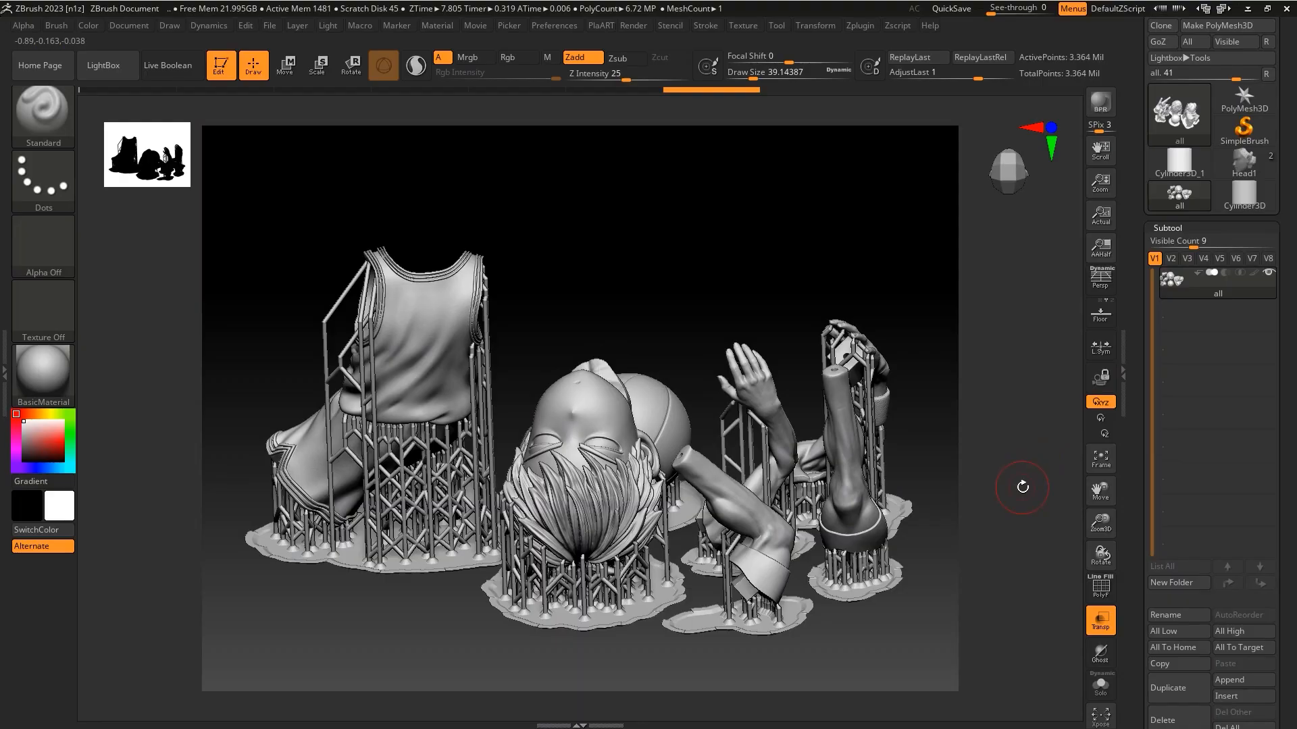
{"action": "left_click_drag", "start_coordinate": [1023, 487], "coordinate": [512, 646]}
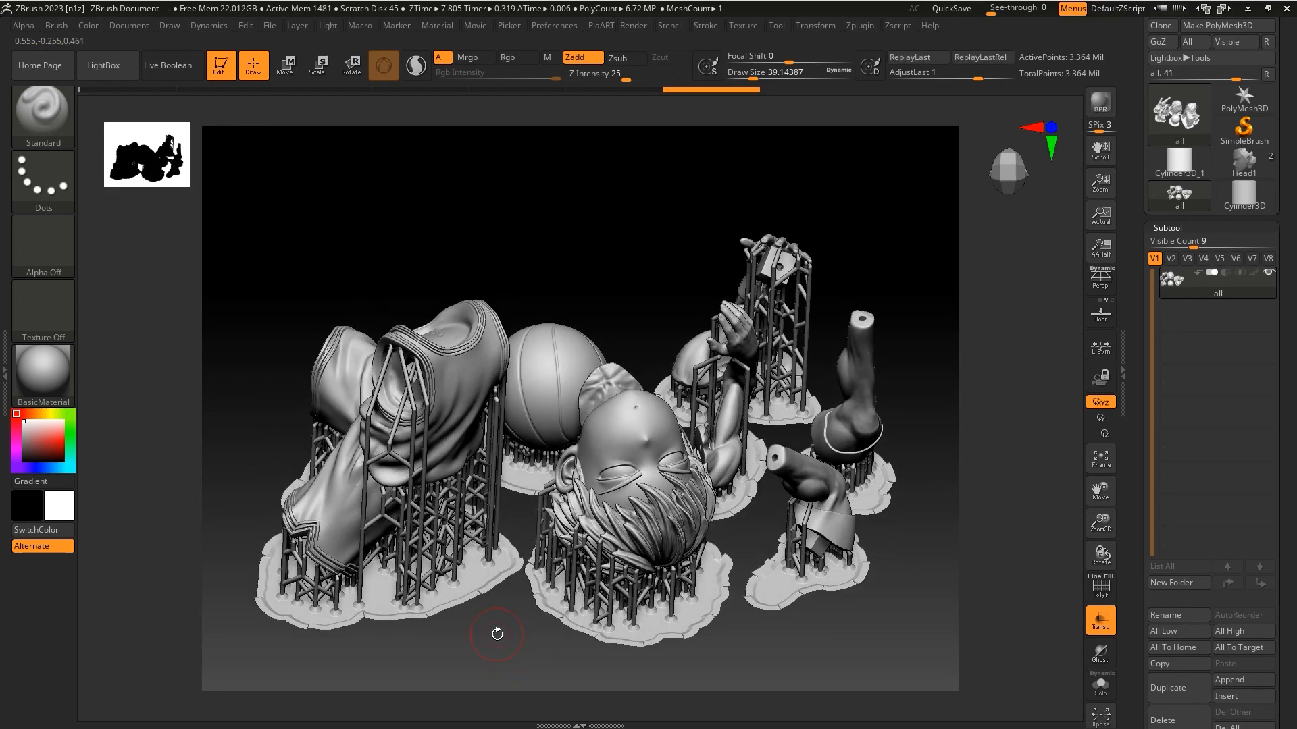
{"action": "left_click_drag", "start_coordinate": [497, 634], "coordinate": [900, 273]}
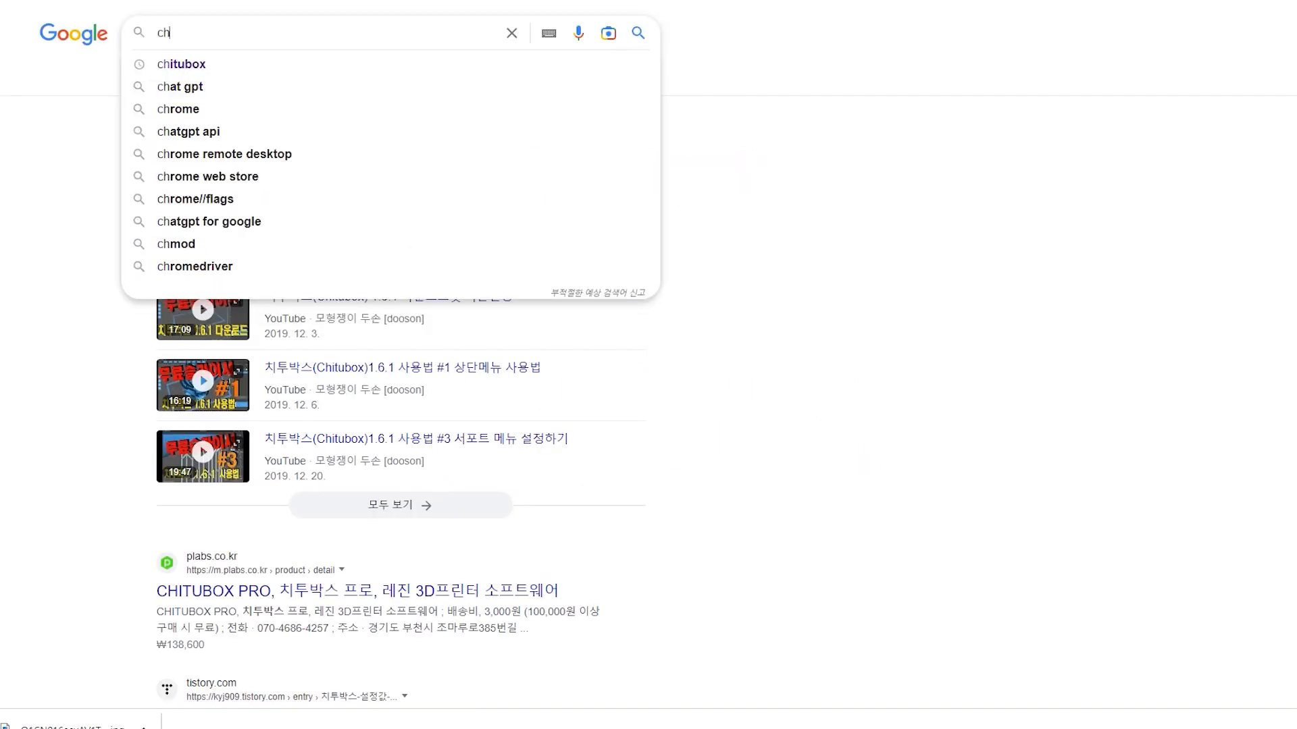
- Search the web for chitubox, open the official CHITUBOX website and dismiss its newsletter sign-up
{"action": "type", "text": "tubox"}
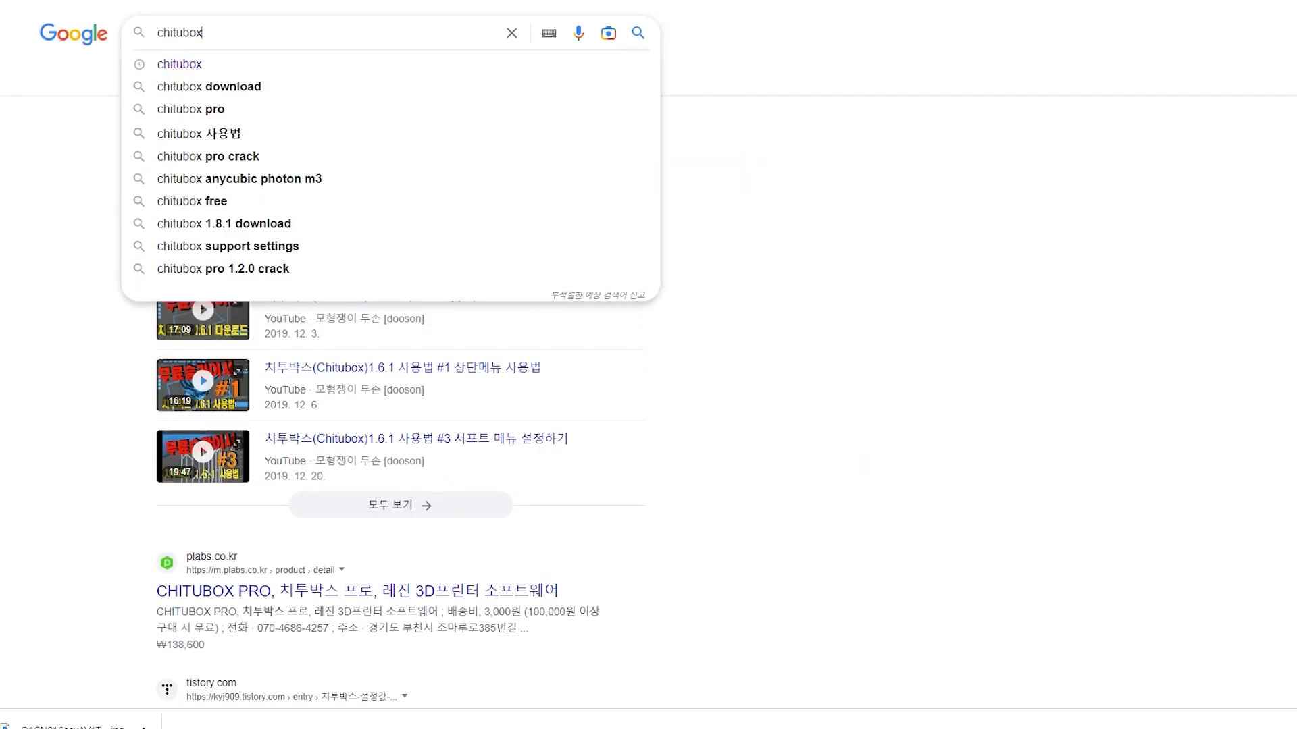
{"action": "key", "text": "Return"}
{"action": "left_click", "coordinate": [233, 180]}
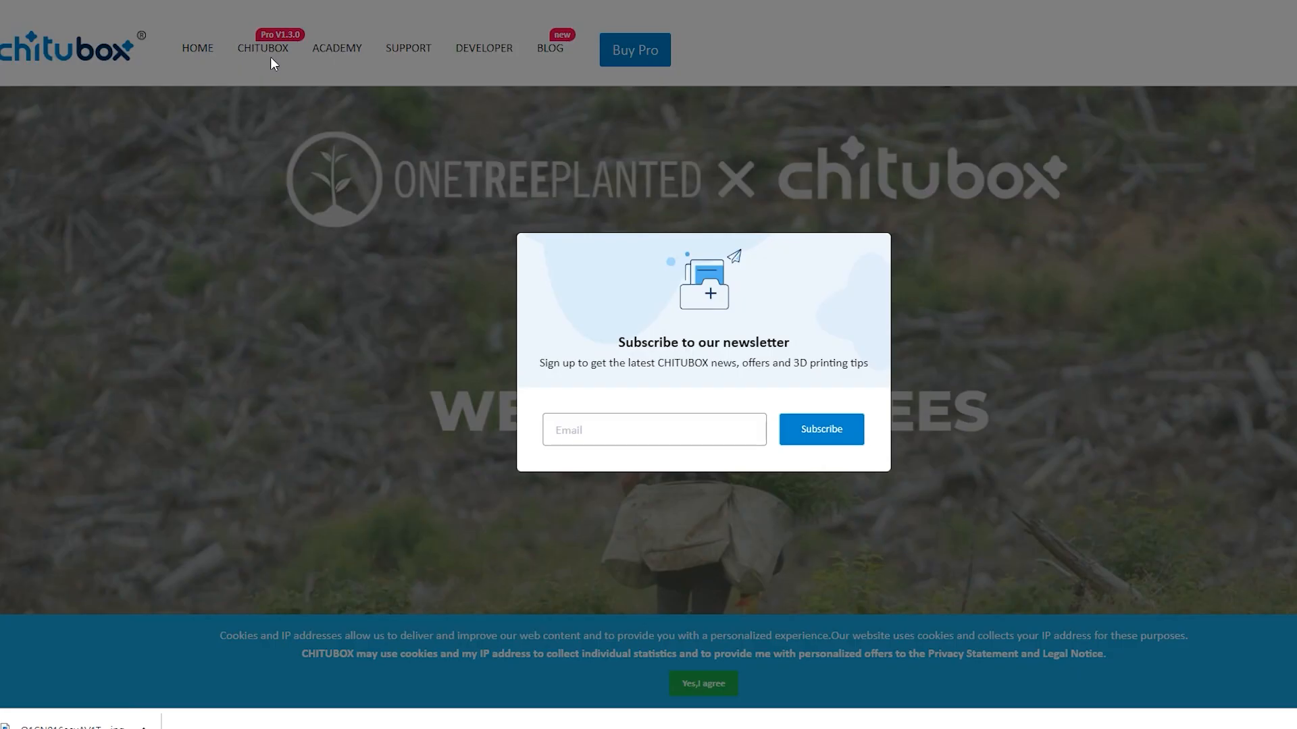
{"action": "left_click", "coordinate": [272, 64]}
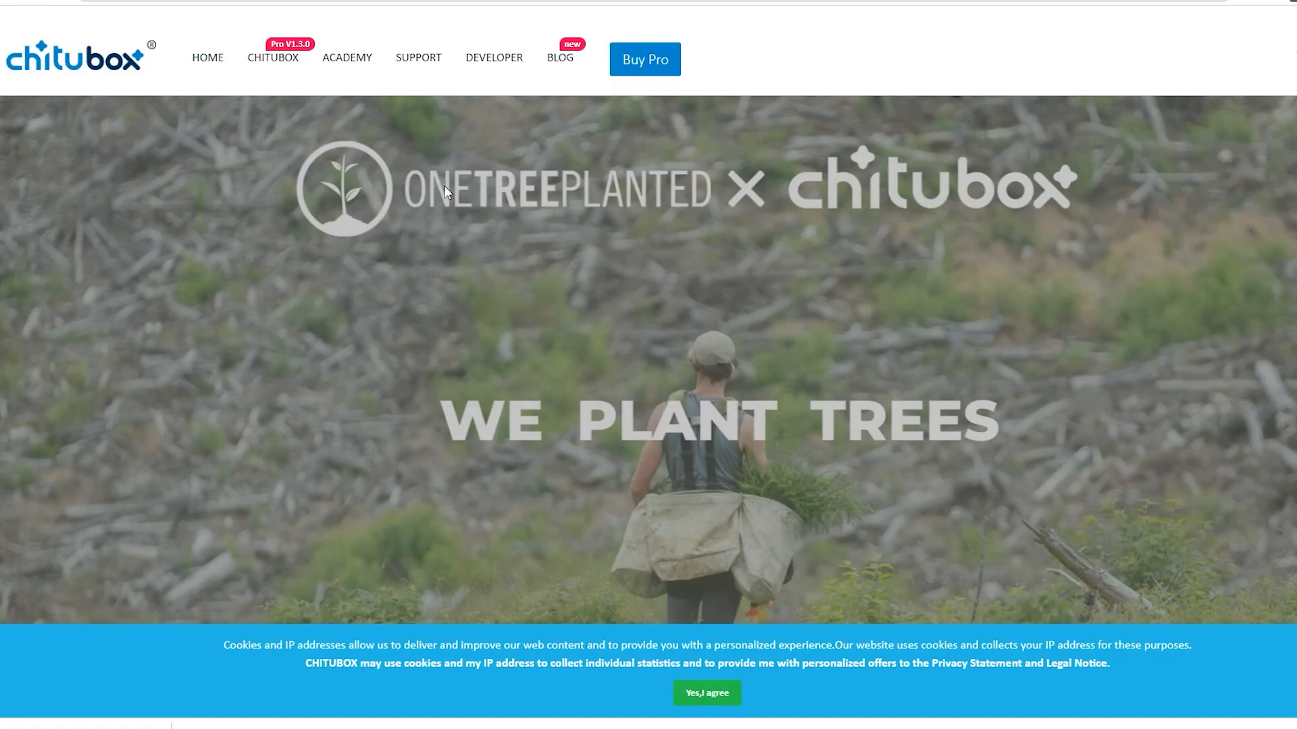
{"action": "mouse_move", "coordinate": [270, 64]}
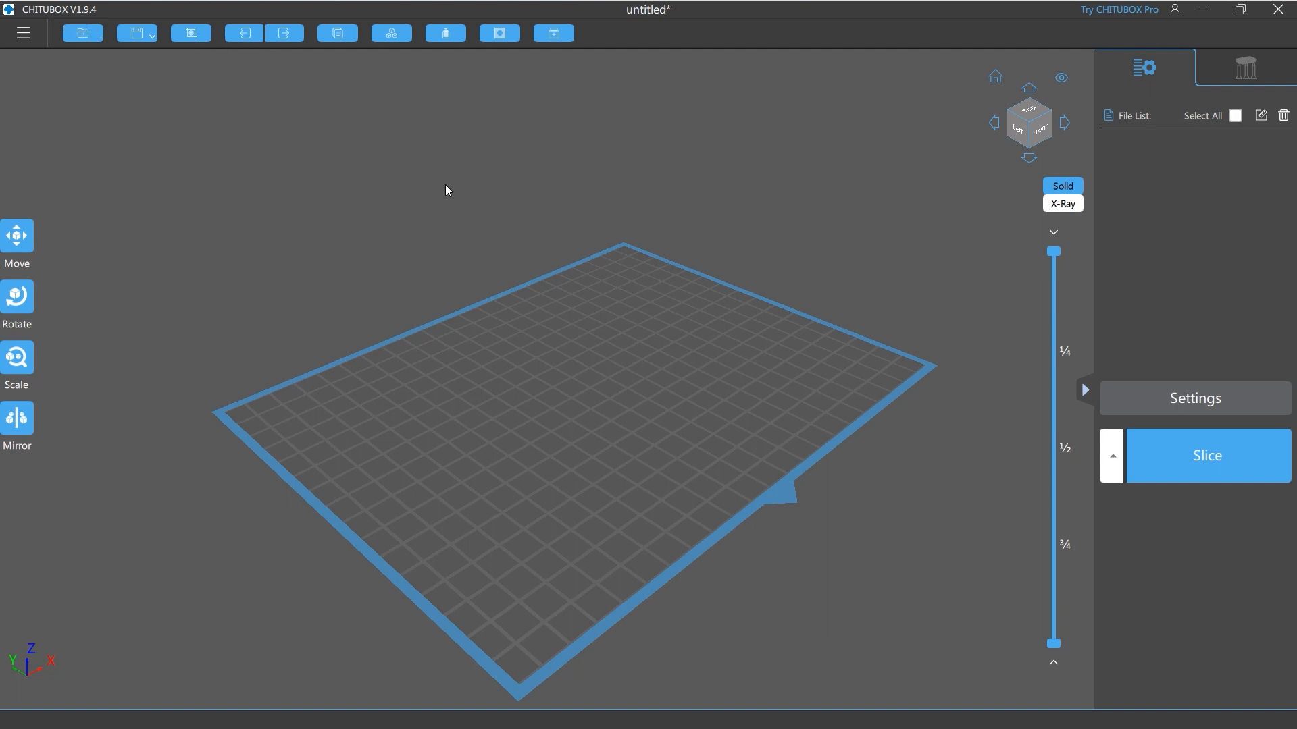
- Open the slicer's settings and start adding a new printer
{"action": "left_click", "coordinate": [1194, 399]}
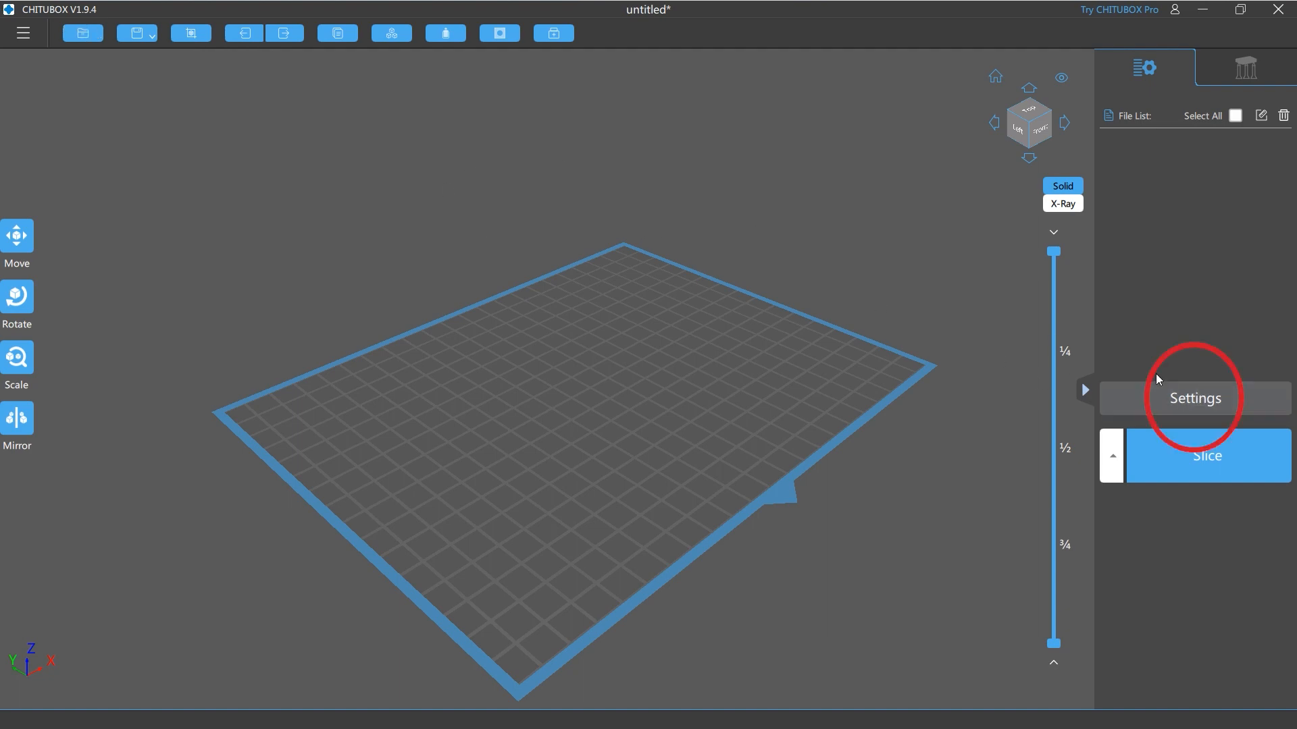
{"action": "left_click", "coordinate": [1196, 406]}
{"action": "left_click_drag", "start_coordinate": [642, 170], "coordinate": [503, 179]}
{"action": "left_click", "coordinate": [189, 218]}
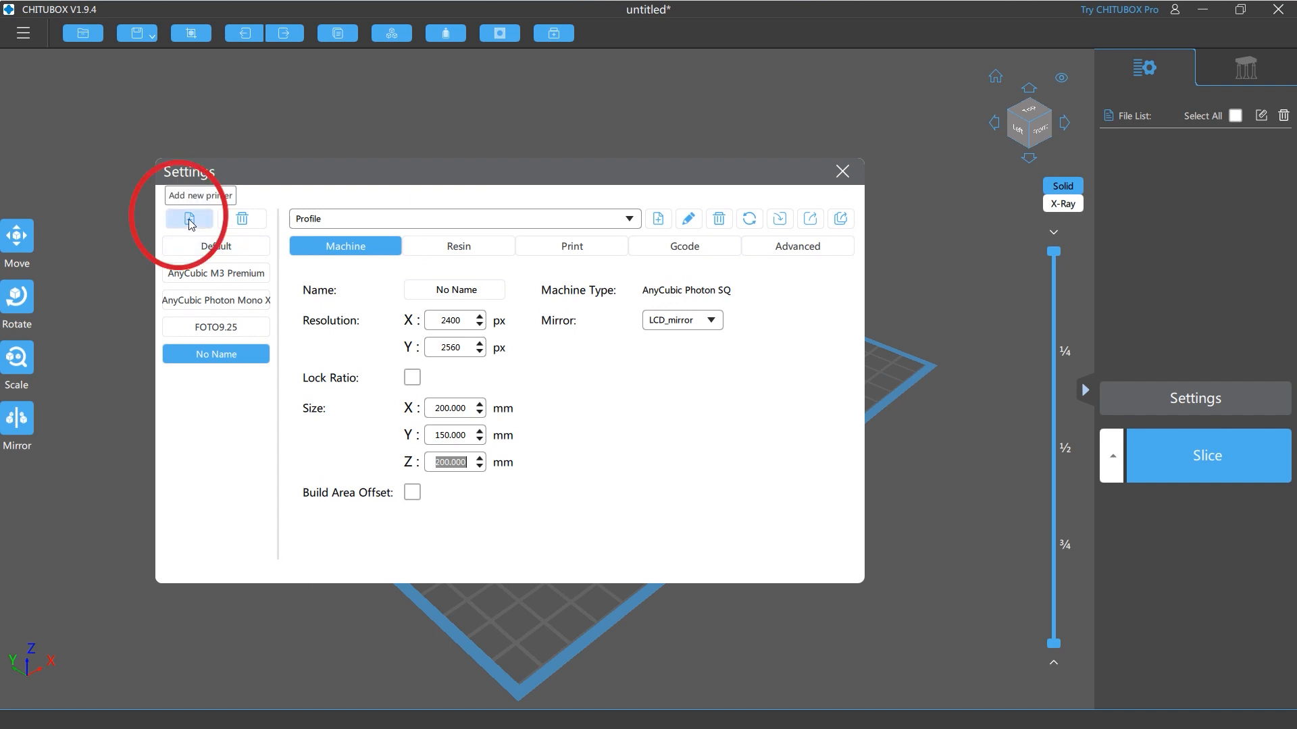
- Pick the NOVA3D Whale3 Pro in the machine list and collapse the NOVA3D group again
{"action": "left_click", "coordinate": [681, 345]}
{"action": "left_click", "coordinate": [689, 367]}
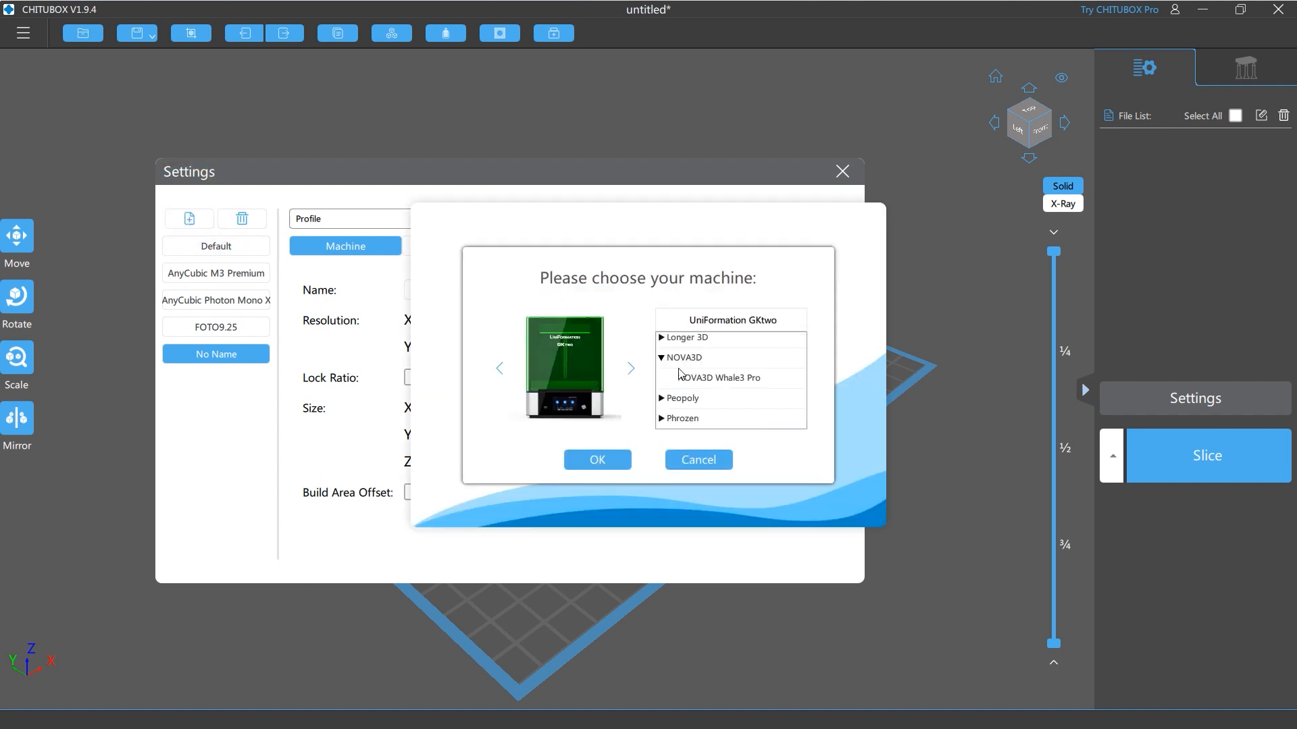
{"action": "left_click", "coordinate": [705, 376]}
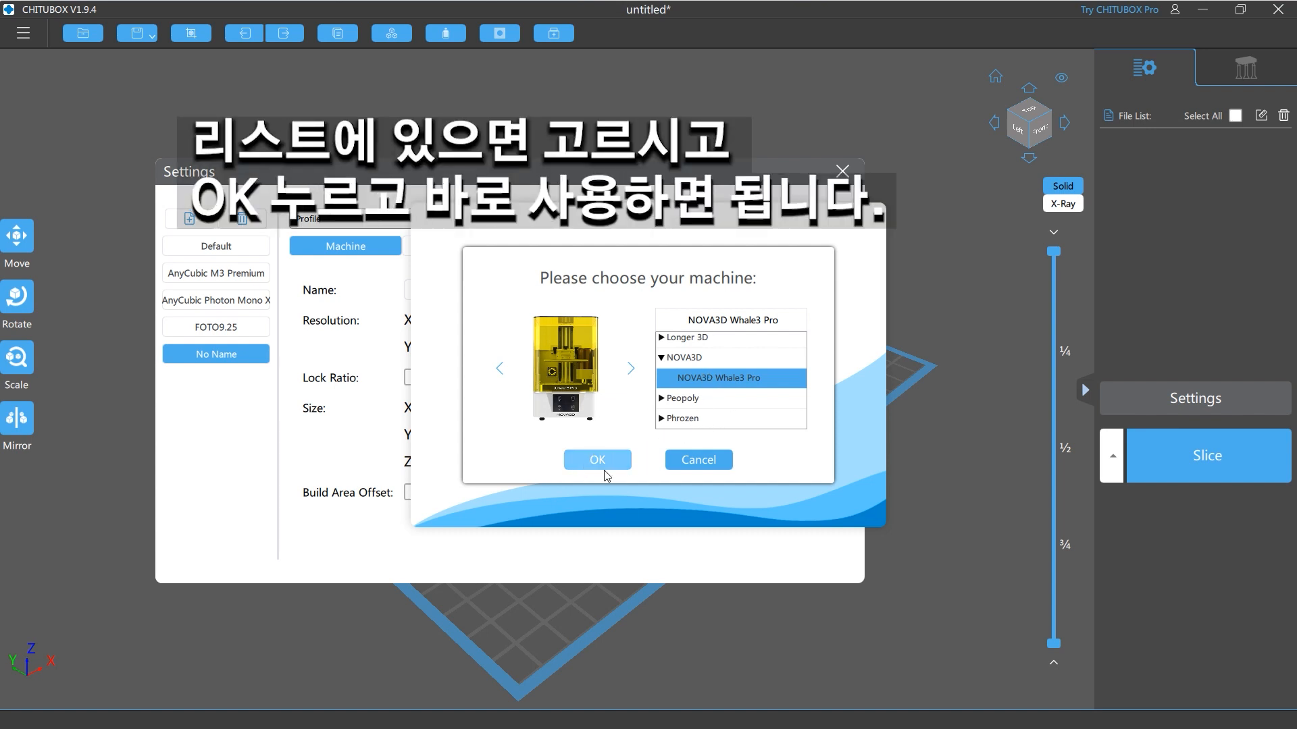
{"action": "left_click", "coordinate": [660, 357]}
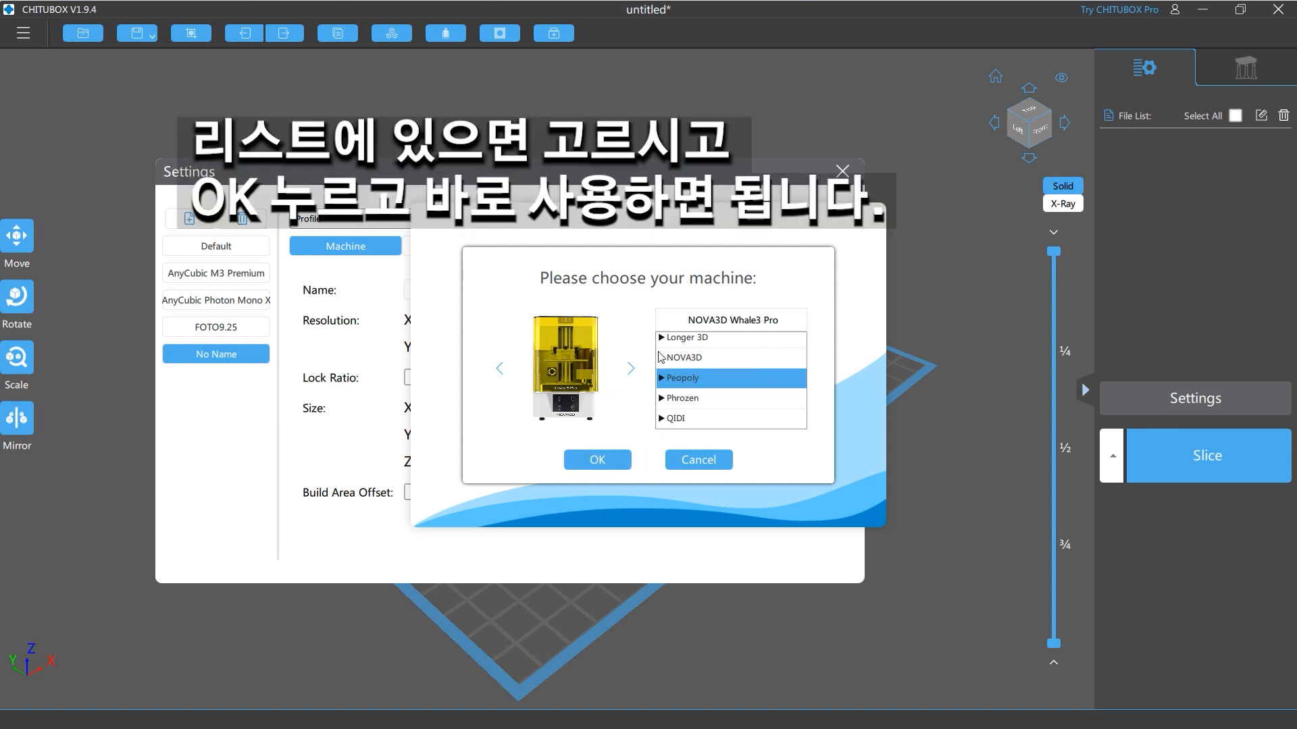
- Choose the Default machine from the Others group and add it as the new printer
{"action": "scroll", "coordinate": [768, 374], "scroll_direction": "down", "scroll_amount": 1}
{"action": "scroll", "coordinate": [767, 374], "scroll_direction": "down", "scroll_amount": 5}
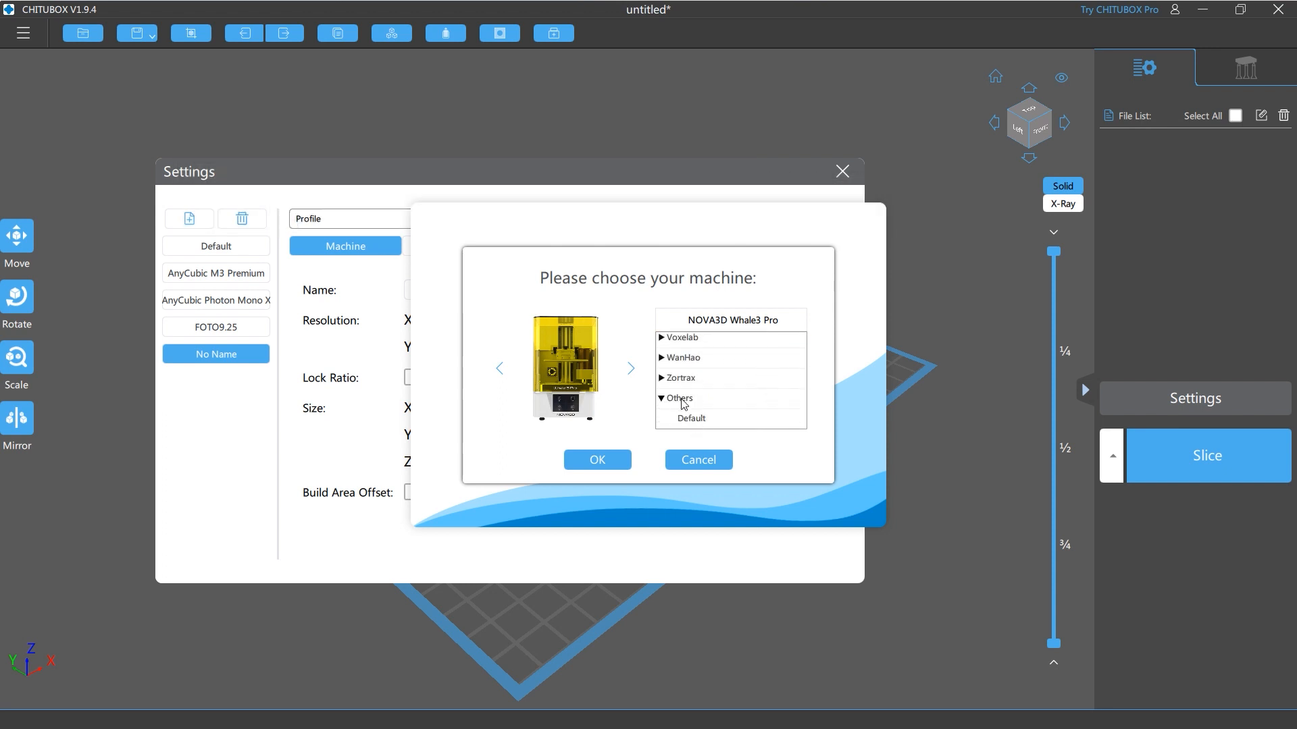
{"action": "left_click", "coordinate": [659, 399]}
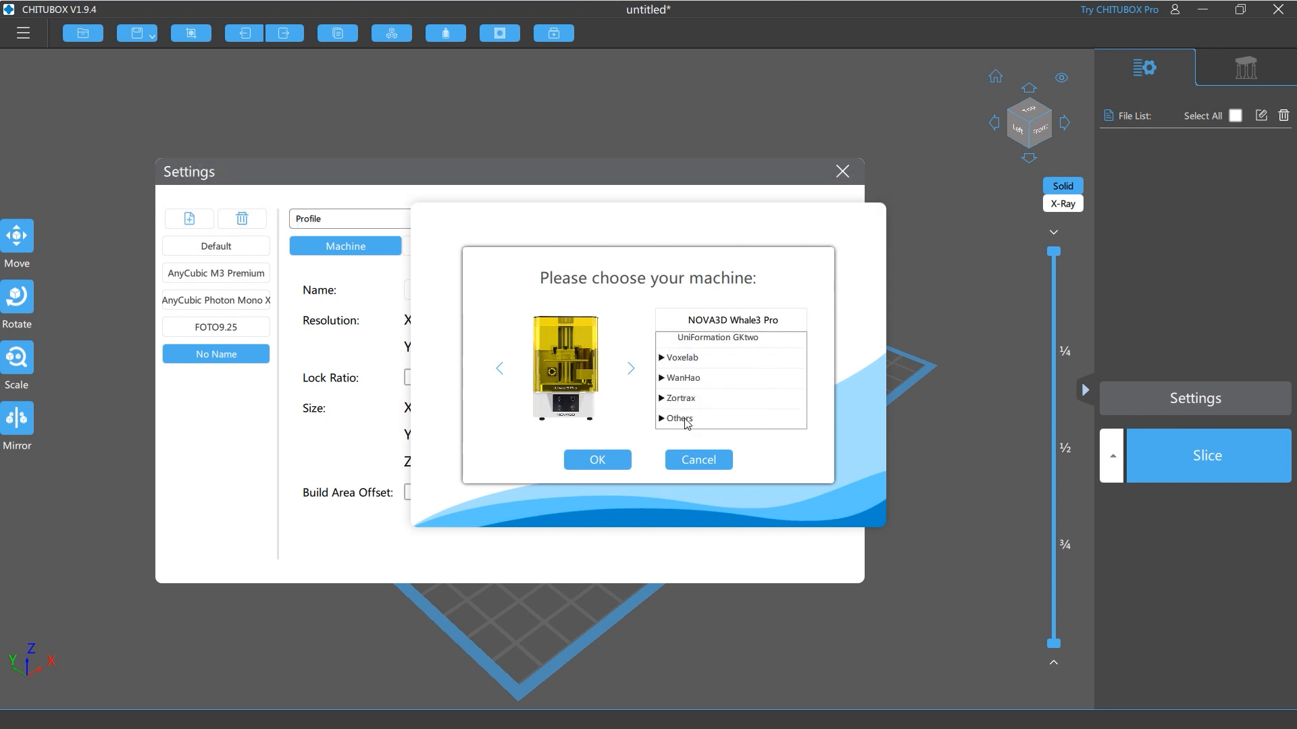
{"action": "left_click", "coordinate": [687, 419]}
{"action": "left_click", "coordinate": [662, 419]}
{"action": "scroll", "coordinate": [721, 394], "scroll_direction": "down", "scroll_amount": 1}
{"action": "left_click", "coordinate": [684, 415]}
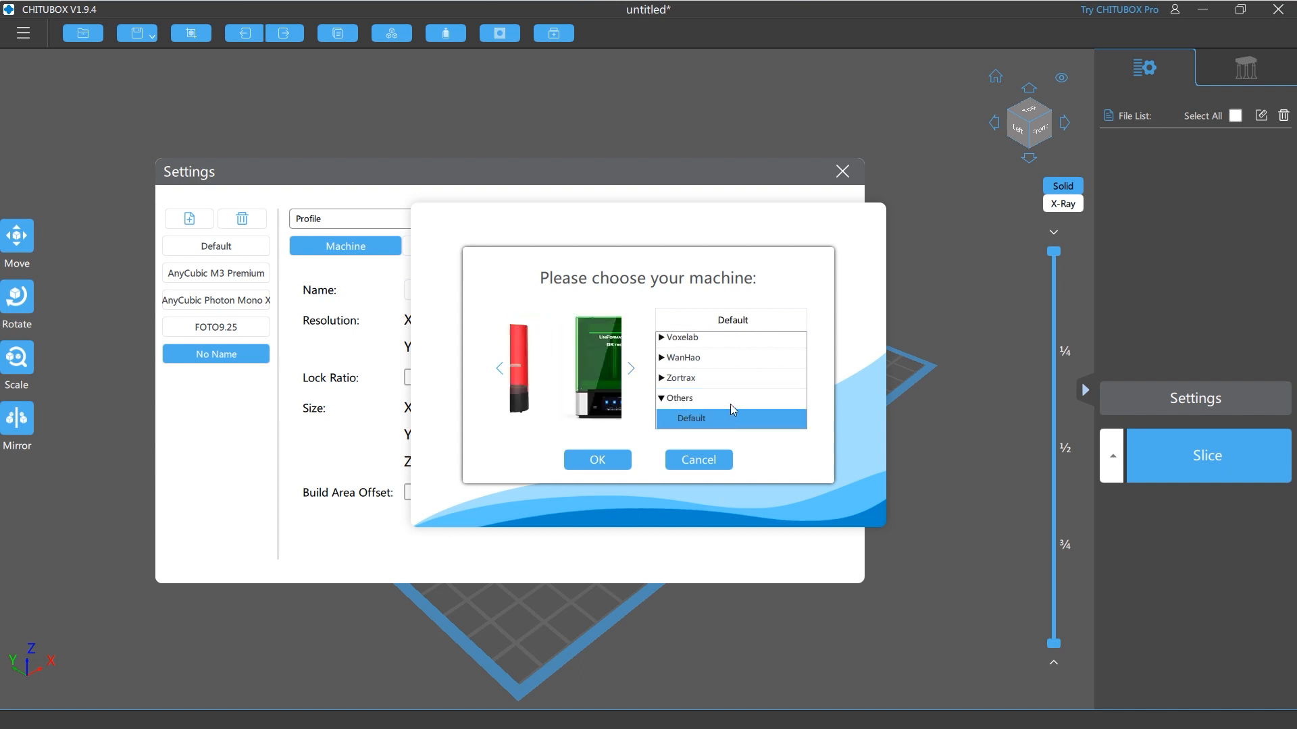
{"action": "left_click", "coordinate": [609, 466]}
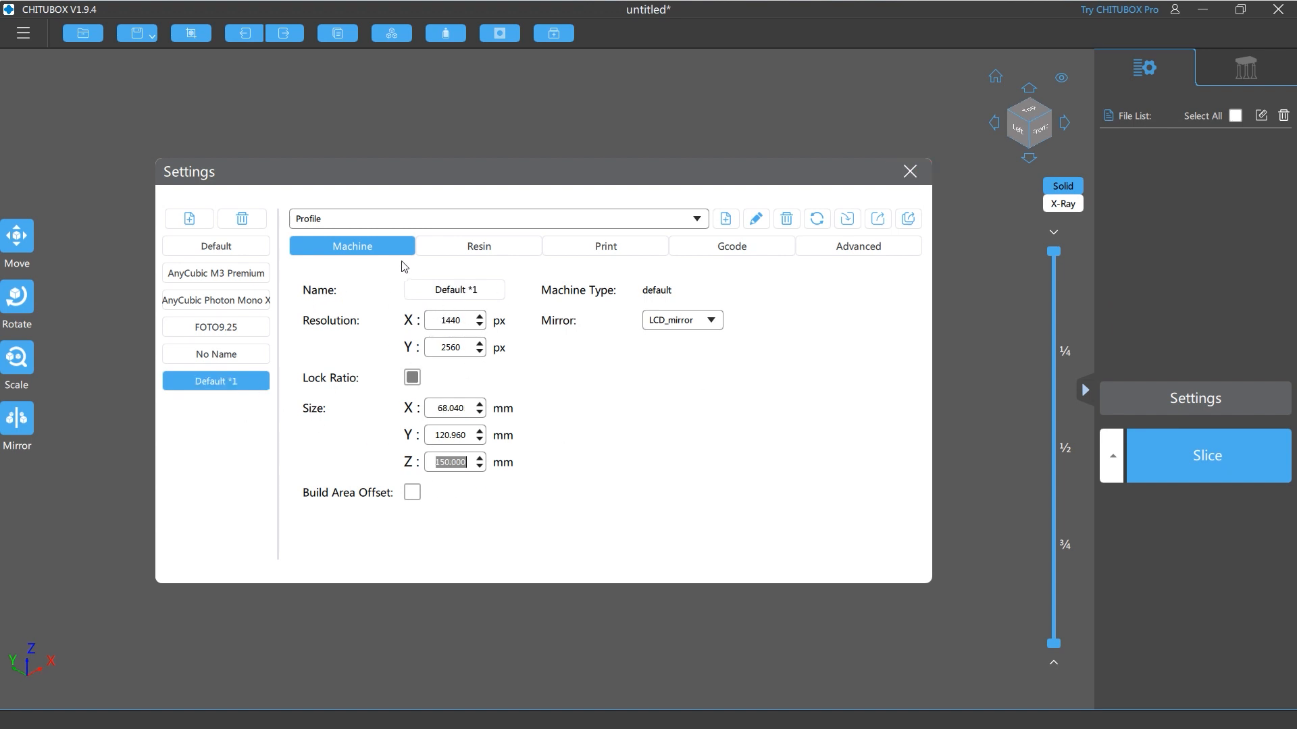
- Rename the new printer profile as PlaART
{"action": "left_click_drag", "start_coordinate": [432, 297], "coordinate": [507, 295]}
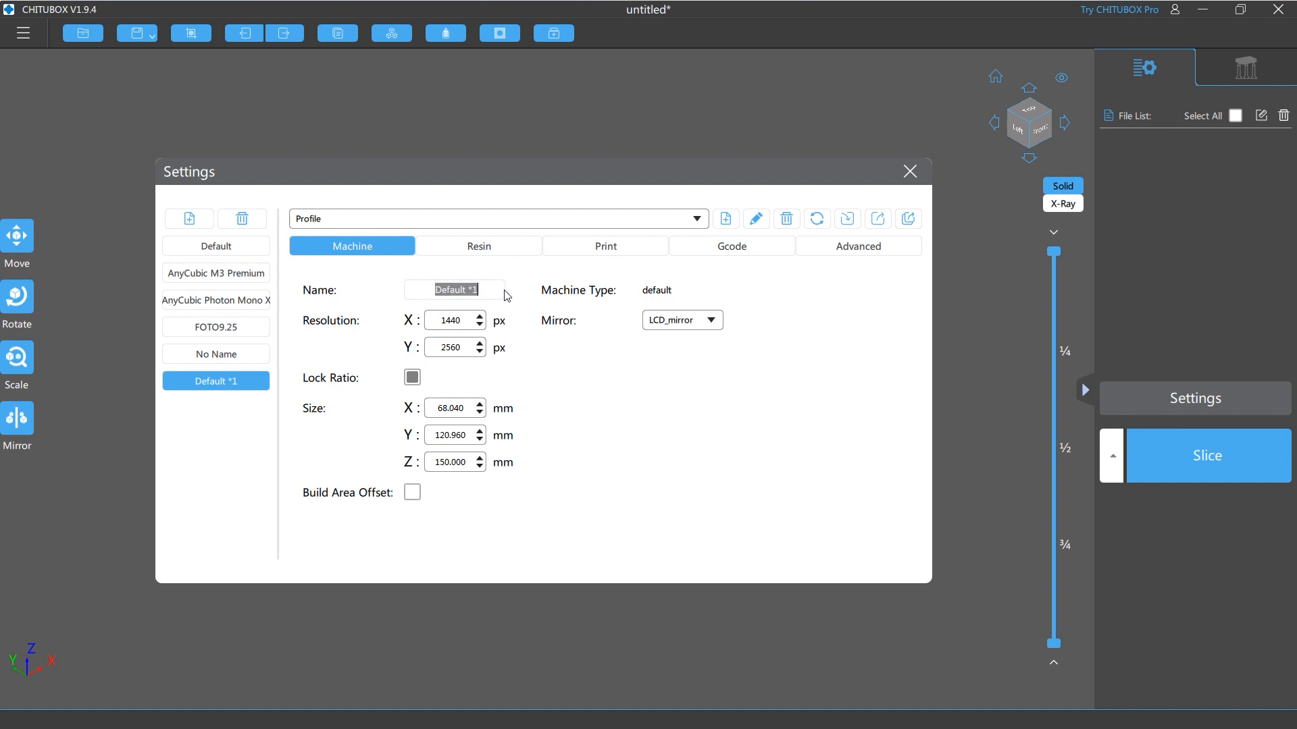
{"action": "key", "text": "BackSpace"}
{"action": "type", "text": "Pla"}
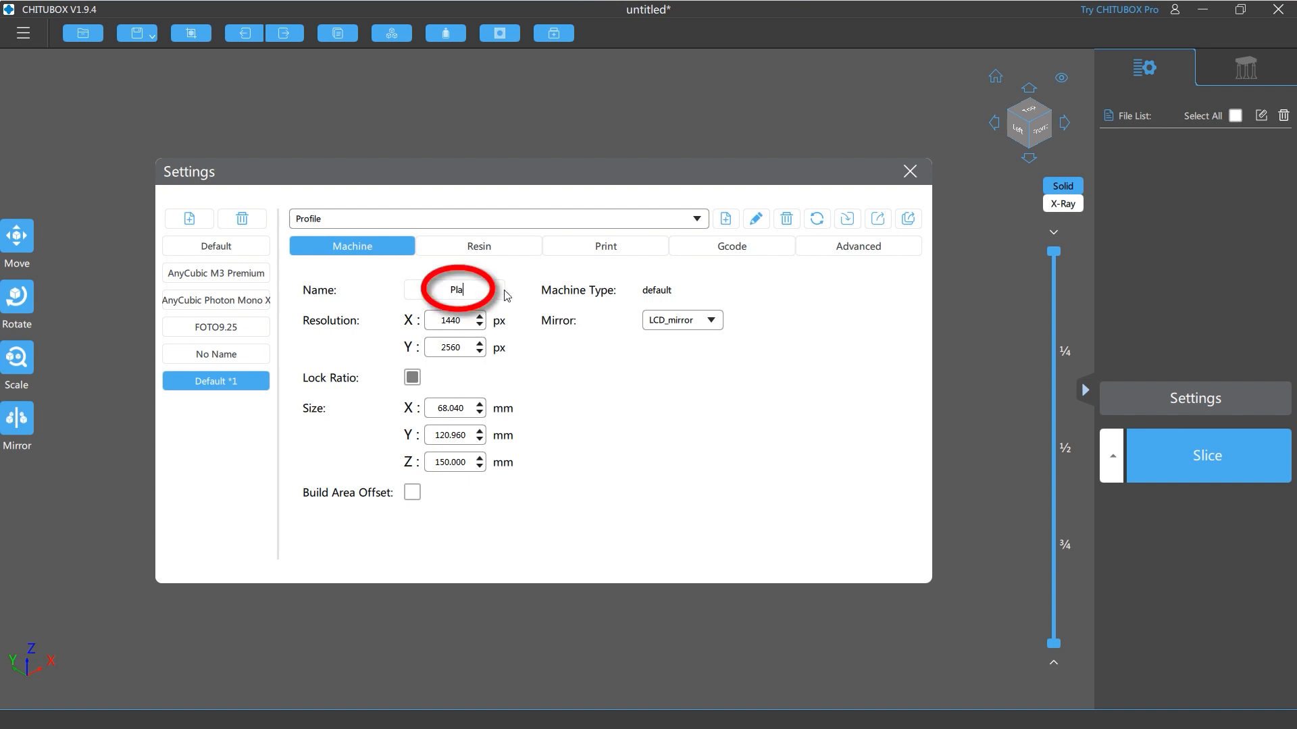
{"action": "type", "text": "ART"}
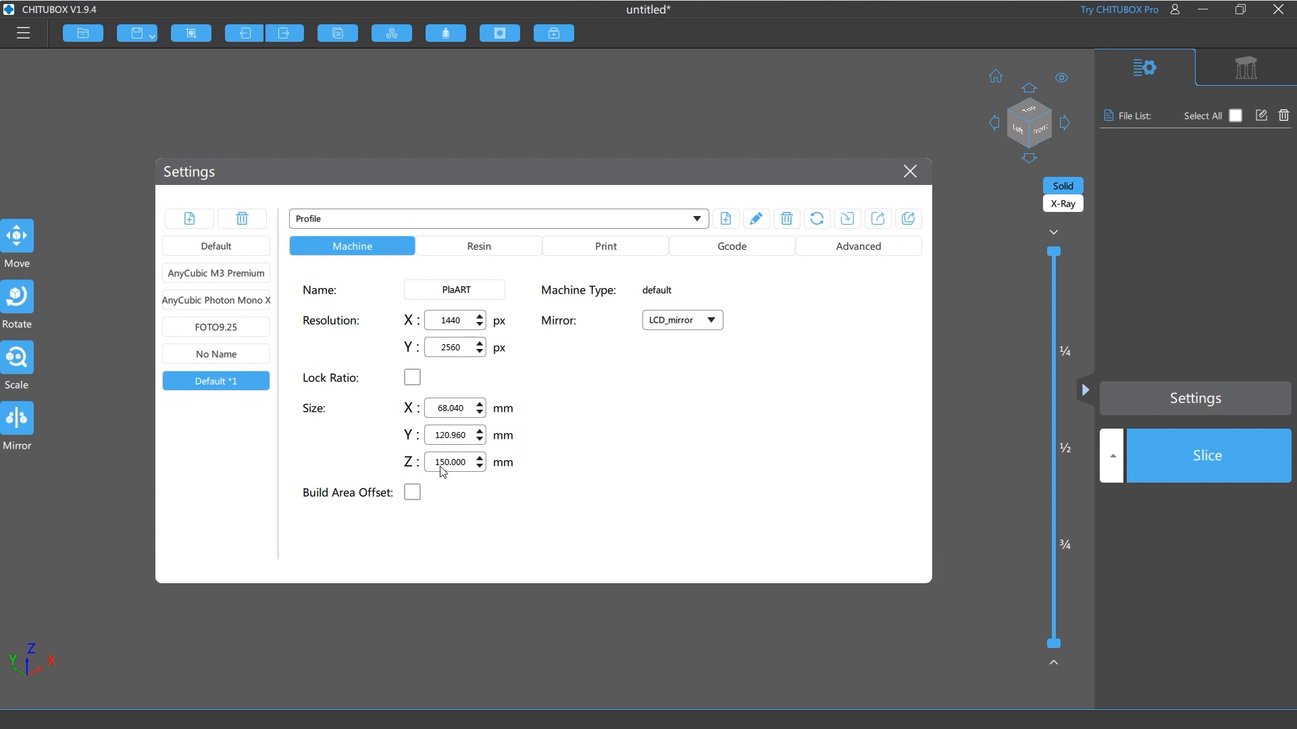
- Set the PlaART printer's build size to X 200, Y 170 and Z 200 mm
{"action": "double_click", "coordinate": [447, 408]}
{"action": "type", "text": "200"}
{"action": "key", "text": "Tab"}
{"action": "type", "text": "1"}
{"action": "key", "text": "Tab"}
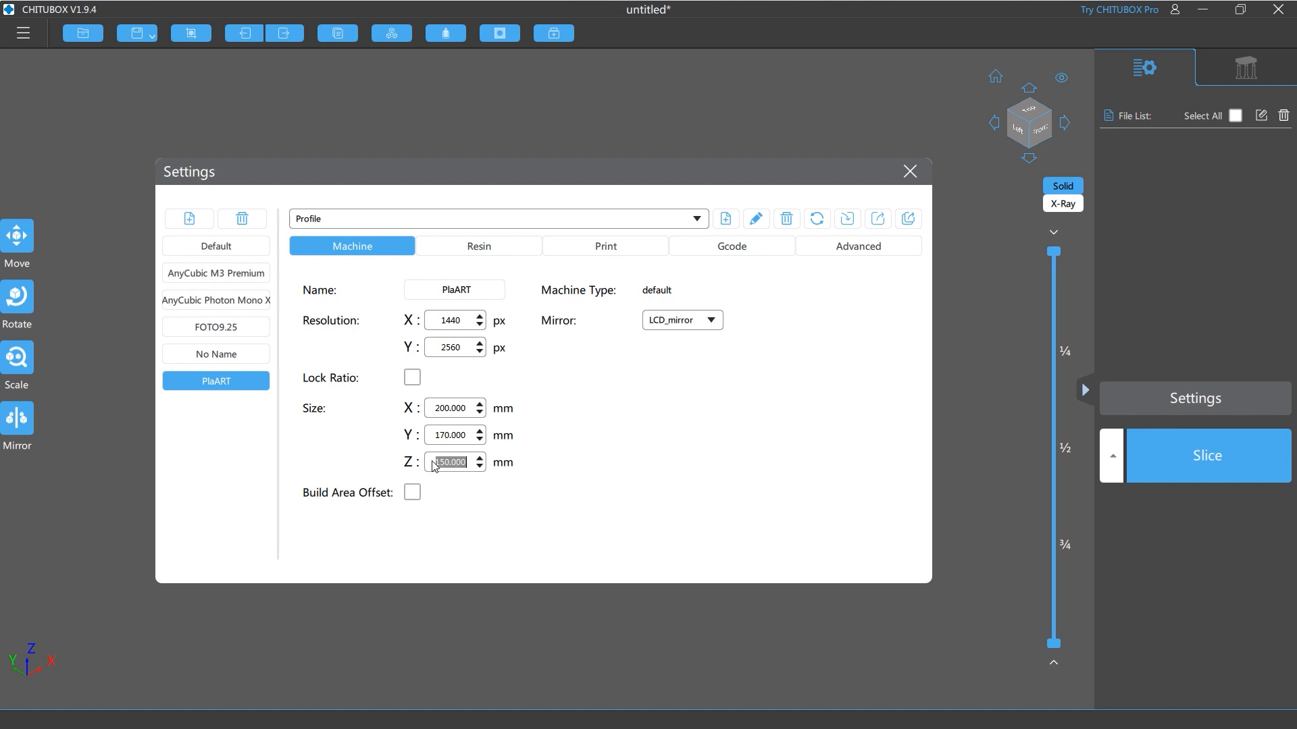
{"action": "type", "text": "2"}
{"action": "key", "text": "Return"}
- Look through the PlaART profile's resin, print and advanced settings, return to the machine settings and close them
{"action": "left_click", "coordinate": [530, 248]}
{"action": "left_click", "coordinate": [607, 247]}
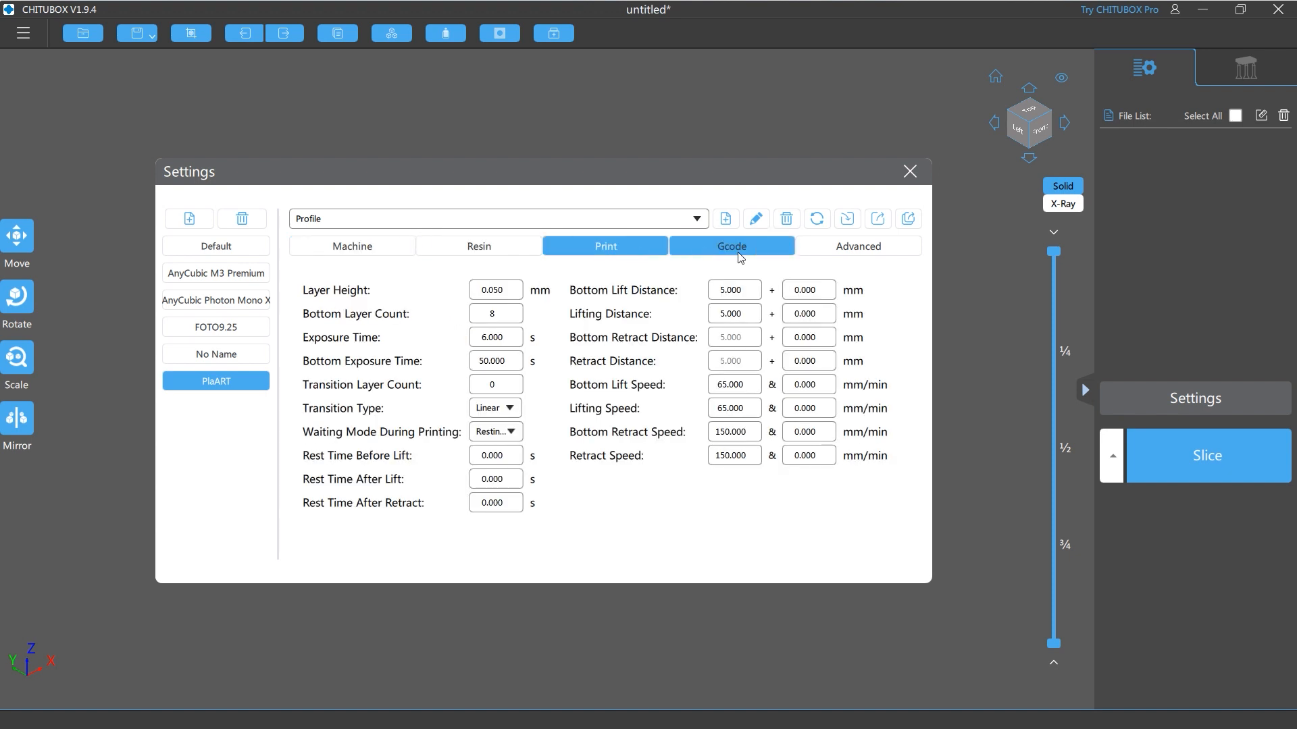
{"action": "left_click", "coordinate": [858, 248]}
{"action": "left_click", "coordinate": [363, 250]}
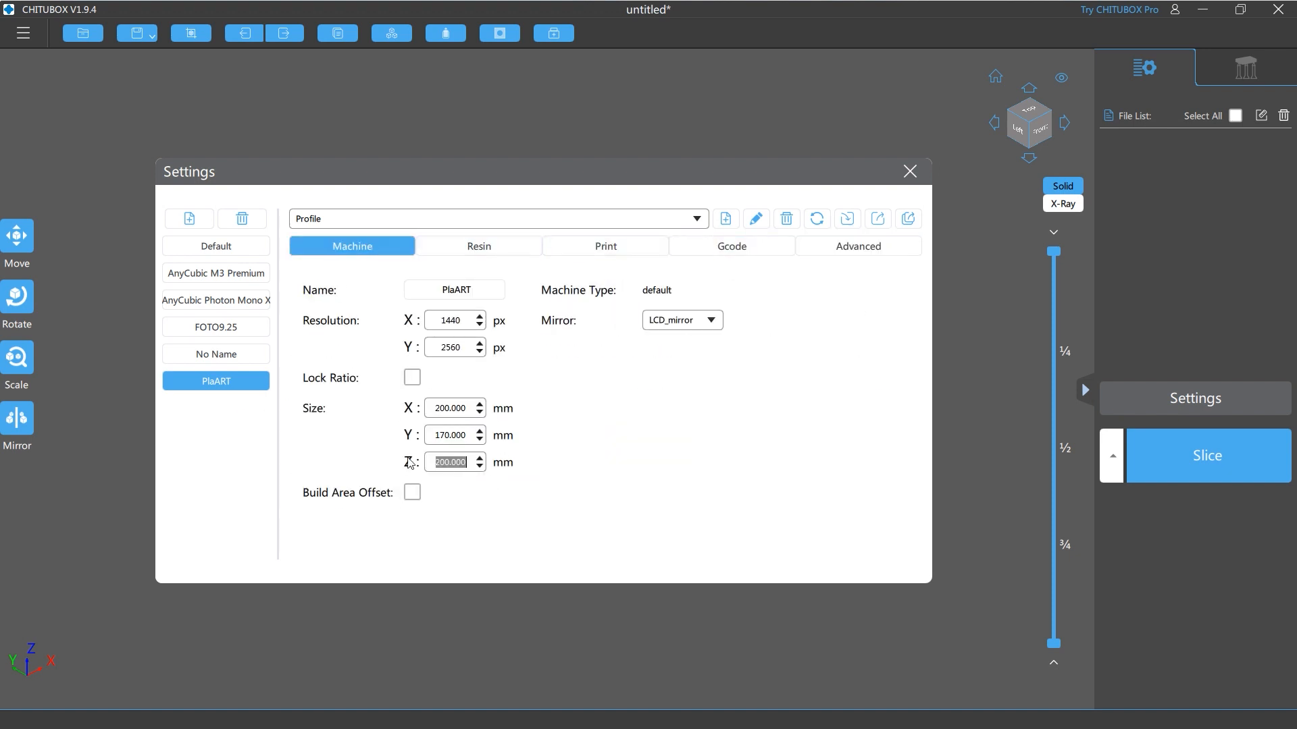
{"action": "left_click", "coordinate": [909, 174]}
- Import the figure's nine STL files (ball, body, Head, both arms, legs and shoes) onto the build plate
{"action": "left_click_drag", "start_coordinate": [857, 492], "coordinate": [617, 590]}
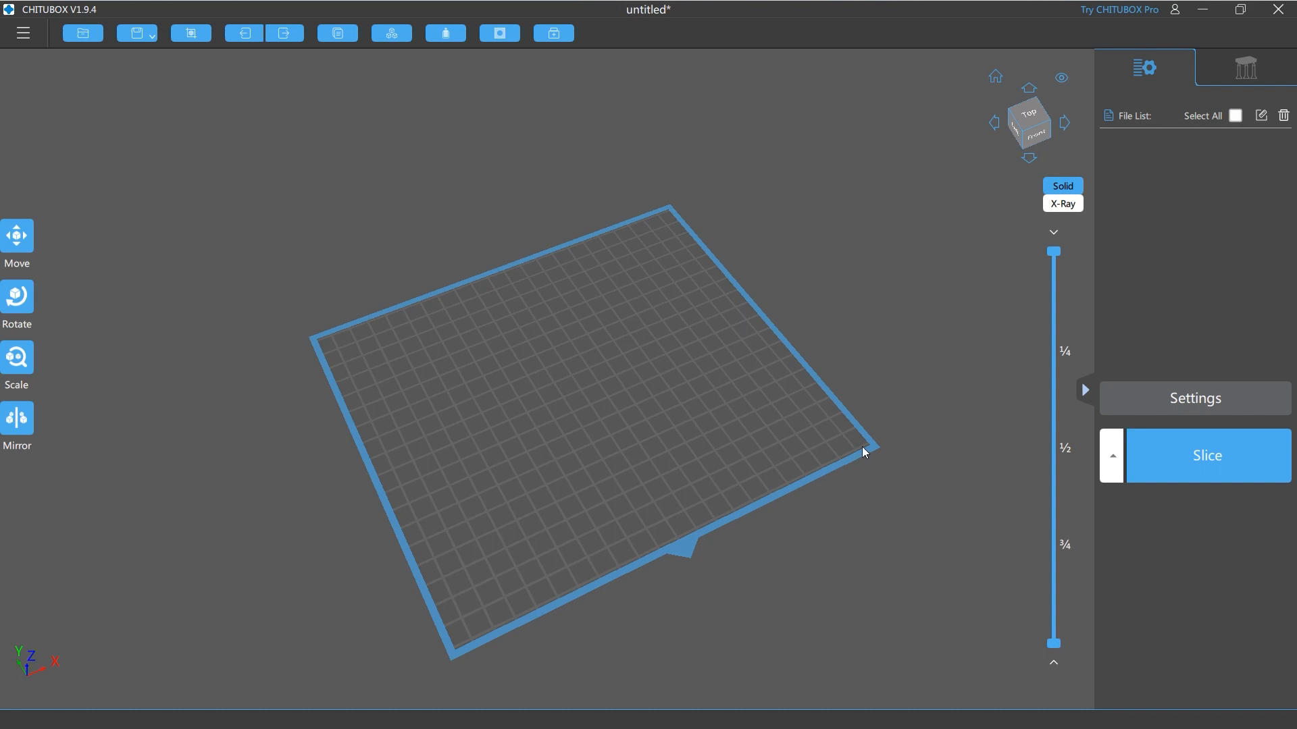
{"action": "left_click_drag", "start_coordinate": [886, 443], "coordinate": [870, 547]}
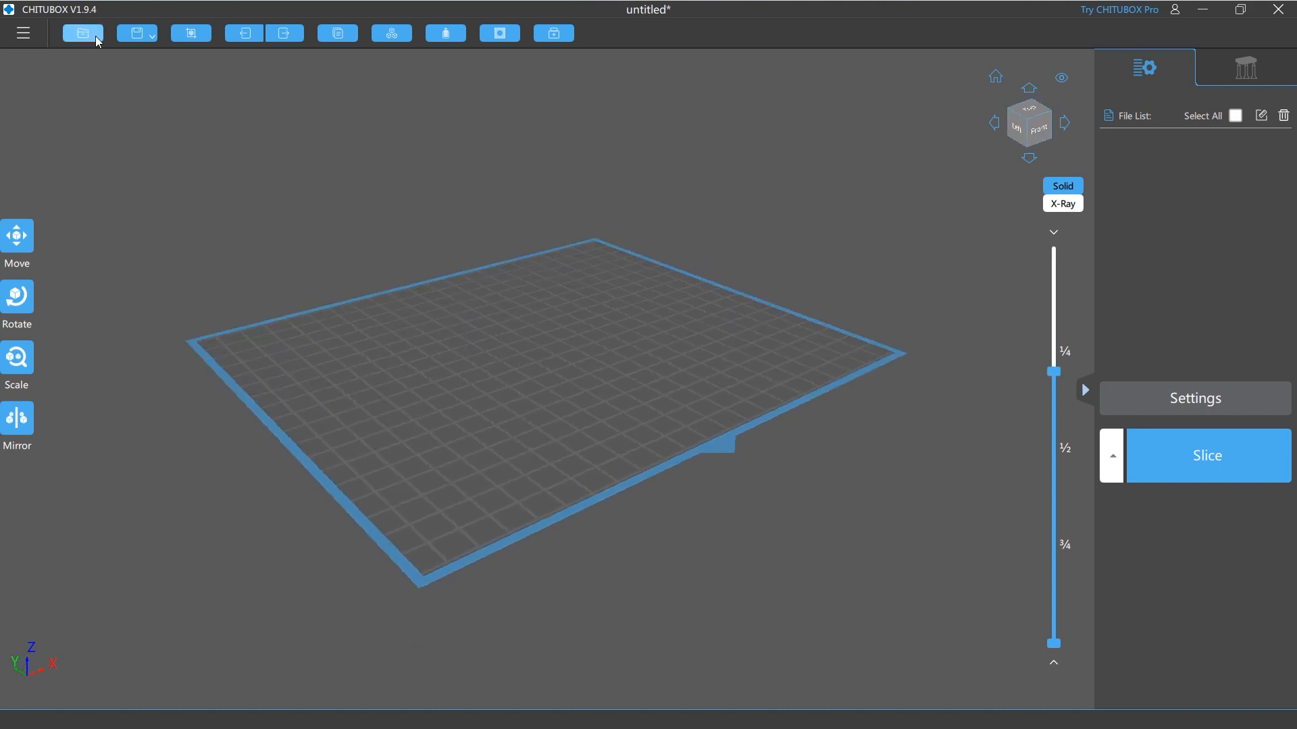
{"action": "left_click", "coordinate": [89, 37]}
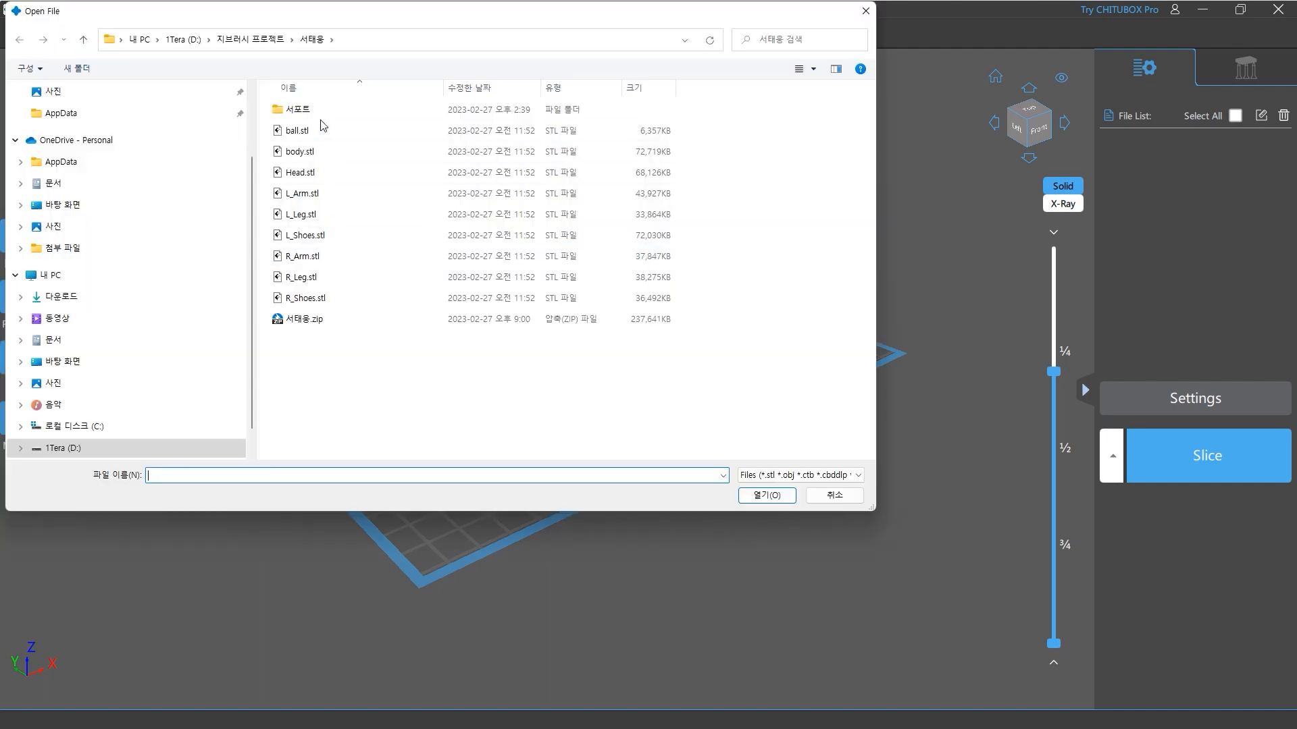
{"action": "double_click", "coordinate": [377, 131]}
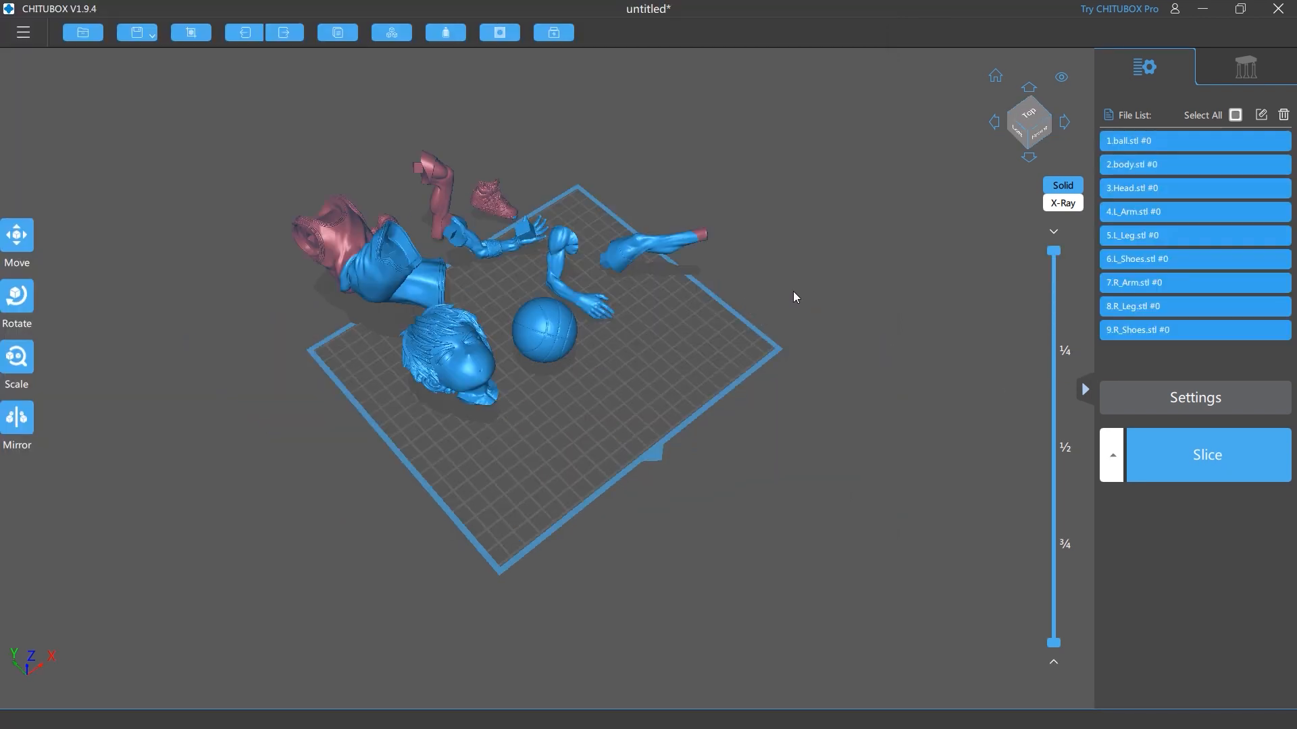
- Select the head and ball in turn, and move the body beyond the plate's rear edge to about X -69, Y 136 mm
{"action": "left_click", "coordinate": [474, 358]}
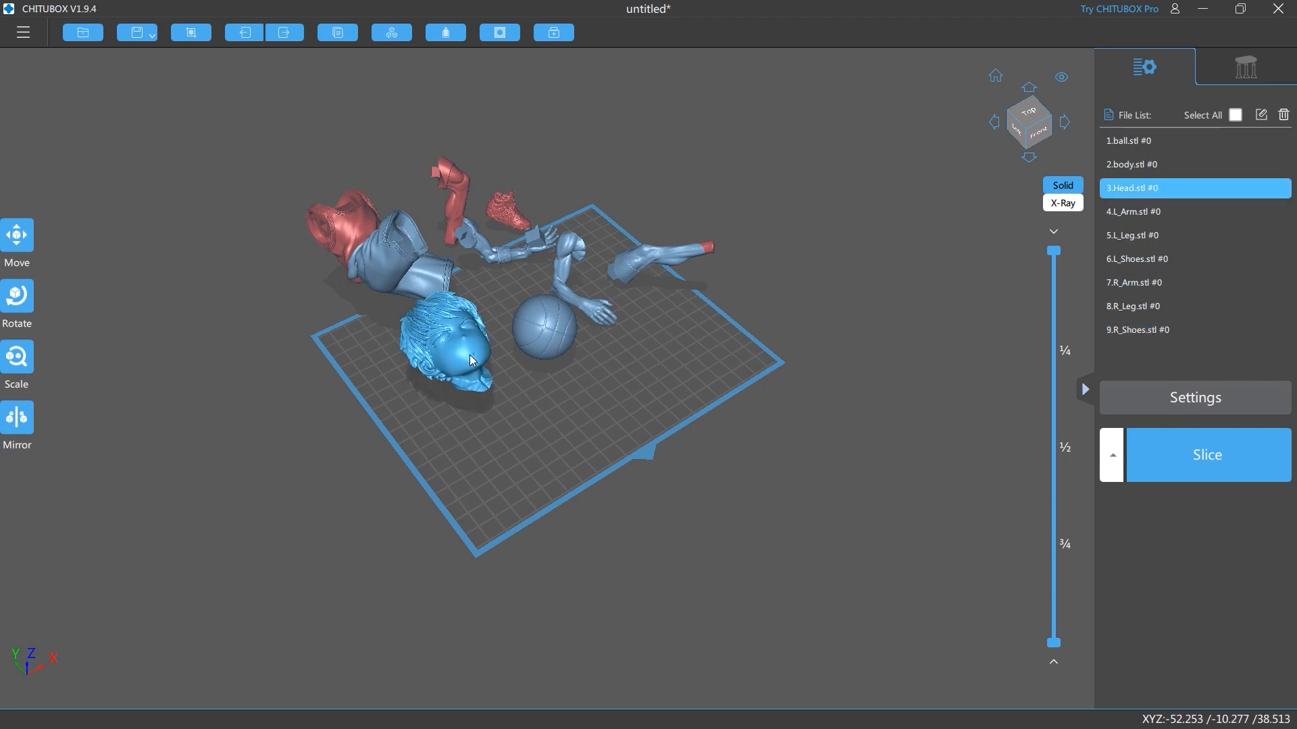
{"action": "left_click", "coordinate": [557, 343]}
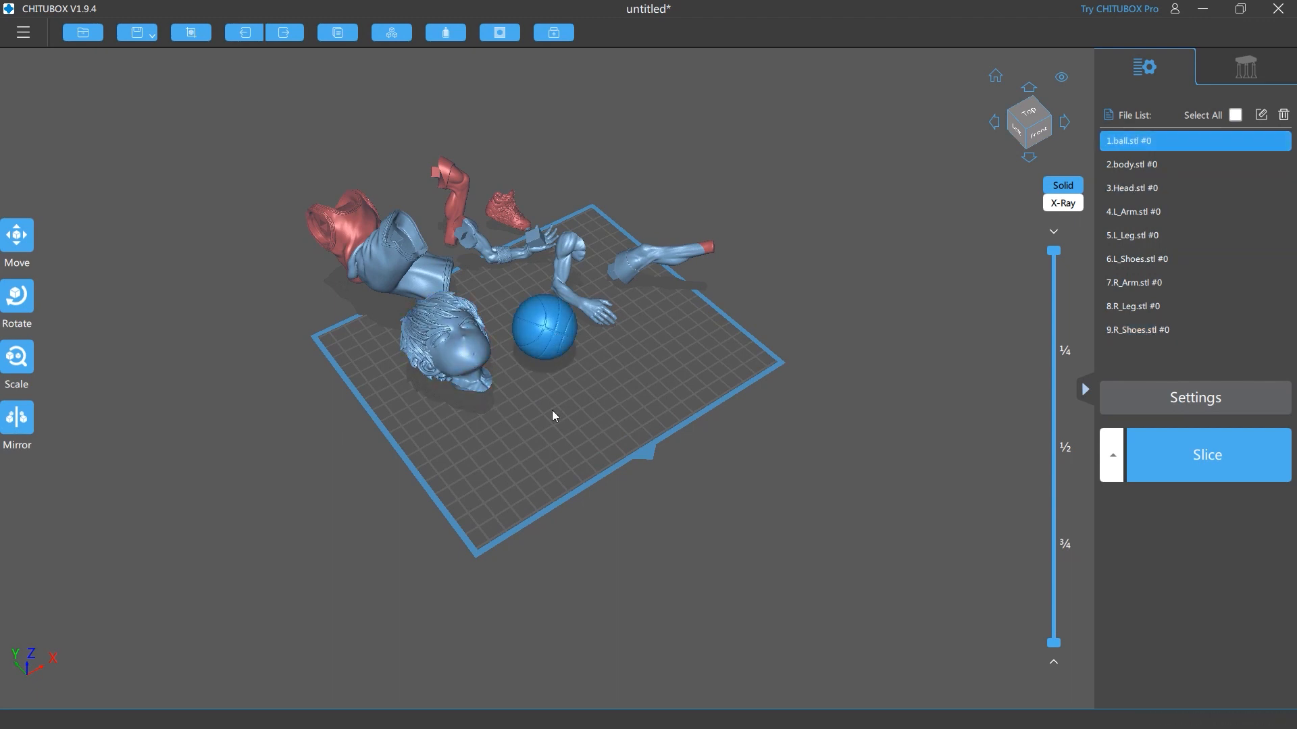
{"action": "left_click_drag", "start_coordinate": [355, 183], "coordinate": [362, 160]}
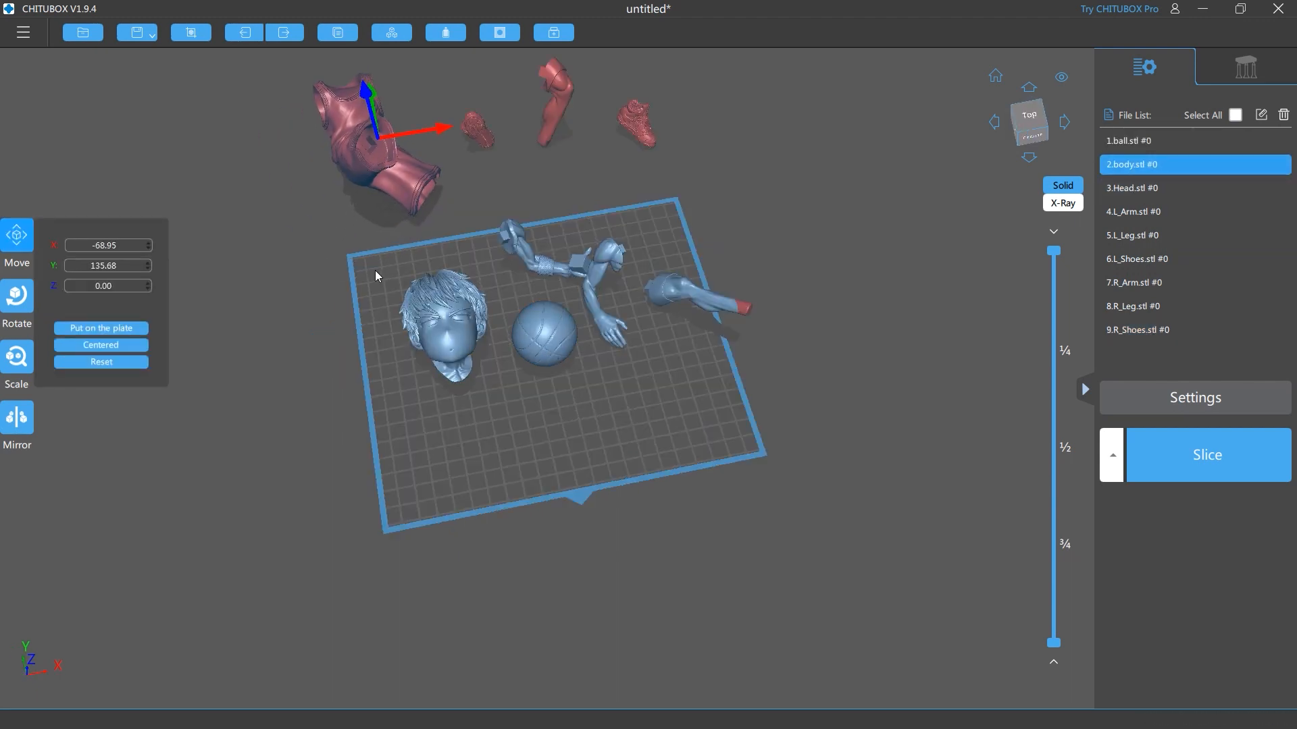
- Move the right leg inward so that it lies completely within the build plate
{"action": "right_click_drag", "start_coordinate": [716, 435], "coordinate": [613, 484]}
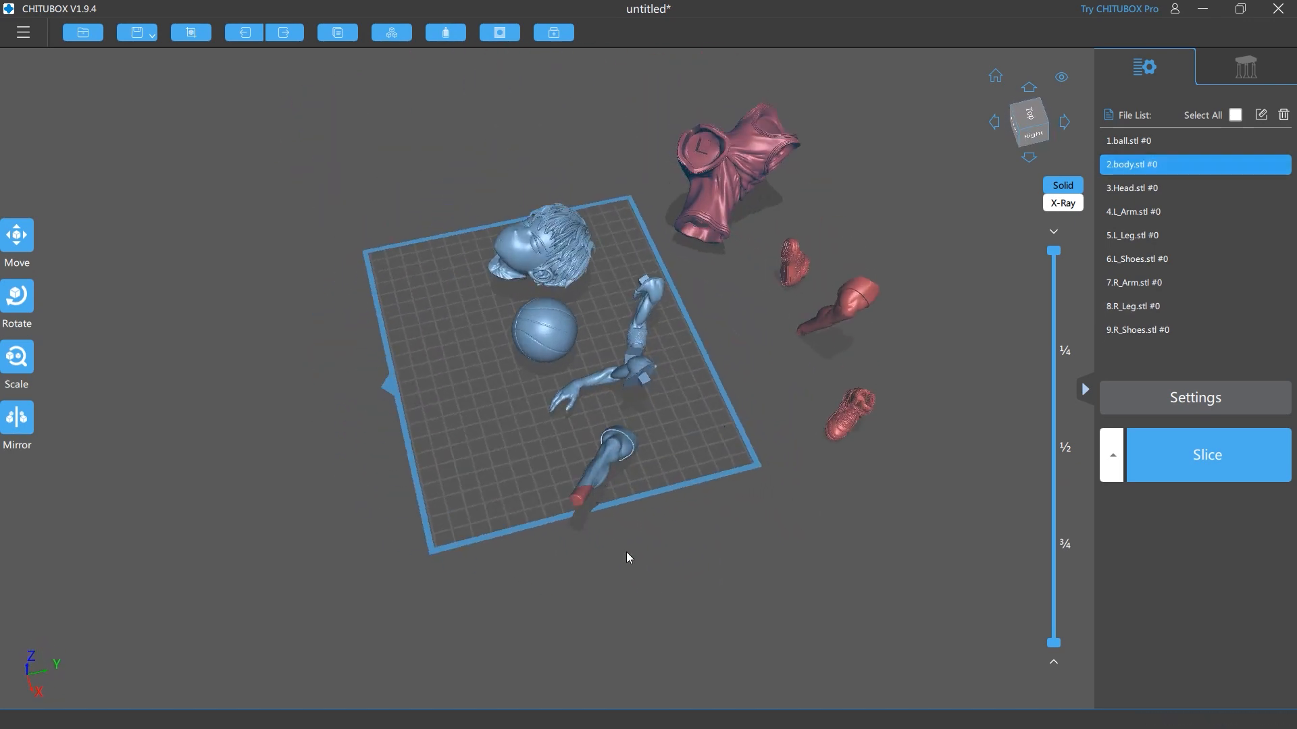
{"action": "scroll", "coordinate": [627, 551], "scroll_direction": "up", "scroll_amount": 3}
{"action": "scroll", "coordinate": [627, 549], "scroll_direction": "up", "scroll_amount": 2}
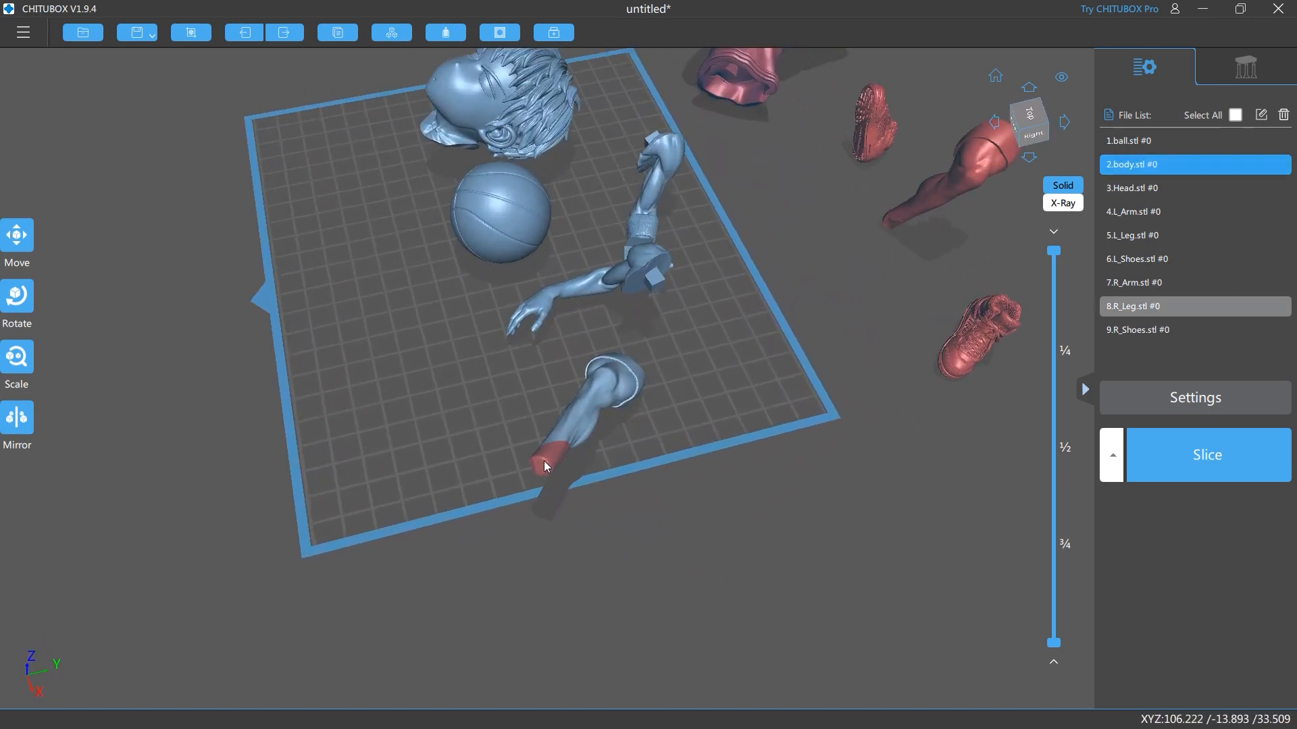
{"action": "right_click_drag", "start_coordinate": [601, 525], "coordinate": [697, 564]}
{"action": "left_click_drag", "start_coordinate": [733, 272], "coordinate": [501, 373]}
{"action": "right_click_drag", "start_coordinate": [886, 516], "coordinate": [945, 461]}
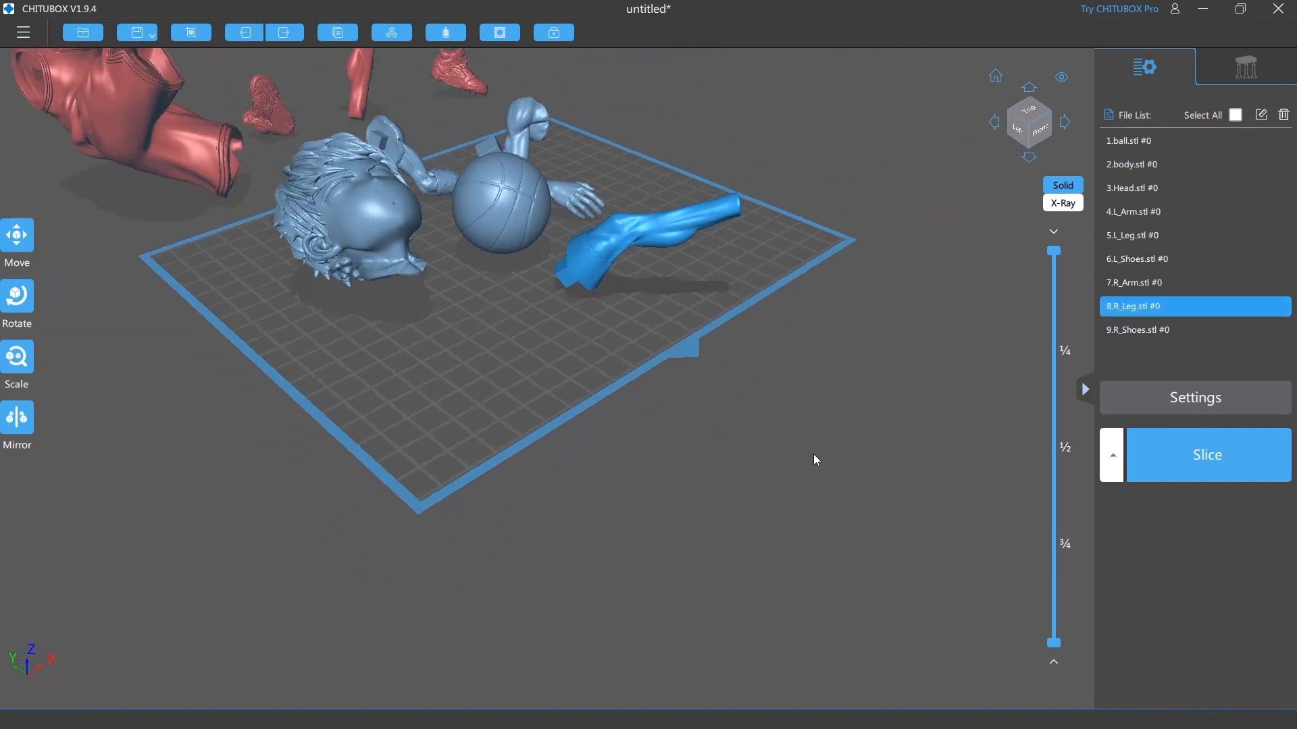
- Add the head, ball and both arms to the right leg's selection and shift the group, placing the ball at about X 14, Y -4 mm
{"action": "right_click_drag", "start_coordinate": [814, 454], "coordinate": [804, 398]}
{"action": "left_click", "coordinate": [473, 355], "text": "ctrl"}
{"action": "left_click", "coordinate": [600, 302], "text": "ctrl"}
{"action": "left_click", "coordinate": [593, 273], "text": "ctrl"}
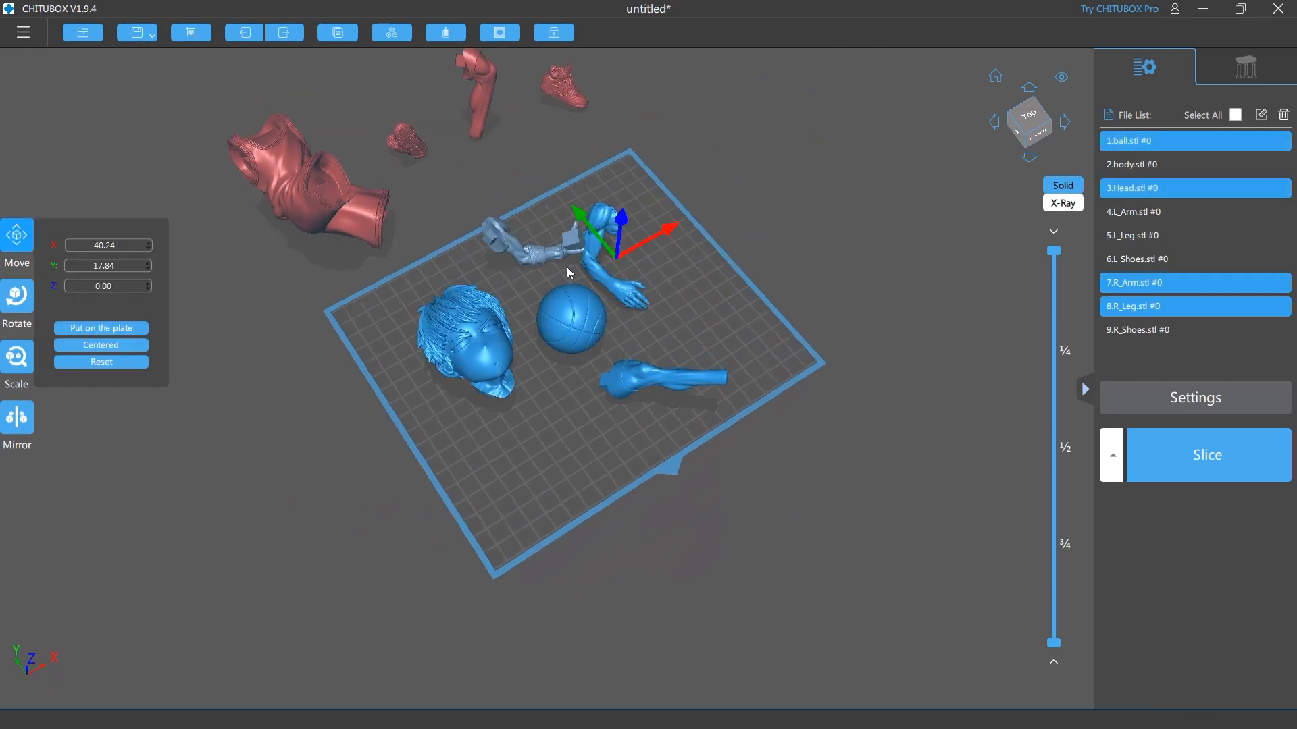
{"action": "left_click", "coordinate": [555, 264], "text": "ctrl"}
{"action": "right_click_drag", "start_coordinate": [843, 515], "coordinate": [843, 501]}
{"action": "mouse_move", "coordinate": [604, 327]}
{"action": "left_mouse_down"}
{"action": "mouse_move", "coordinate": [465, 389]}
{"action": "mouse_move", "coordinate": [655, 402]}
{"action": "mouse_move", "coordinate": [608, 321]}
{"action": "left_mouse_up"}
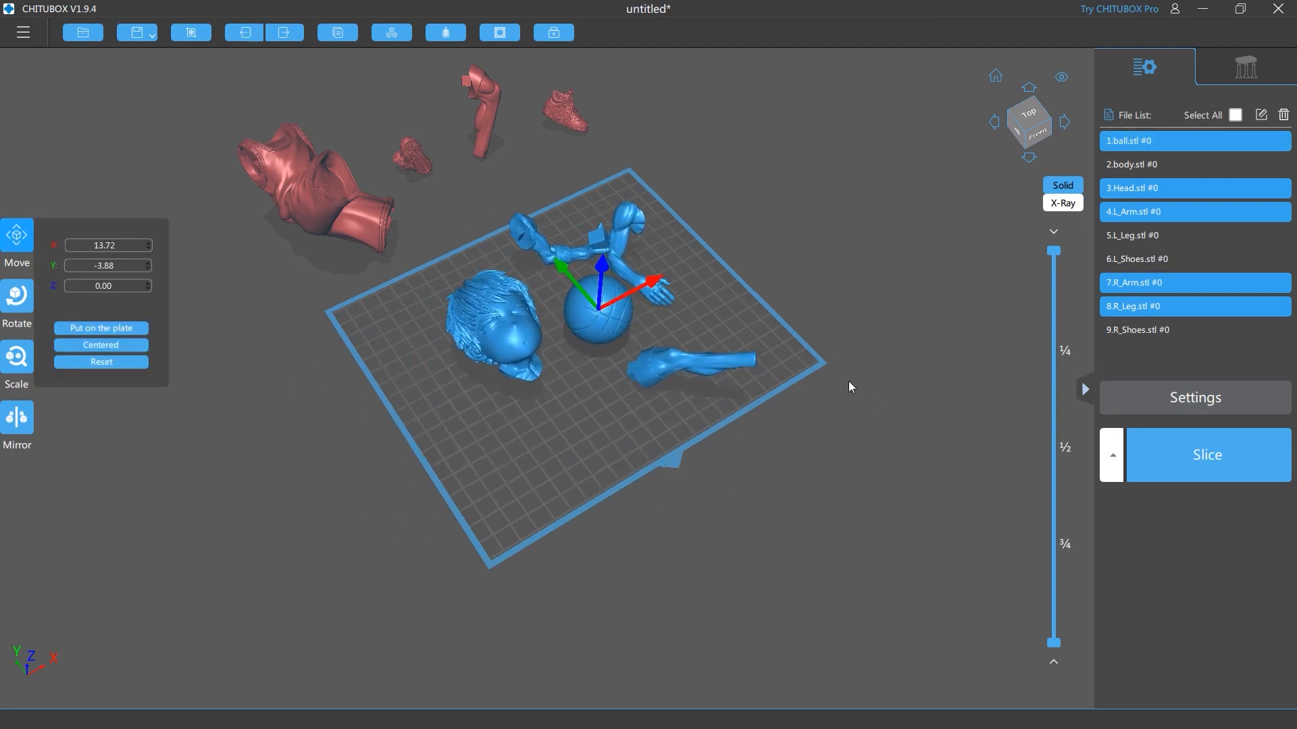
- Select all nine models, shift the group so the head sits at about X -39, Y -51 mm, and deselect the parts one by one
{"action": "left_click", "coordinate": [1235, 115]}
{"action": "left_click_drag", "start_coordinate": [604, 308], "coordinate": [563, 419]}
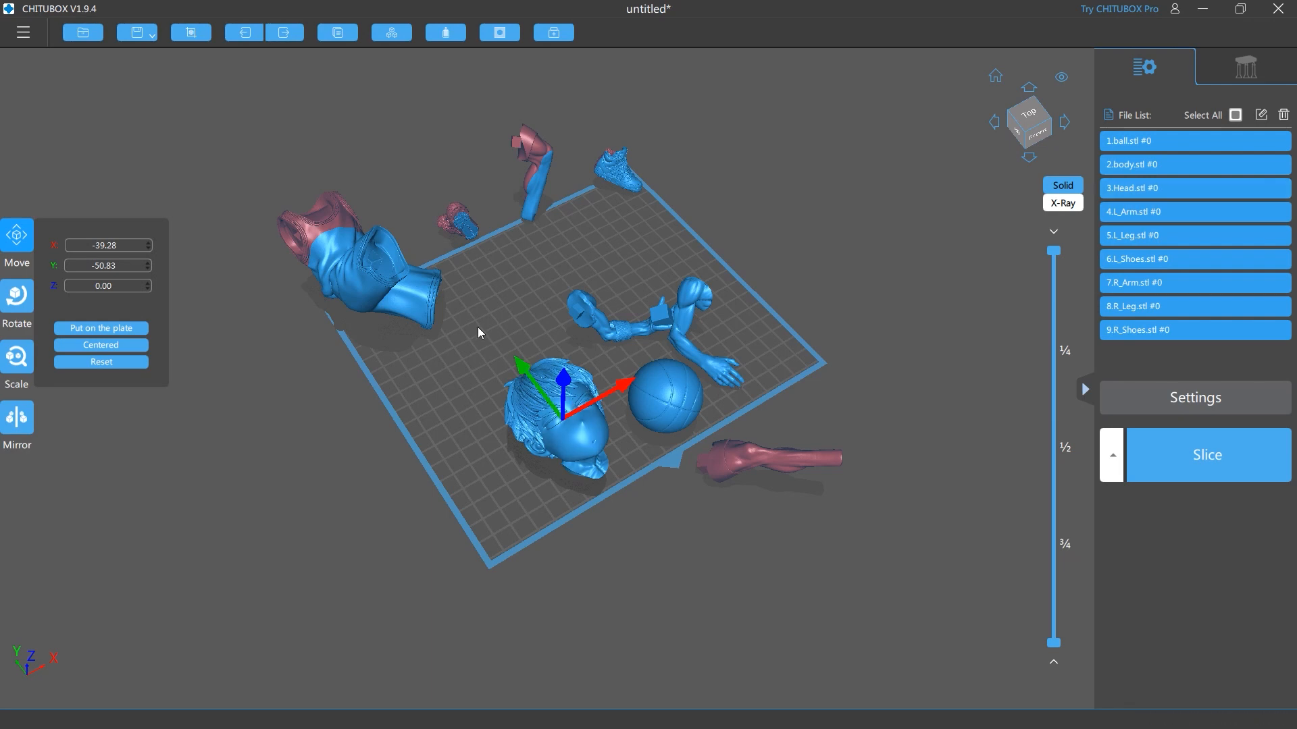
{"action": "left_click", "coordinate": [431, 304]}
{"action": "left_click", "coordinate": [571, 447]}
{"action": "left_click", "coordinate": [665, 398]}
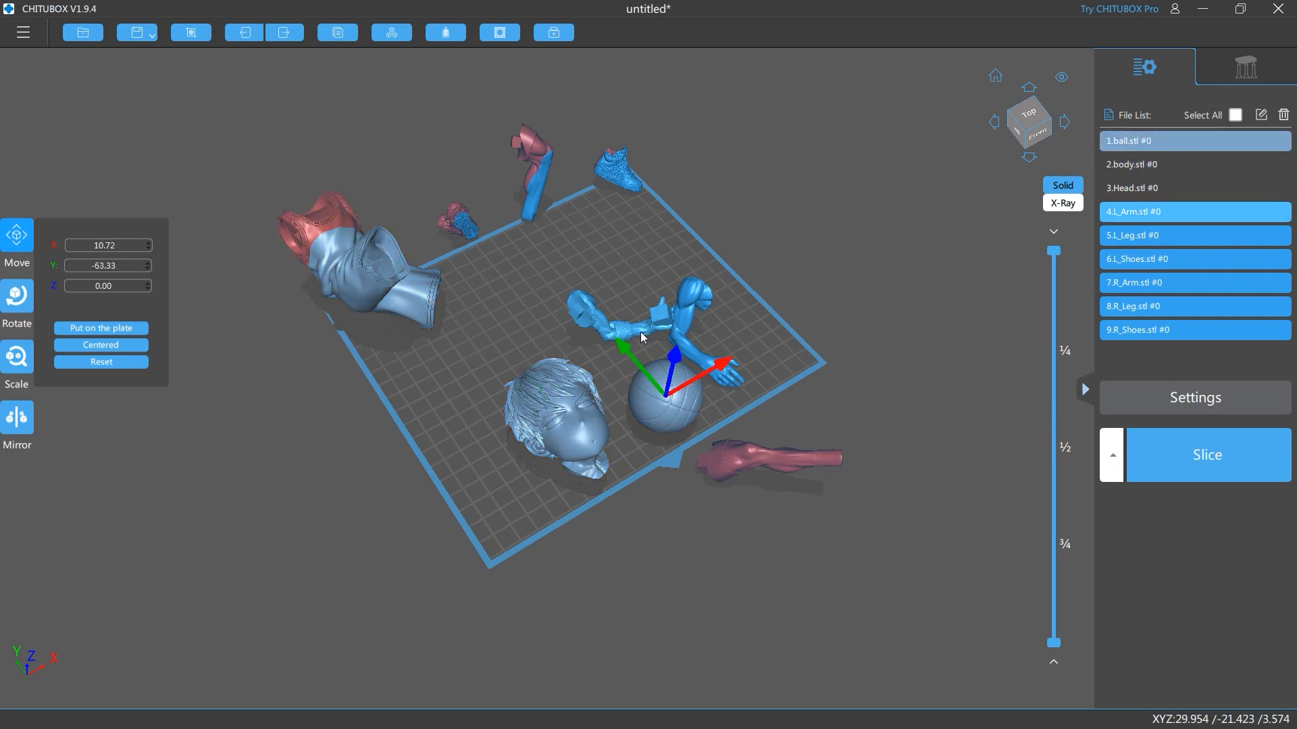
{"action": "left_click", "coordinate": [598, 318]}
{"action": "left_click", "coordinate": [699, 325]}
{"action": "left_click", "coordinate": [635, 174]}
{"action": "left_click", "coordinate": [537, 179]}
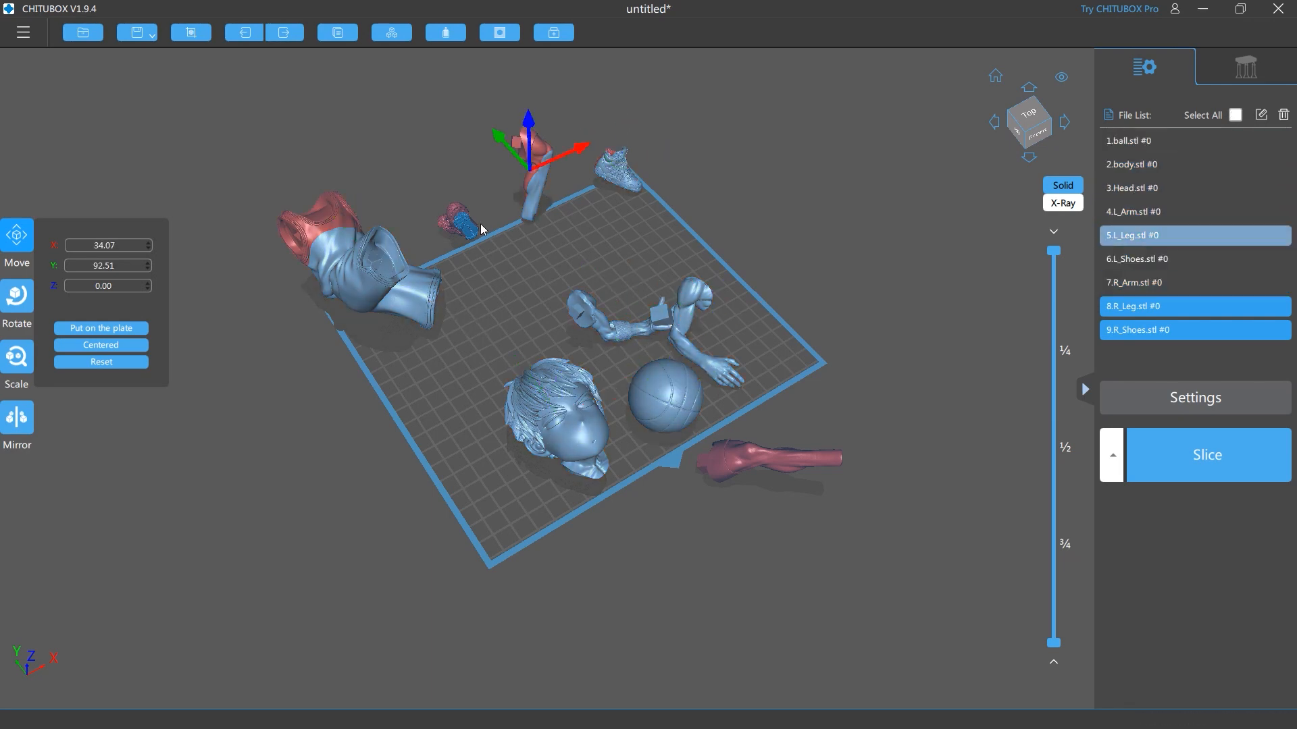
{"action": "left_click", "coordinate": [463, 219]}
- Move the head, body, right shoe, left leg and ball individually off the build plate, placing the body at about X -153, Y 57 mm
{"action": "left_click_drag", "start_coordinate": [597, 442], "coordinate": [311, 564]}
{"action": "left_click_drag", "start_coordinate": [375, 290], "coordinate": [248, 389]}
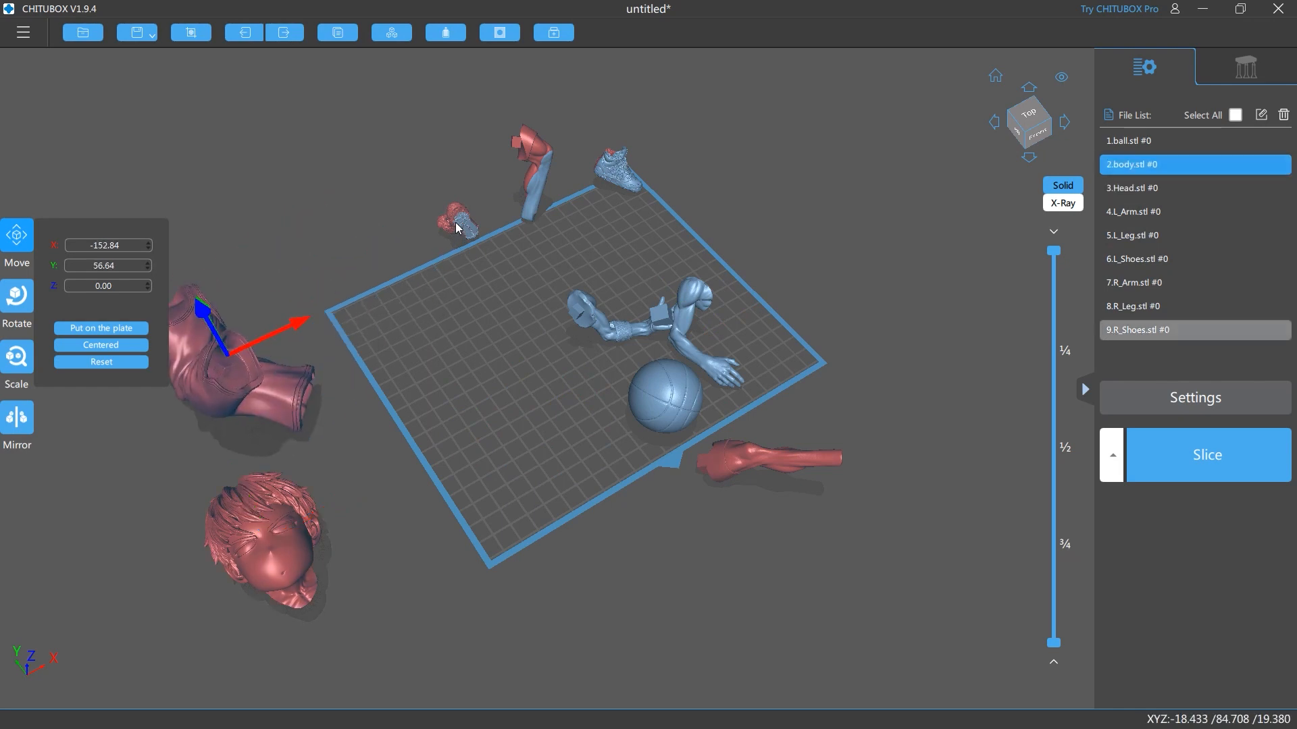
{"action": "left_click_drag", "start_coordinate": [457, 220], "coordinate": [266, 235]}
{"action": "left_click_drag", "start_coordinate": [536, 177], "coordinate": [400, 163]}
{"action": "left_click_drag", "start_coordinate": [652, 421], "coordinate": [359, 492]}
- Move the left arm to about X -68, Y 108 mm and bring the right arm, left shoe and right leg off the plate
{"action": "left_click_drag", "start_coordinate": [610, 326], "coordinate": [328, 222]}
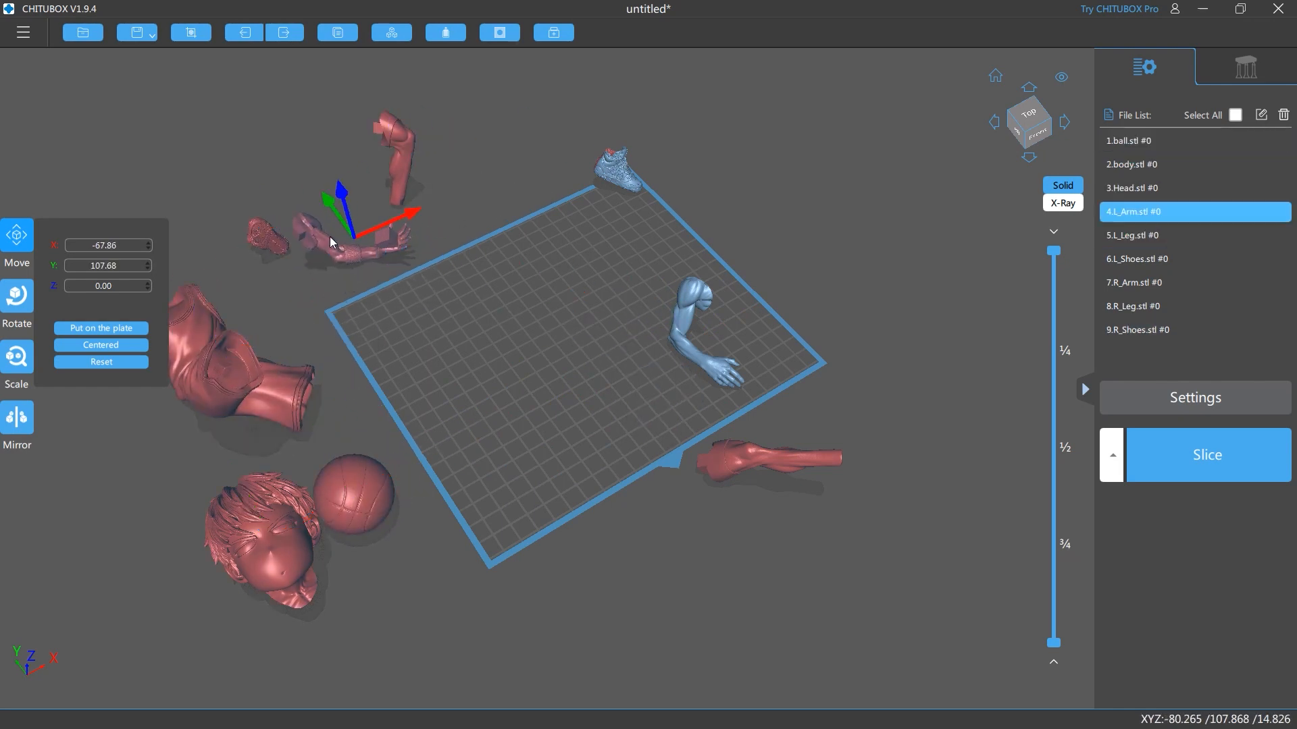
{"action": "left_click_drag", "start_coordinate": [689, 317], "coordinate": [435, 122]}
{"action": "left_click_drag", "start_coordinate": [596, 173], "coordinate": [248, 301]}
{"action": "left_click_drag", "start_coordinate": [717, 463], "coordinate": [520, 152]}
- Examine the parts and the empty build plate from different angles and up close, and restore the default view
{"action": "right_click_drag", "start_coordinate": [606, 550], "coordinate": [678, 368]}
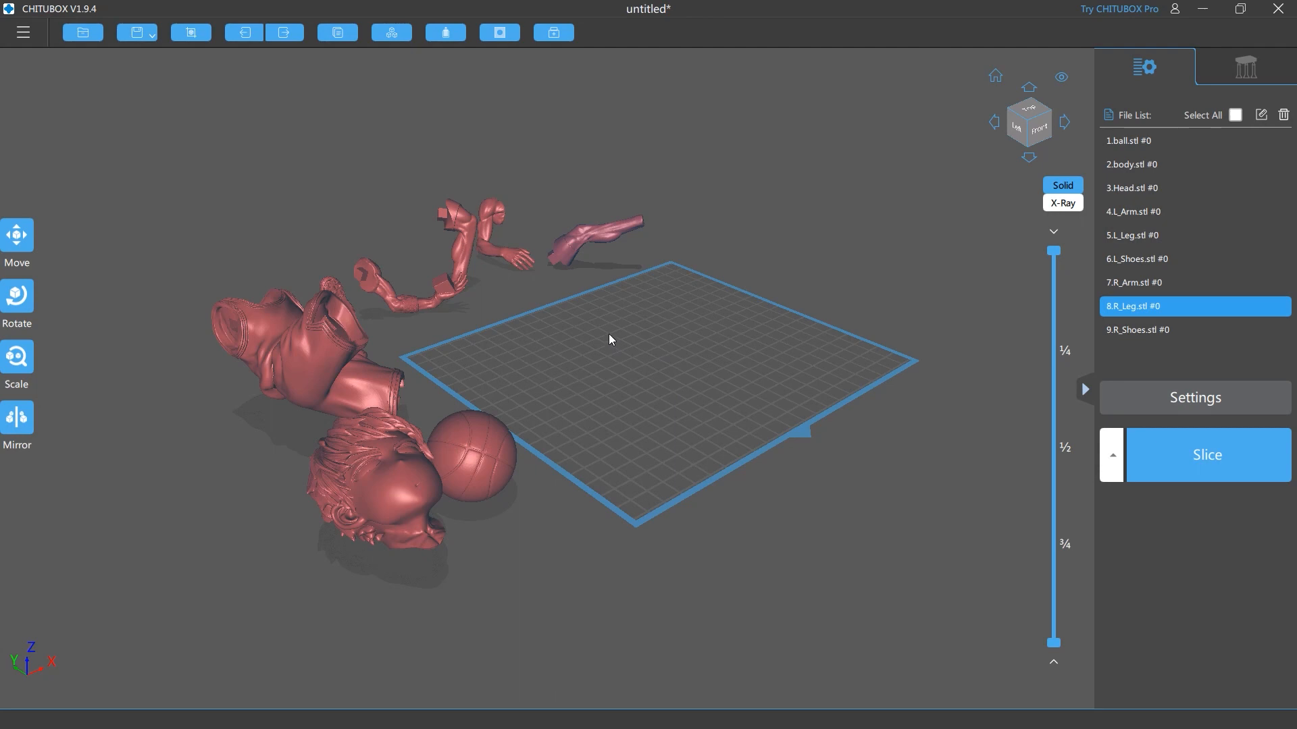
{"action": "right_click_drag", "start_coordinate": [610, 339], "coordinate": [716, 345]}
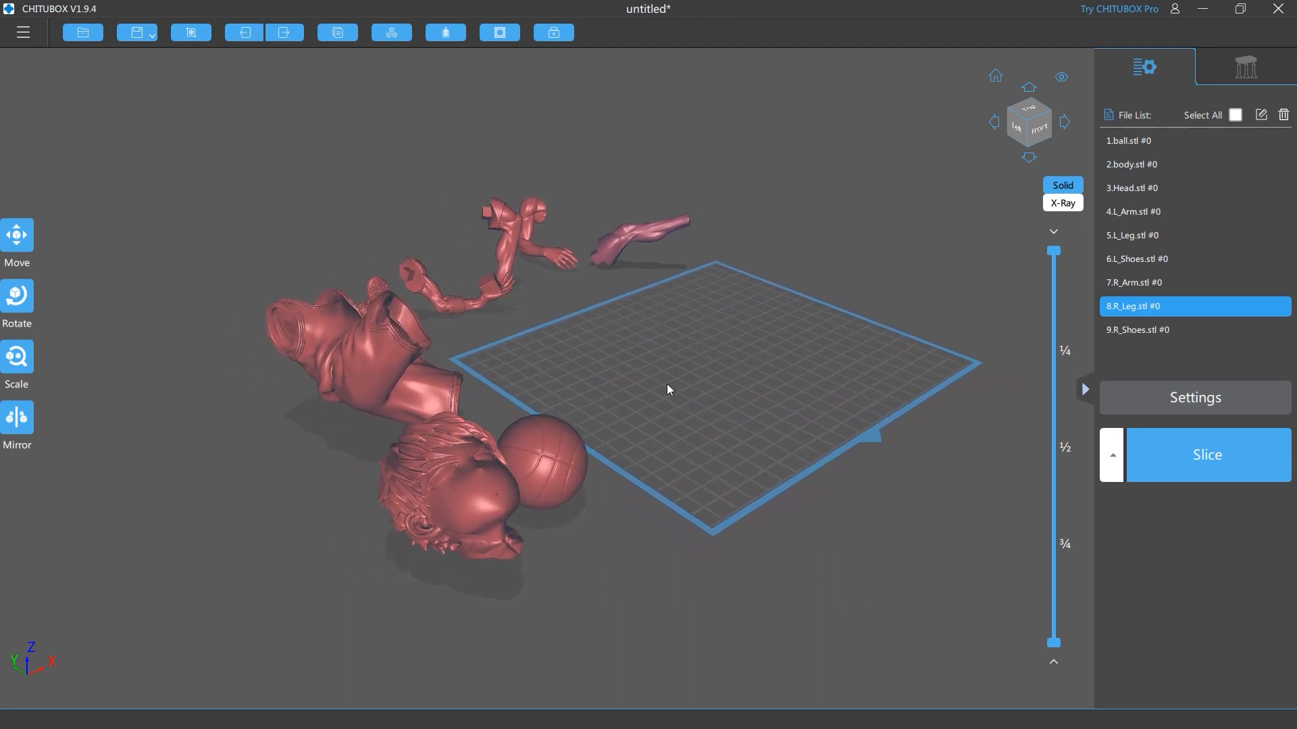
{"action": "scroll", "coordinate": [669, 389], "scroll_direction": "up", "scroll_amount": 3}
{"action": "scroll", "coordinate": [668, 388], "scroll_direction": "down", "scroll_amount": 3}
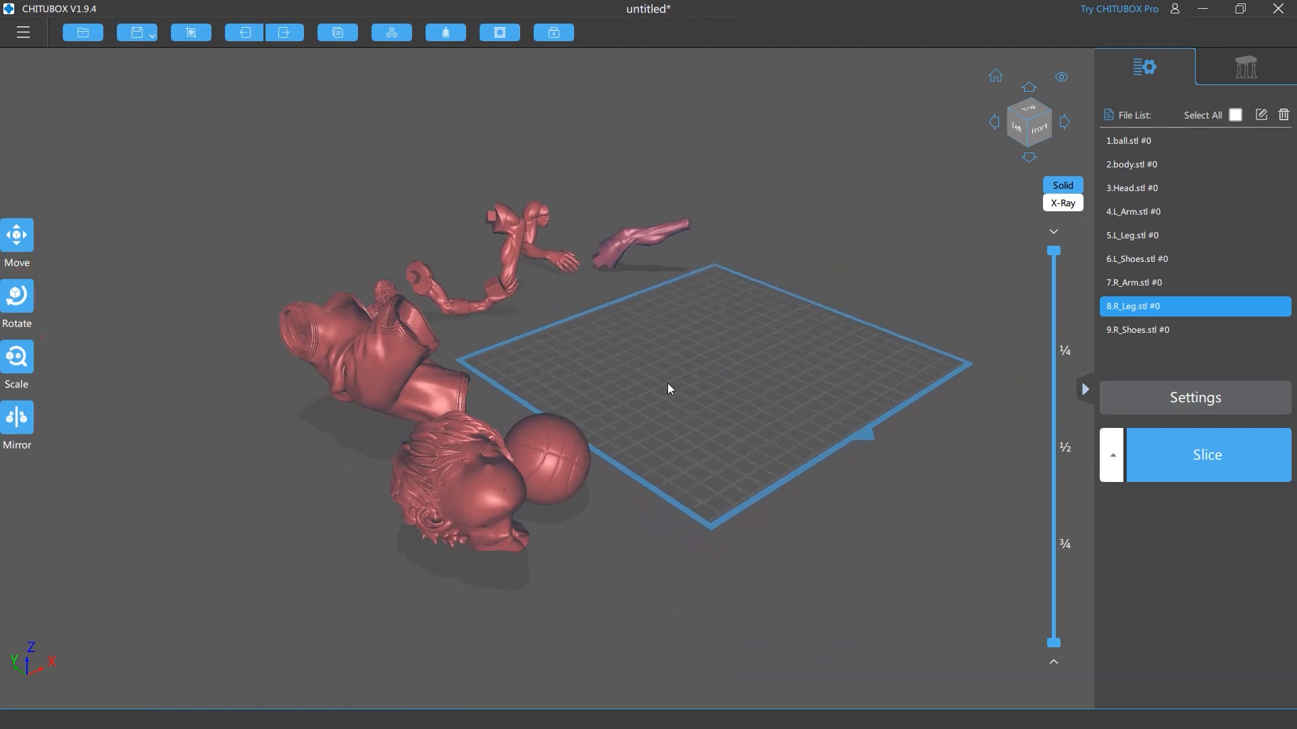
{"action": "scroll", "coordinate": [669, 387], "scroll_direction": "up", "scroll_amount": 1}
{"action": "scroll", "coordinate": [669, 386], "scroll_direction": "down", "scroll_amount": 2}
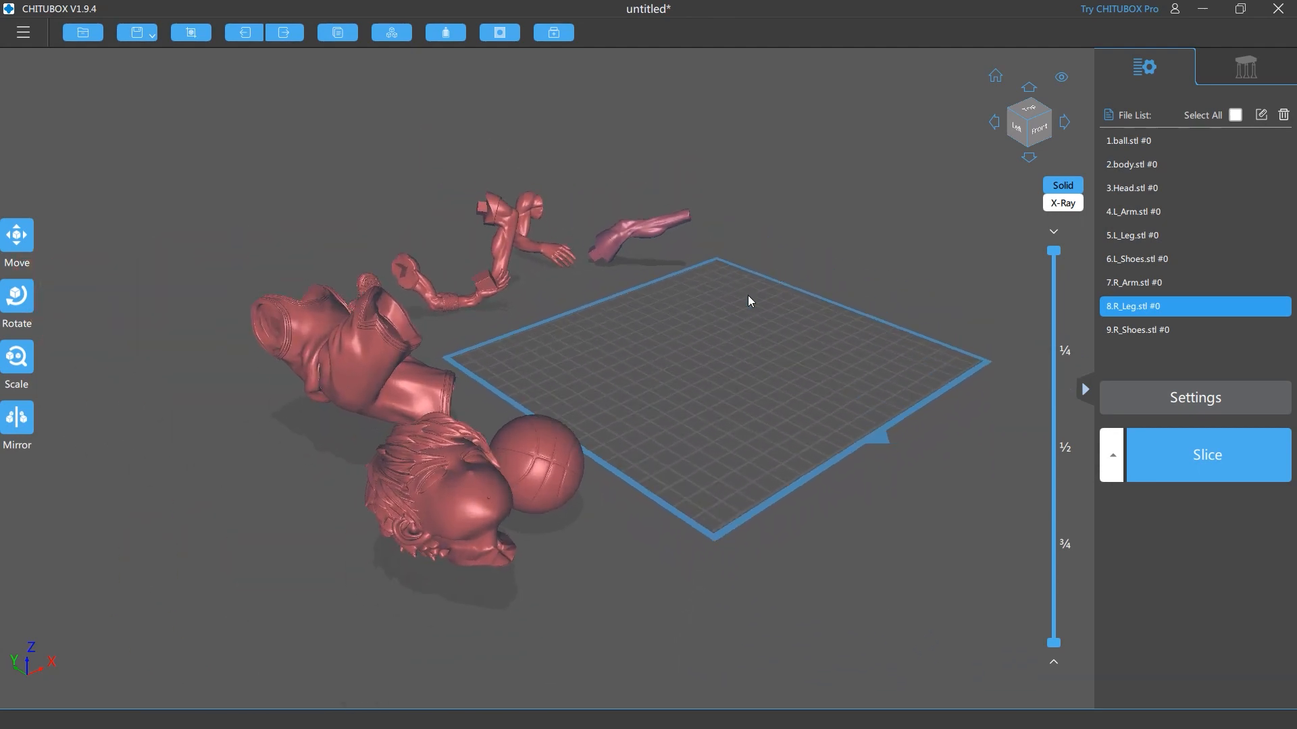
{"action": "scroll", "coordinate": [727, 336], "scroll_direction": "up", "scroll_amount": 4}
{"action": "scroll", "coordinate": [720, 332], "scroll_direction": "up", "scroll_amount": 4}
{"action": "scroll", "coordinate": [417, 293], "scroll_direction": "up", "scroll_amount": 3}
{"action": "middle_click_drag", "start_coordinate": [417, 293], "coordinate": [689, 634]}
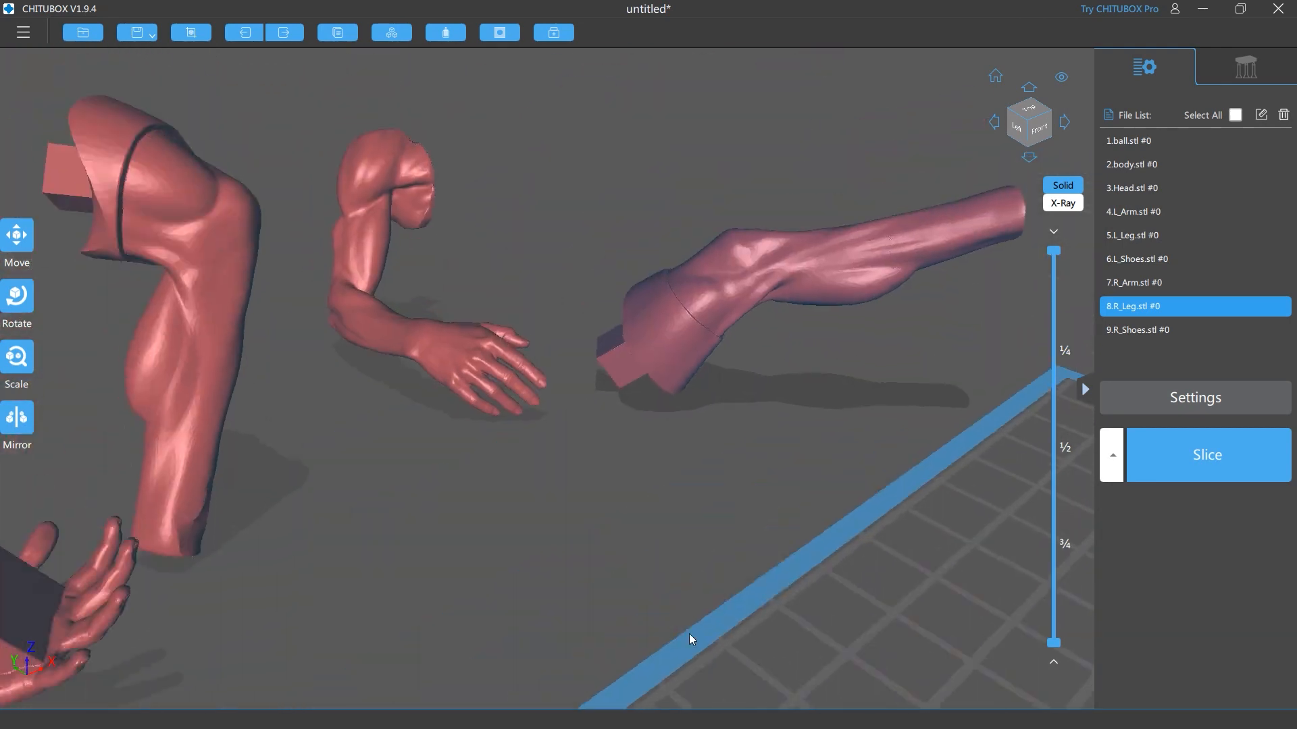
{"action": "scroll", "coordinate": [555, 494], "scroll_direction": "up", "scroll_amount": 5}
{"action": "scroll", "coordinate": [555, 495], "scroll_direction": "up", "scroll_amount": 3}
{"action": "middle_click_drag", "start_coordinate": [635, 265], "coordinate": [550, 439]}
{"action": "scroll", "coordinate": [565, 465], "scroll_direction": "down", "scroll_amount": 3}
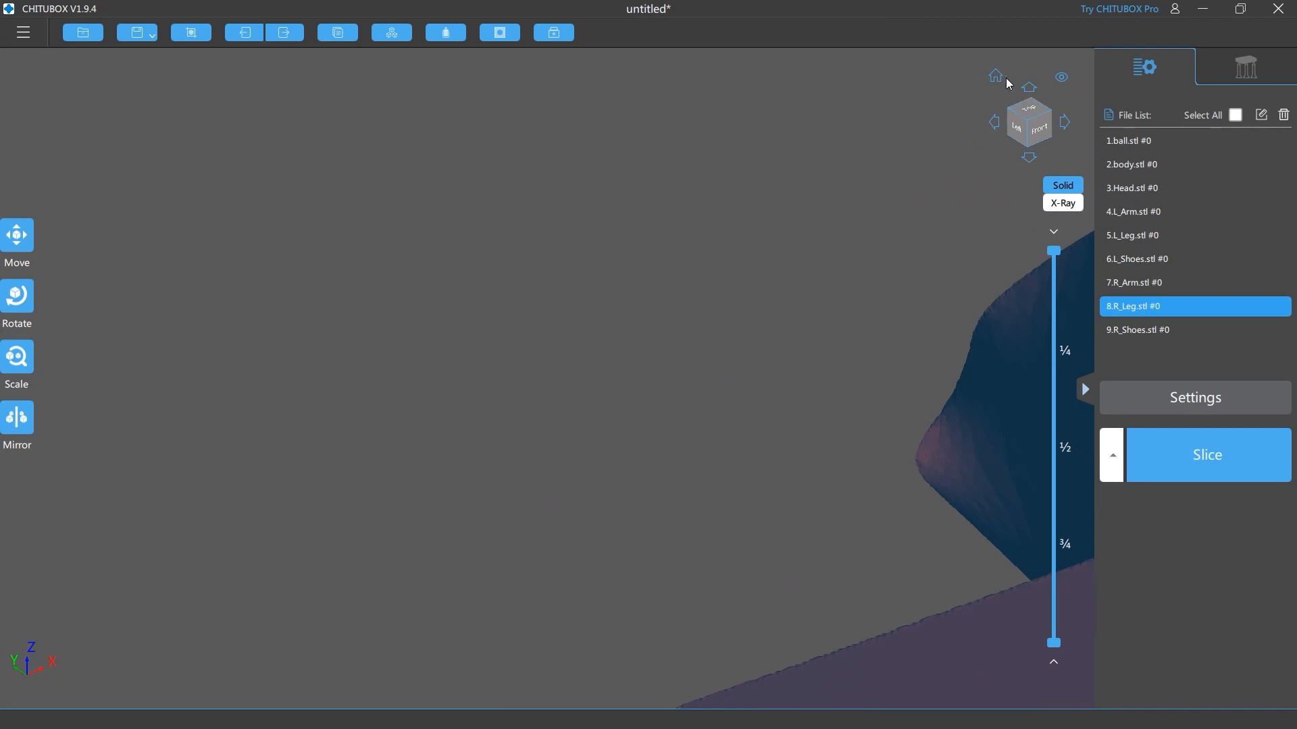
{"action": "left_click", "coordinate": [997, 77]}
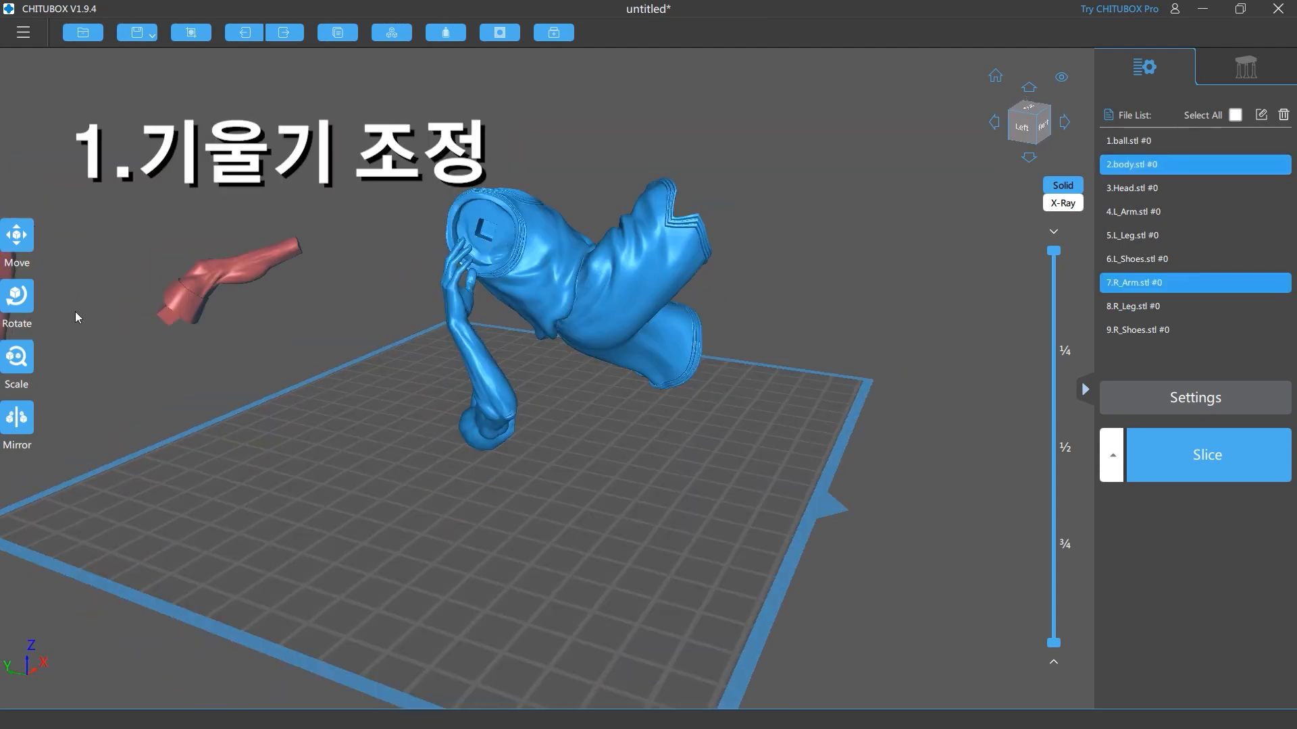
- Tilt the body by about 10° and the right arm by about 11° around the X axis
{"action": "left_click", "coordinate": [17, 295]}
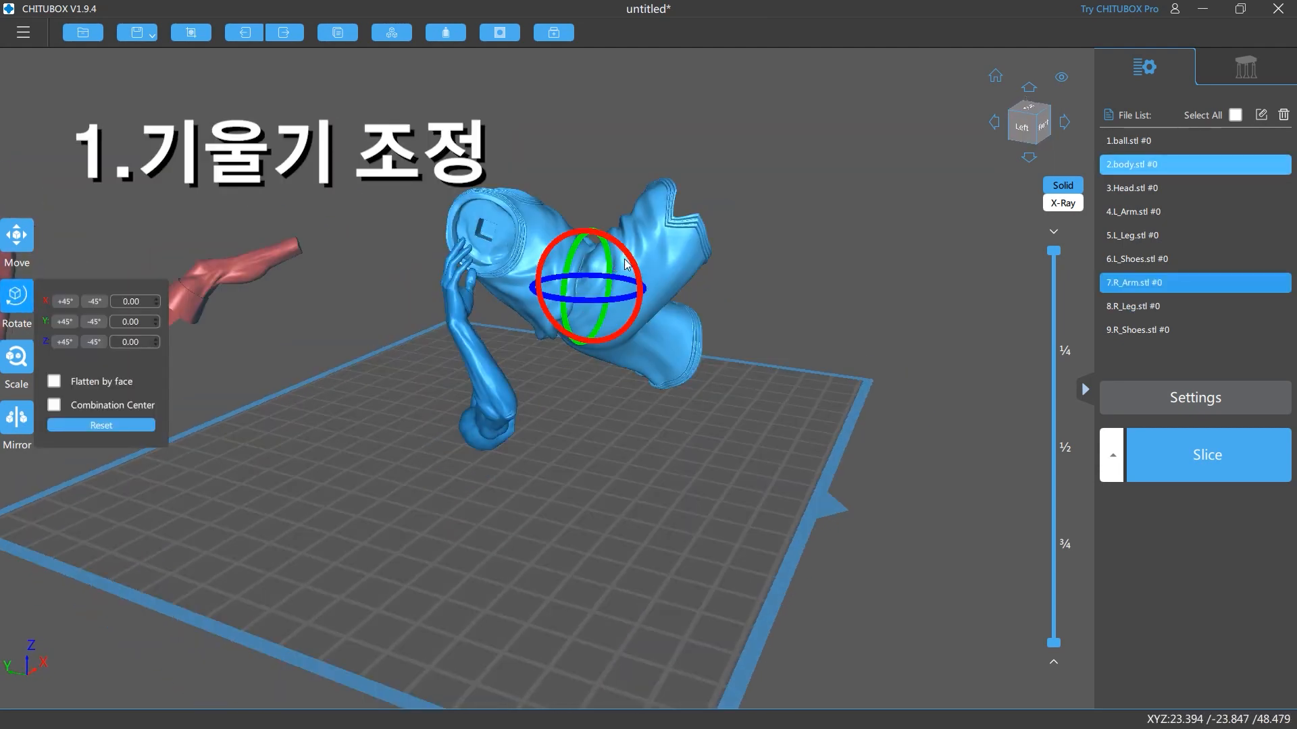
{"action": "left_click_drag", "start_coordinate": [627, 263], "coordinate": [631, 261]}
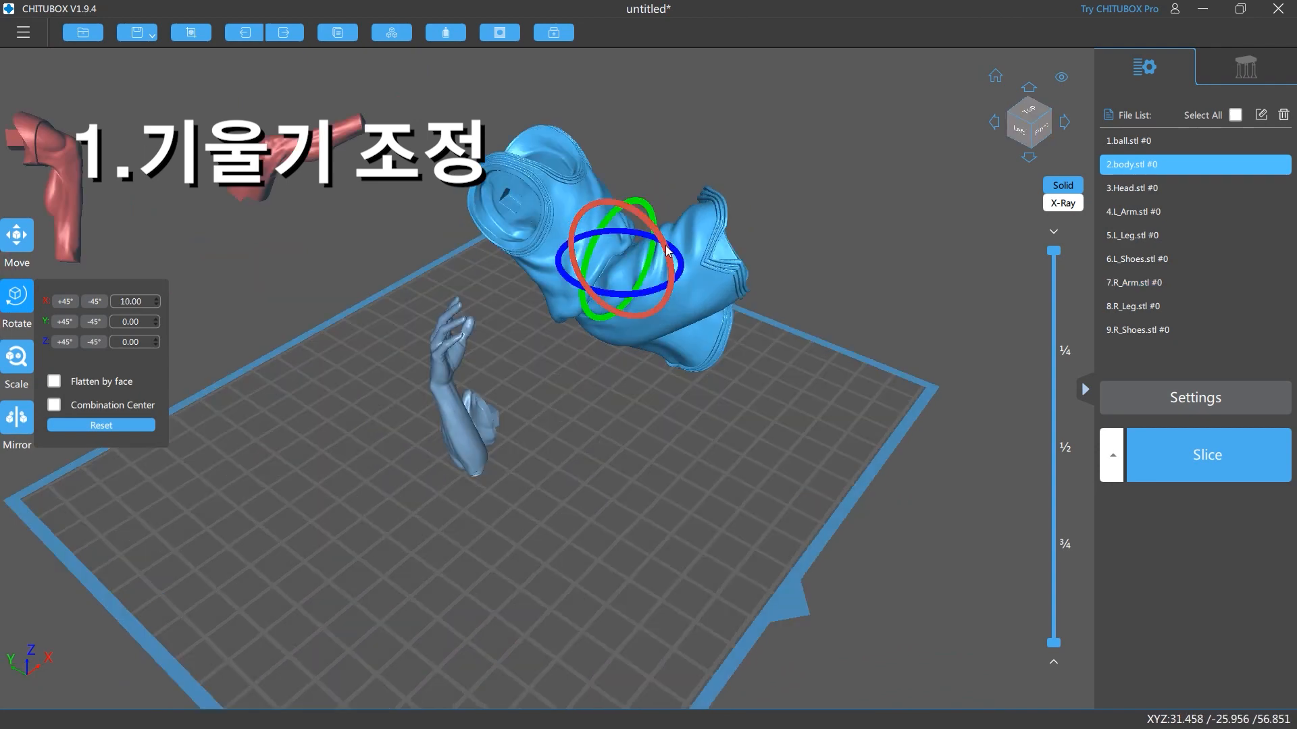
{"action": "left_click_drag", "start_coordinate": [642, 258], "coordinate": [652, 255]}
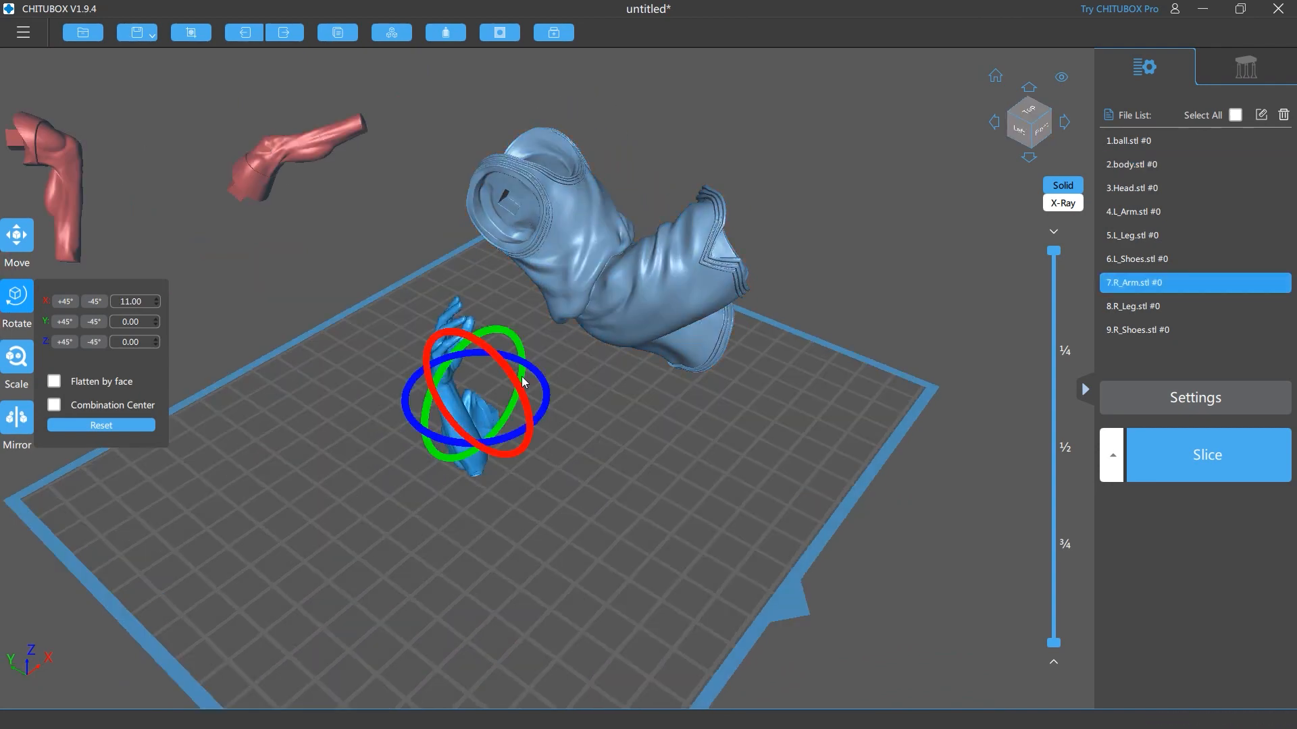
- Hollow the body and right arm with 2 mm walls, 100% precision and 20% Grid3D infill, and inspect their layers
{"action": "left_click", "coordinate": [446, 32]}
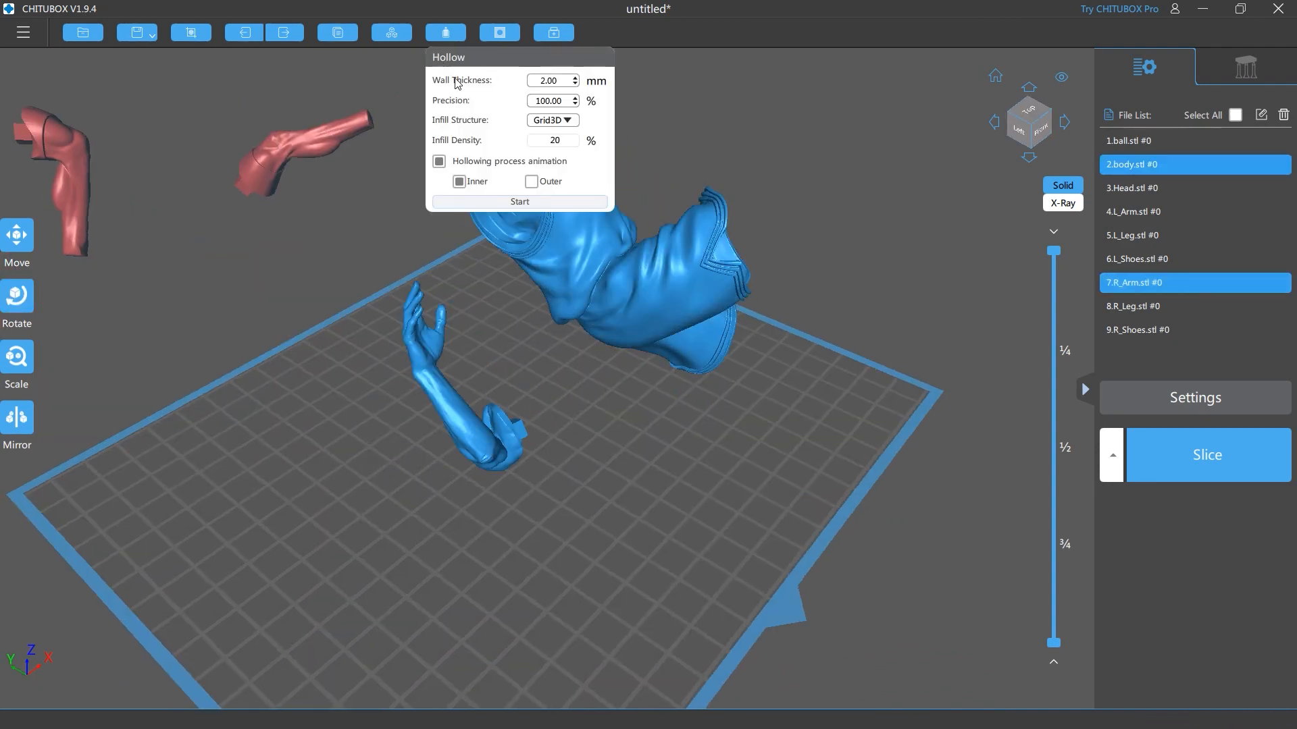
{"action": "left_click", "coordinate": [549, 201]}
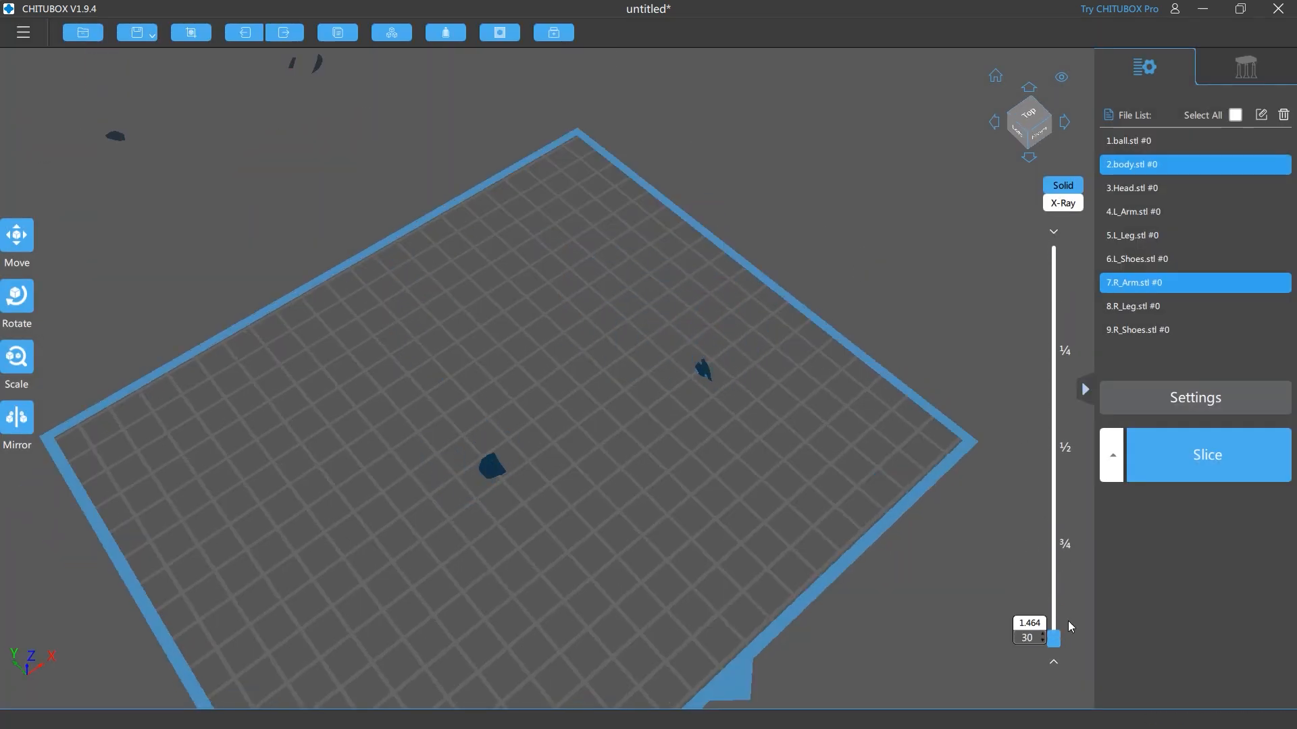
{"action": "left_click_drag", "start_coordinate": [1067, 621], "coordinate": [1067, 197]}
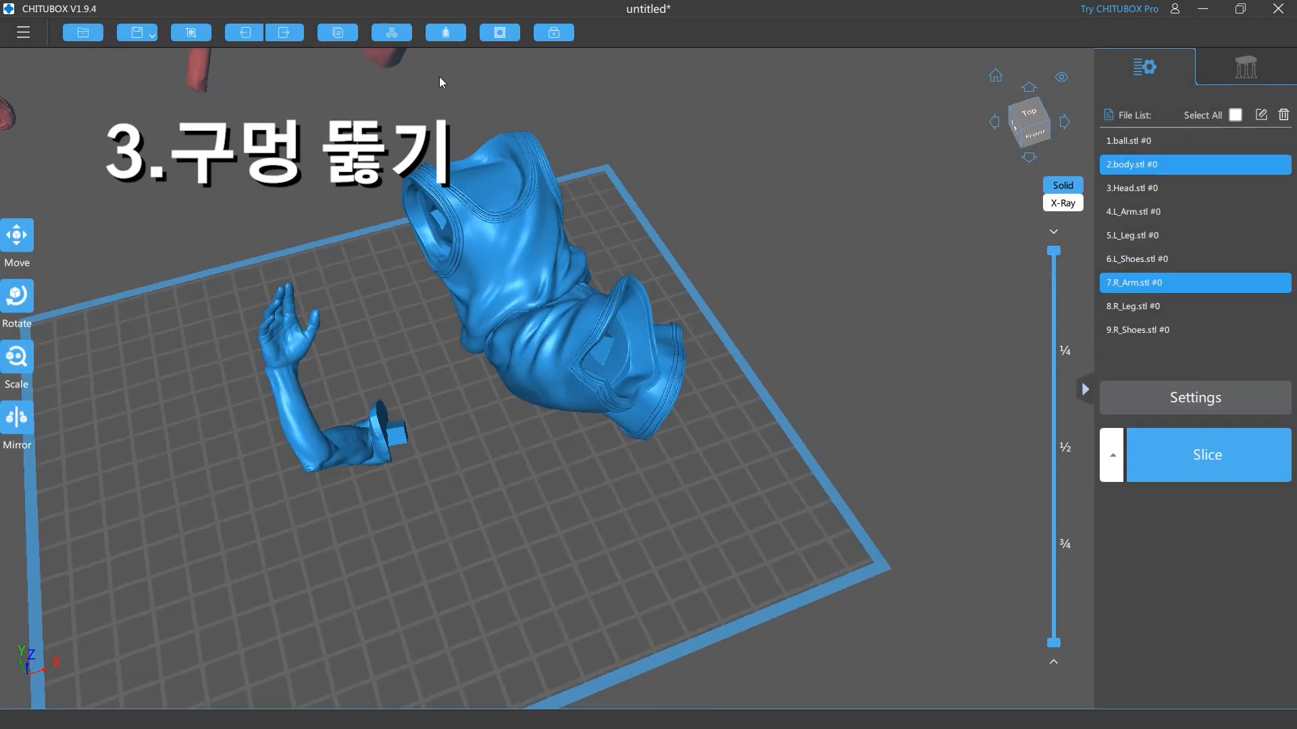
- Dig a 2 mm circular hole, 4 mm deep and perpendicular to the model, in the body's neck socket
{"action": "left_click", "coordinate": [500, 33]}
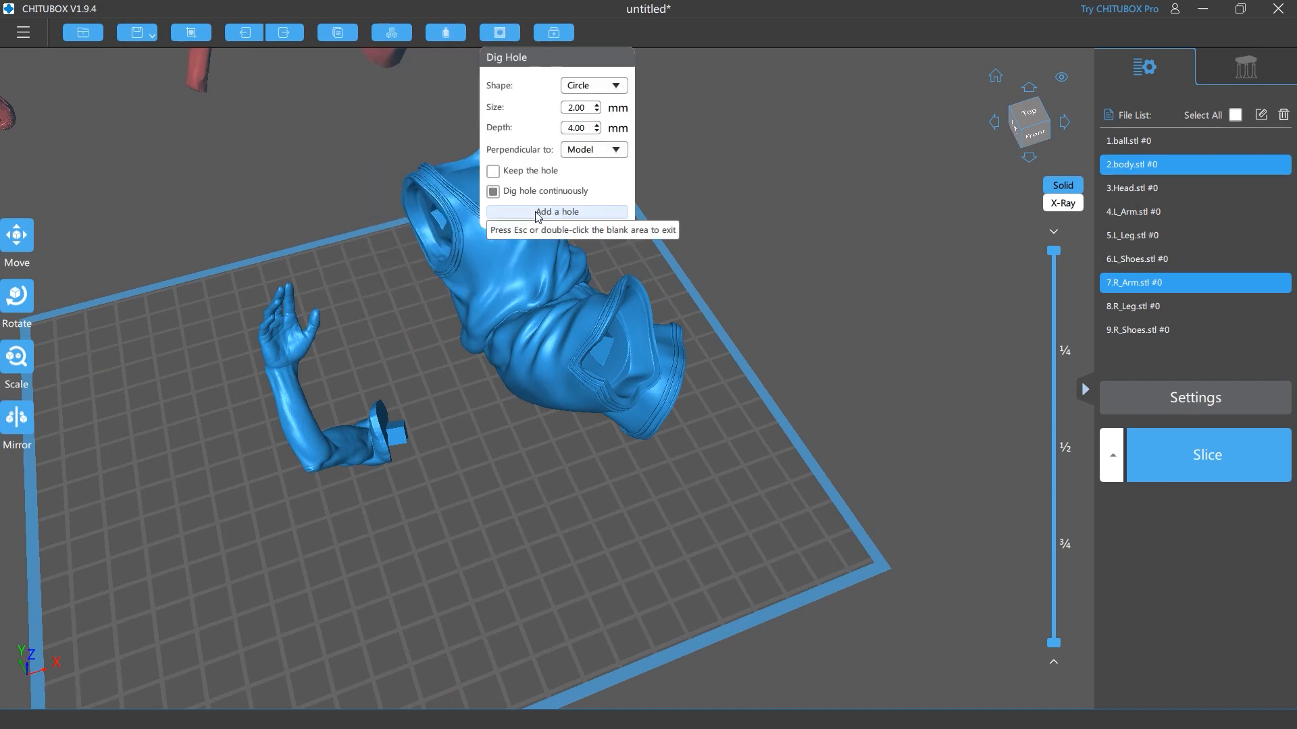
{"action": "left_click", "coordinate": [555, 212]}
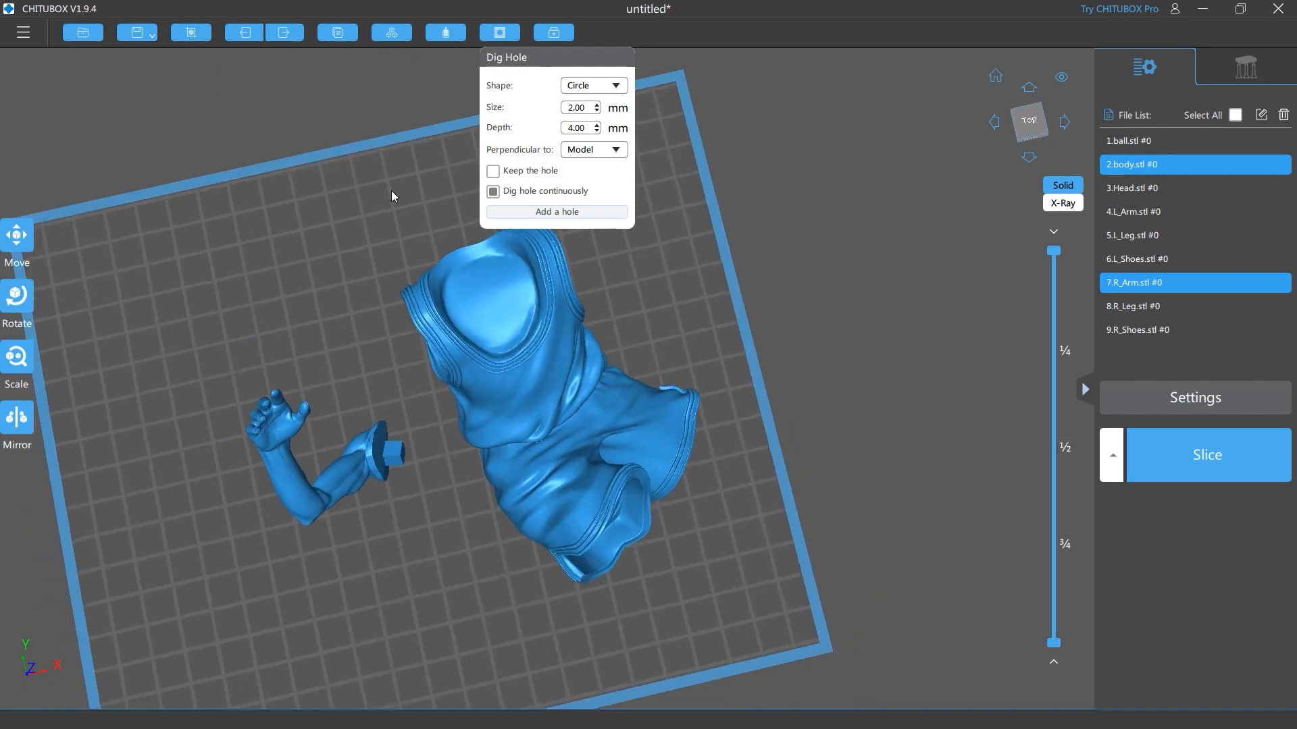
{"action": "left_click", "coordinate": [491, 305]}
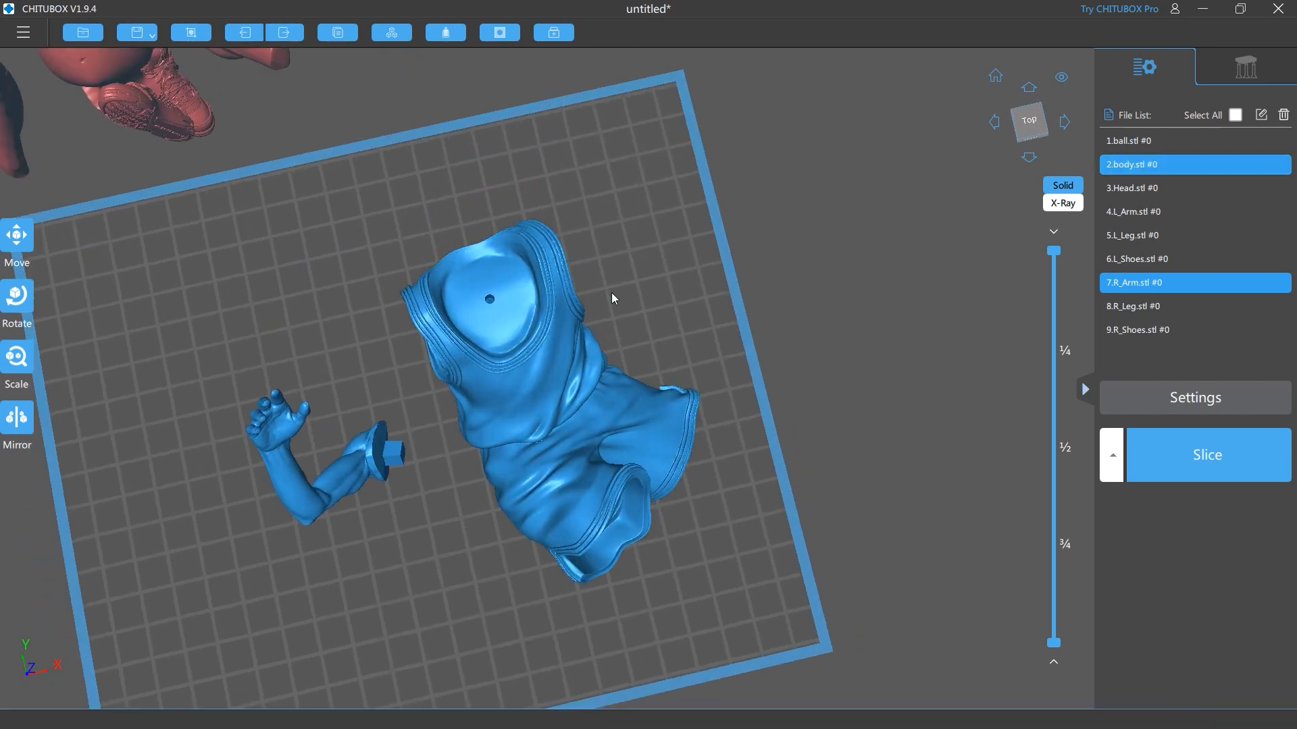
- Dig drain holes inside and beside the square sockets in both leg openings of the body
{"action": "left_click_drag", "start_coordinate": [610, 293], "coordinate": [630, 268]}
{"action": "right_click_drag", "start_coordinate": [630, 267], "coordinate": [627, 253]}
{"action": "right_click_drag", "start_coordinate": [736, 324], "coordinate": [655, 247]}
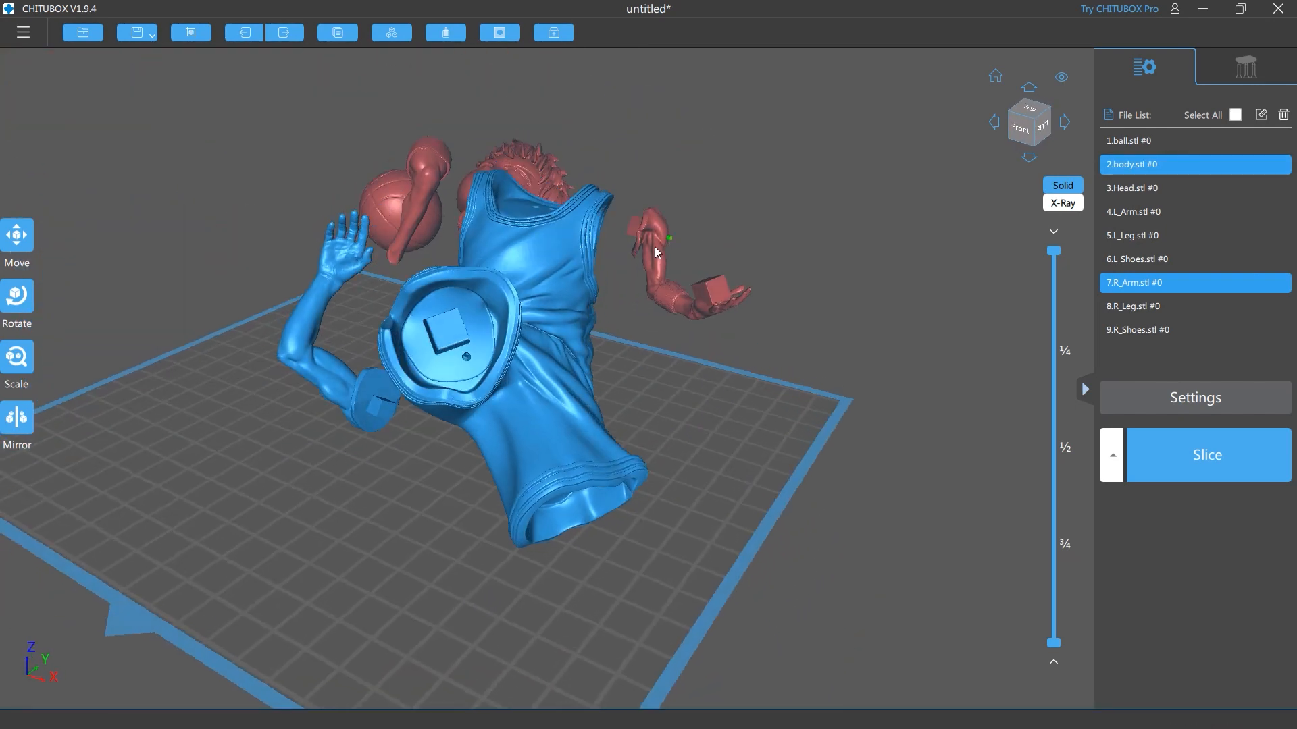
{"action": "left_click", "coordinate": [474, 325]}
{"action": "left_click", "coordinate": [413, 341]}
{"action": "left_click", "coordinate": [451, 334]}
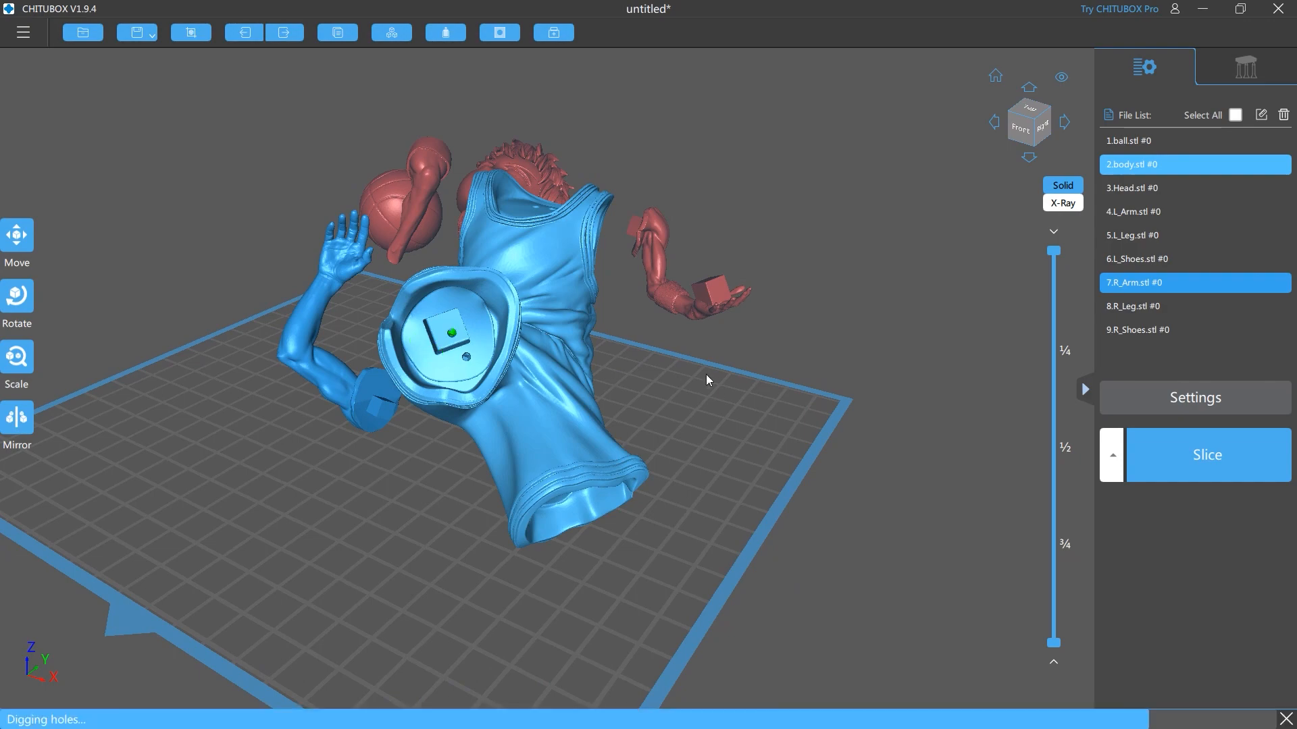
{"action": "right_click_drag", "start_coordinate": [707, 377], "coordinate": [688, 353]}
{"action": "left_click", "coordinate": [504, 343]}
{"action": "left_click", "coordinate": [535, 332]}
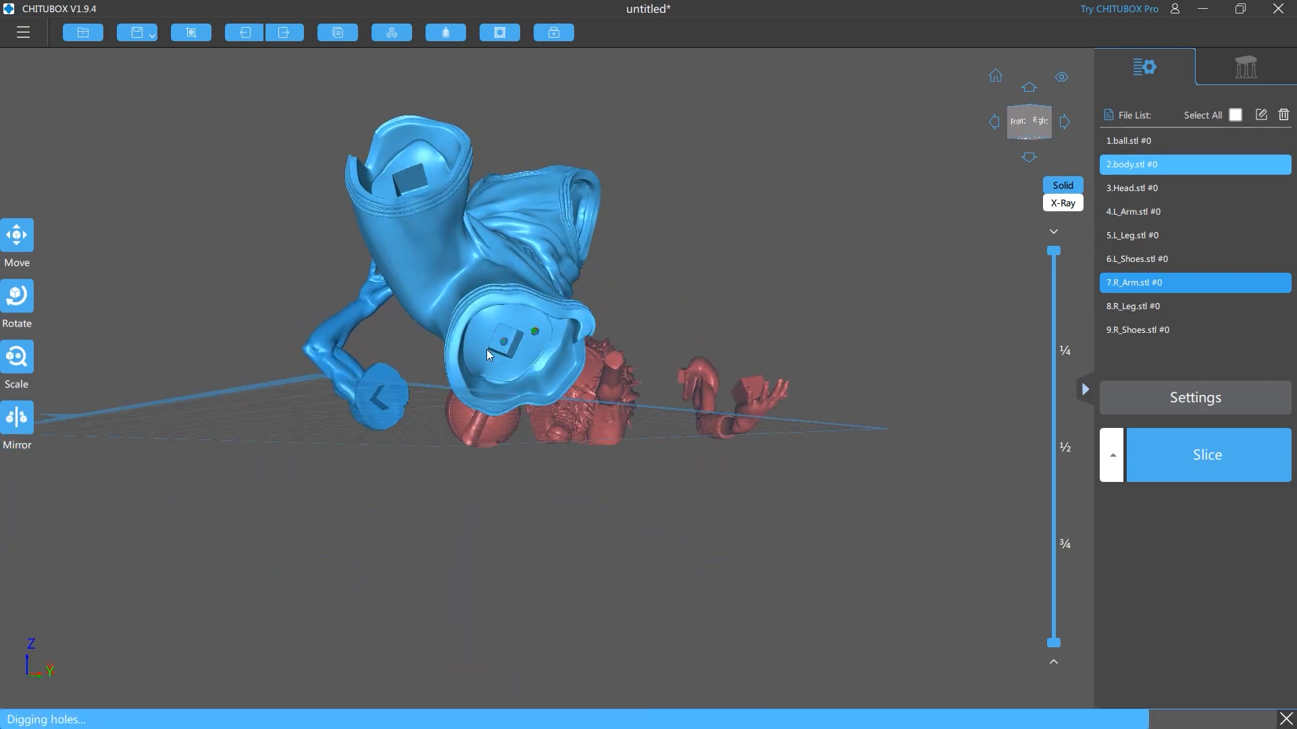
- Dig a drain hole in the right arm's shoulder joint face, beside the square peg
{"action": "right_click_drag", "start_coordinate": [480, 359], "coordinate": [405, 446]}
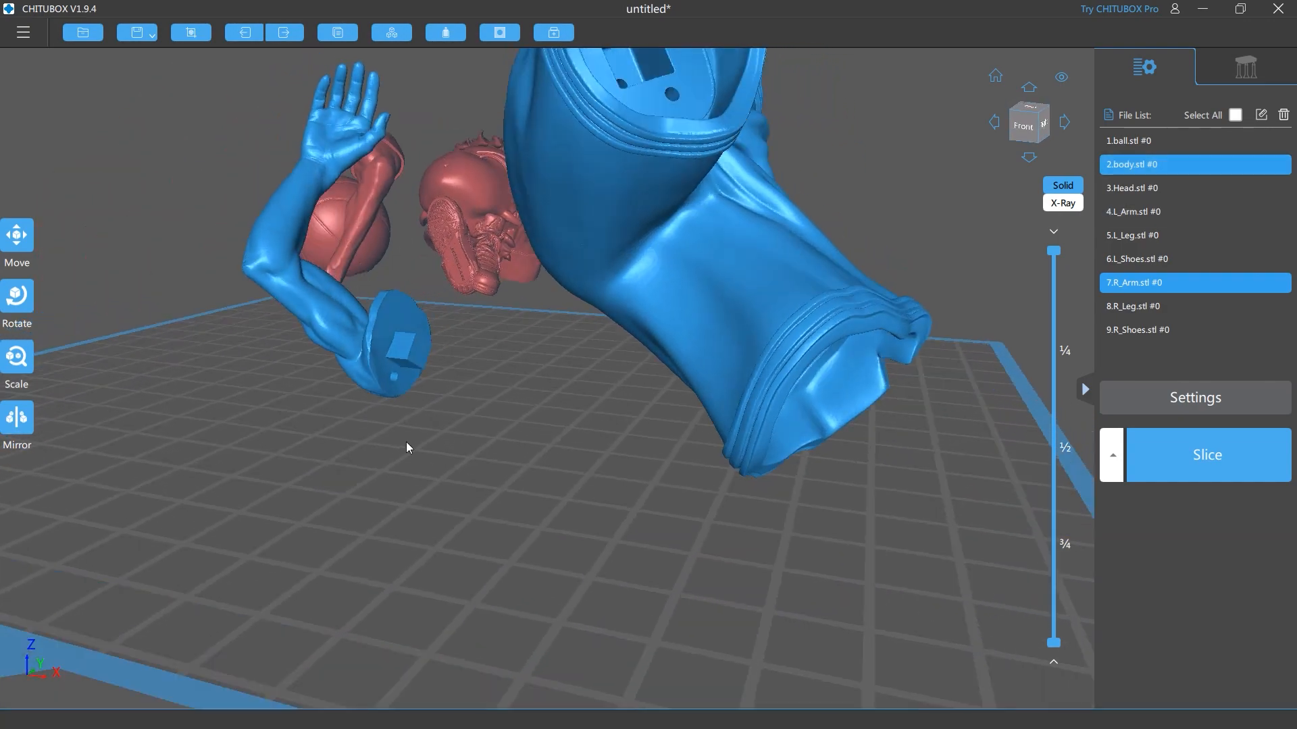
{"action": "left_click", "coordinate": [396, 373]}
{"action": "mouse_move", "coordinate": [405, 395]}
{"action": "right_mouse_down"}
{"action": "mouse_move", "coordinate": [447, 437]}
{"action": "mouse_move", "coordinate": [428, 408]}
{"action": "mouse_move", "coordinate": [415, 450]}
{"action": "mouse_move", "coordinate": [473, 423]}
{"action": "right_mouse_up"}
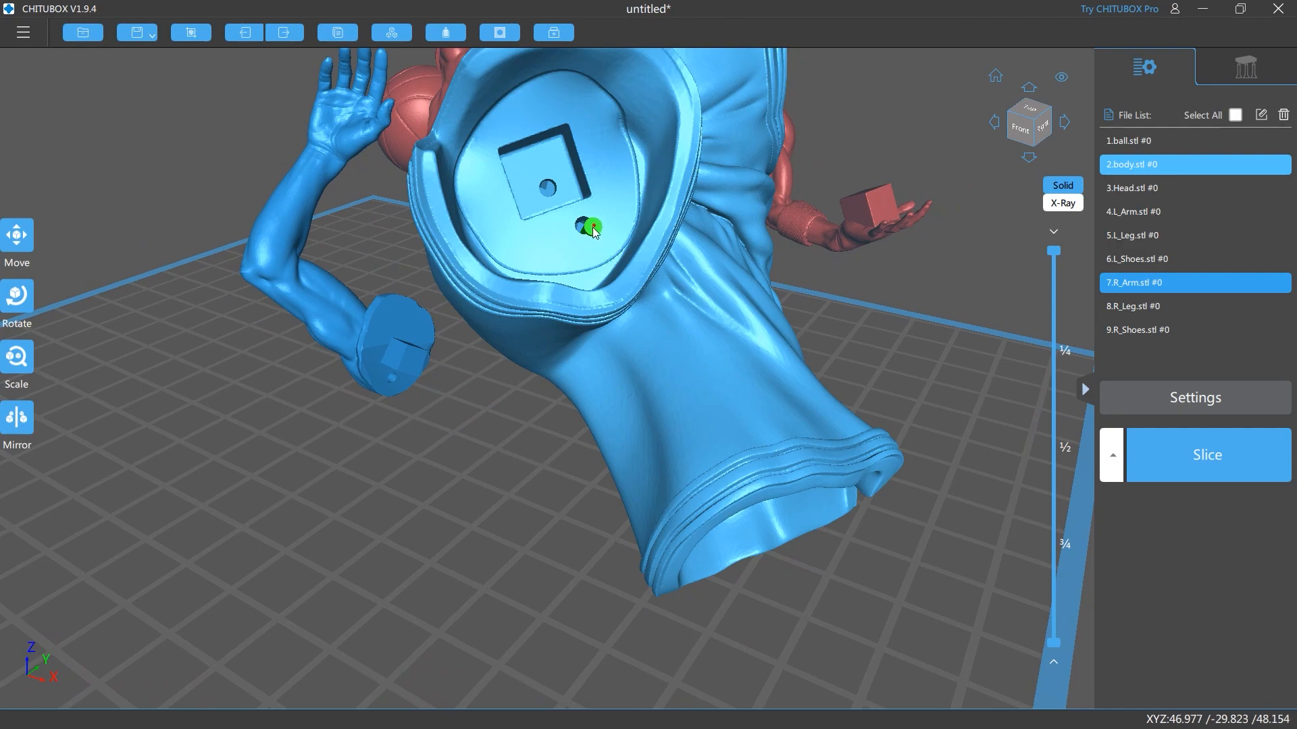
{"action": "mouse_move", "coordinate": [558, 189]}
{"action": "right_mouse_down"}
{"action": "mouse_move", "coordinate": [443, 484]}
{"action": "mouse_move", "coordinate": [451, 436]}
{"action": "mouse_move", "coordinate": [351, 462]}
{"action": "mouse_move", "coordinate": [427, 456]}
{"action": "mouse_move", "coordinate": [464, 416]}
{"action": "mouse_move", "coordinate": [466, 311]}
{"action": "right_mouse_up"}
{"action": "left_click", "coordinate": [462, 314]}
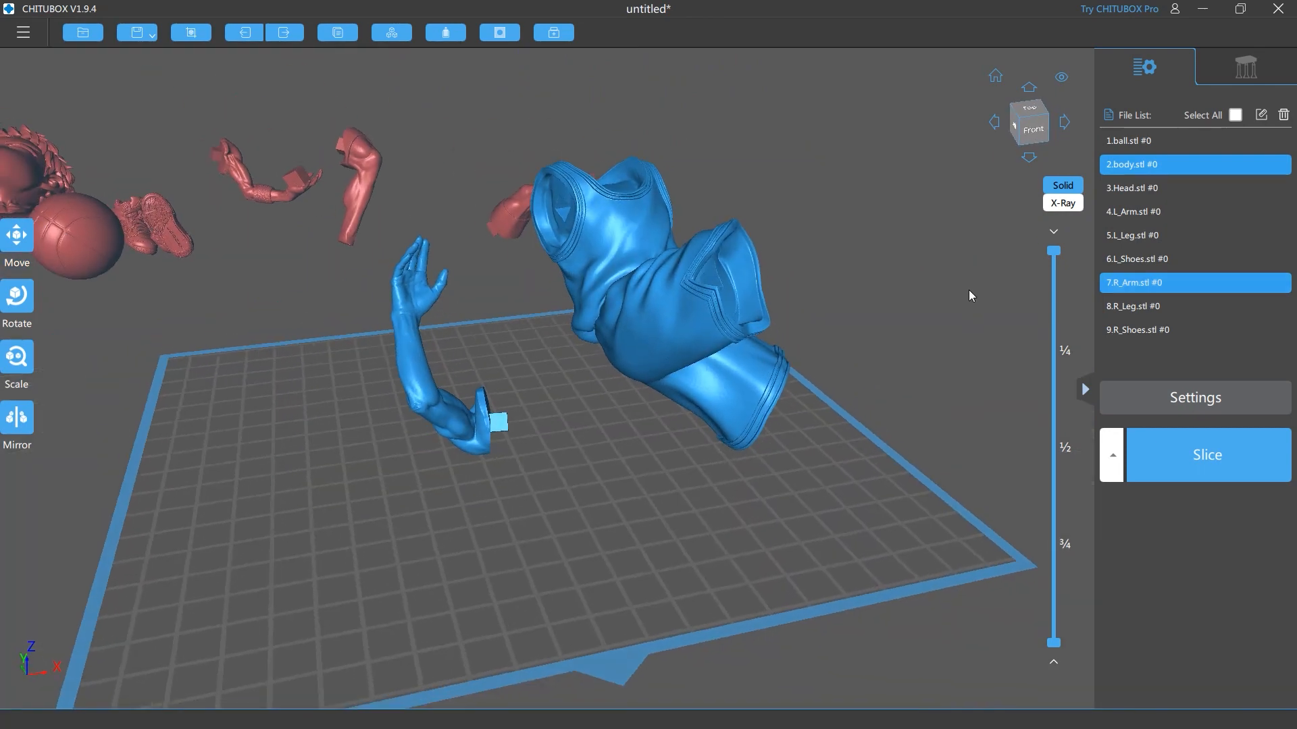
- Generate medium supports on all areas of the body and right arm, using a 1 mm thick Skate raft, 70% density and a 45° angle
{"action": "right_click_drag", "start_coordinate": [969, 290], "coordinate": [1020, 324]}
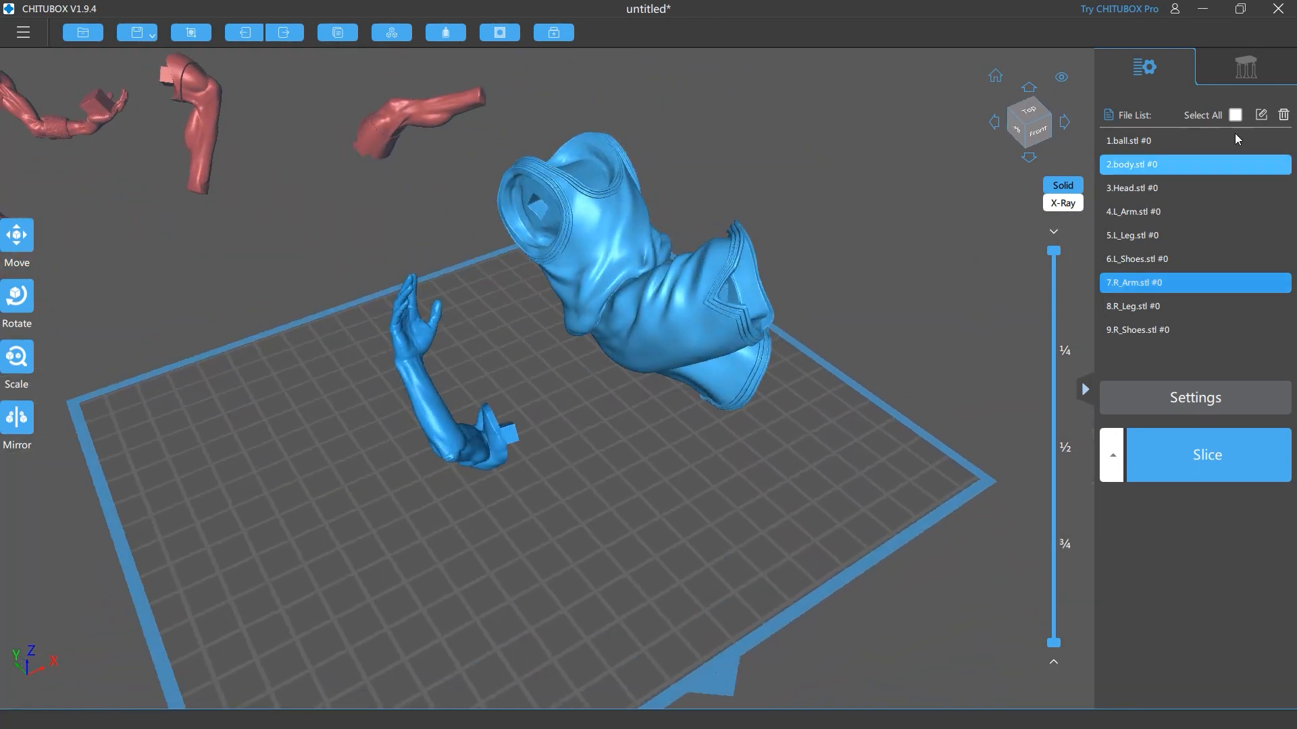
{"action": "left_click", "coordinate": [1239, 76]}
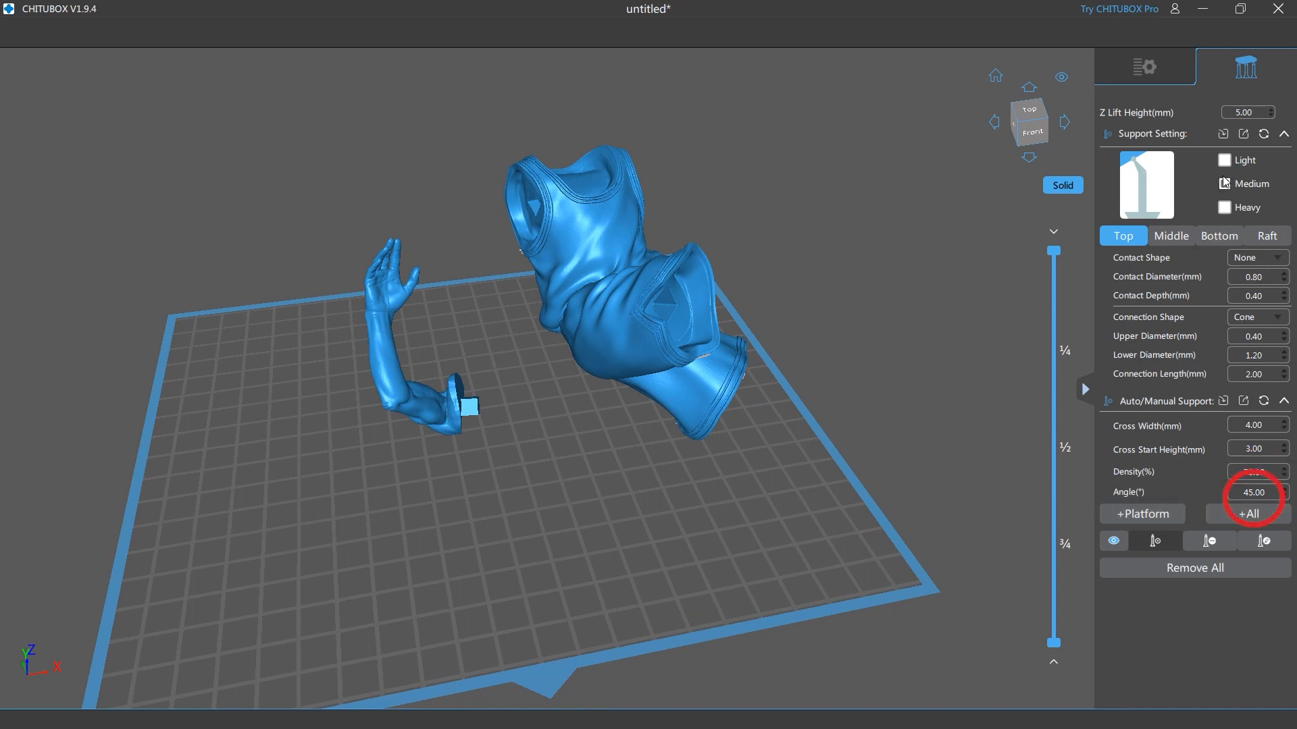
{"action": "left_click", "coordinate": [1274, 241]}
{"action": "left_click", "coordinate": [1256, 298]}
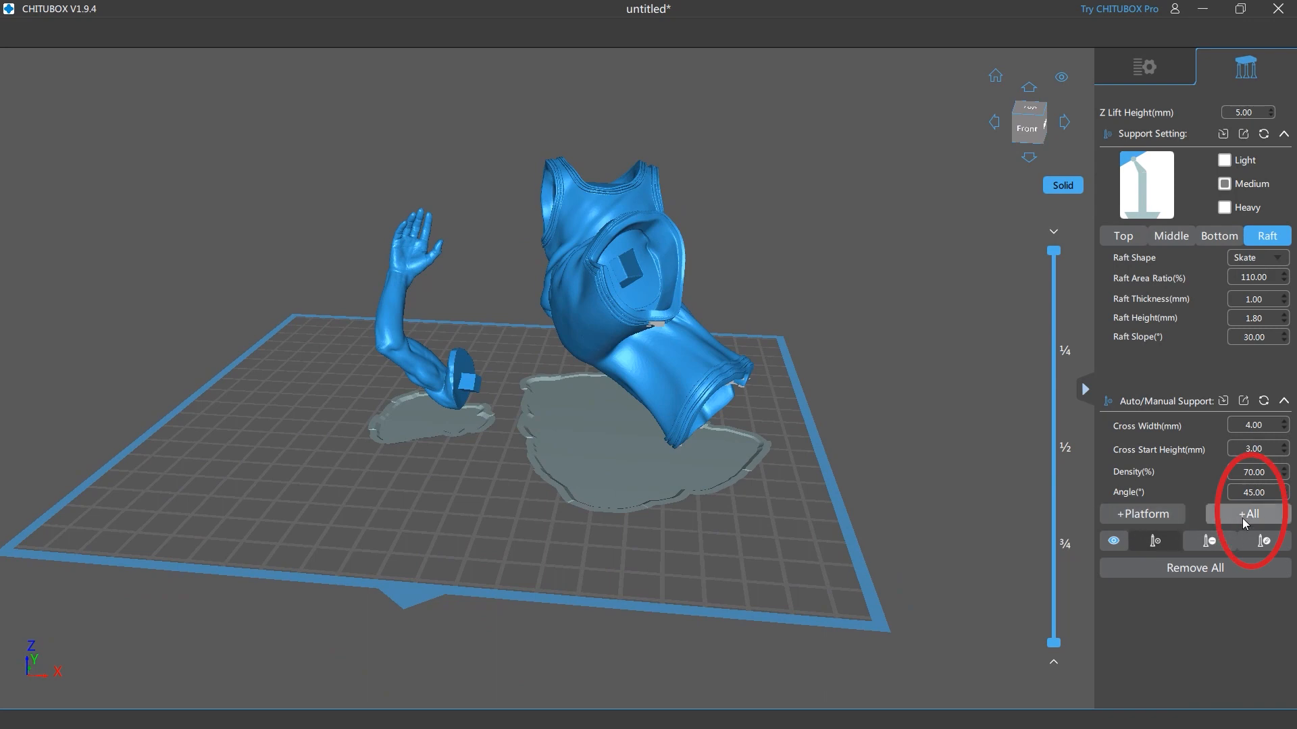
{"action": "left_click", "coordinate": [1245, 519]}
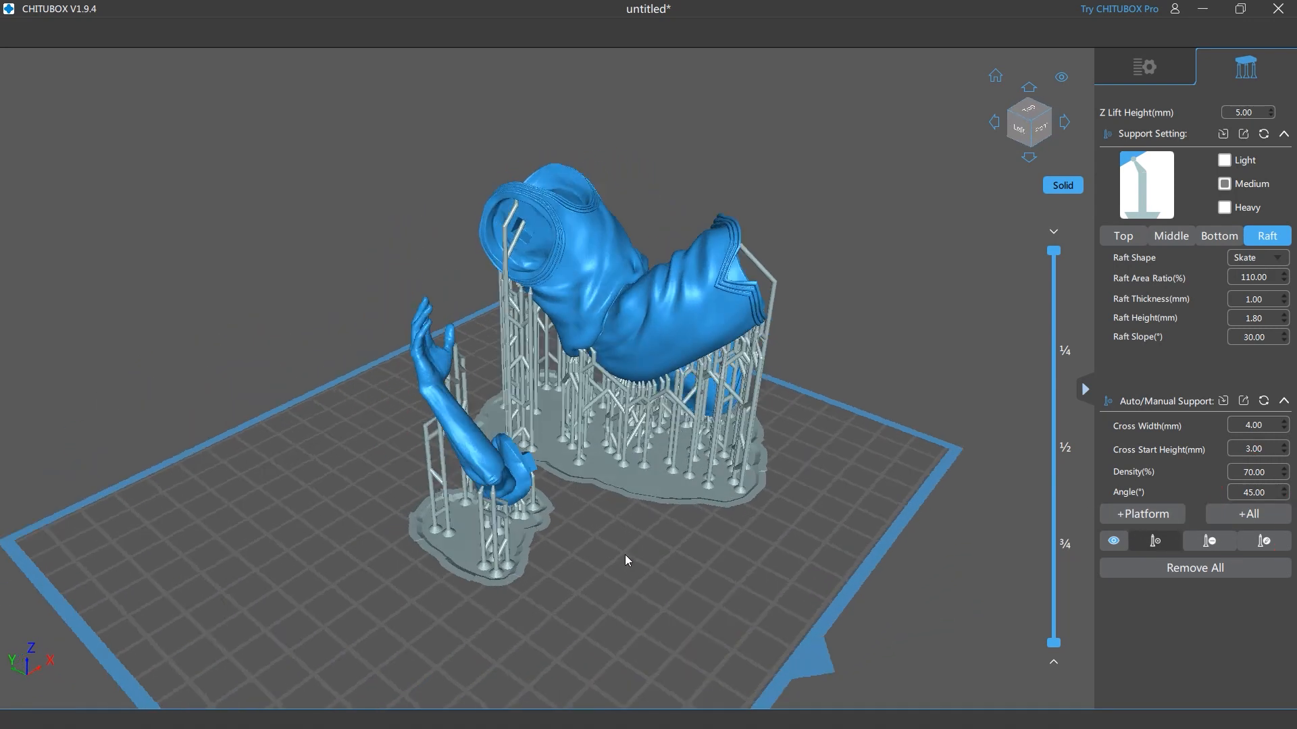
{"action": "left_click_drag", "start_coordinate": [625, 554], "coordinate": [864, 495]}
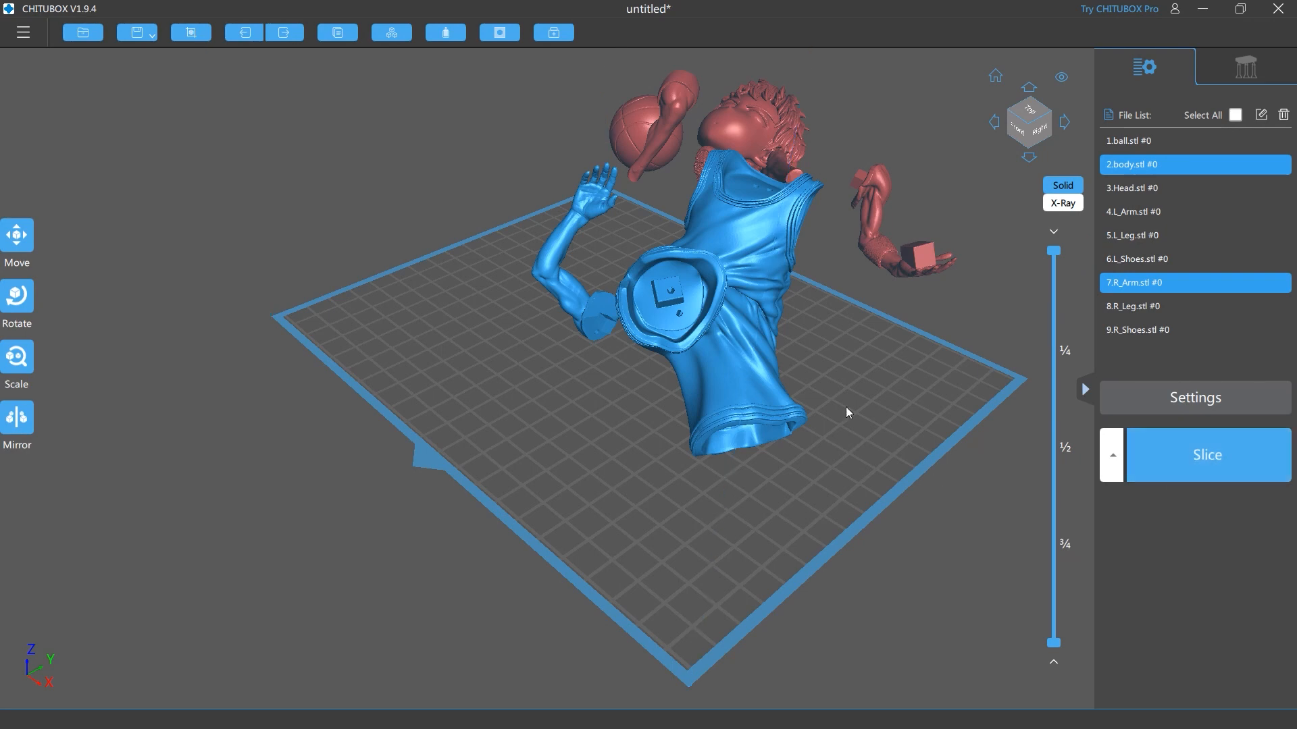
- Review the PlaART printer profile's machine resolution and build size, and close the settings
{"action": "left_click", "coordinate": [1141, 408]}
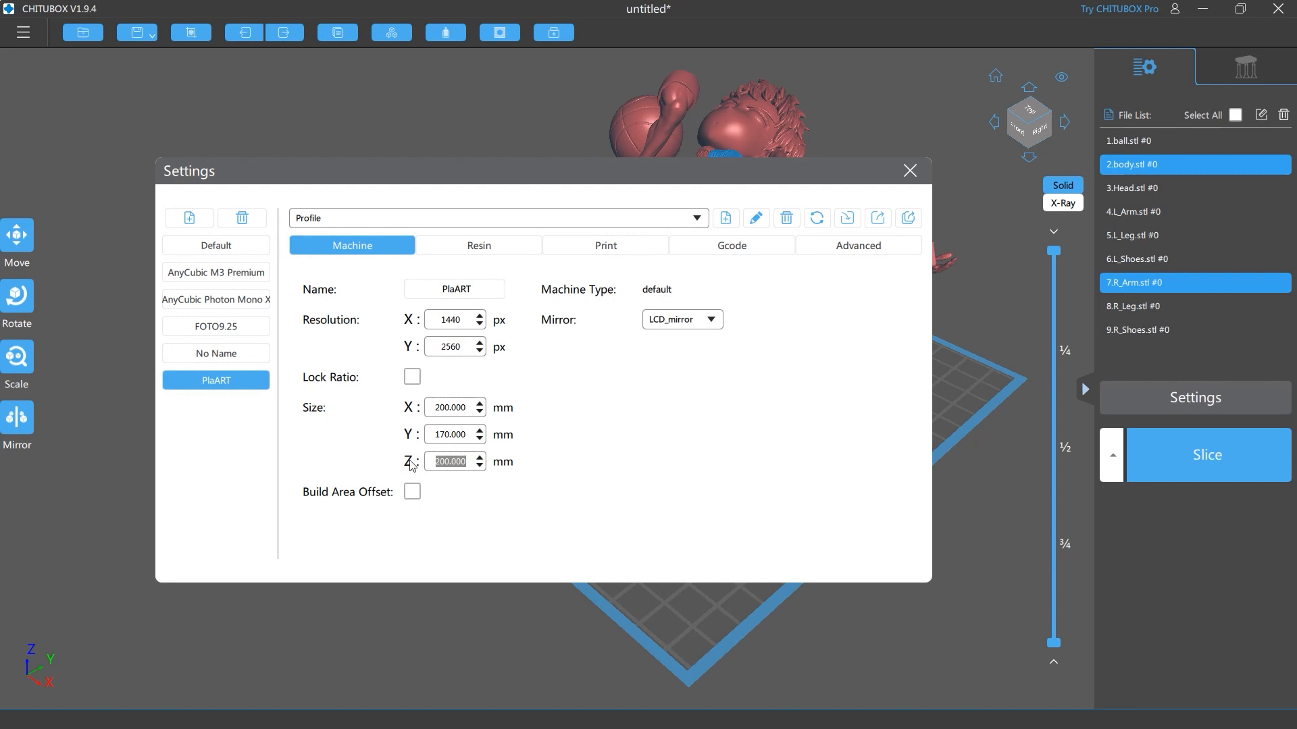
{"action": "left_click", "coordinate": [912, 177]}
- Save all models on the scene with Save As
{"action": "left_click", "coordinate": [23, 32]}
{"action": "mouse_move", "coordinate": [79, 162]}
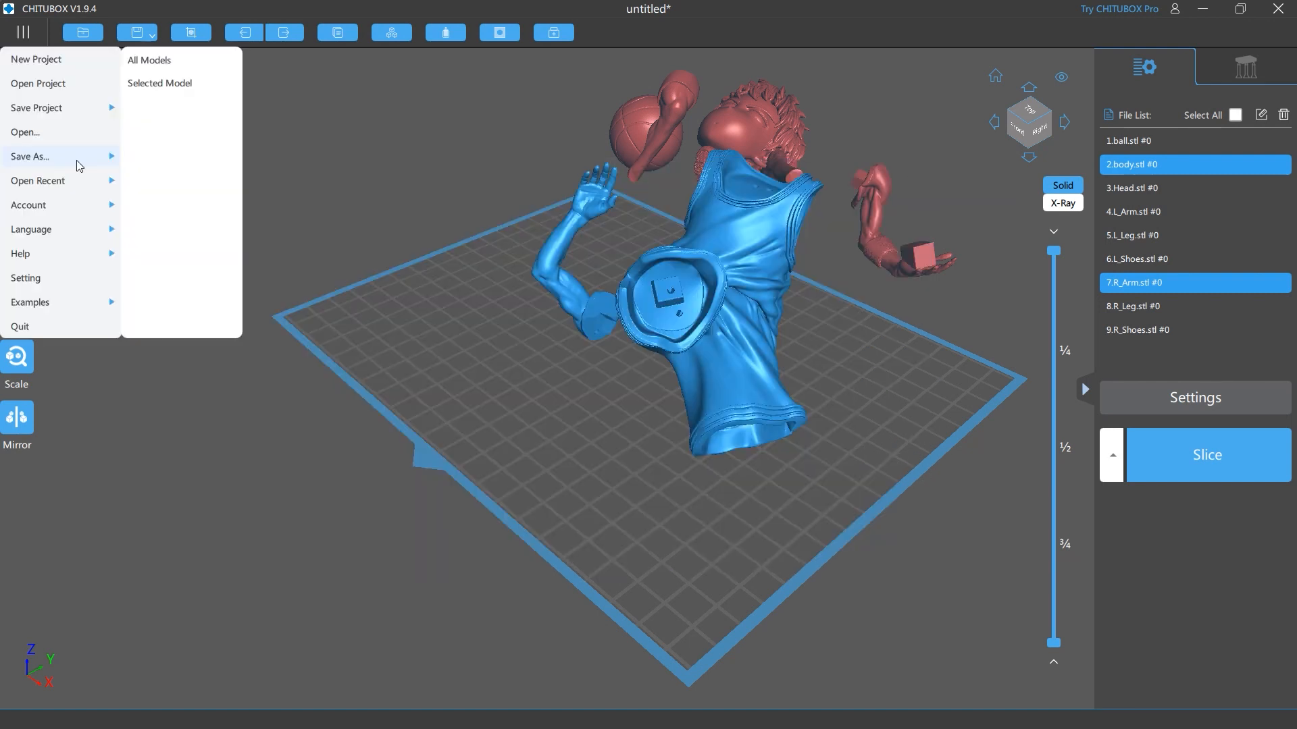
{"action": "left_click", "coordinate": [149, 59]}
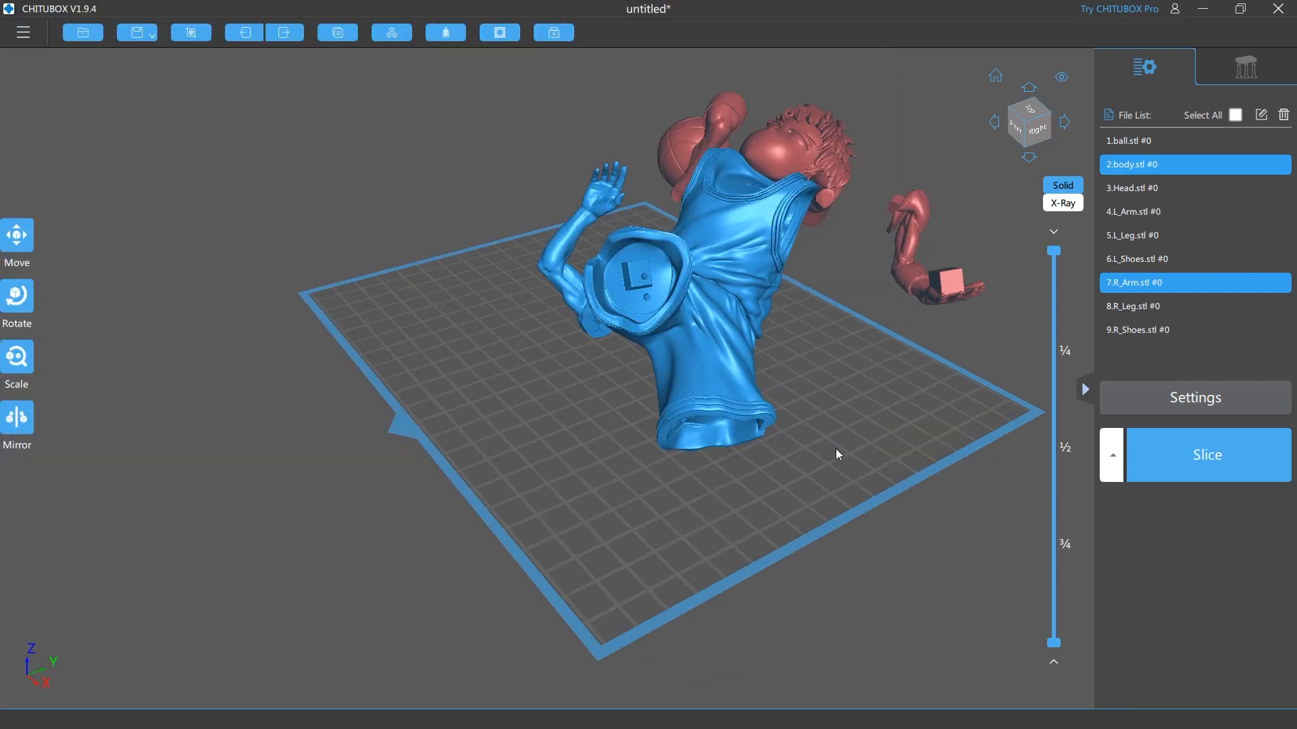
{"action": "left_click_drag", "start_coordinate": [836, 449], "coordinate": [872, 455]}
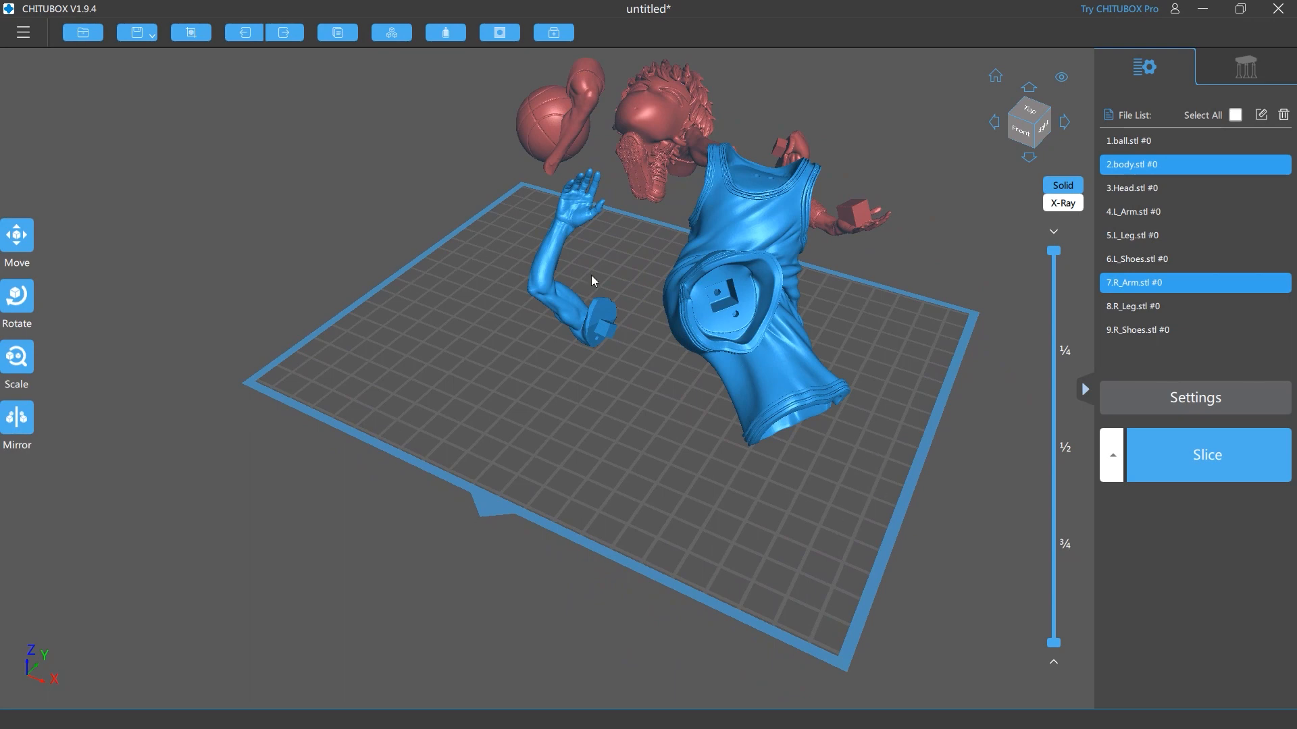
{"action": "left_click_drag", "start_coordinate": [605, 478], "coordinate": [747, 477]}
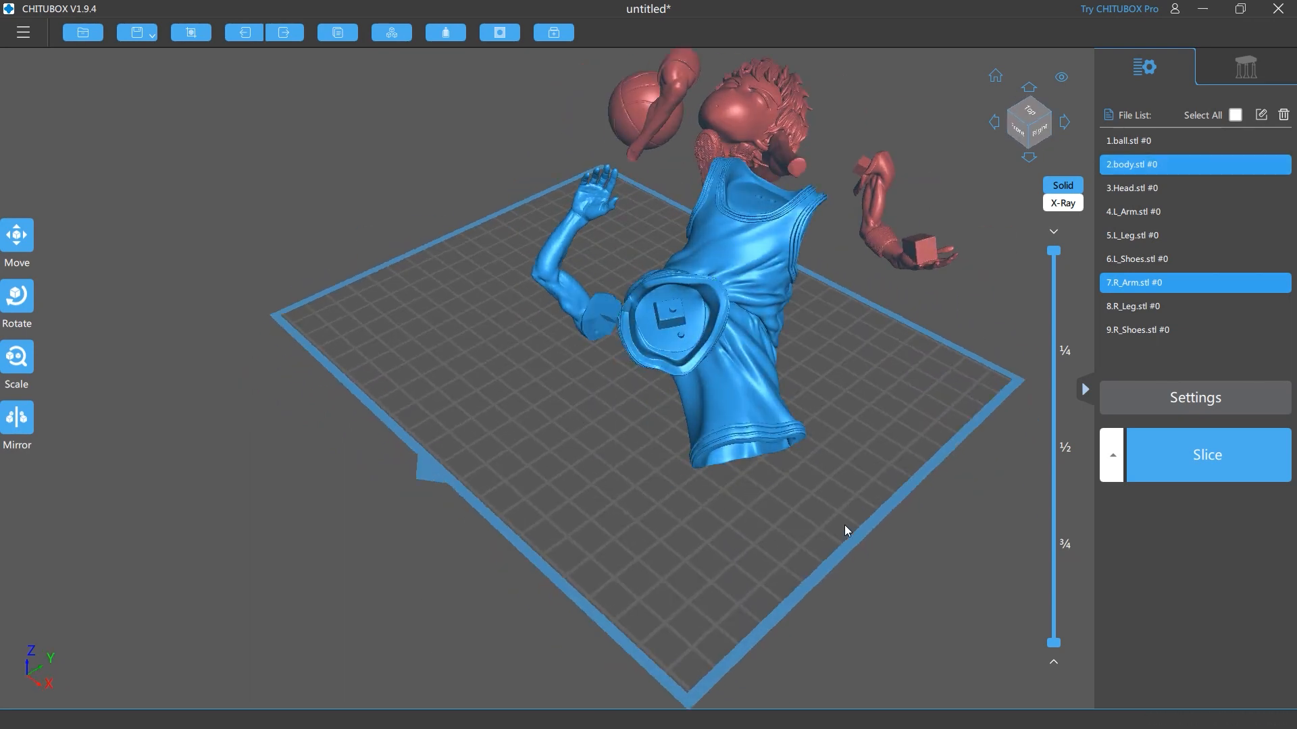
{"action": "mouse_move", "coordinate": [847, 530]}
{"action": "left_mouse_down"}
{"action": "mouse_move", "coordinate": [826, 538]}
{"action": "mouse_move", "coordinate": [837, 541]}
{"action": "left_mouse_up"}
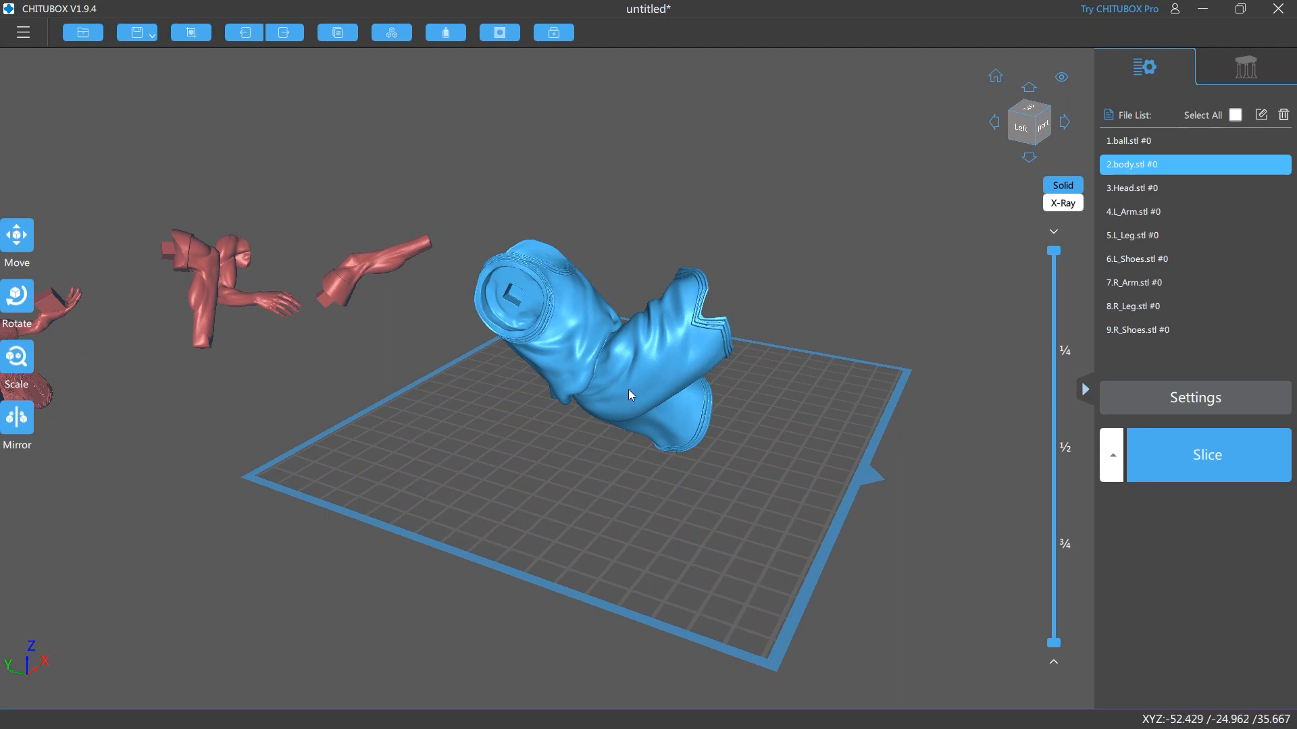
- Move the body off the build plate and place the right arm alone near the plate's centre
{"action": "left_click_drag", "start_coordinate": [626, 387], "coordinate": [140, 546]}
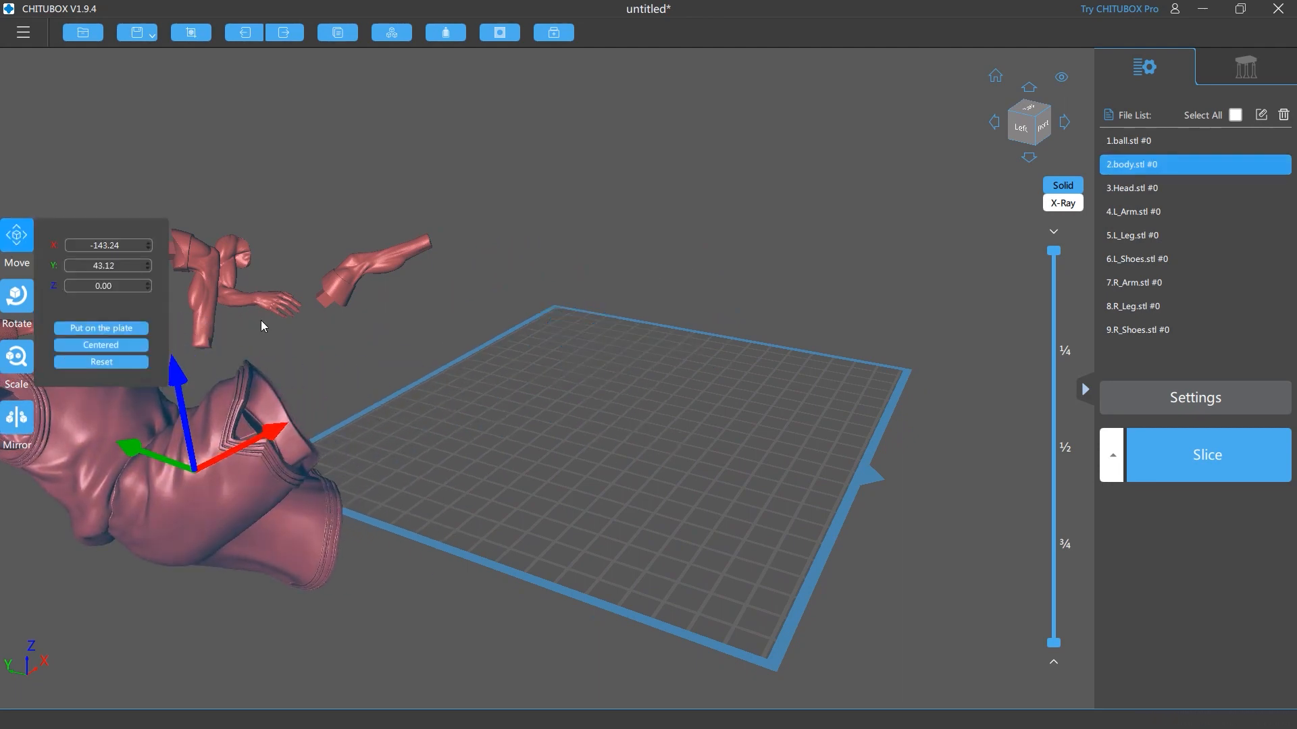
{"action": "left_click_drag", "start_coordinate": [275, 306], "coordinate": [660, 439]}
{"action": "right_click_drag", "start_coordinate": [556, 534], "coordinate": [661, 413]}
{"action": "scroll", "coordinate": [662, 414], "scroll_direction": "up", "scroll_amount": 4}
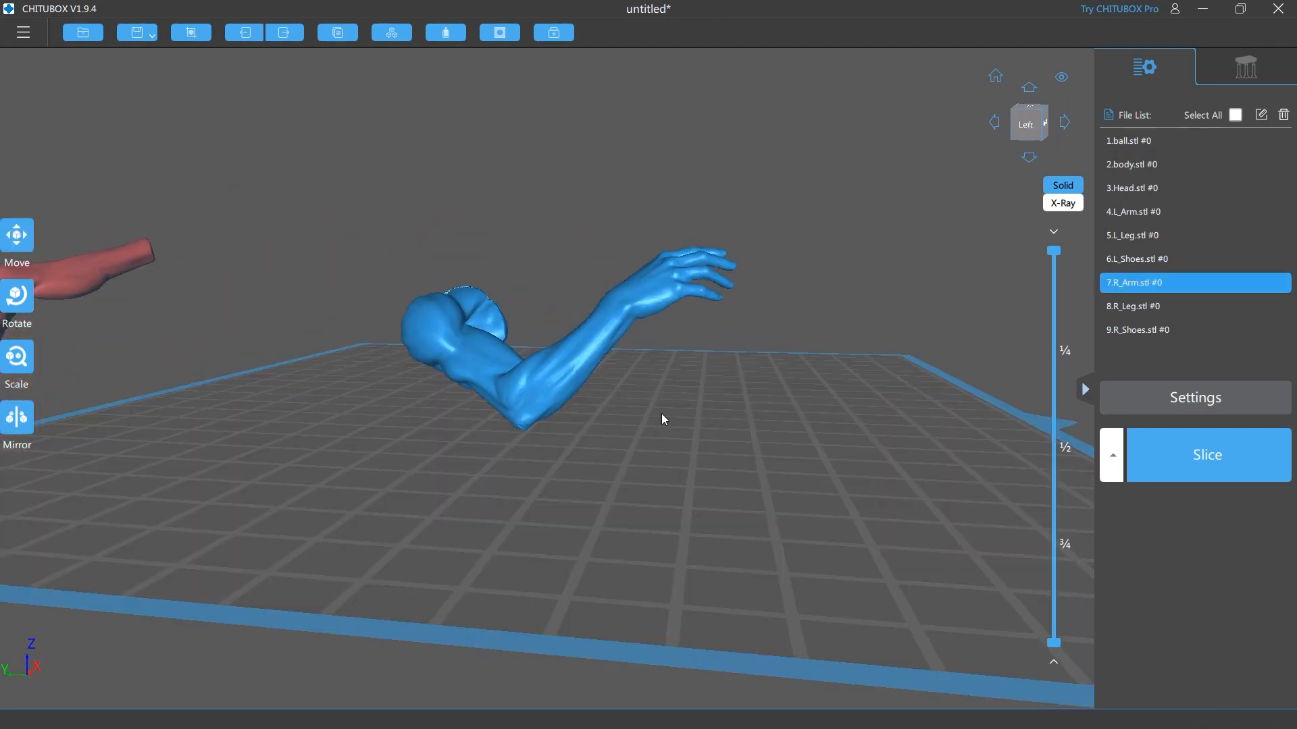
{"action": "mouse_move", "coordinate": [727, 476]}
{"action": "right_mouse_down"}
{"action": "mouse_move", "coordinate": [622, 464]}
{"action": "mouse_move", "coordinate": [754, 516]}
{"action": "mouse_move", "coordinate": [737, 499]}
{"action": "right_mouse_up"}
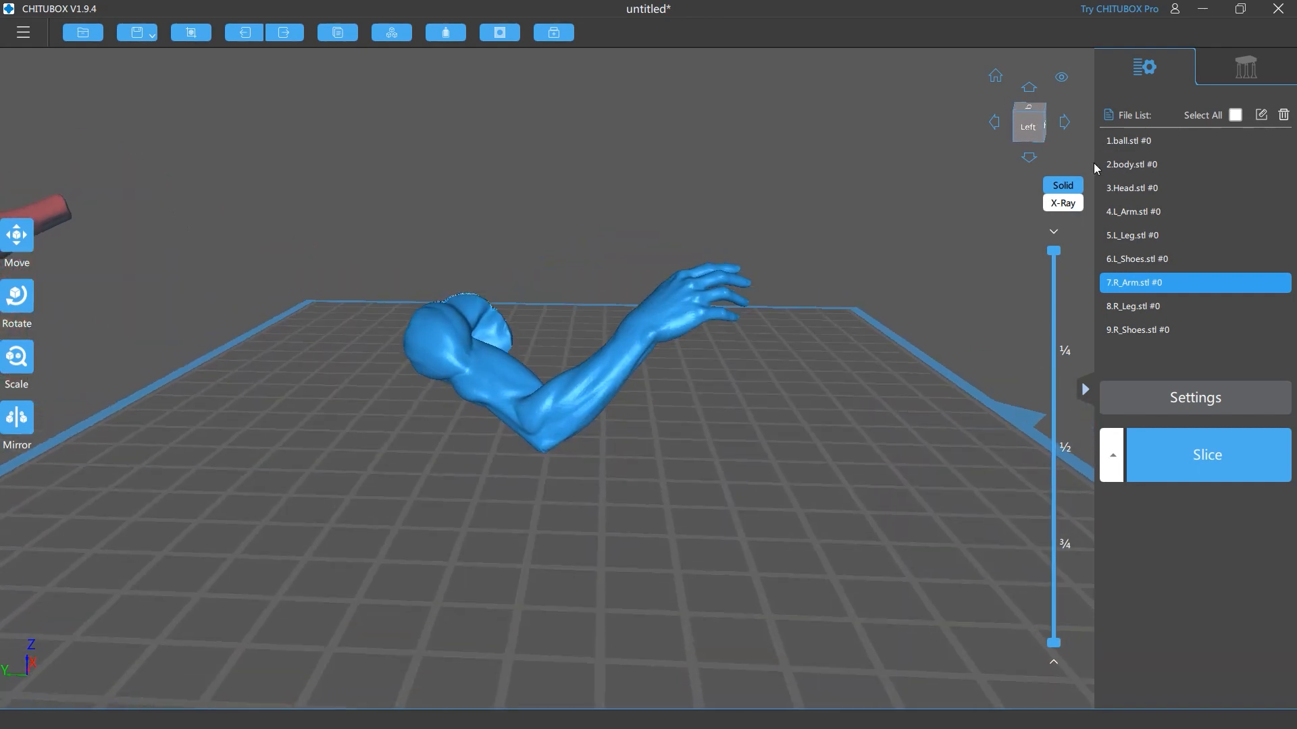
- Examine the overhang areas highlighted on the underside of the horizontally lying right arm
{"action": "left_click", "coordinate": [1246, 70]}
{"action": "right_click_drag", "start_coordinate": [682, 440], "coordinate": [642, 347]}
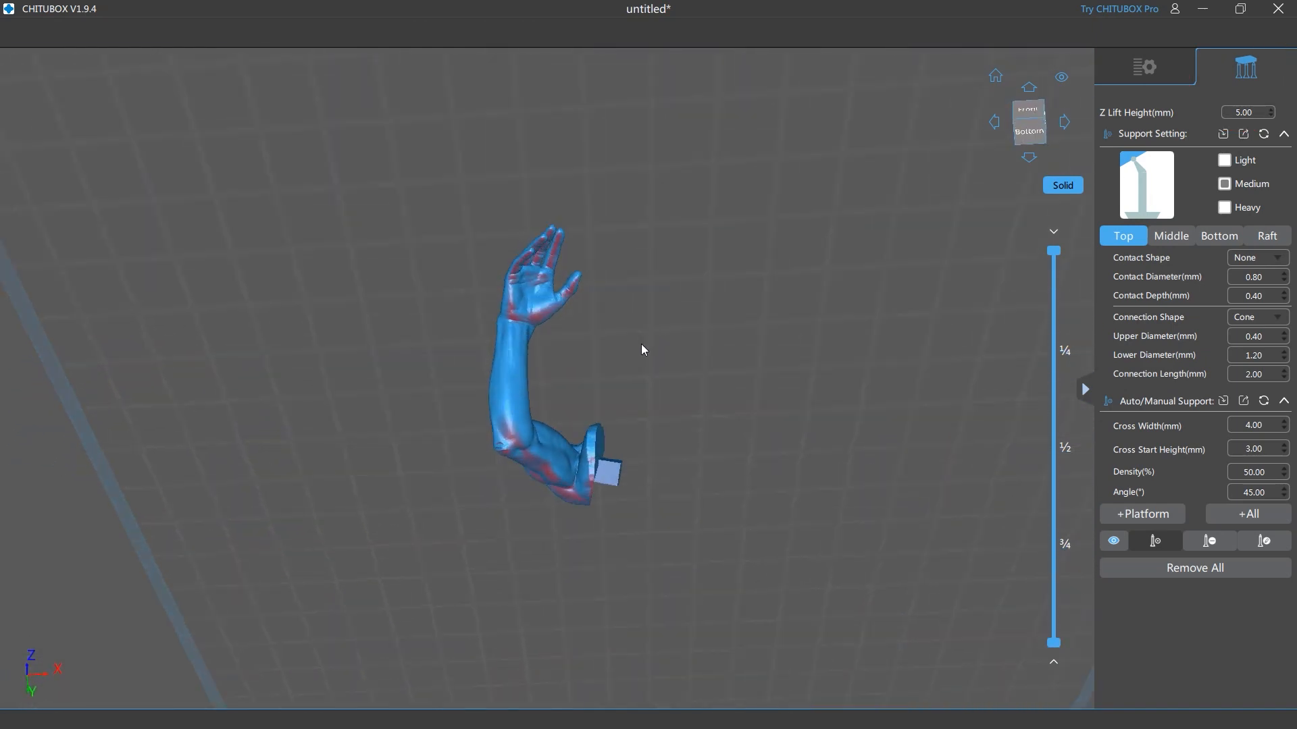
{"action": "scroll", "coordinate": [582, 269], "scroll_direction": "up", "scroll_amount": 3}
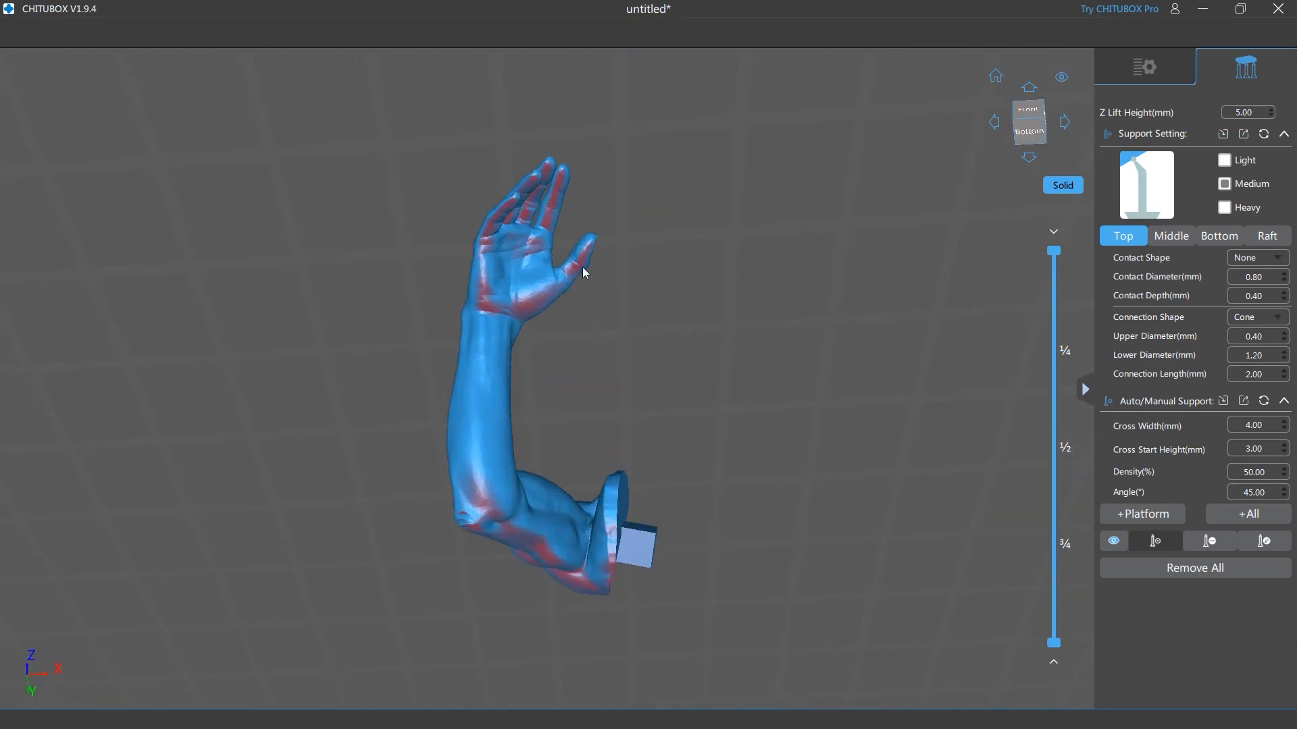
{"action": "left_click", "coordinate": [1142, 70]}
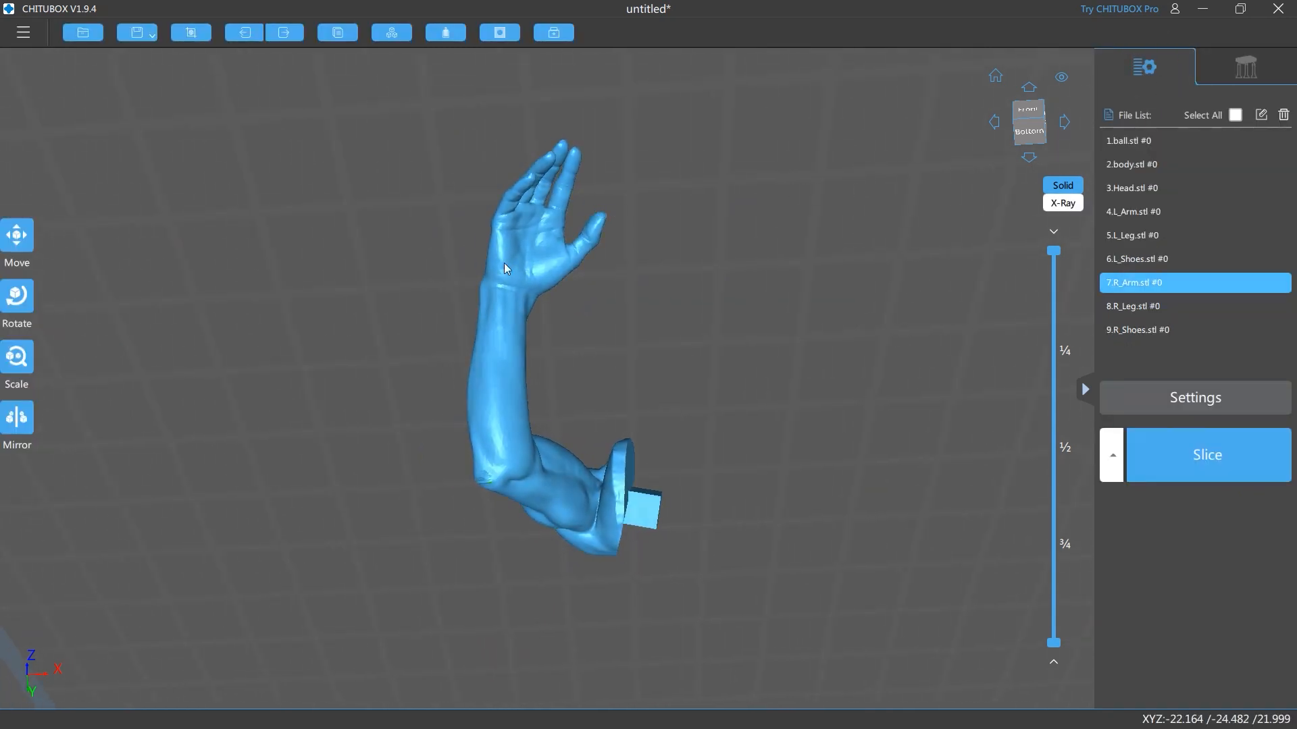
{"action": "left_click", "coordinate": [1243, 67]}
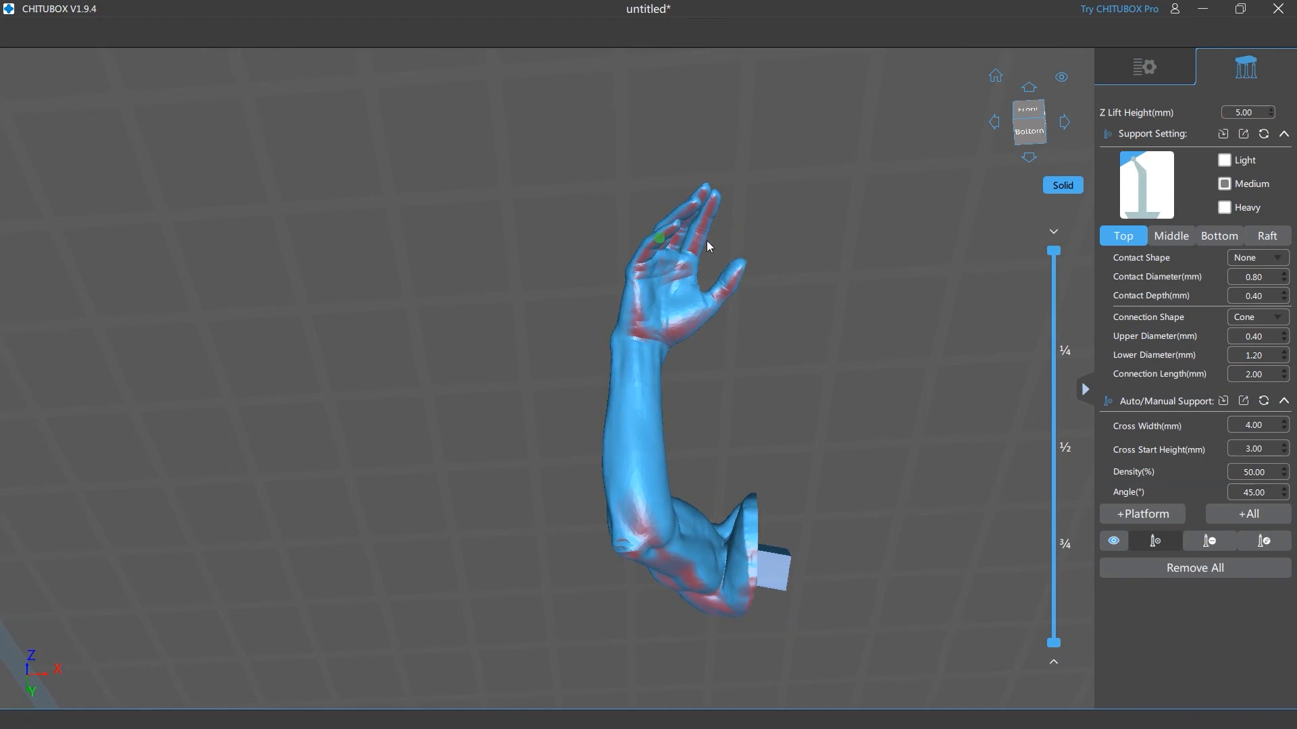
{"action": "scroll", "coordinate": [836, 291], "scroll_direction": "up", "scroll_amount": 3}
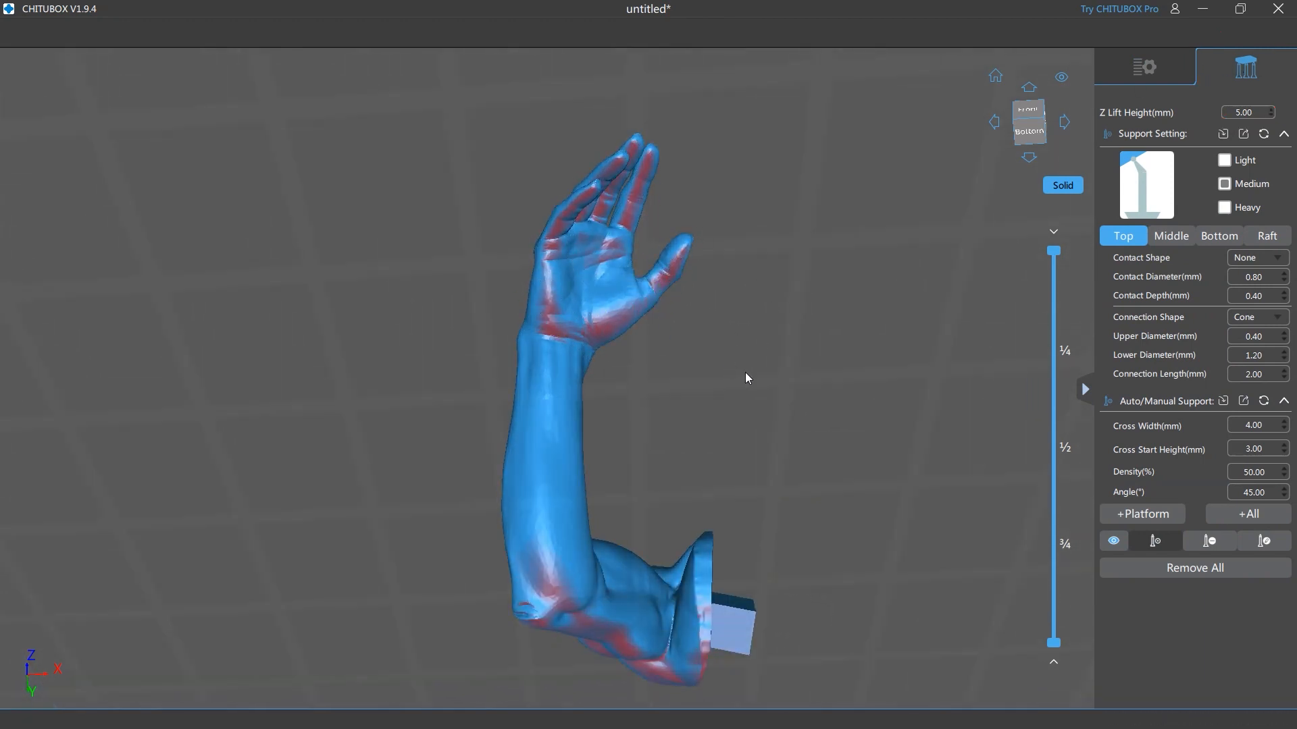
{"action": "middle_click_drag", "start_coordinate": [746, 373], "coordinate": [730, 326]}
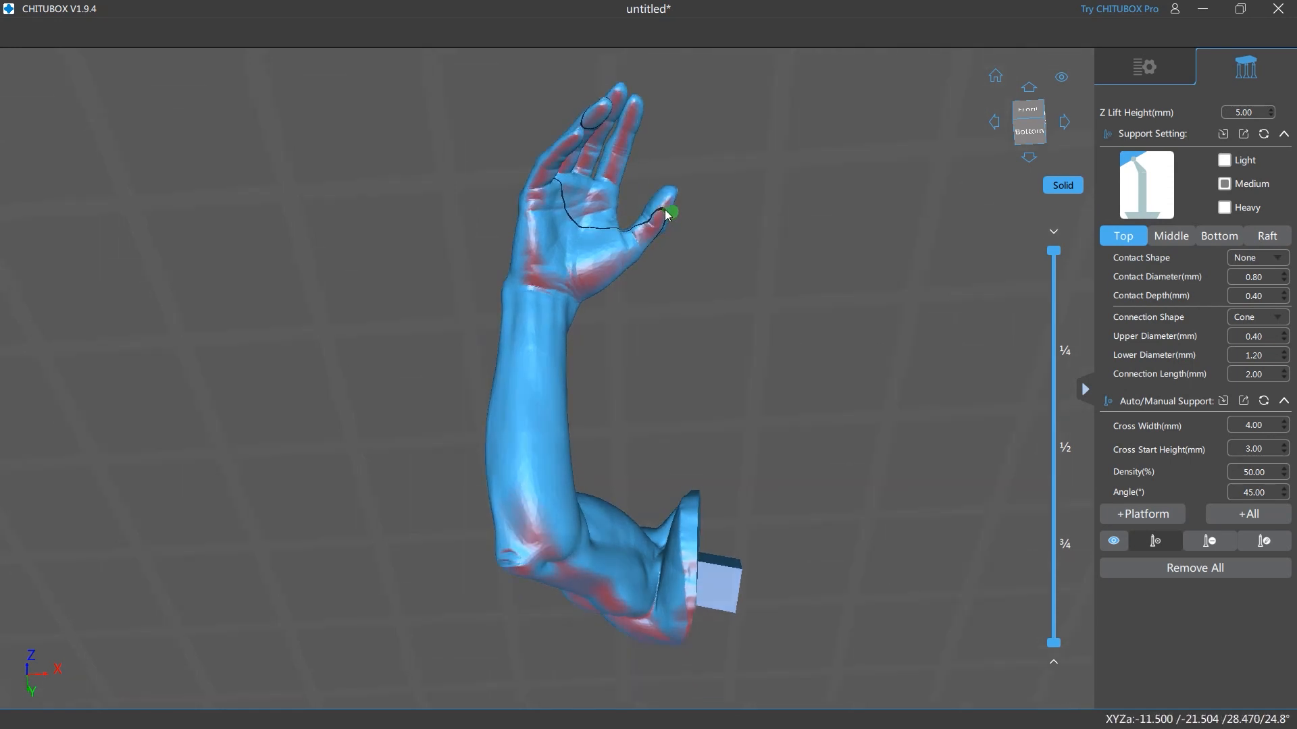
- Place medium supports manually along the right arm's thumb, palm and the outer edge of its hand
{"action": "left_click", "coordinate": [672, 212]}
{"action": "left_click", "coordinate": [665, 233]}
{"action": "left_click", "coordinate": [653, 245]}
{"action": "left_click", "coordinate": [623, 266]}
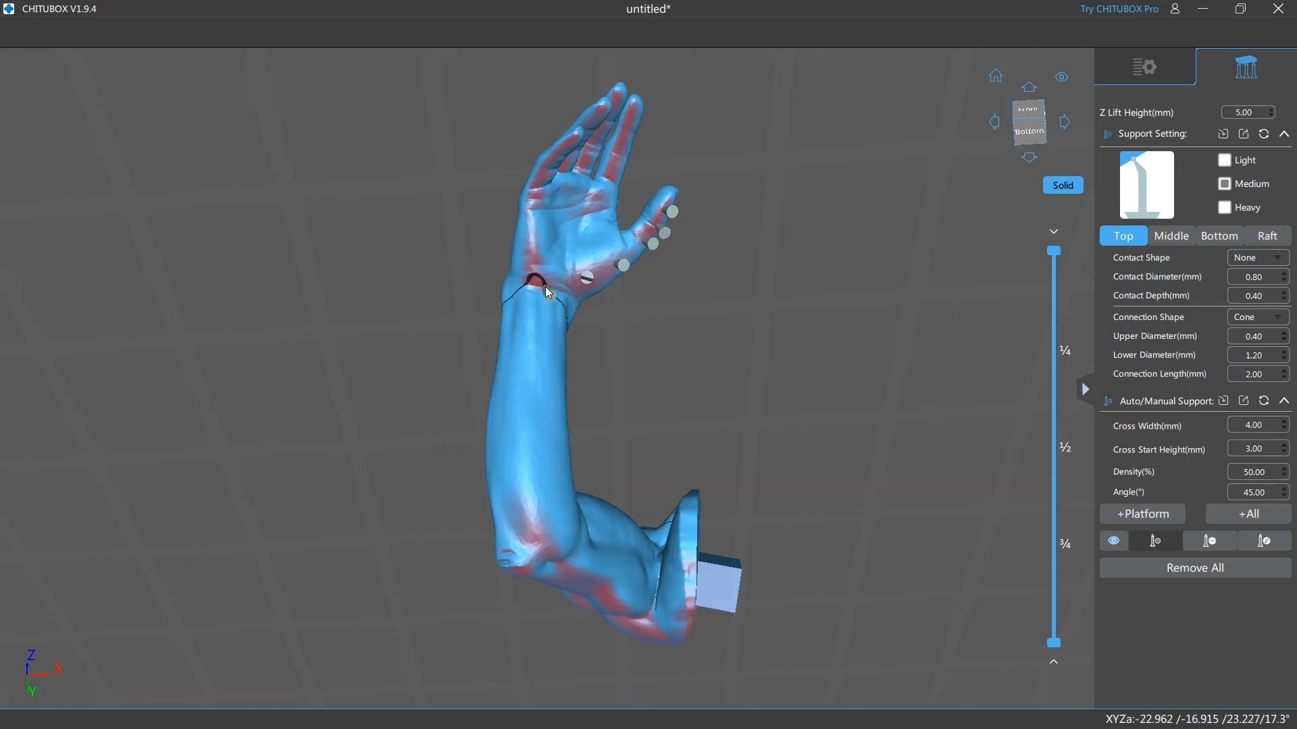
{"action": "left_click", "coordinate": [530, 225]}
{"action": "left_click", "coordinate": [540, 191]}
{"action": "right_click_drag", "start_coordinate": [770, 247], "coordinate": [803, 293]}
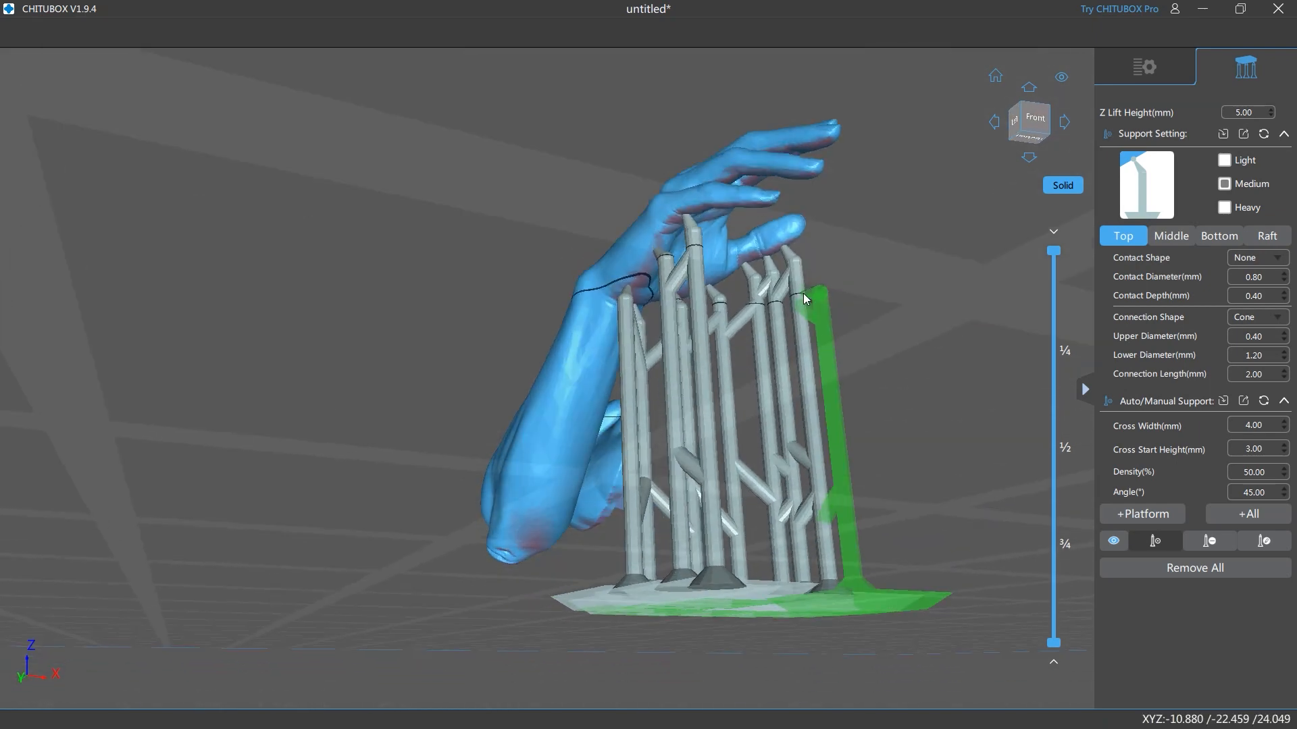
{"action": "left_click", "coordinate": [827, 144]}
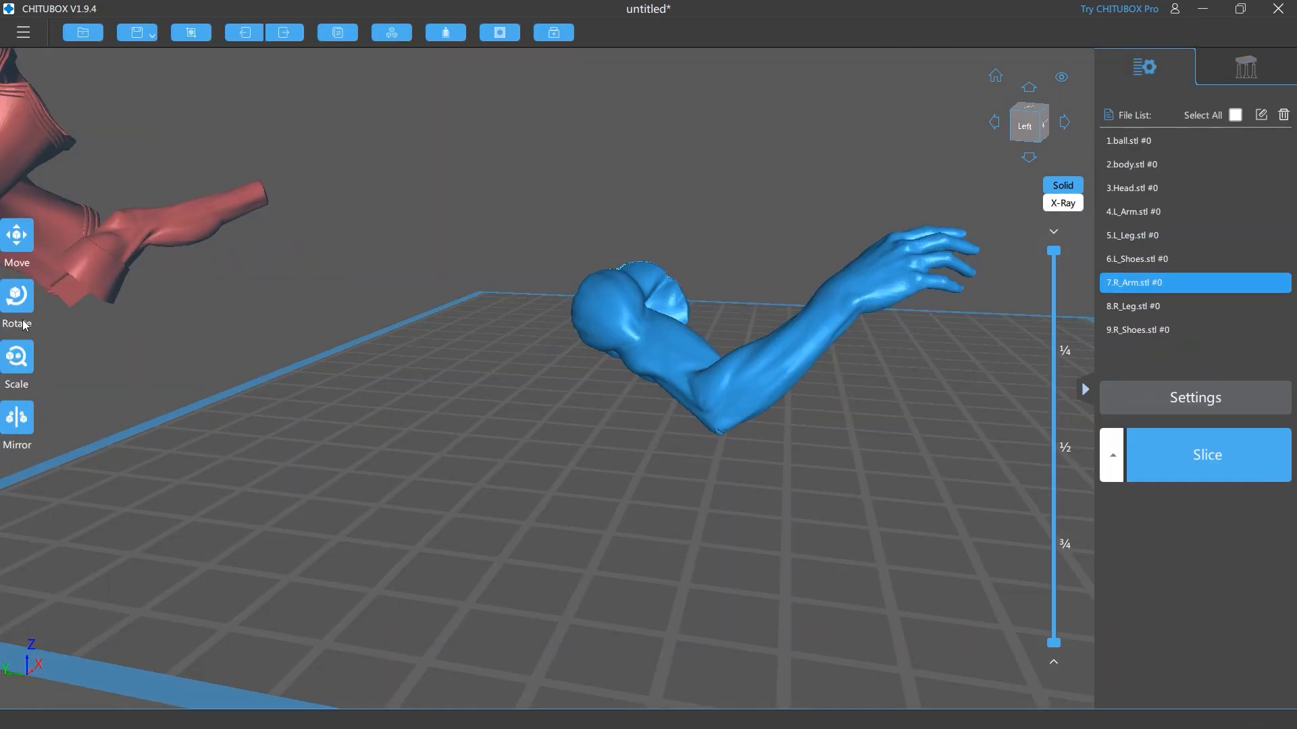
- Rotate the right arm about its X axis until the hand points upward and the shoulder faces the plate
{"action": "left_click", "coordinate": [25, 325]}
{"action": "left_click_drag", "start_coordinate": [830, 312], "coordinate": [821, 272]}
{"action": "right_click_drag", "start_coordinate": [877, 383], "coordinate": [784, 382]}
- Examine the overhang areas of the upright right arm from below, and check the hand and forearm from several sides
{"action": "left_click", "coordinate": [1251, 74]}
{"action": "right_click_drag", "start_coordinate": [882, 164], "coordinate": [777, 324]}
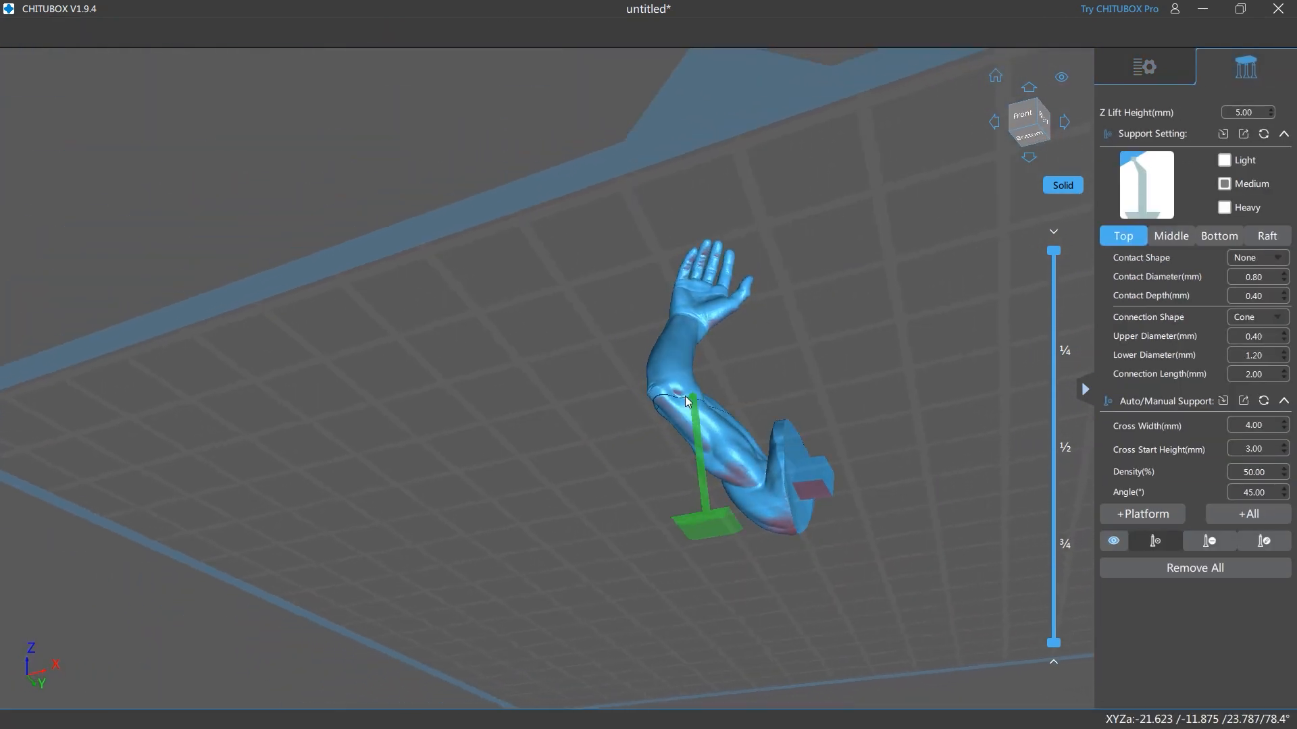
{"action": "left_click_drag", "start_coordinate": [775, 514], "coordinate": [842, 335]}
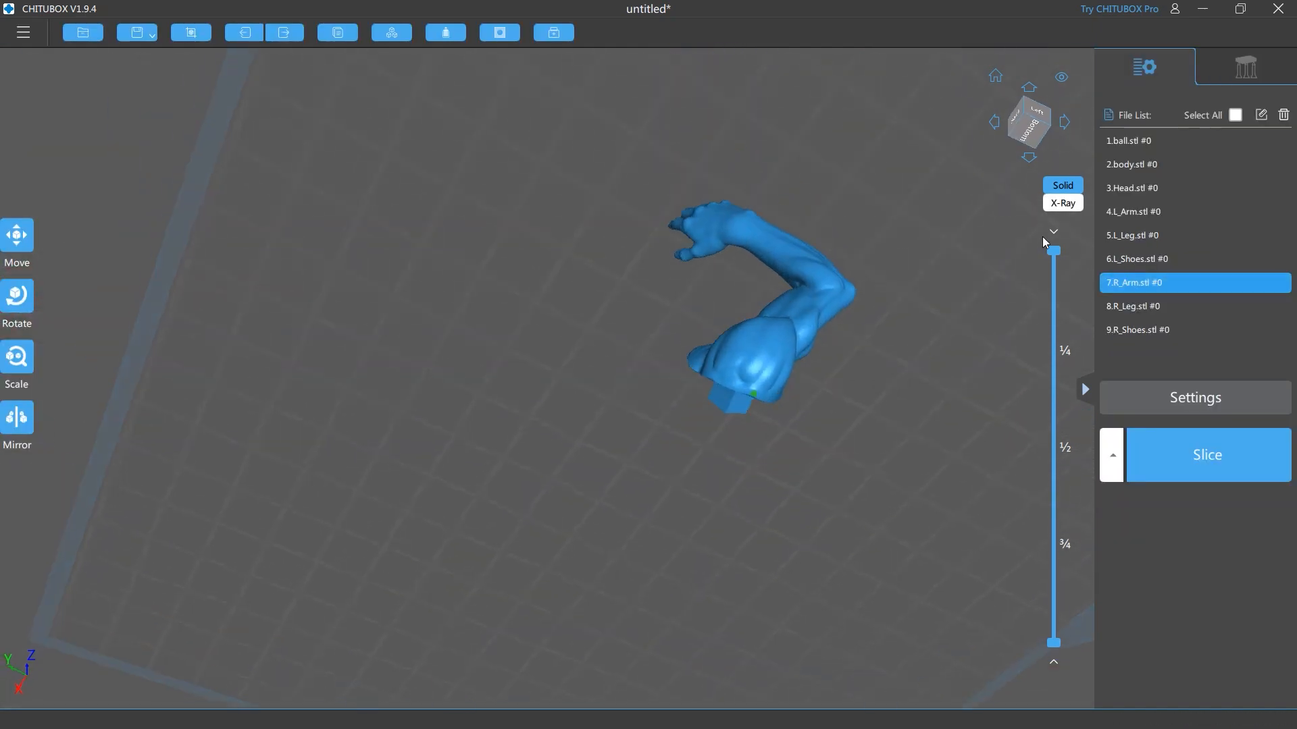
{"action": "left_click", "coordinate": [1241, 68]}
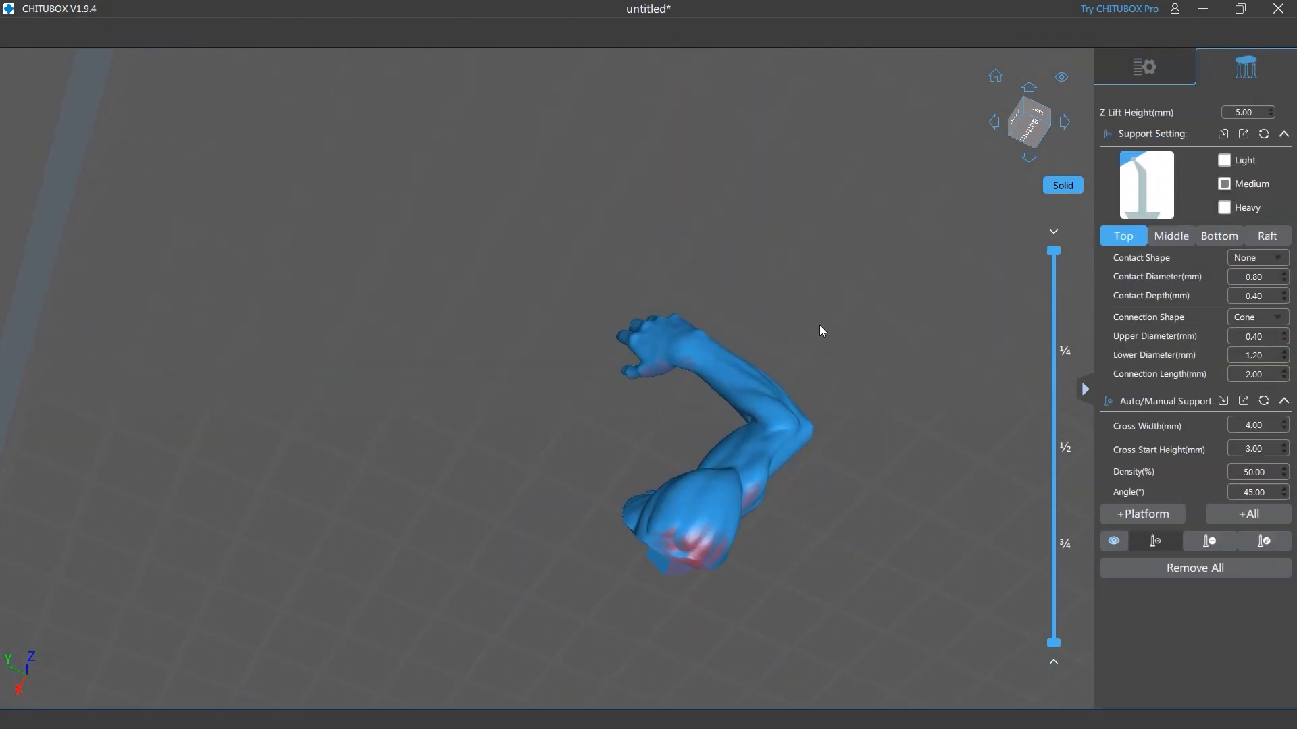
{"action": "left_click_drag", "start_coordinate": [405, 388], "coordinate": [217, 350]}
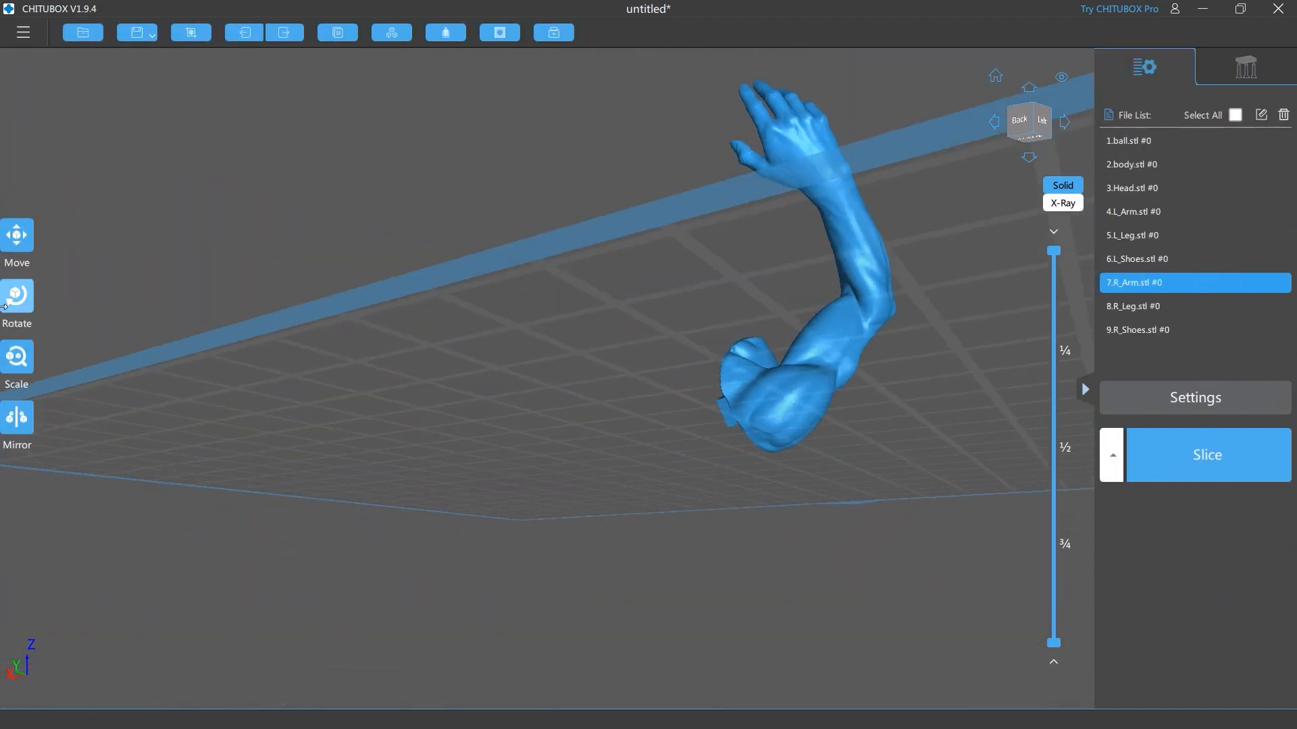
{"action": "left_click_drag", "start_coordinate": [928, 437], "coordinate": [880, 435]}
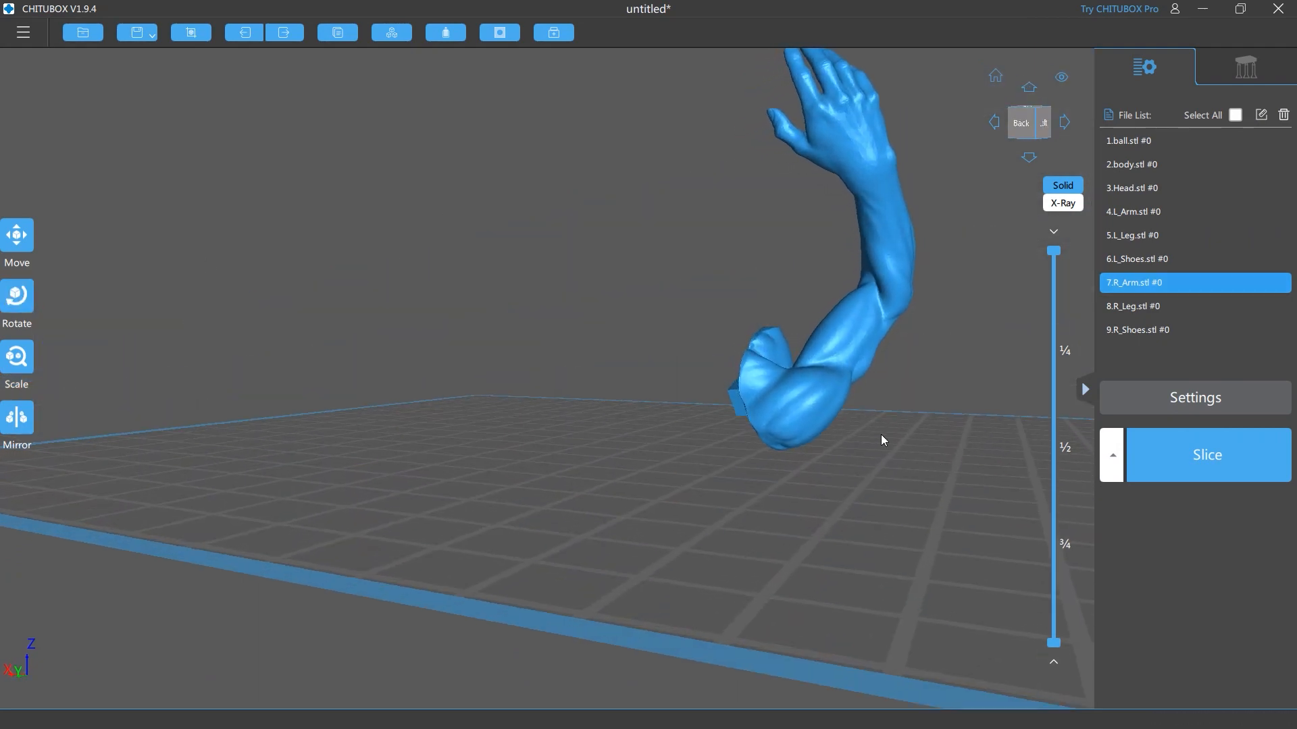
{"action": "left_click", "coordinate": [817, 216]}
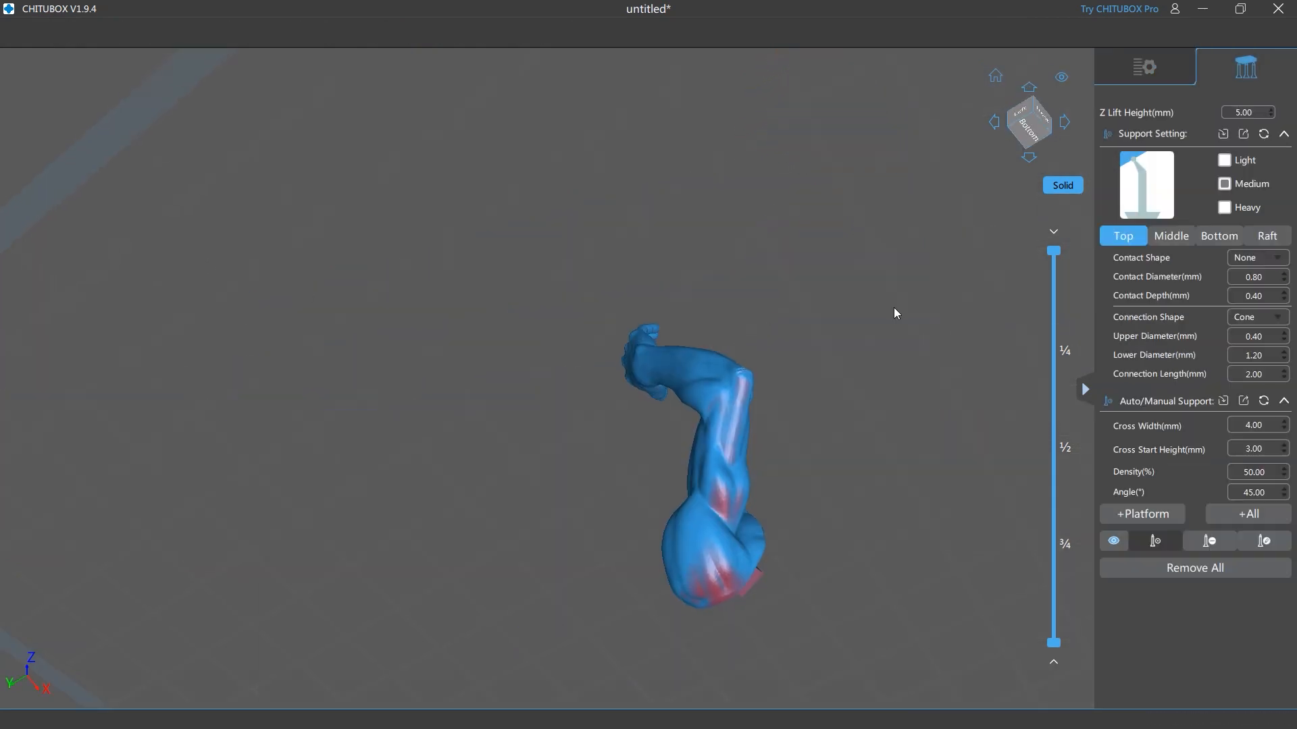
{"action": "left_click_drag", "start_coordinate": [749, 420], "coordinate": [616, 463]}
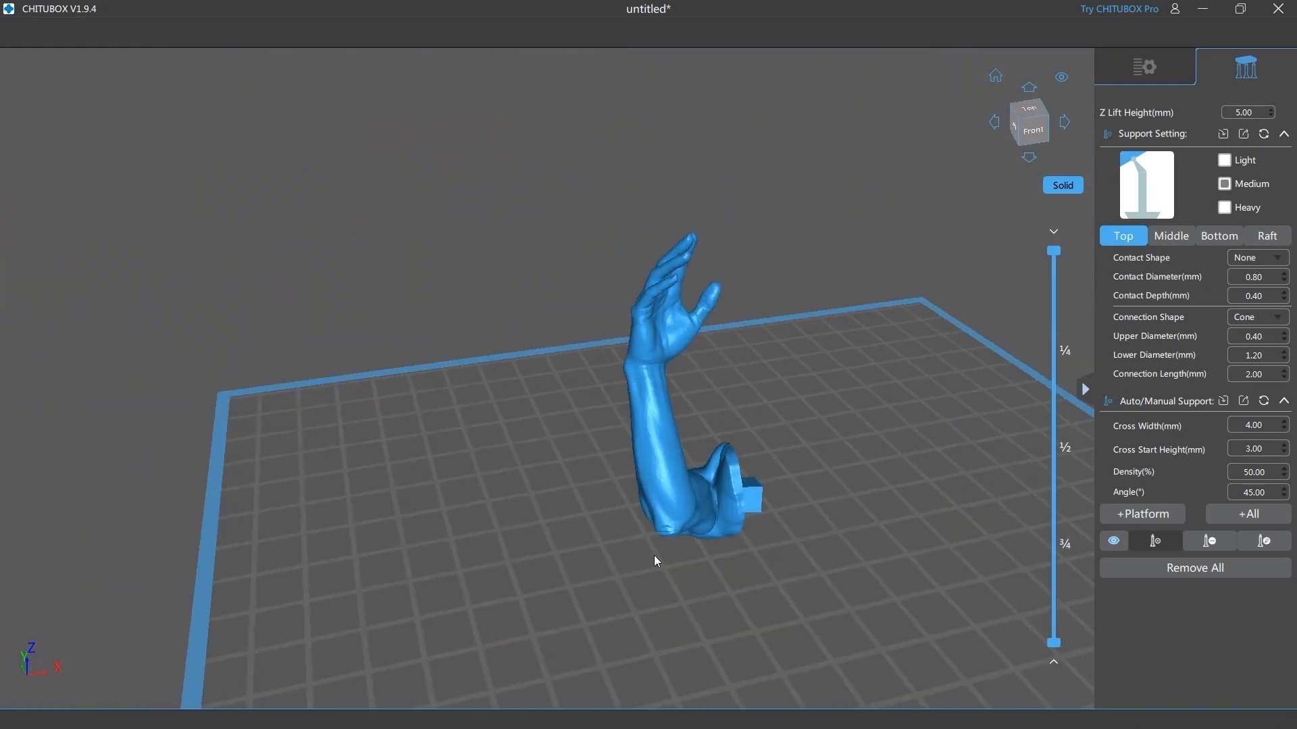
{"action": "left_click_drag", "start_coordinate": [805, 578], "coordinate": [889, 554]}
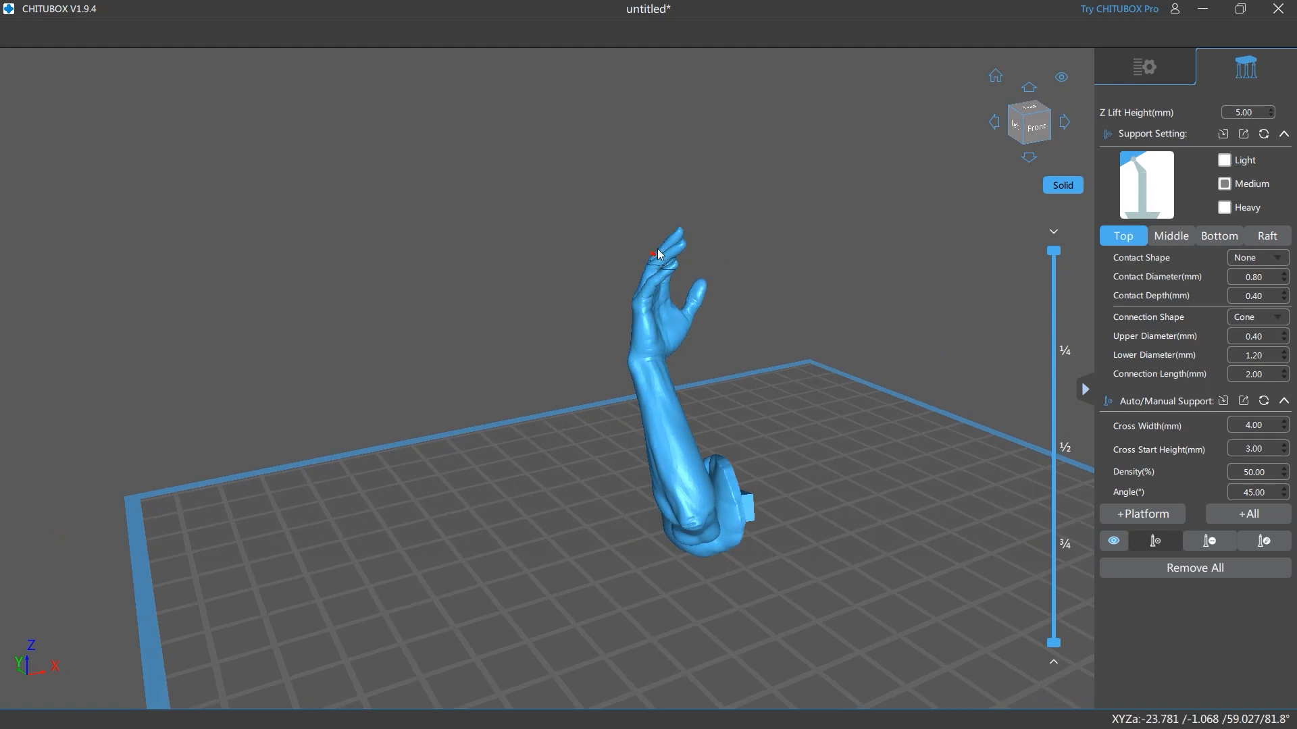
{"action": "left_click_drag", "start_coordinate": [831, 354], "coordinate": [903, 354]}
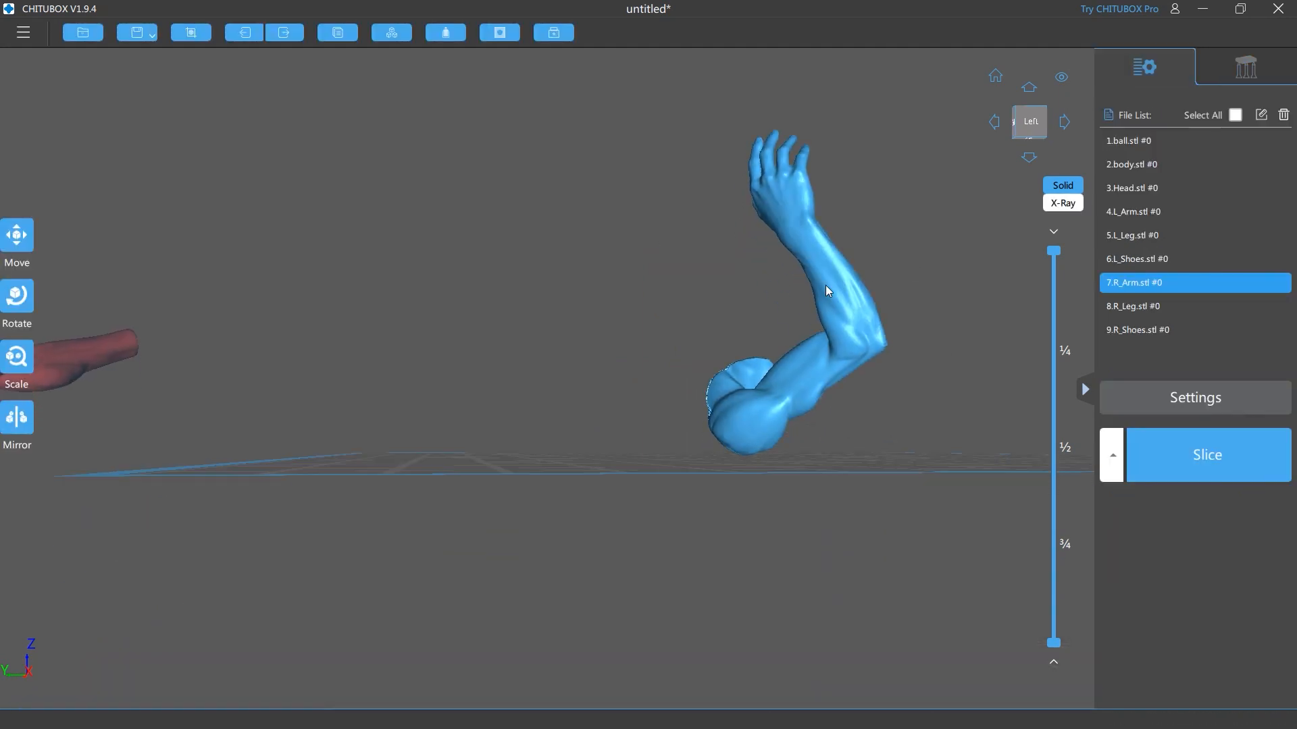
- Try laying the right arm horizontally at an X rotation of 90°, and undo that rotation
{"action": "left_click", "coordinate": [17, 296]}
{"action": "right_click_drag", "start_coordinate": [473, 181], "coordinate": [424, 201]}
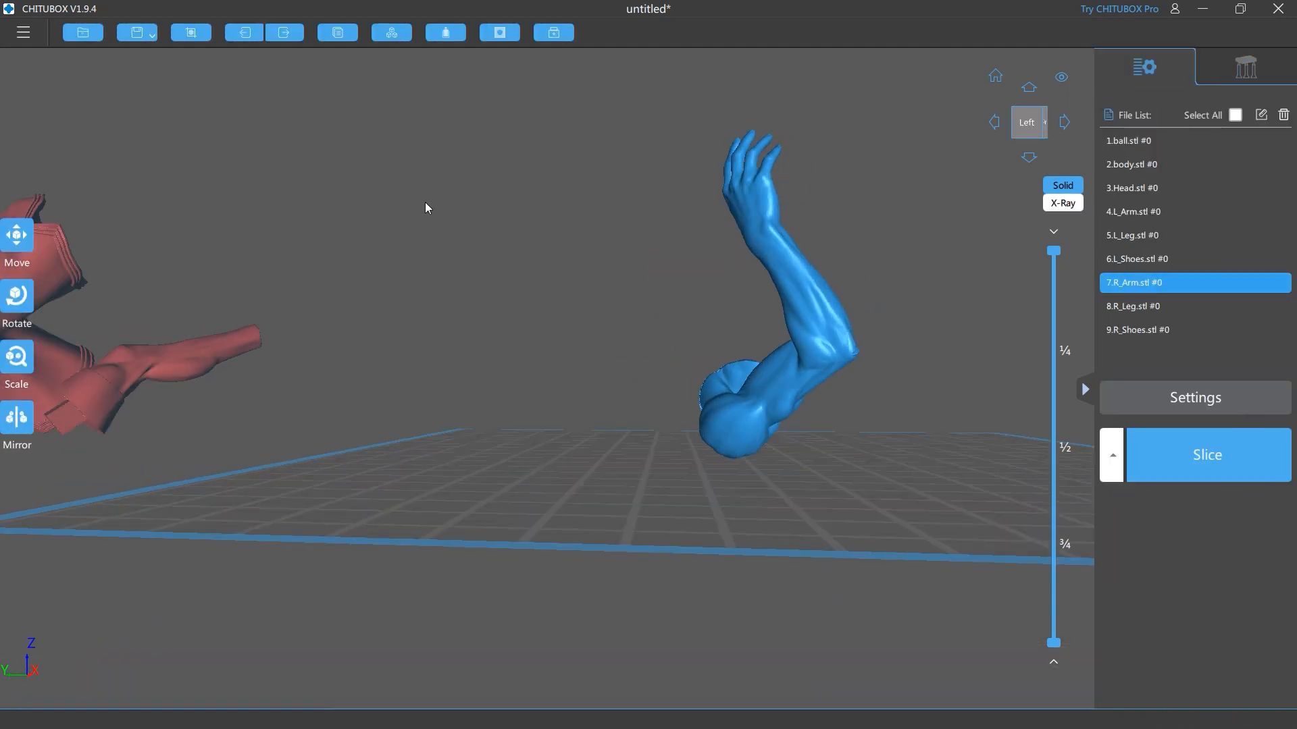
{"action": "left_click", "coordinate": [33, 297]}
{"action": "left_click_drag", "start_coordinate": [819, 266], "coordinate": [845, 305]}
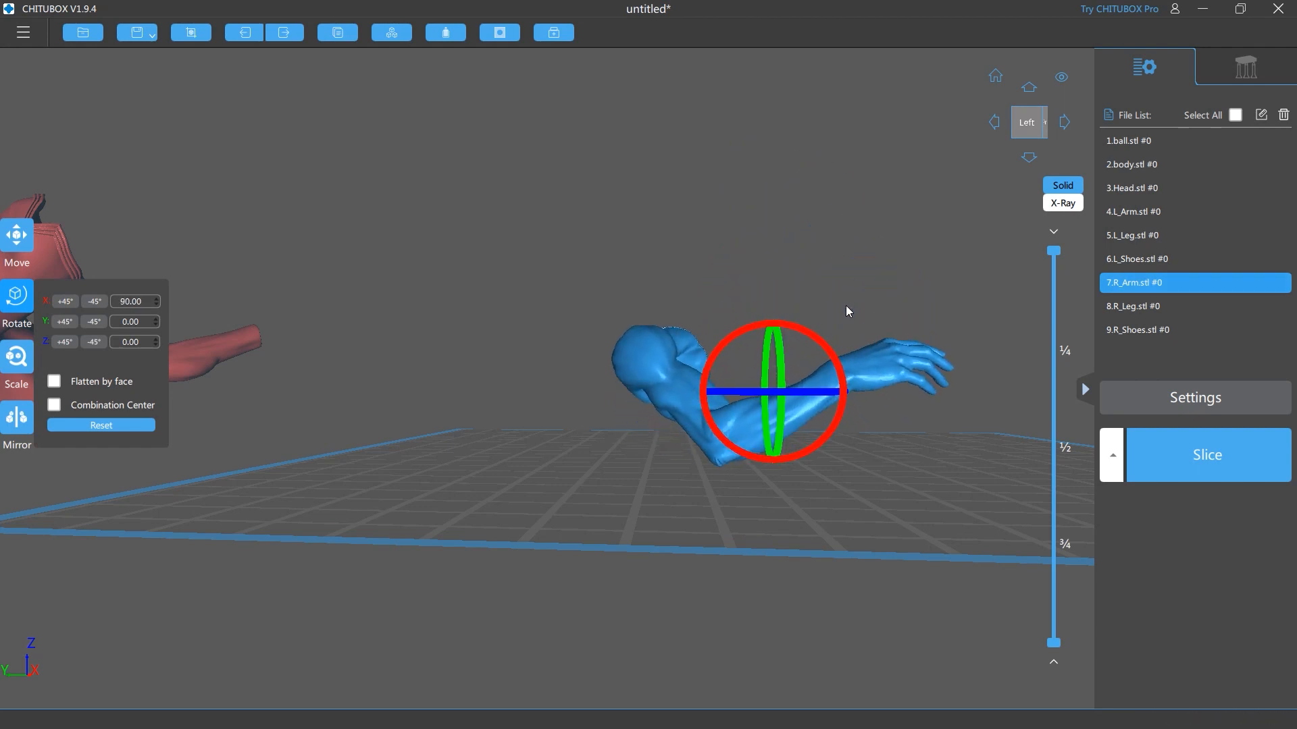
{"action": "right_click_drag", "start_coordinate": [847, 310], "coordinate": [700, 327]}
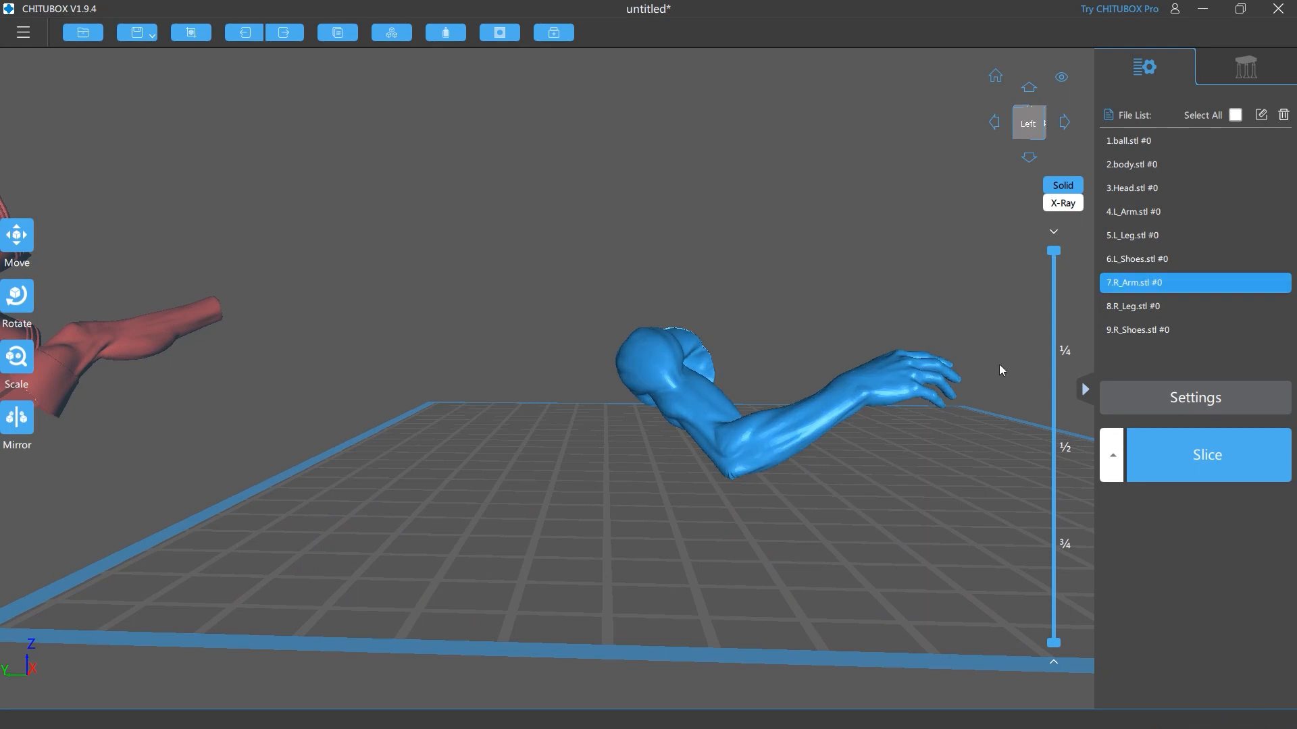
{"action": "key", "text": "ctrl+z"}
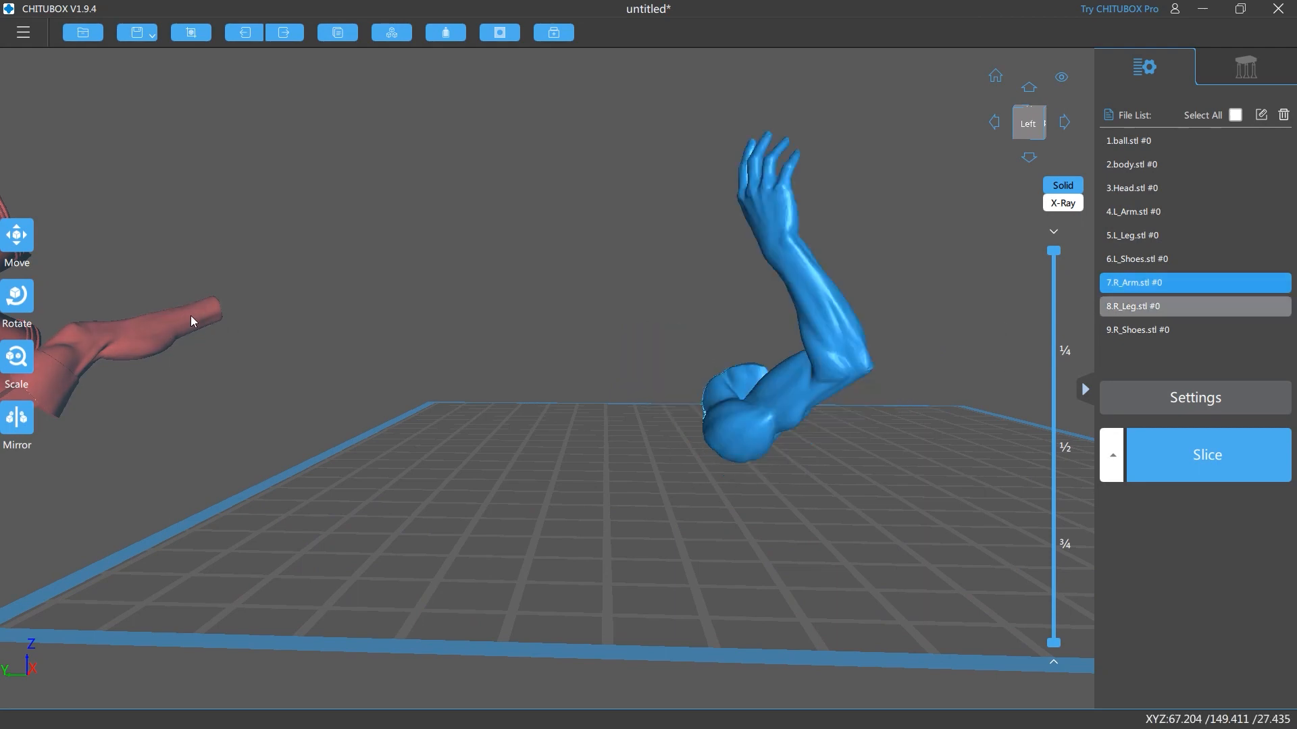
- Examine the tilted body's orientation and the overhang areas on its underside, comparing it with the upright right arm on the plate
{"action": "mouse_move", "coordinate": [561, 244]}
{"action": "right_mouse_down"}
{"action": "mouse_move", "coordinate": [516, 249]}
{"action": "mouse_move", "coordinate": [549, 257]}
{"action": "right_mouse_up"}
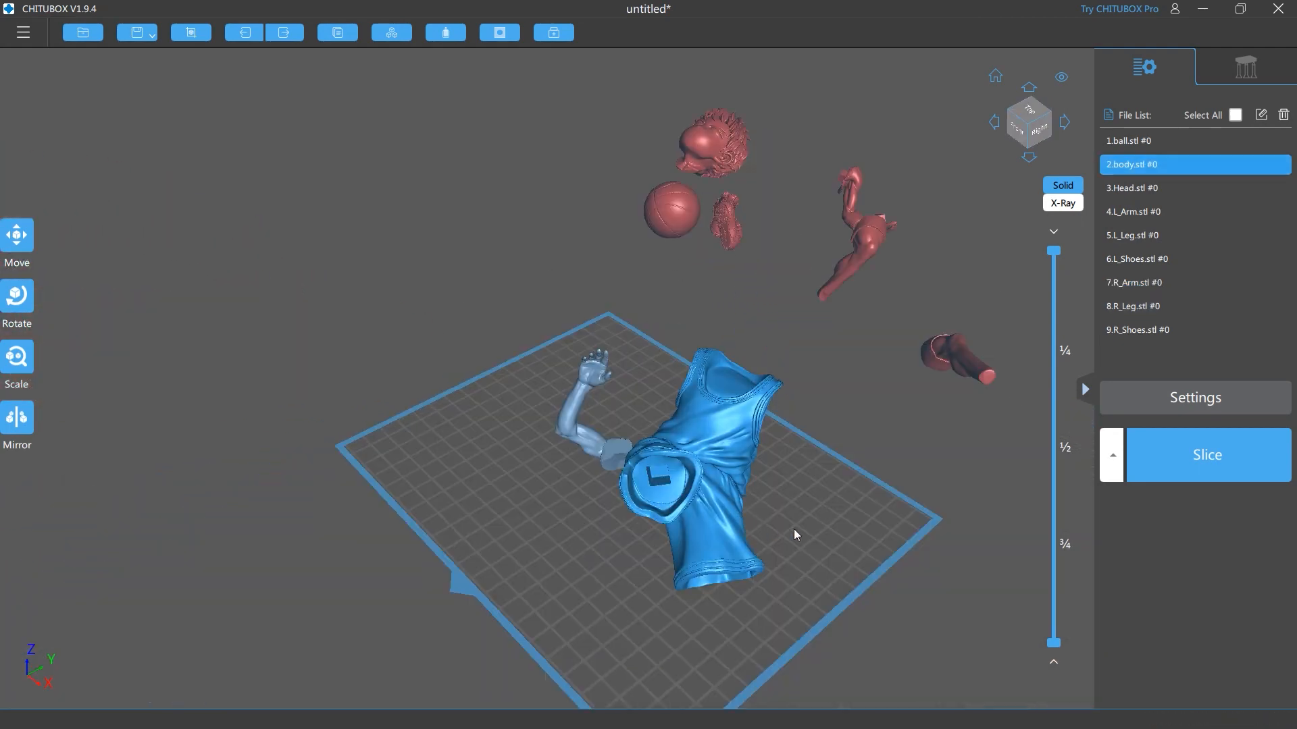
{"action": "right_click_drag", "start_coordinate": [794, 530], "coordinate": [754, 454]}
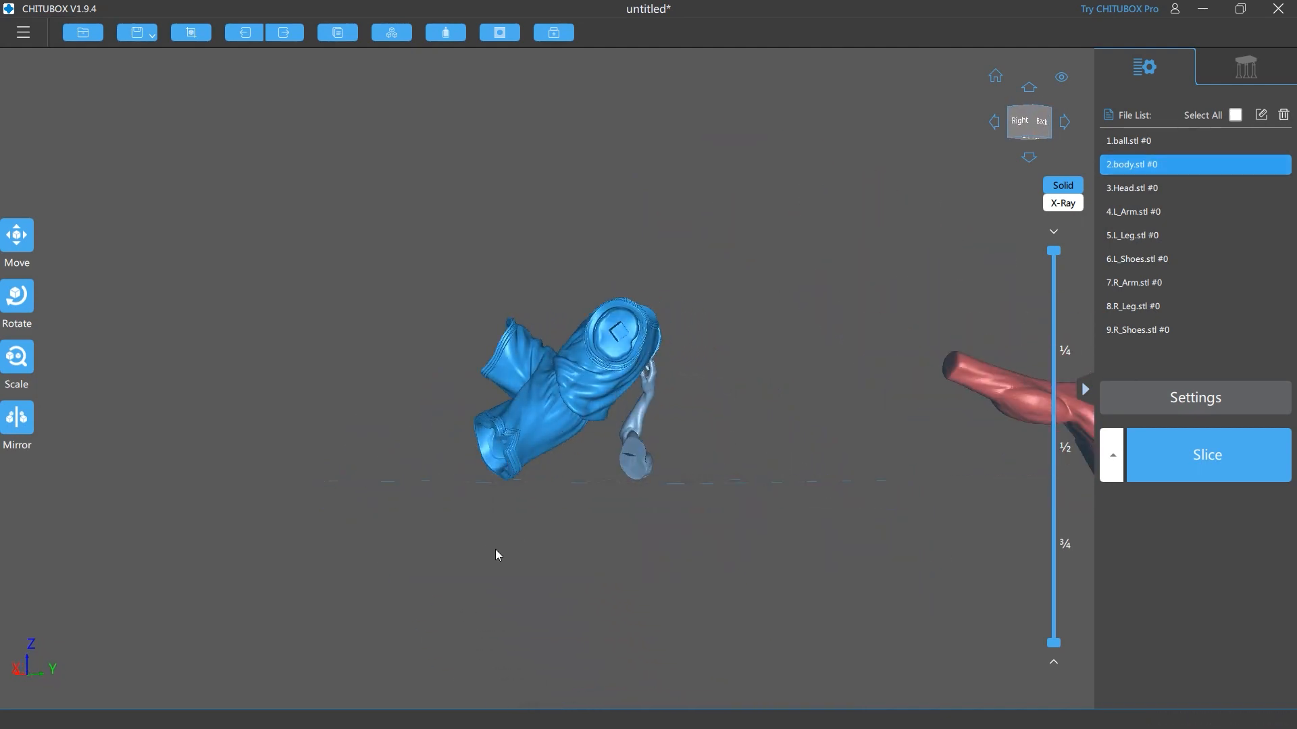
{"action": "right_click_drag", "start_coordinate": [495, 550], "coordinate": [759, 498]}
{"action": "scroll", "coordinate": [675, 517], "scroll_direction": "up", "scroll_amount": 3}
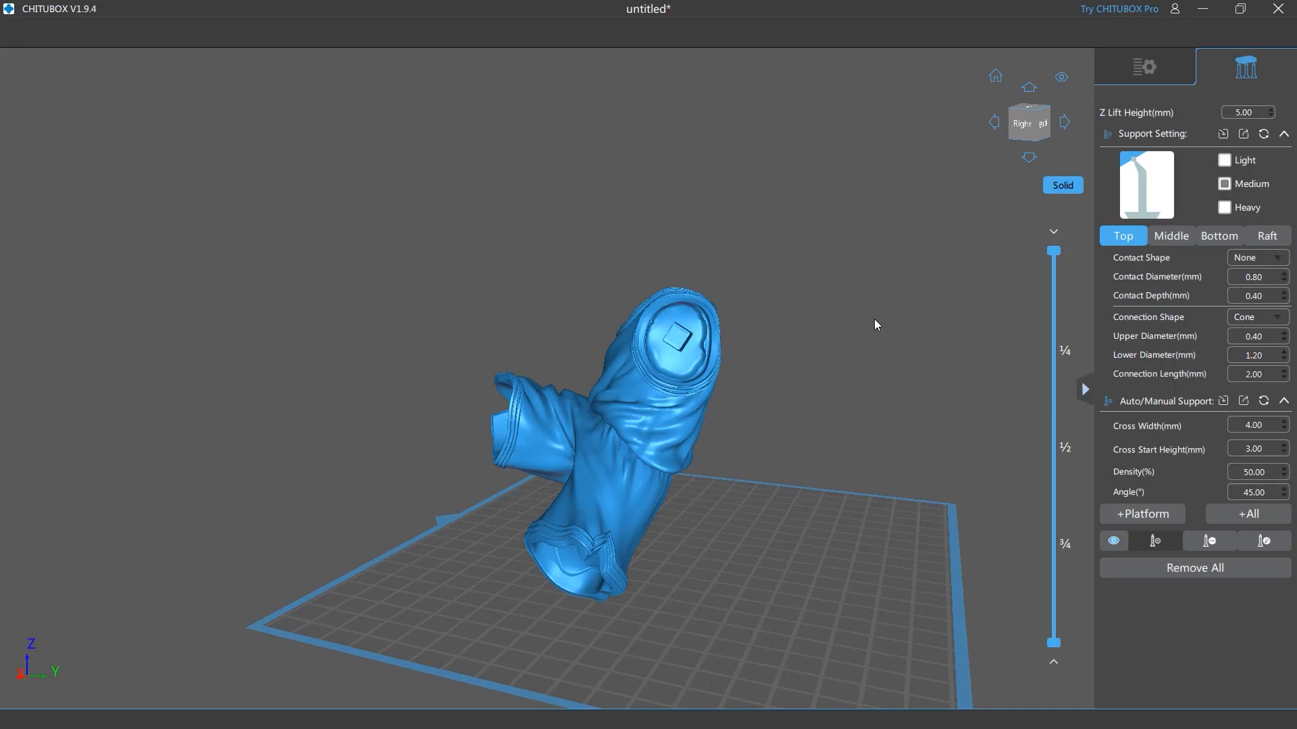
{"action": "right_click_drag", "start_coordinate": [874, 324], "coordinate": [759, 237]}
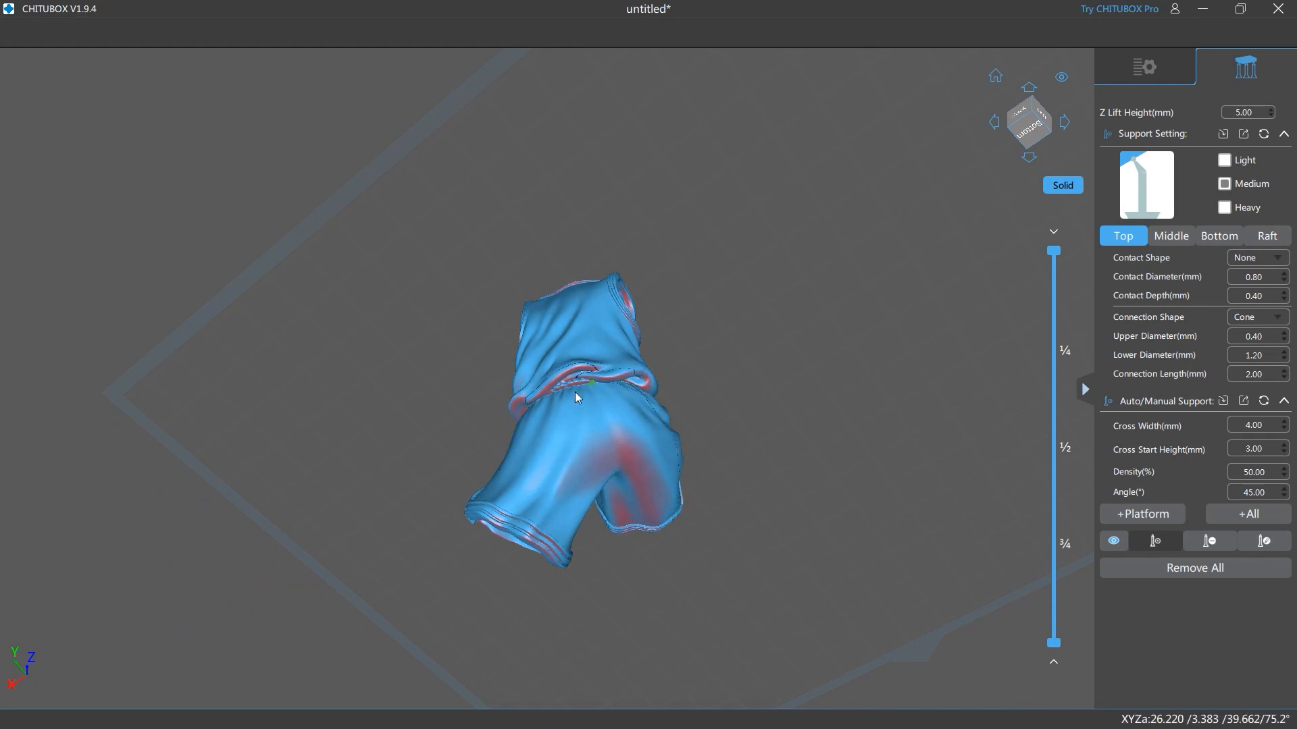
{"action": "mouse_move", "coordinate": [576, 396]}
{"action": "right_mouse_down"}
{"action": "mouse_move", "coordinate": [865, 432]}
{"action": "mouse_move", "coordinate": [938, 477]}
{"action": "mouse_move", "coordinate": [829, 374]}
{"action": "mouse_move", "coordinate": [743, 331]}
{"action": "right_mouse_up"}
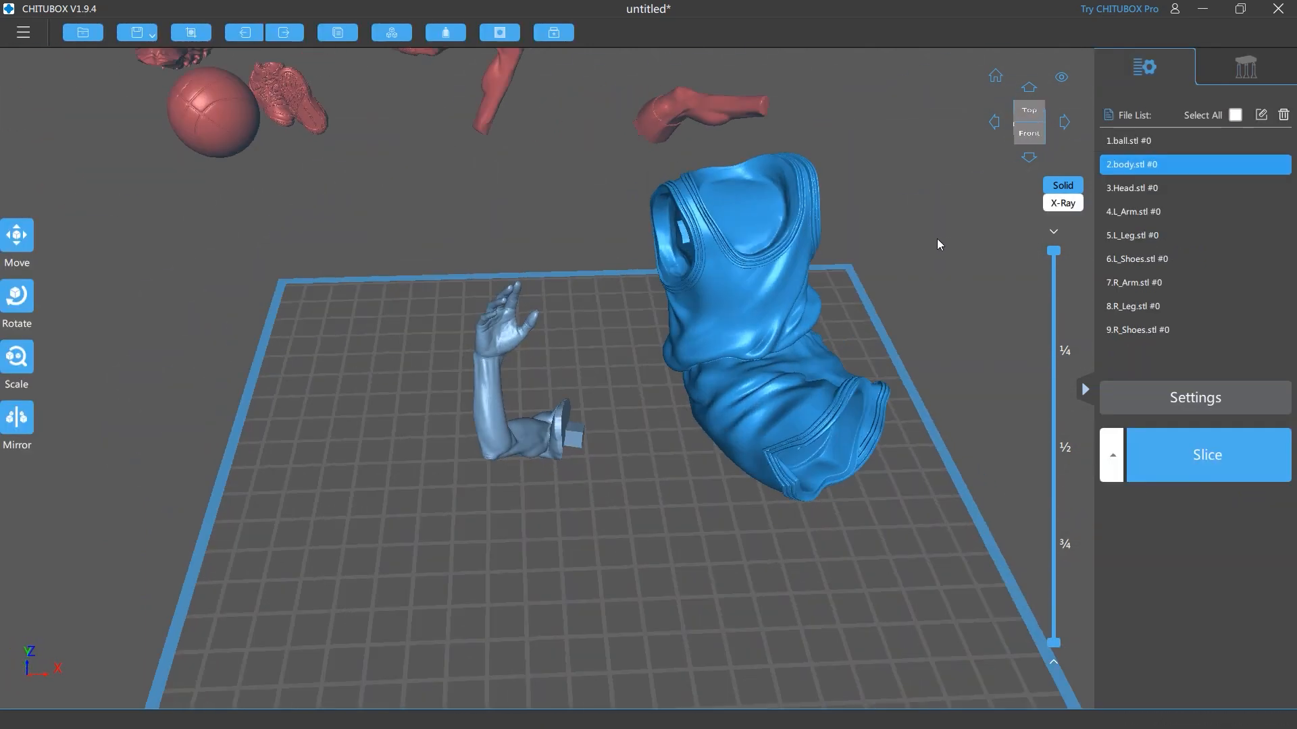
{"action": "right_click_drag", "start_coordinate": [937, 237], "coordinate": [927, 234]}
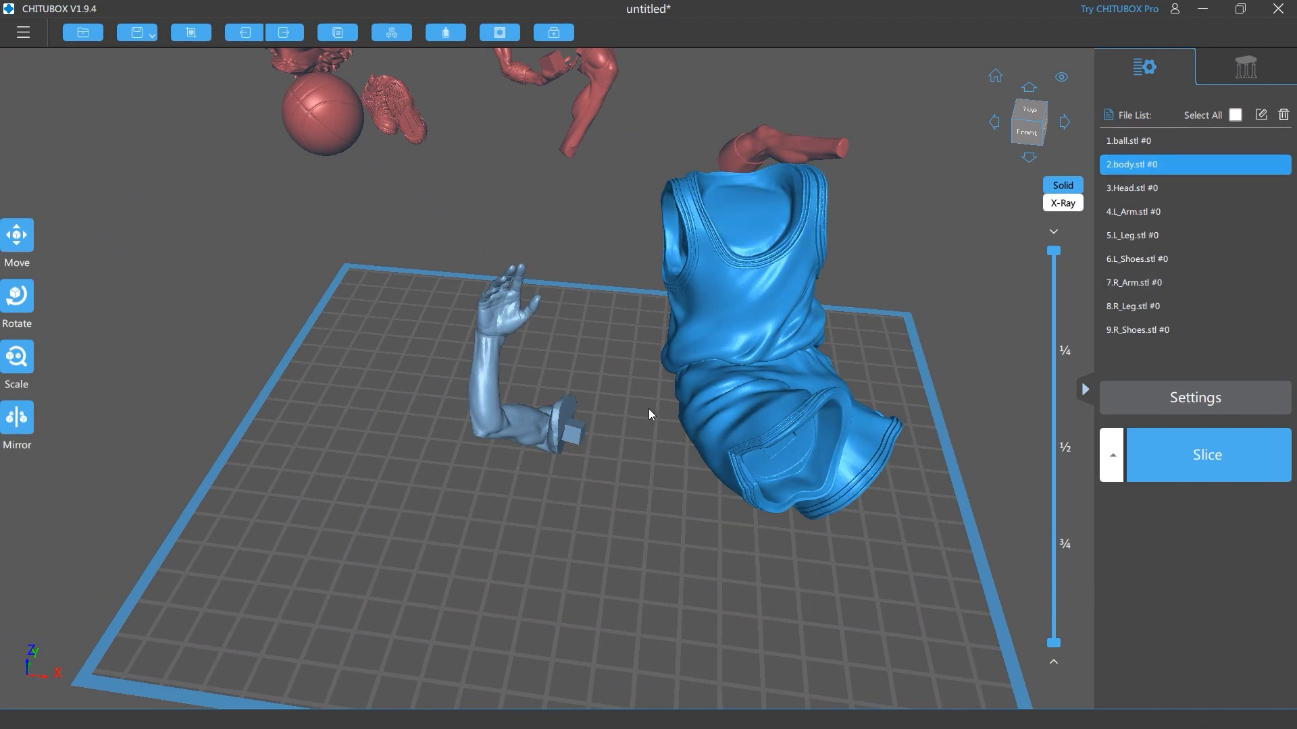
{"action": "right_click_drag", "start_coordinate": [628, 571], "coordinate": [230, 274]}
{"action": "left_click", "coordinate": [18, 298]}
{"action": "right_click_drag", "start_coordinate": [230, 364], "coordinate": [278, 395]}
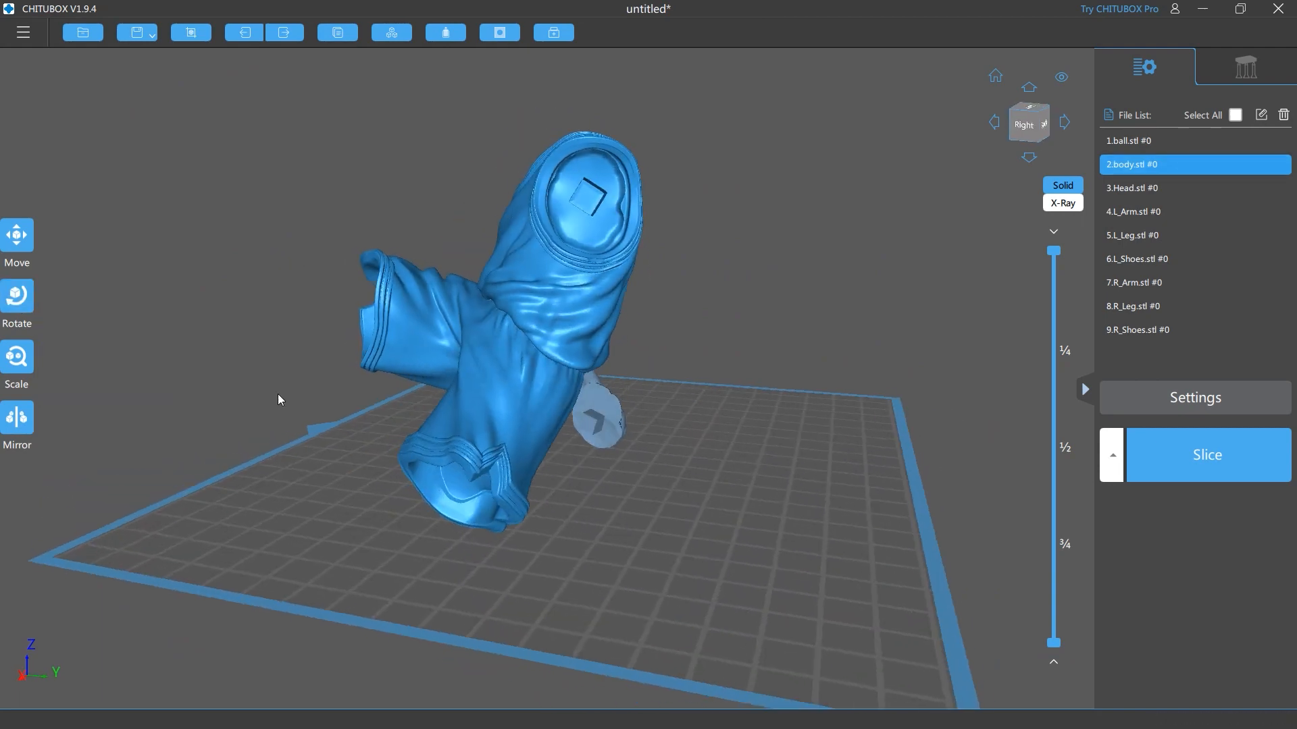
- Rotate the body to a different tilt, and examine the overhang areas on its underside and back
{"action": "left_click", "coordinate": [17, 297]}
{"action": "left_click_drag", "start_coordinate": [497, 267], "coordinate": [548, 312]}
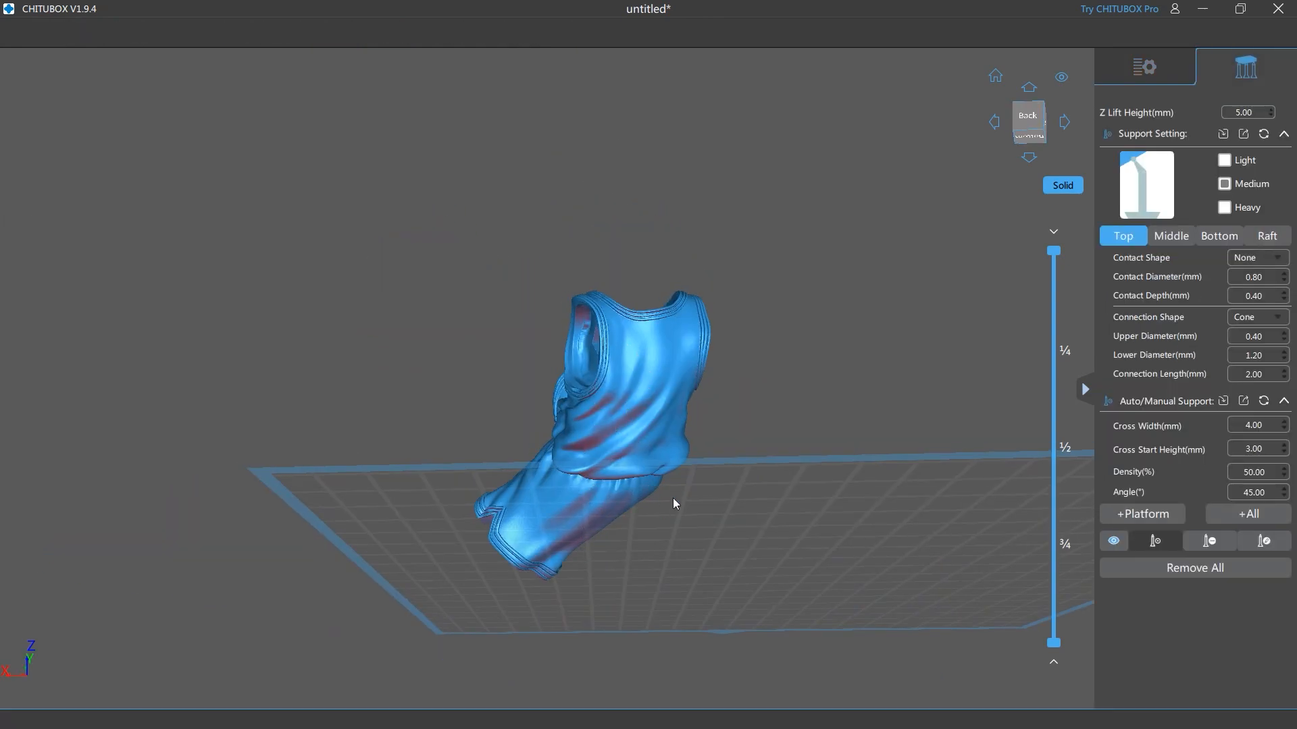
{"action": "right_click_drag", "start_coordinate": [674, 501], "coordinate": [802, 391]}
{"action": "left_click", "coordinate": [658, 421]}
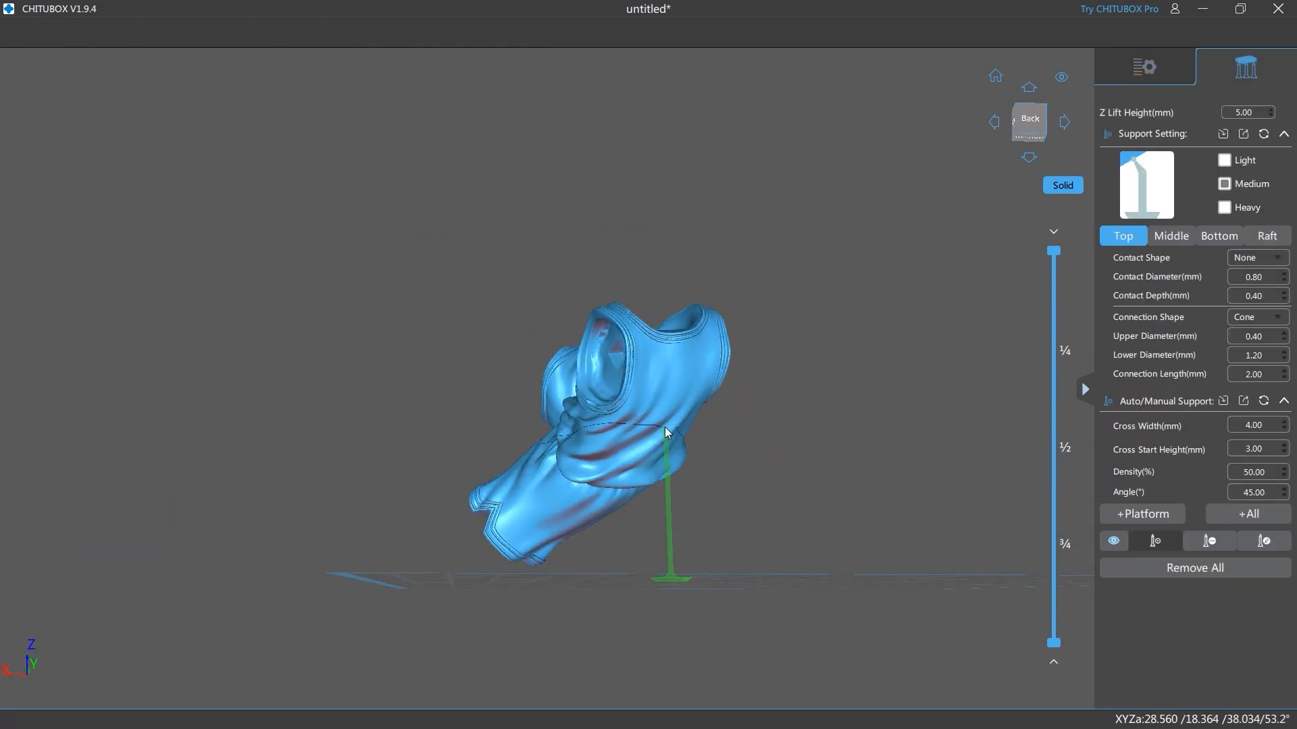
{"action": "right_click_drag", "start_coordinate": [806, 401], "coordinate": [849, 274]}
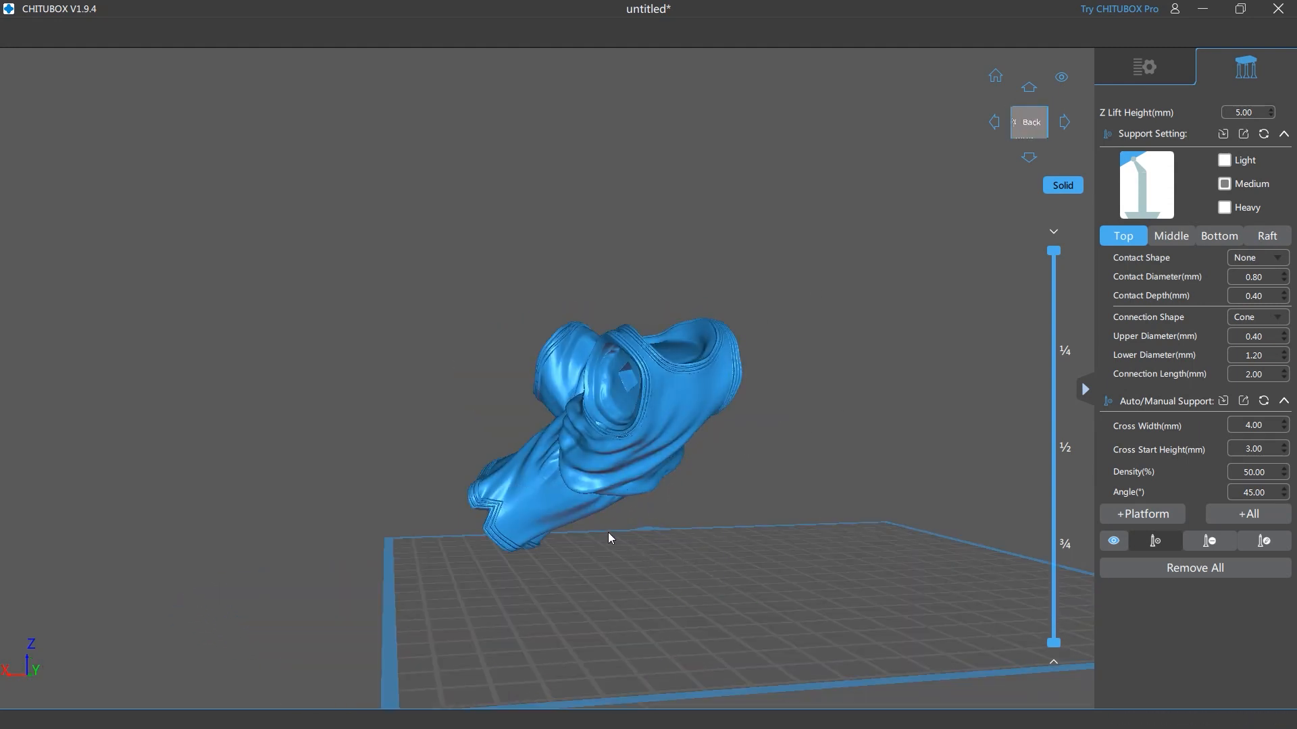
{"action": "right_click_drag", "start_coordinate": [783, 469], "coordinate": [740, 256]}
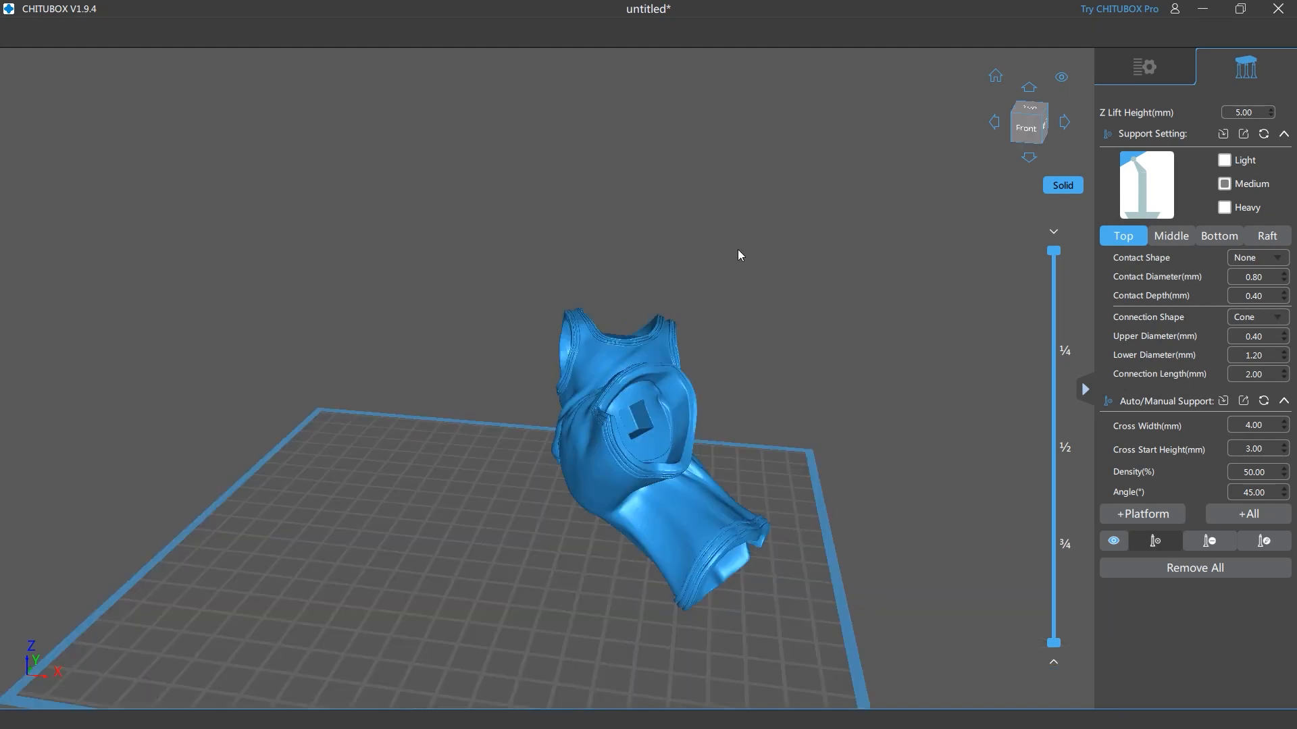
- Hollow the body and right arm together with a 2.00 mm wall, 100% precision and Grid3D infill at 20% density
{"action": "left_click", "coordinate": [1146, 73]}
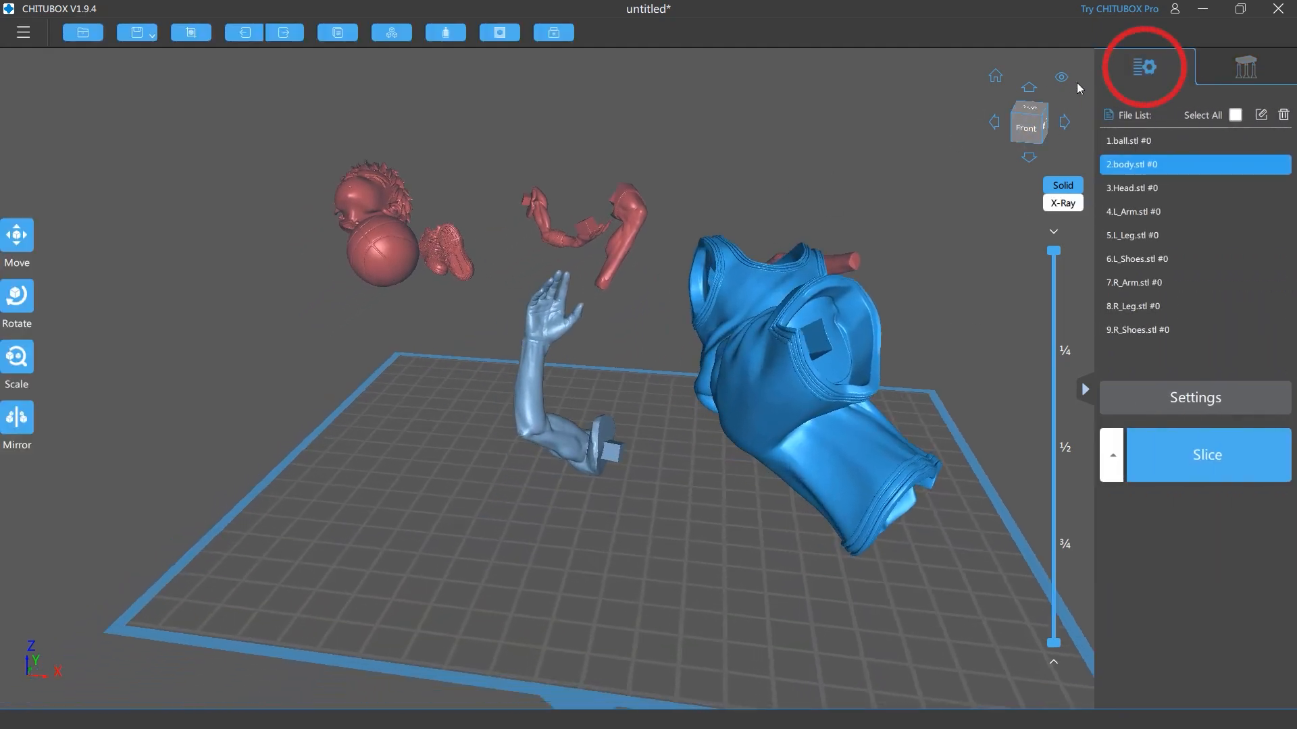
{"action": "middle_click_drag", "start_coordinate": [813, 154], "coordinate": [776, 314]}
{"action": "right_click_drag", "start_coordinate": [774, 308], "coordinate": [357, 451]}
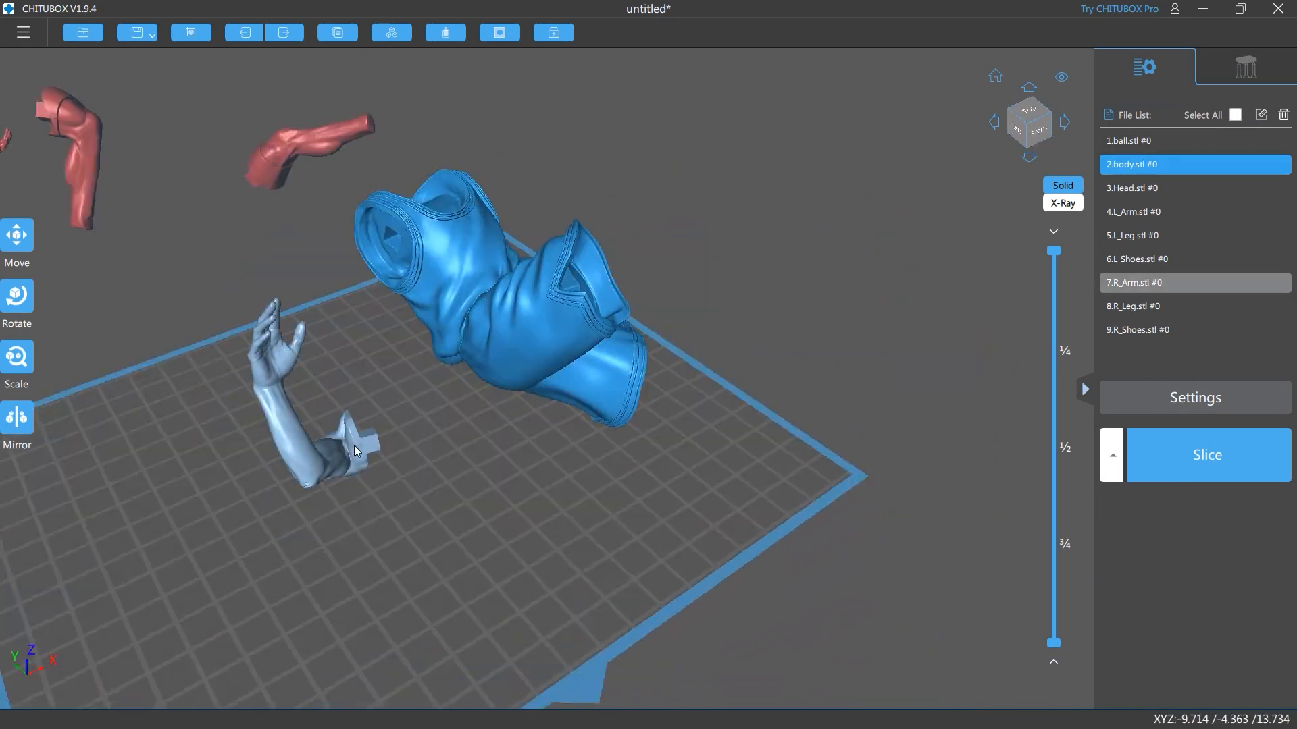
{"action": "left_click", "coordinate": [314, 462]}
{"action": "right_click_drag", "start_coordinate": [425, 452], "coordinate": [505, 354]}
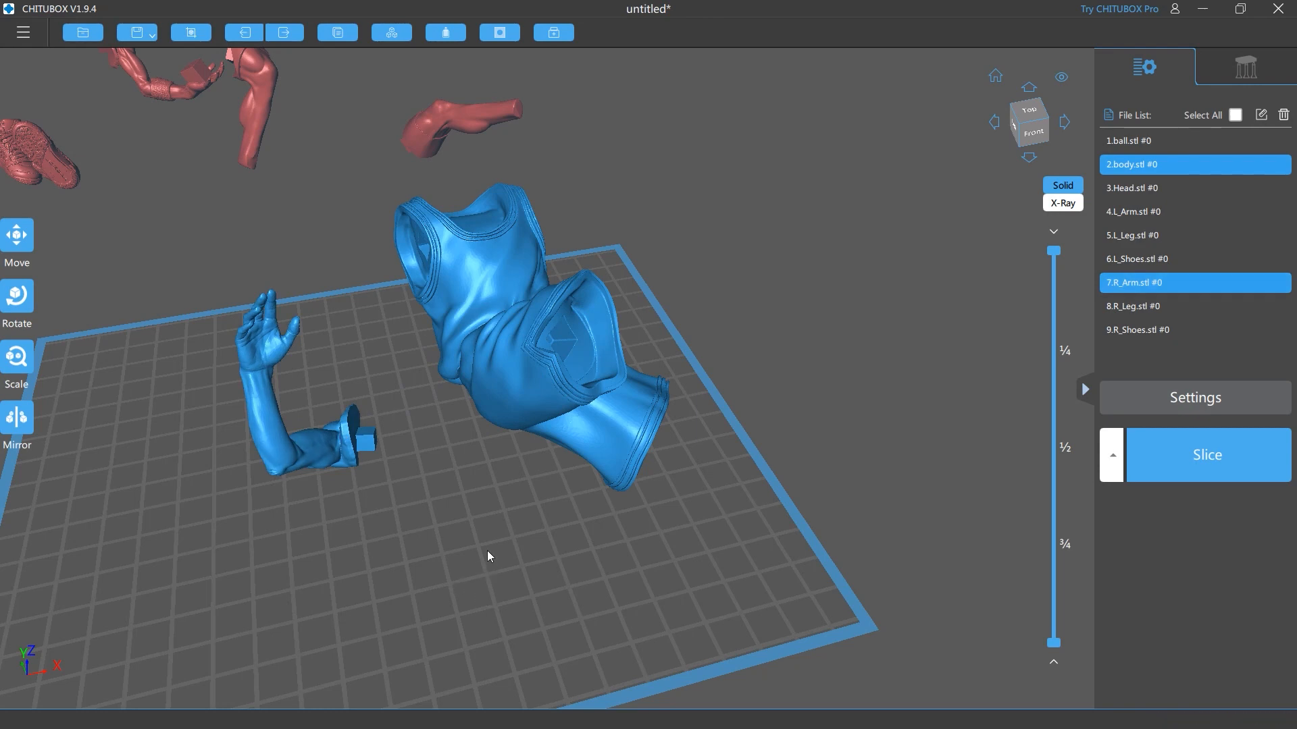
{"action": "left_click", "coordinate": [446, 35]}
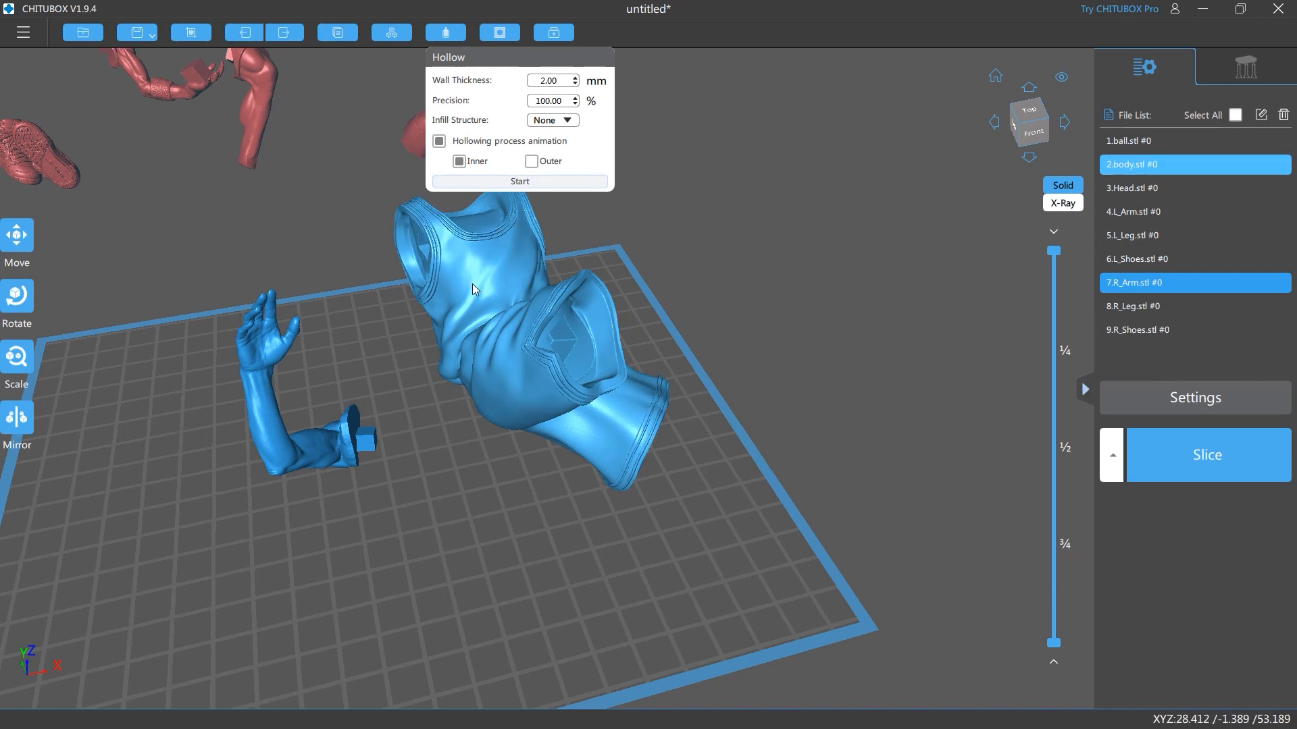
{"action": "left_click", "coordinate": [568, 120]}
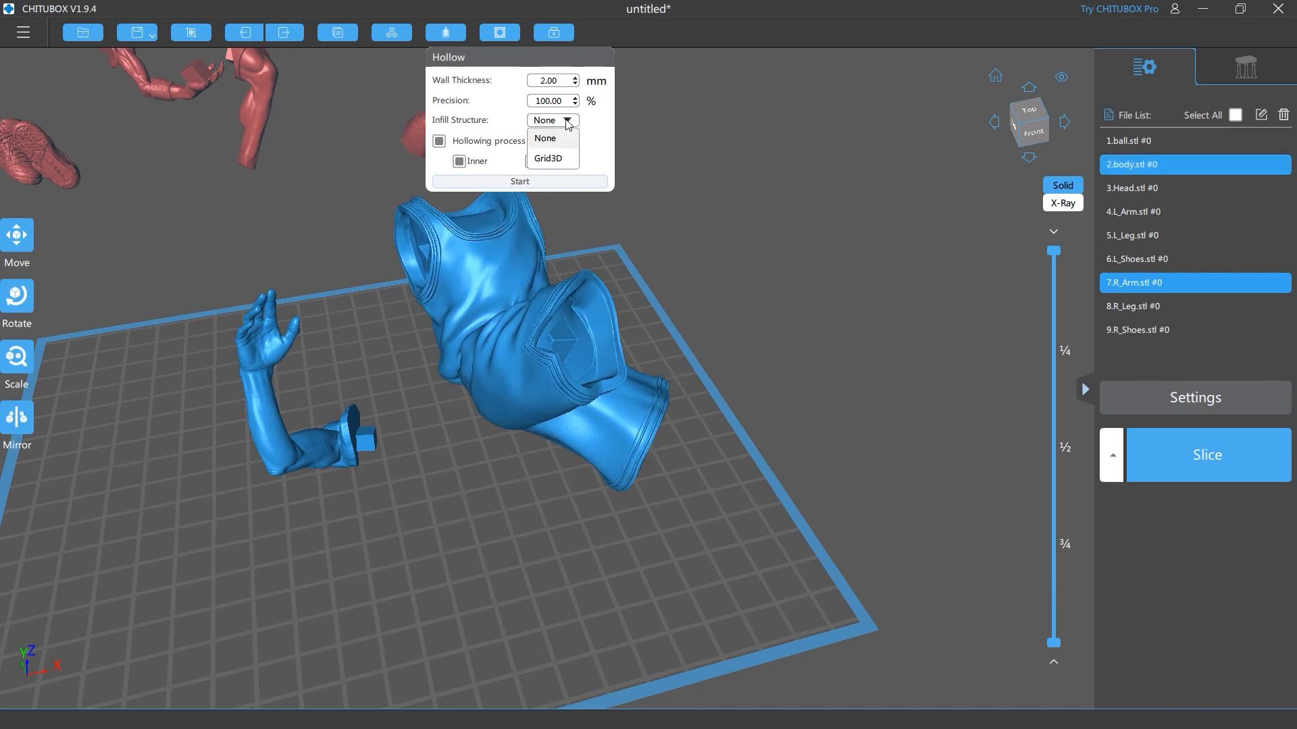
{"action": "left_click", "coordinate": [559, 159]}
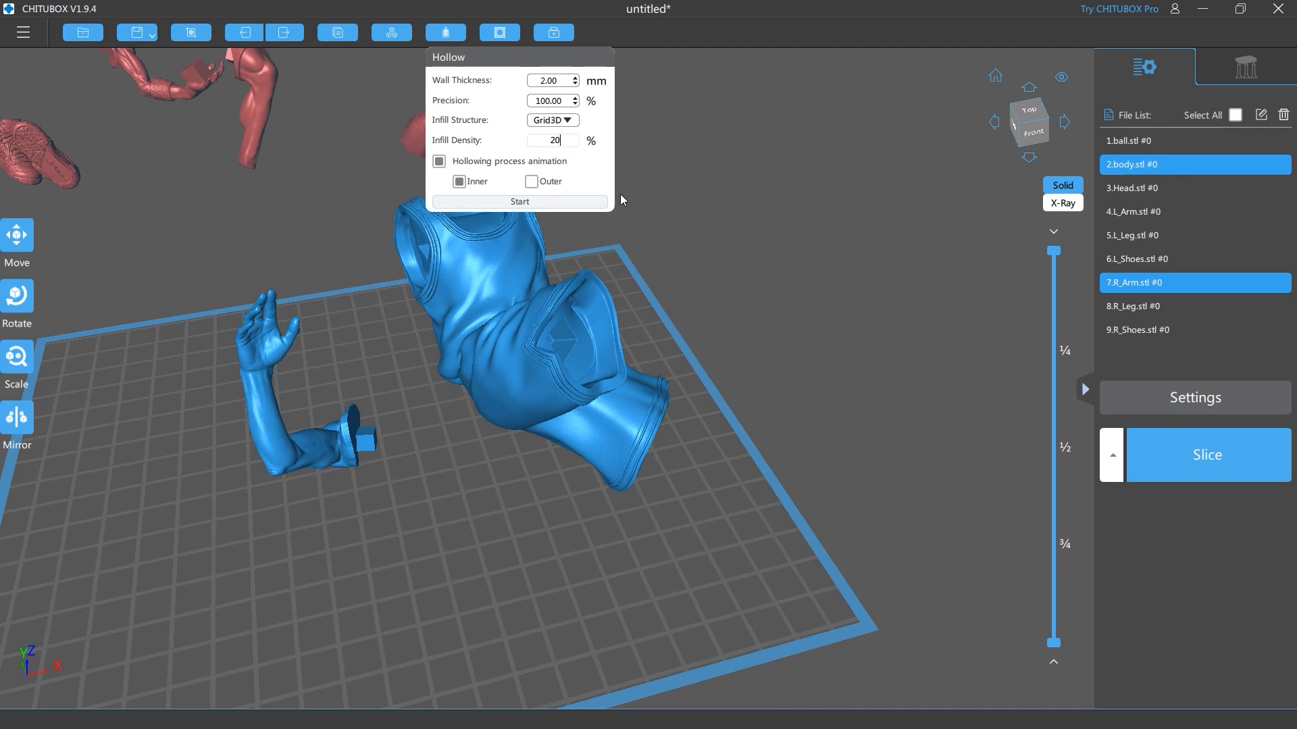
{"action": "left_click", "coordinate": [524, 204]}
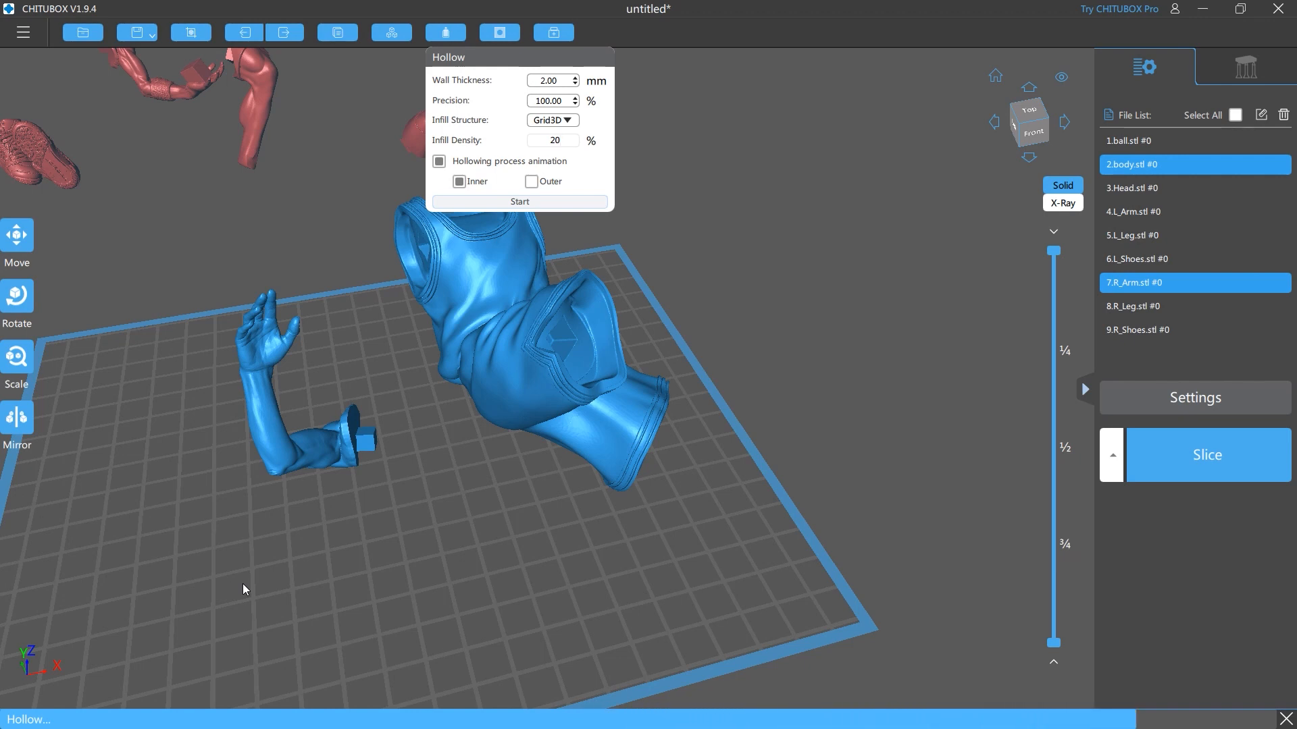
- Examine the wall and Grid3D infill inside the hollowed right arm and body at several layer heights, and restore the full layer view
{"action": "right_click_drag", "start_coordinate": [796, 343], "coordinate": [942, 259]}
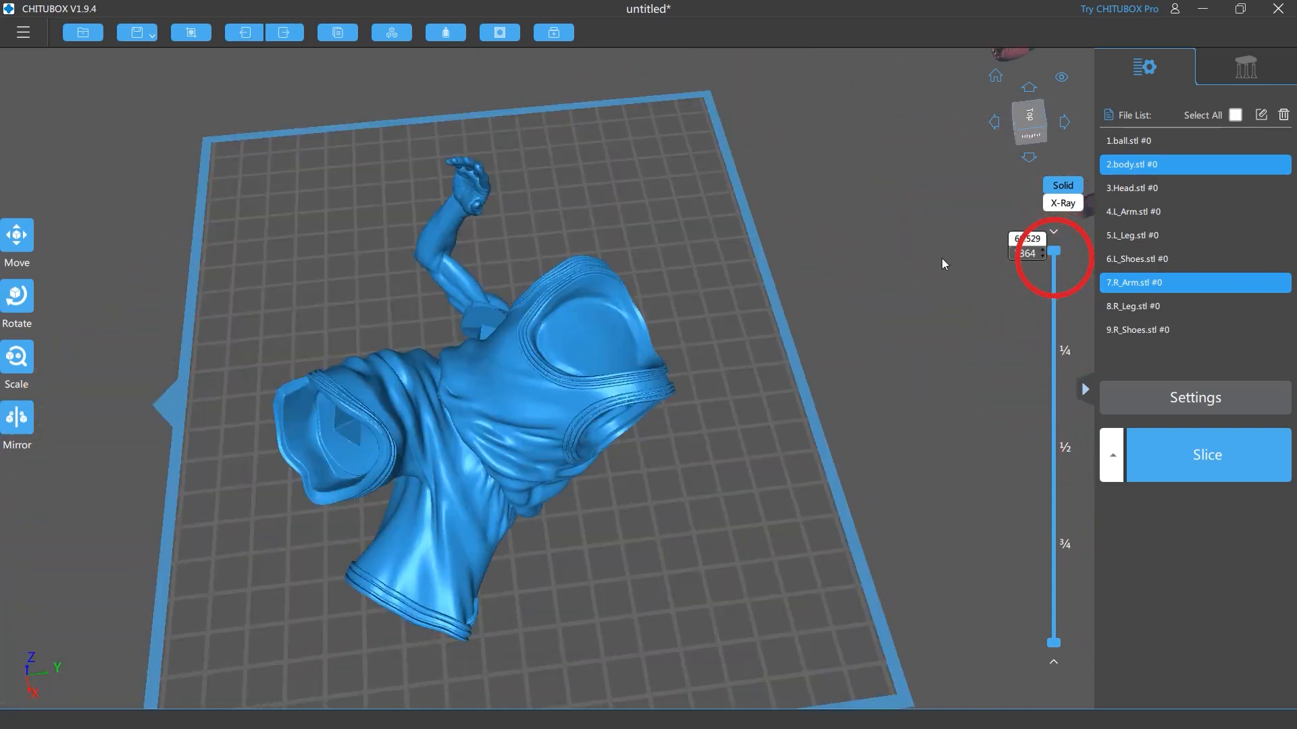
{"action": "left_click_drag", "start_coordinate": [1054, 256], "coordinate": [1050, 553]}
{"action": "left_click_drag", "start_coordinate": [689, 354], "coordinate": [856, 356]}
{"action": "scroll", "coordinate": [566, 410], "scroll_direction": "up", "scroll_amount": 5}
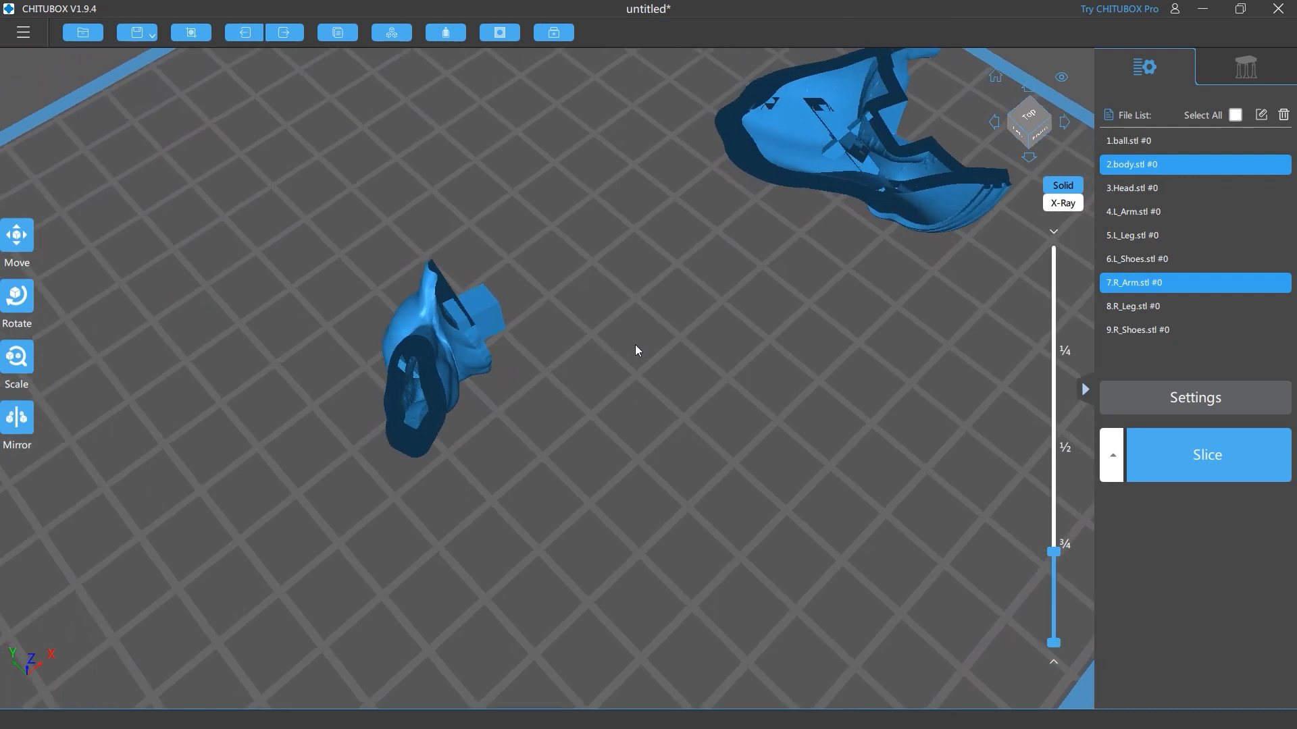
{"action": "left_click_drag", "start_coordinate": [1053, 553], "coordinate": [1055, 514]}
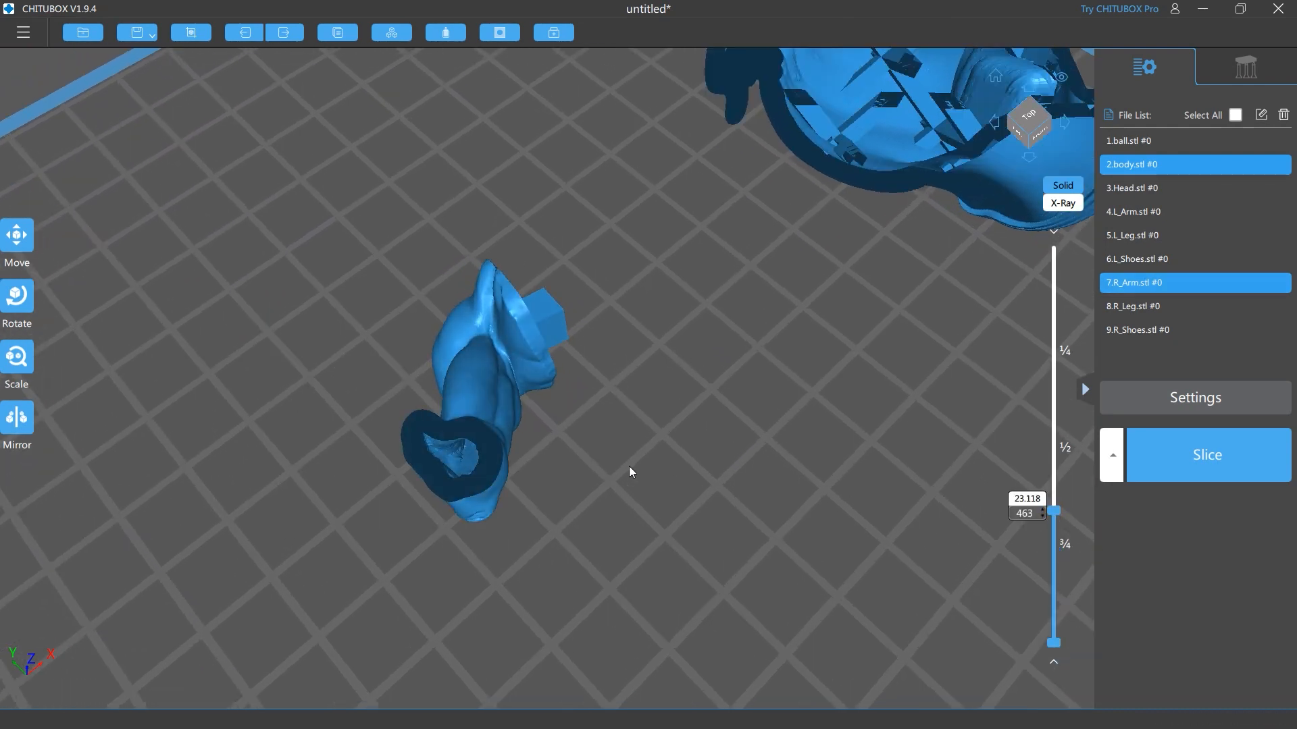
{"action": "left_click_drag", "start_coordinate": [630, 466], "coordinate": [679, 450]}
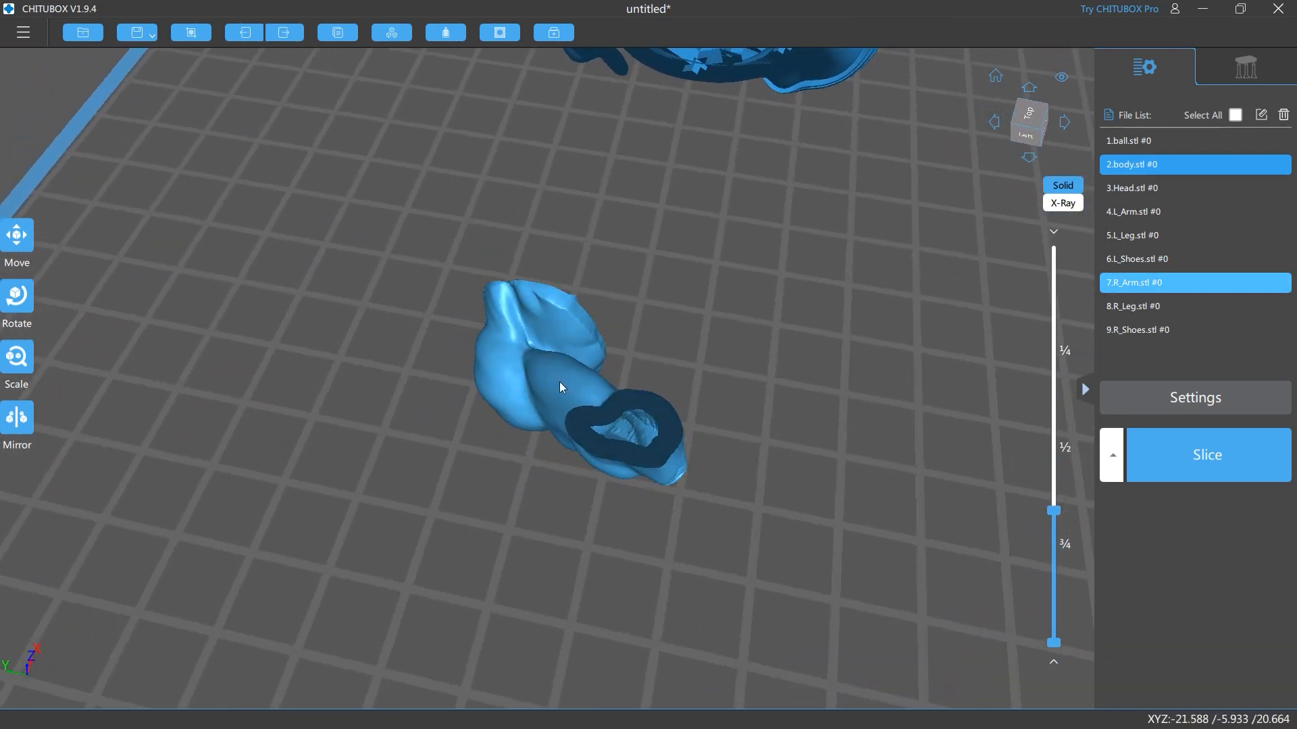
{"action": "left_click_drag", "start_coordinate": [1055, 514], "coordinate": [1051, 362]}
{"action": "right_click_drag", "start_coordinate": [902, 304], "coordinate": [877, 343]}
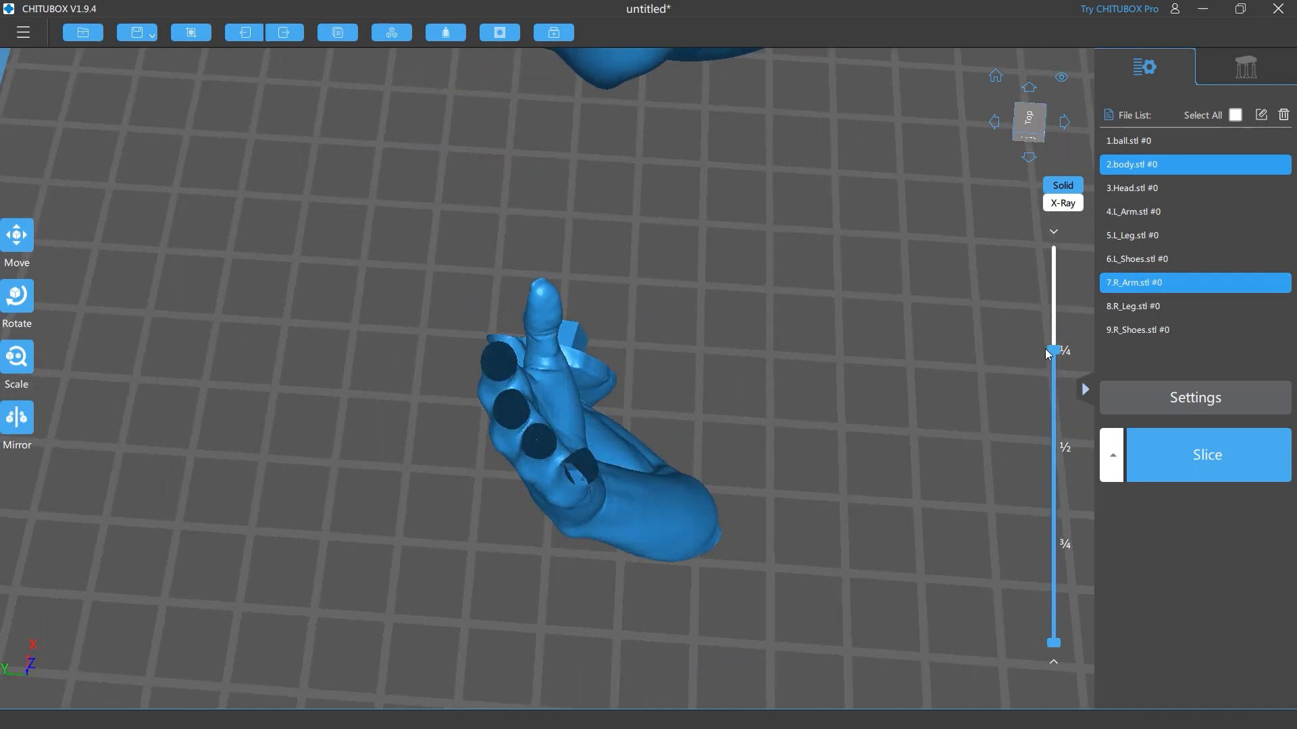
{"action": "left_click_drag", "start_coordinate": [1053, 350], "coordinate": [1051, 250]}
{"action": "right_click_drag", "start_coordinate": [979, 297], "coordinate": [723, 346]}
{"action": "scroll", "coordinate": [935, 346], "scroll_direction": "down", "scroll_amount": 5}
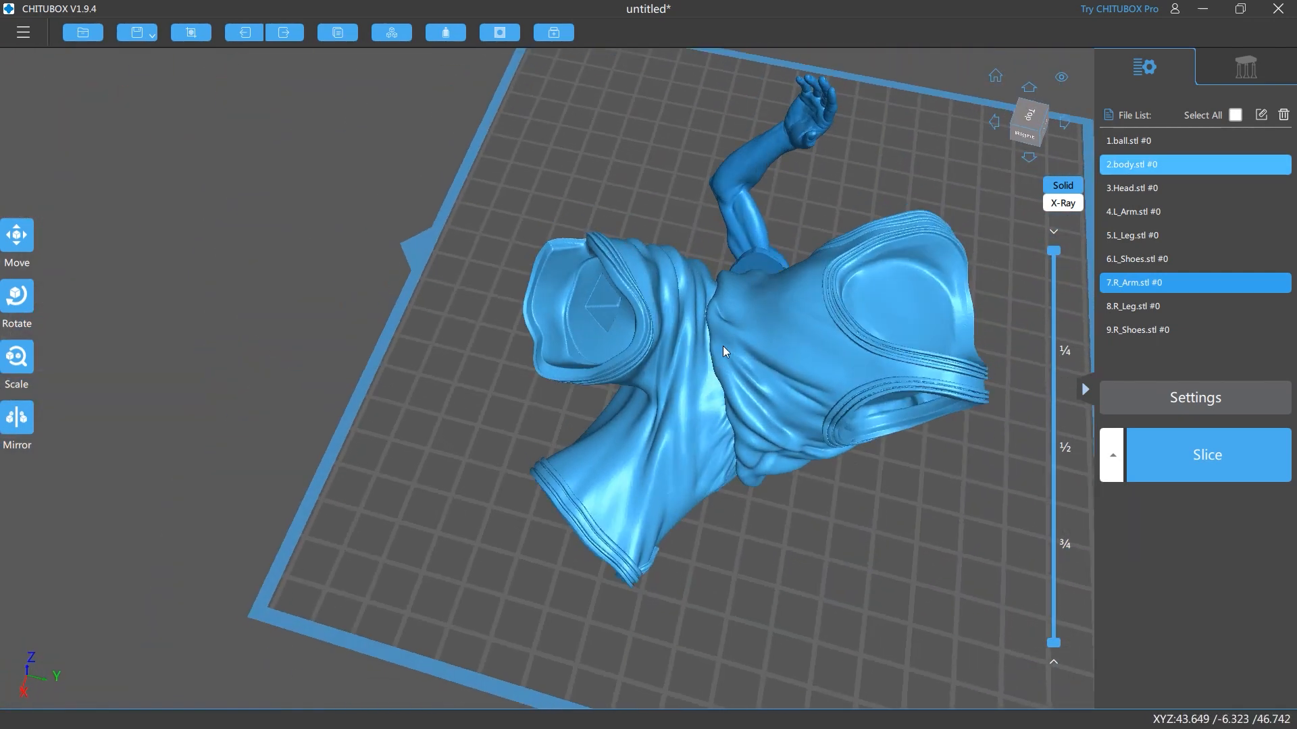
- Hollow the body and right arm with a 2.00 mm wall and the Grid3D infill density set to 0%
{"action": "left_click", "coordinate": [446, 34]}
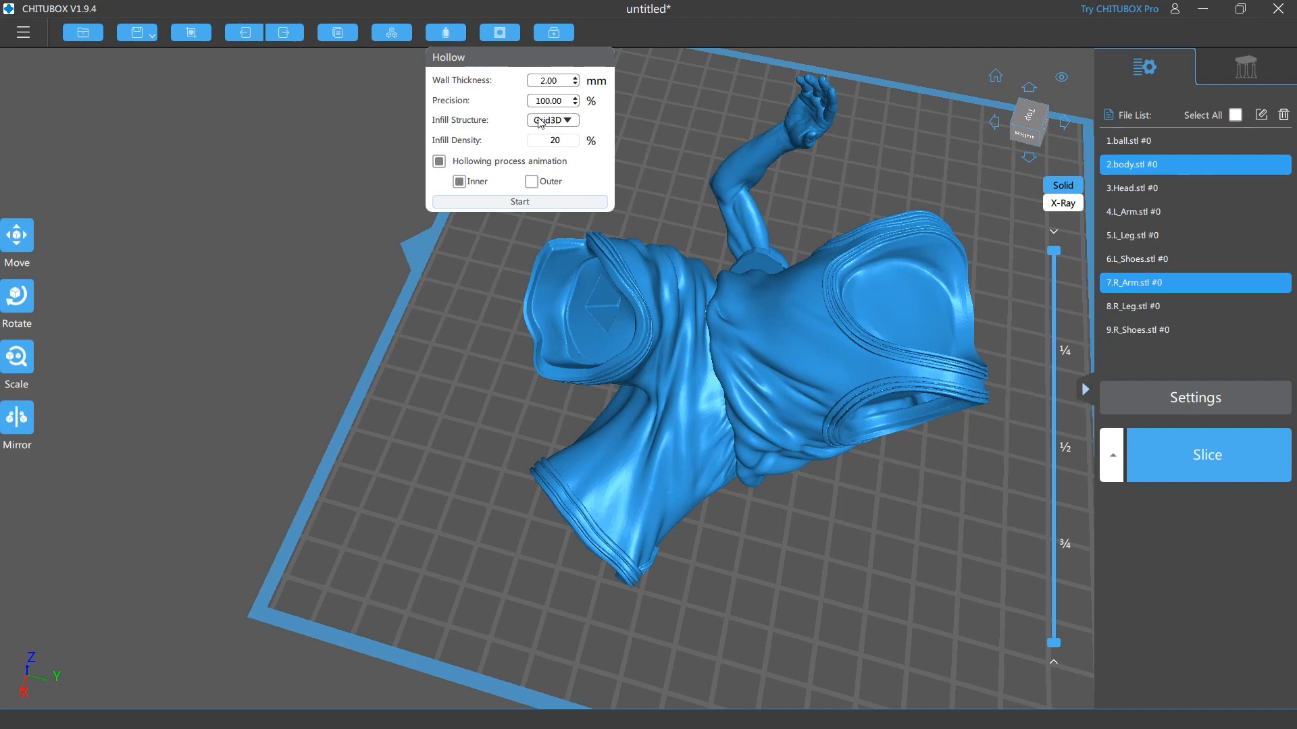
{"action": "left_click_drag", "start_coordinate": [548, 139], "coordinate": [579, 139]}
{"action": "type", "text": "0"}
{"action": "left_click", "coordinate": [551, 202]}
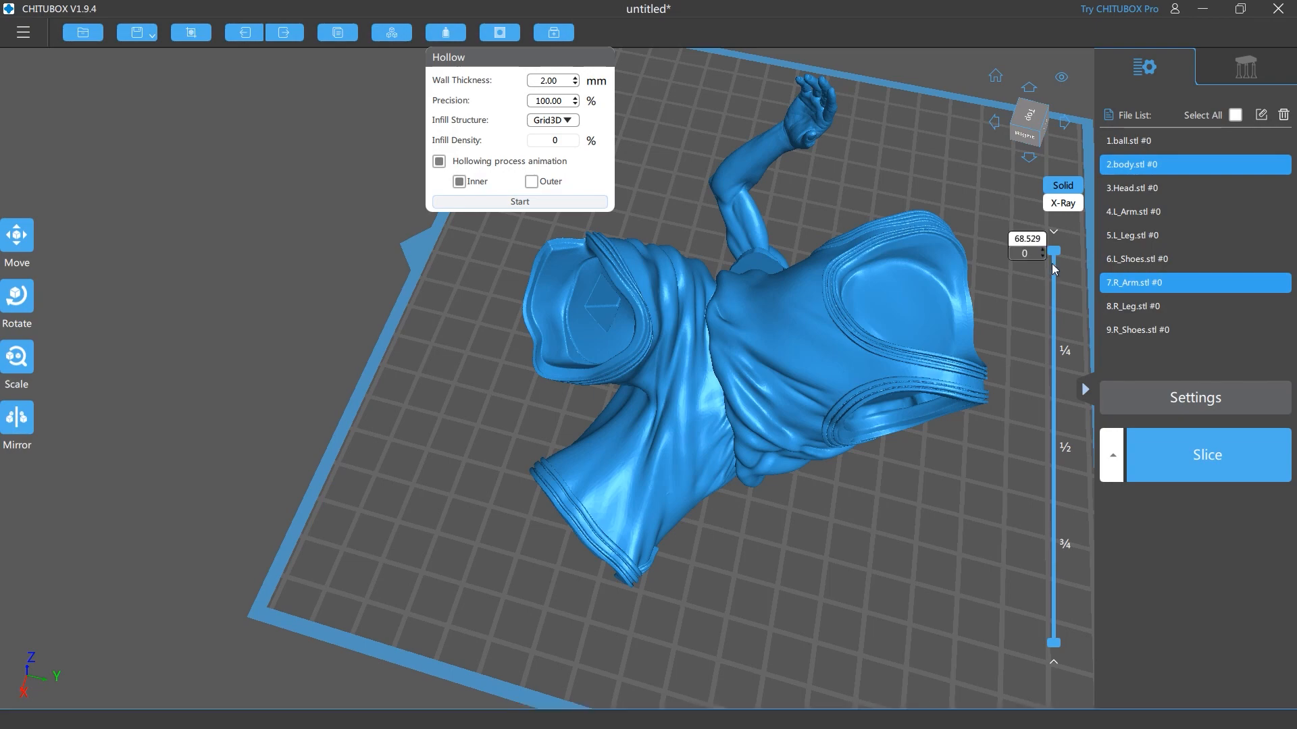
{"action": "left_click", "coordinate": [918, 488]}
- Examine the empty interior of the hollowed body and right arm from above at different layer heights
{"action": "left_click_drag", "start_coordinate": [1055, 254], "coordinate": [1054, 364]}
{"action": "right_click_drag", "start_coordinate": [1013, 507], "coordinate": [704, 369]}
{"action": "left_click_drag", "start_coordinate": [1068, 289], "coordinate": [1093, 223]}
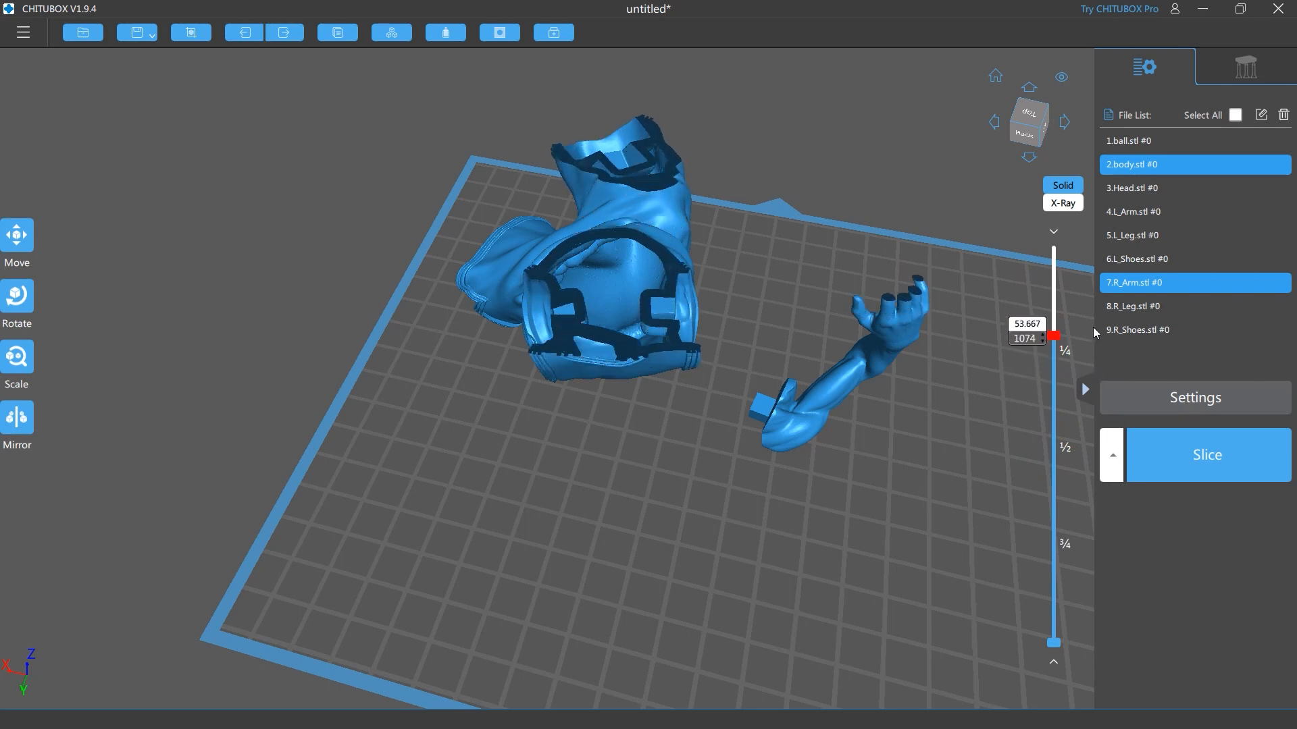
{"action": "right_click_drag", "start_coordinate": [690, 464], "coordinate": [735, 413]}
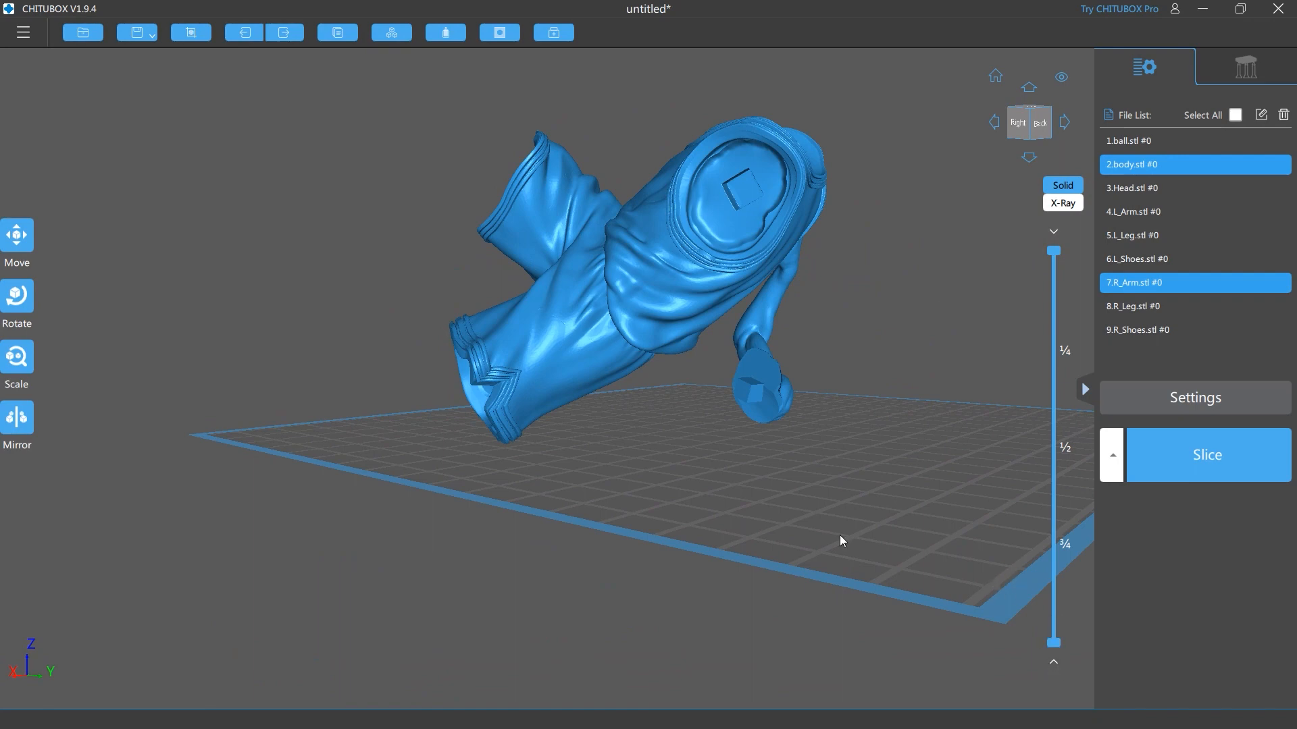
{"action": "right_click_drag", "start_coordinate": [842, 541], "coordinate": [878, 530]}
- Cut away the lower layers and examine the overhang areas inside the hollowed body from below
{"action": "left_click_drag", "start_coordinate": [1054, 616], "coordinate": [1051, 411]}
{"action": "left_click_drag", "start_coordinate": [898, 432], "coordinate": [849, 394]}
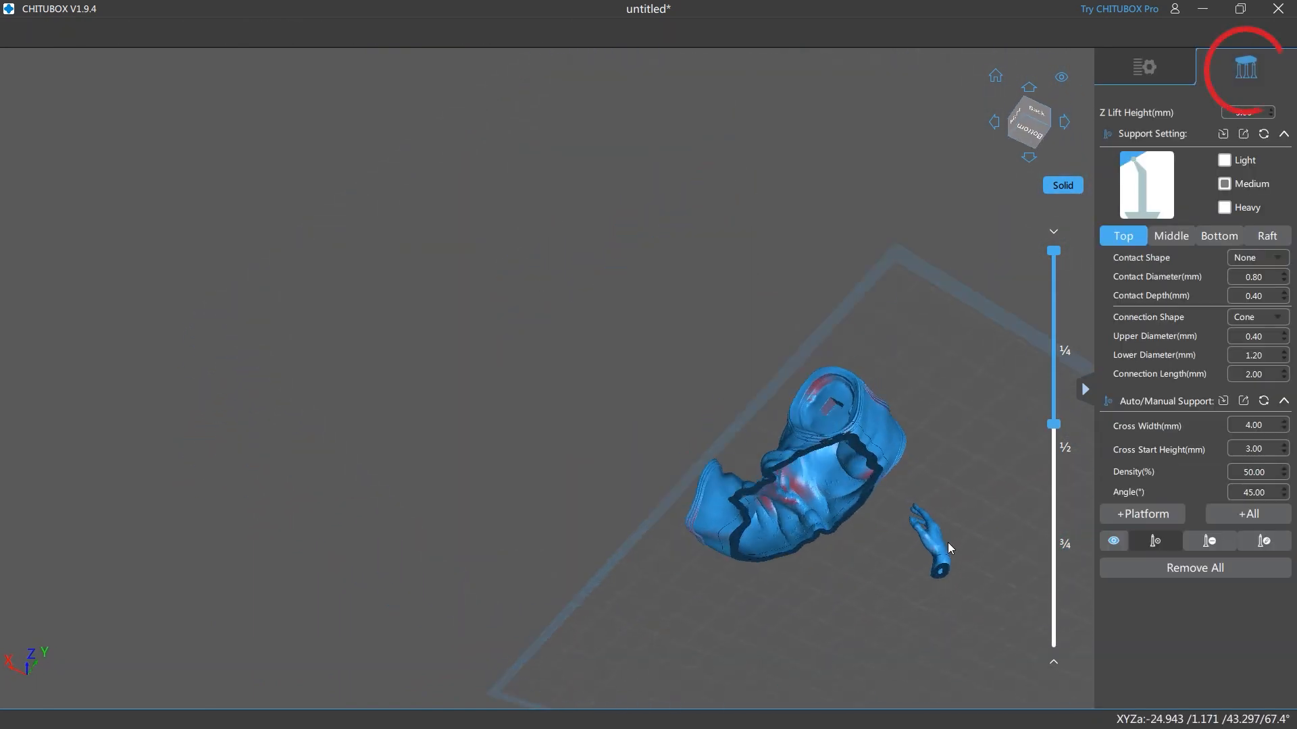
{"action": "left_click_drag", "start_coordinate": [947, 541], "coordinate": [893, 492]}
{"action": "left_click_drag", "start_coordinate": [1018, 457], "coordinate": [832, 458]}
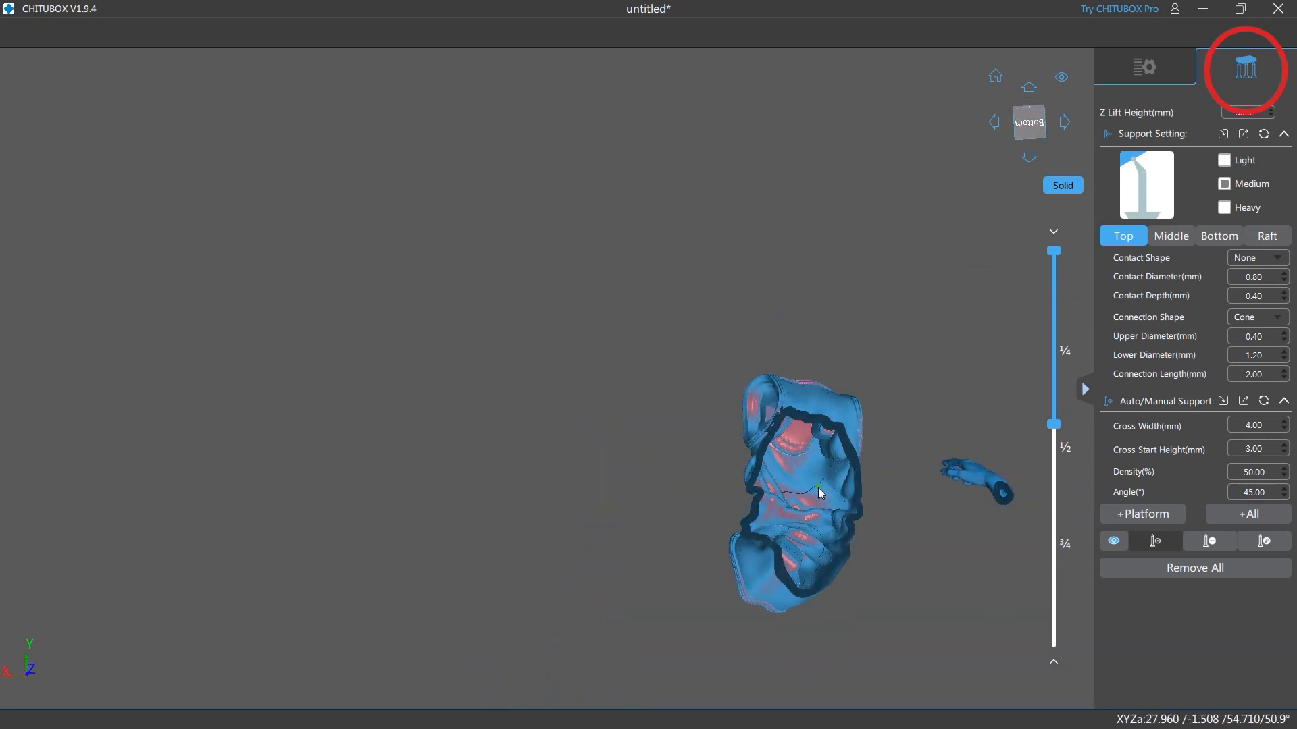
{"action": "scroll", "coordinate": [818, 489], "scroll_direction": "up", "scroll_amount": 3}
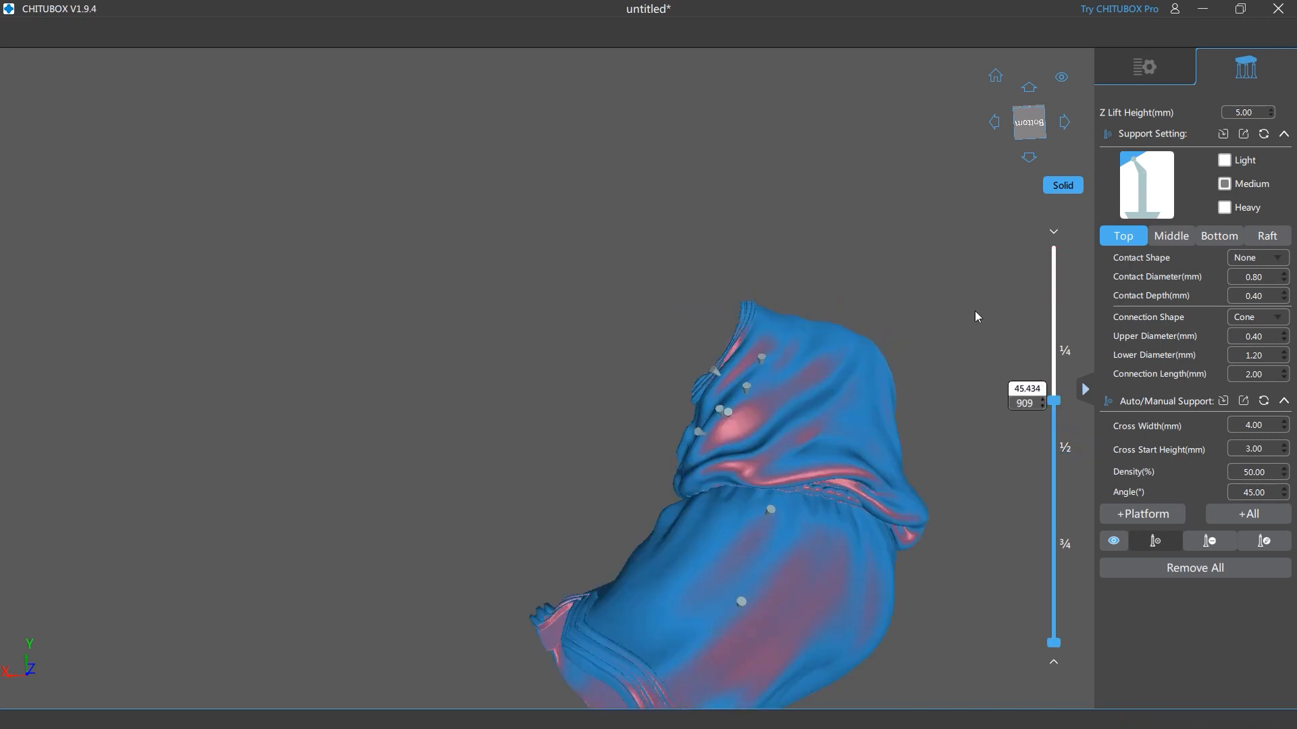
- Examine the supports inside and beneath the hollowed body at several layer cuts, and compare them with the Grid3D infill version
{"action": "left_click_drag", "start_coordinate": [978, 317], "coordinate": [662, 281]}
{"action": "middle_click_drag", "start_coordinate": [661, 275], "coordinate": [395, 141]}
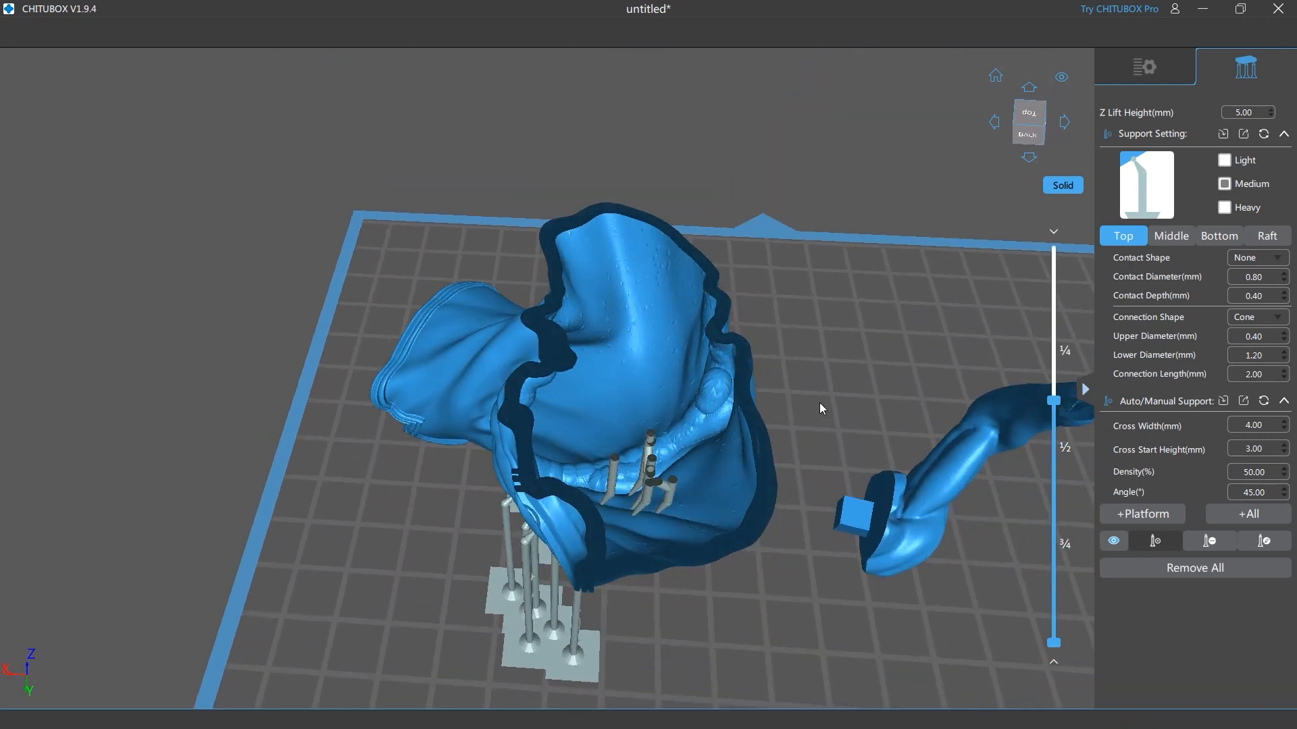
{"action": "right_click_drag", "start_coordinate": [820, 404], "coordinate": [810, 338]}
{"action": "left_click_drag", "start_coordinate": [1051, 273], "coordinate": [1047, 227]}
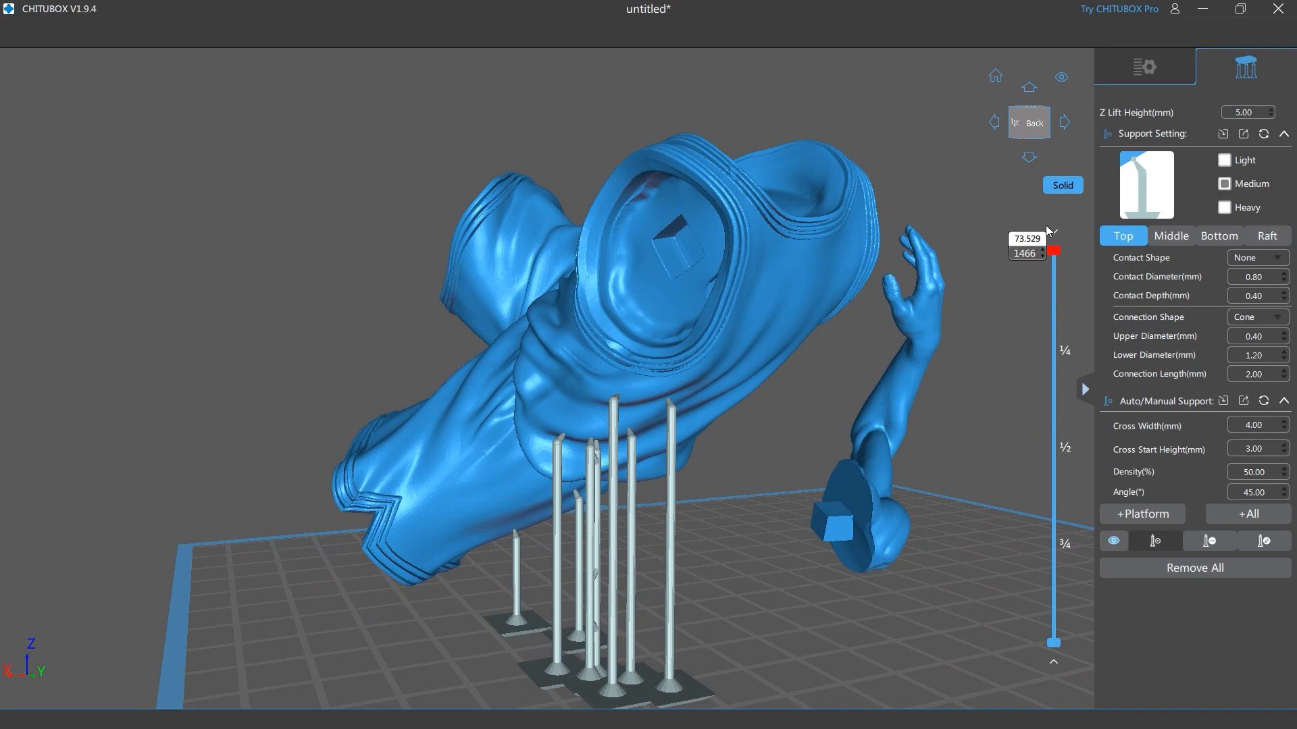
{"action": "left_click_drag", "start_coordinate": [805, 386], "coordinate": [780, 281]}
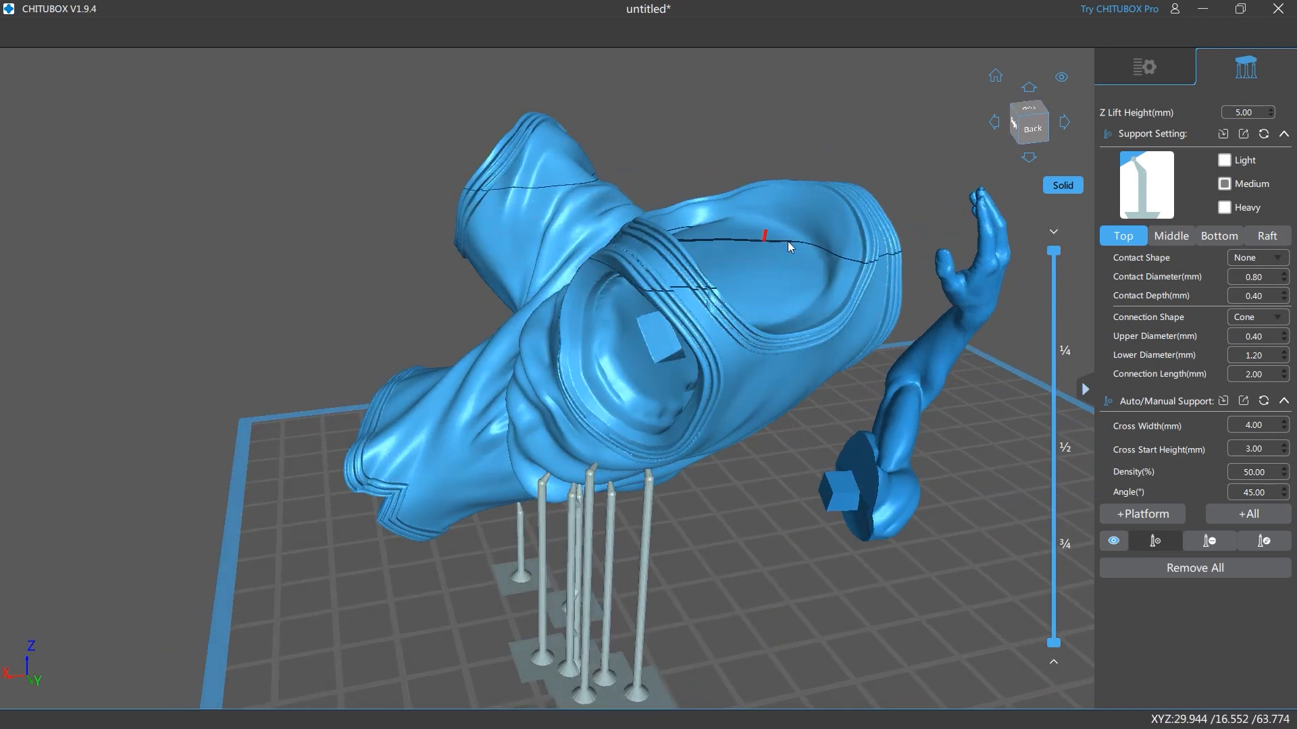
{"action": "left_click_drag", "start_coordinate": [1053, 251], "coordinate": [1054, 345]}
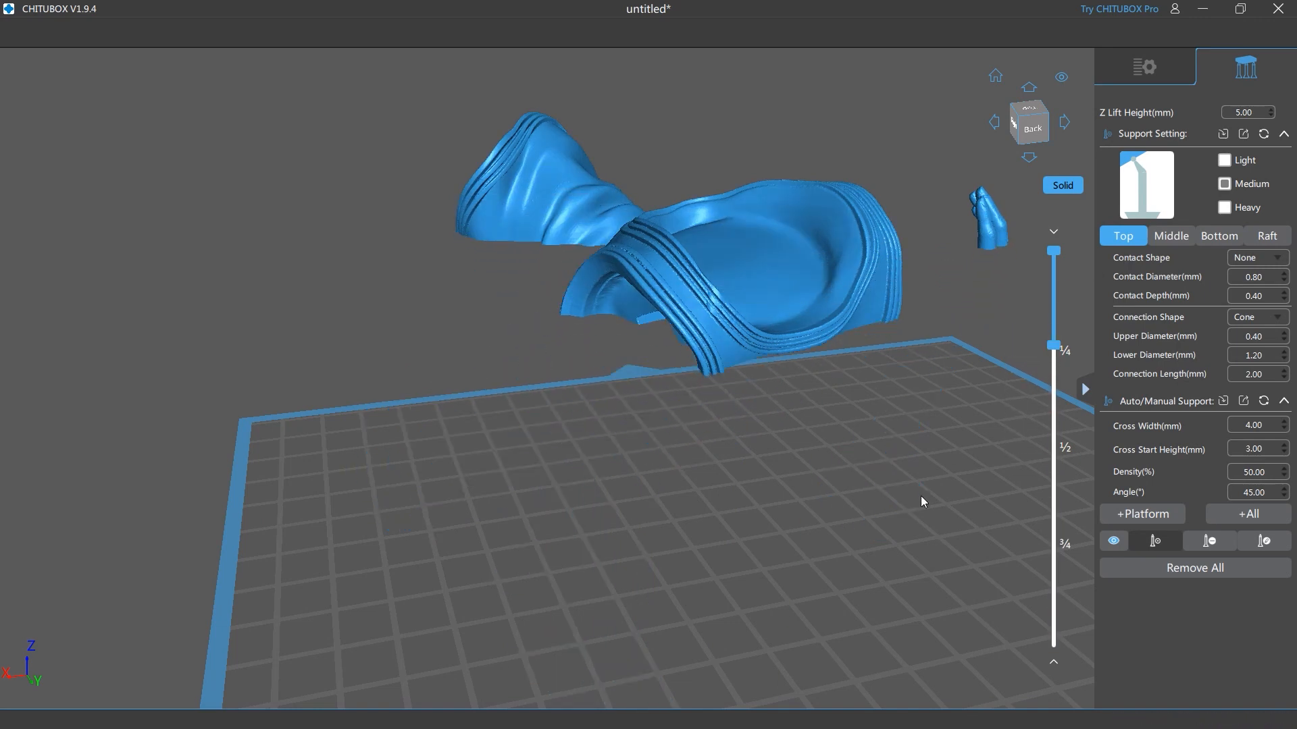
{"action": "left_click_drag", "start_coordinate": [922, 496], "coordinate": [738, 333]}
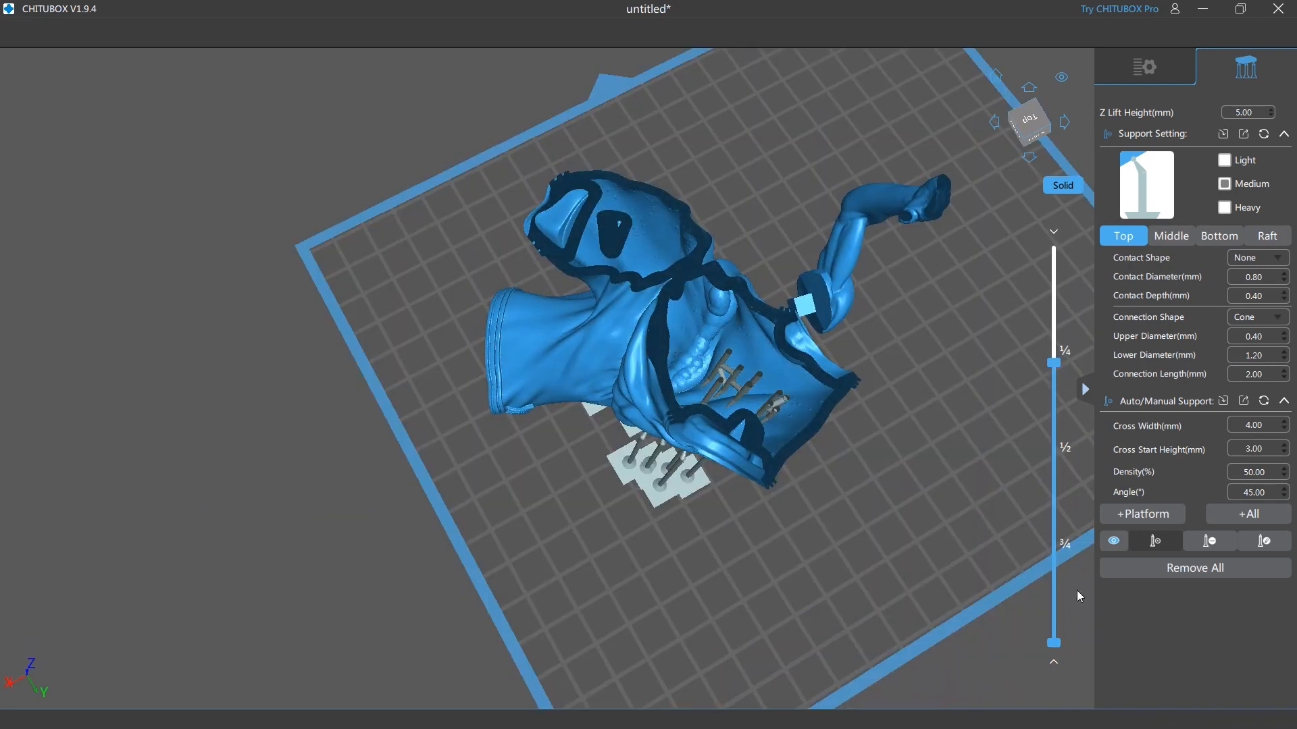
{"action": "left_click_drag", "start_coordinate": [1057, 365], "coordinate": [1054, 316]}
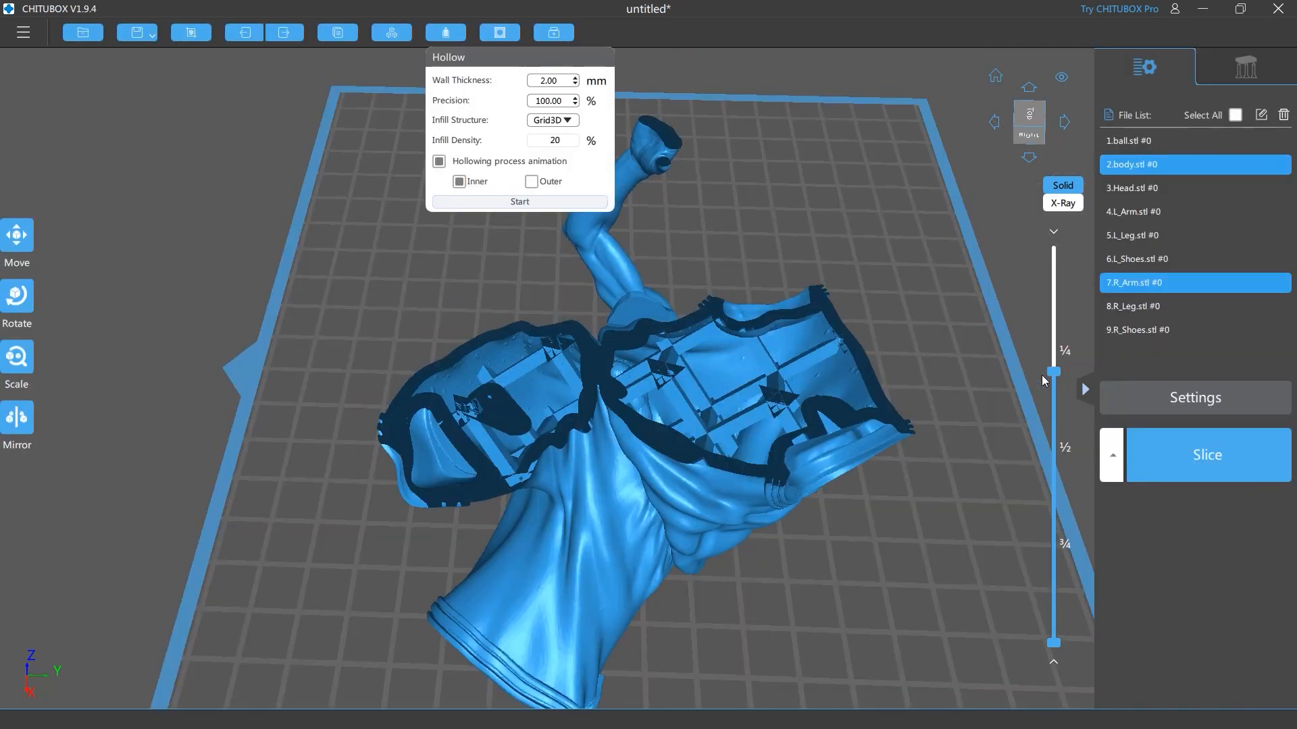
{"action": "left_click_drag", "start_coordinate": [1042, 375], "coordinate": [1039, 274]}
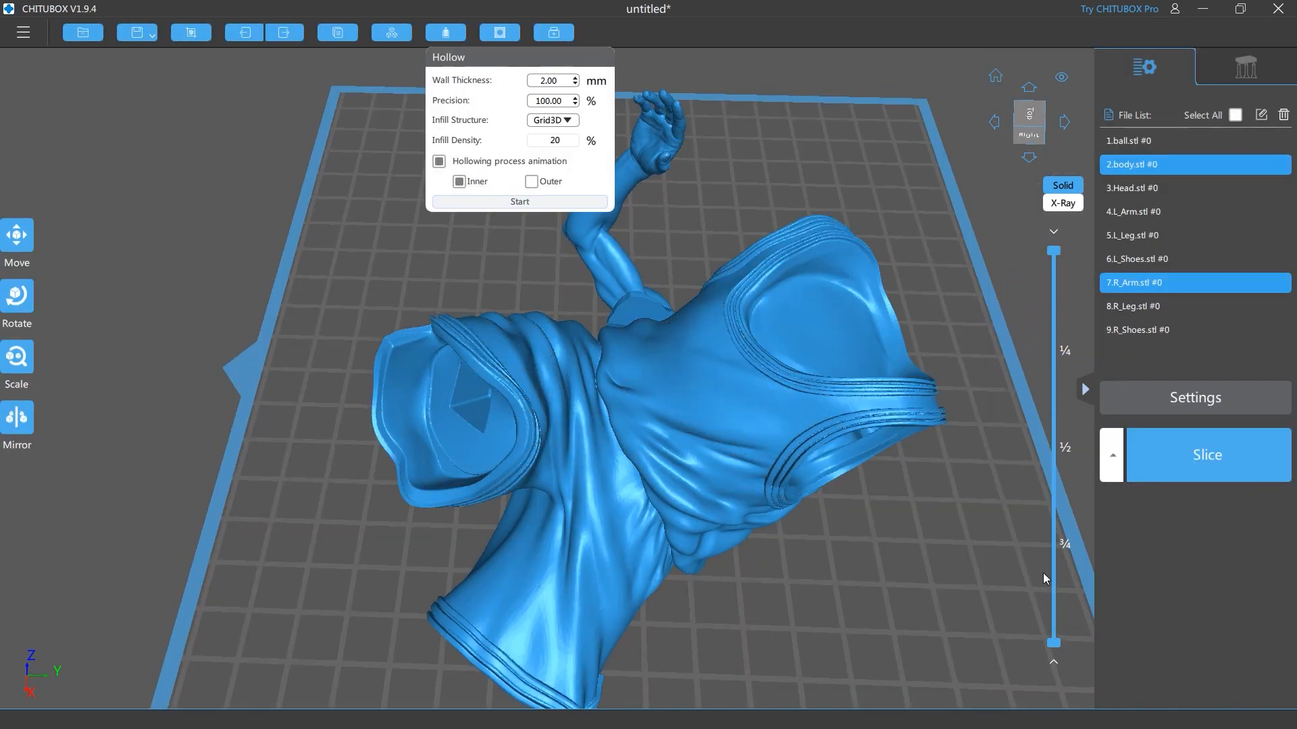
{"action": "mouse_move", "coordinate": [1053, 643]}
{"action": "left_mouse_down"}
{"action": "mouse_move", "coordinate": [1054, 251]}
{"action": "mouse_move", "coordinate": [1053, 642]}
{"action": "left_mouse_up"}
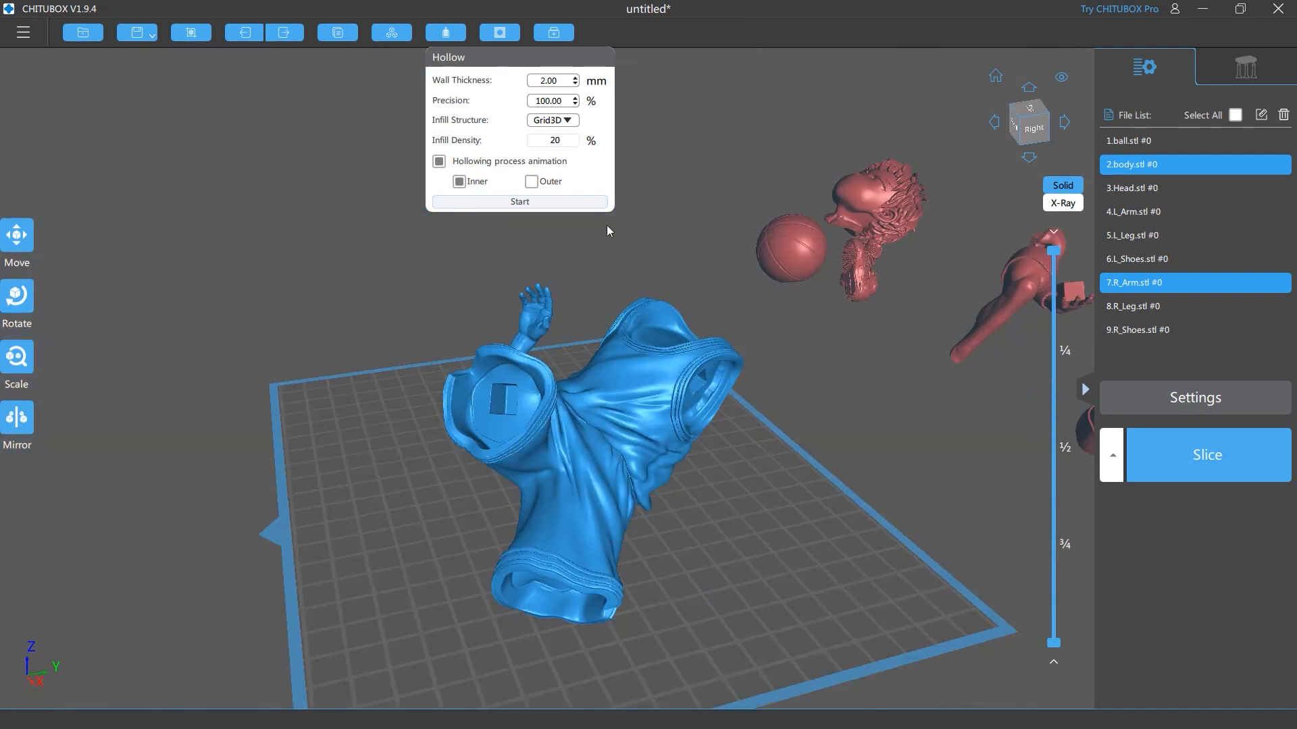
- Examine the holes inside the hollowed body's arm, neck and leg openings from several sides
{"action": "left_click_drag", "start_coordinate": [607, 230], "coordinate": [660, 218]}
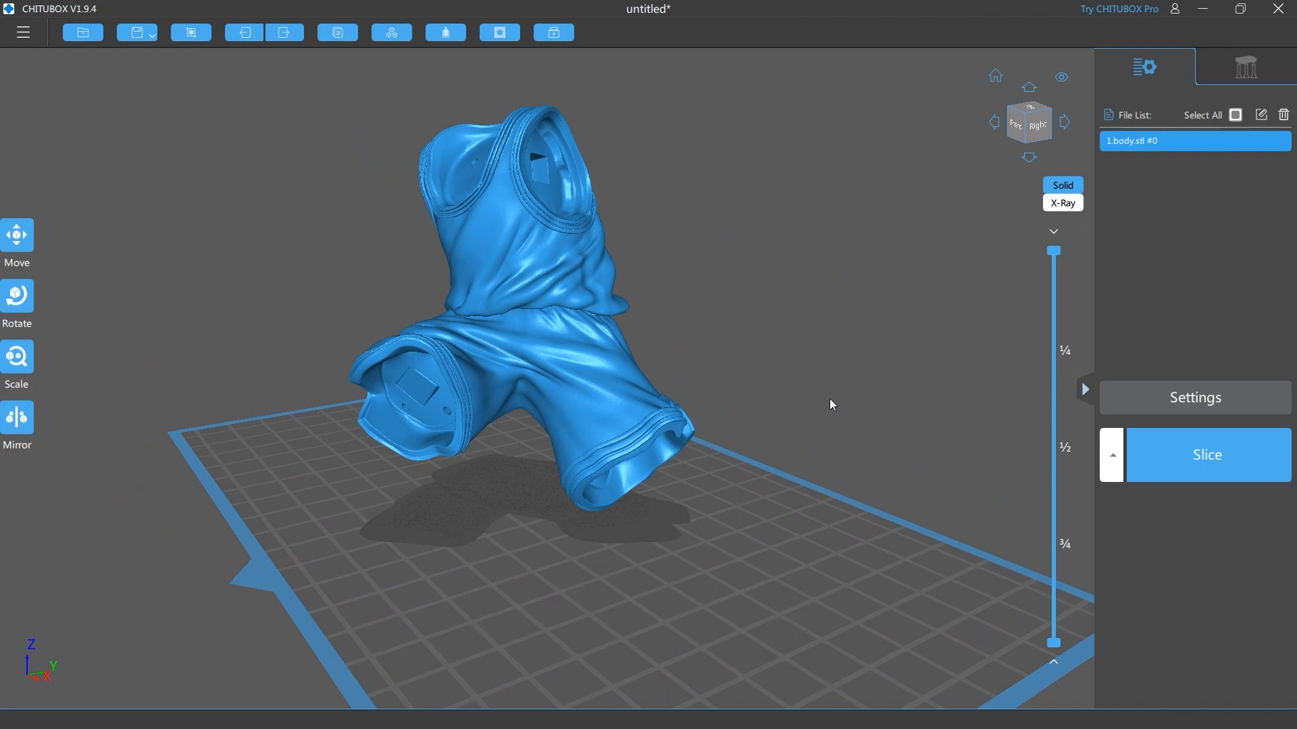
{"action": "scroll", "coordinate": [826, 387], "scroll_direction": "up", "scroll_amount": 1}
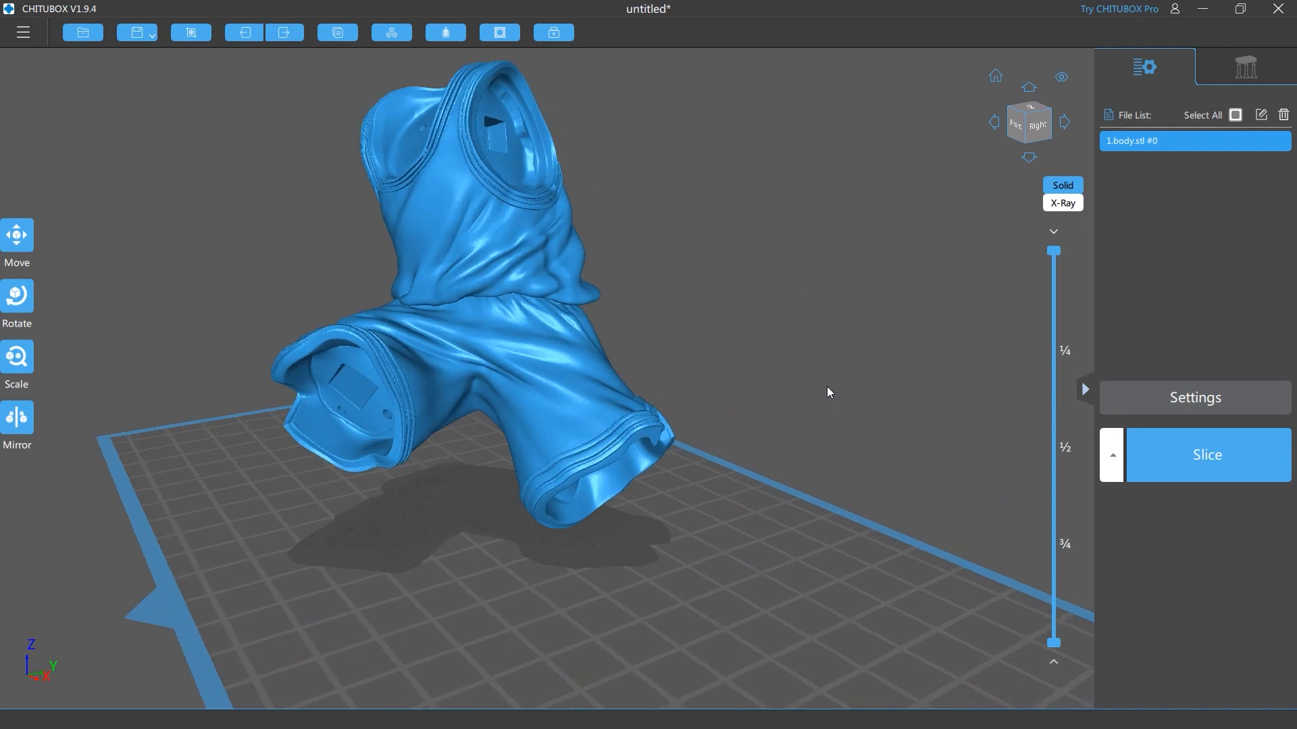
{"action": "right_click_drag", "start_coordinate": [828, 387], "coordinate": [859, 375]}
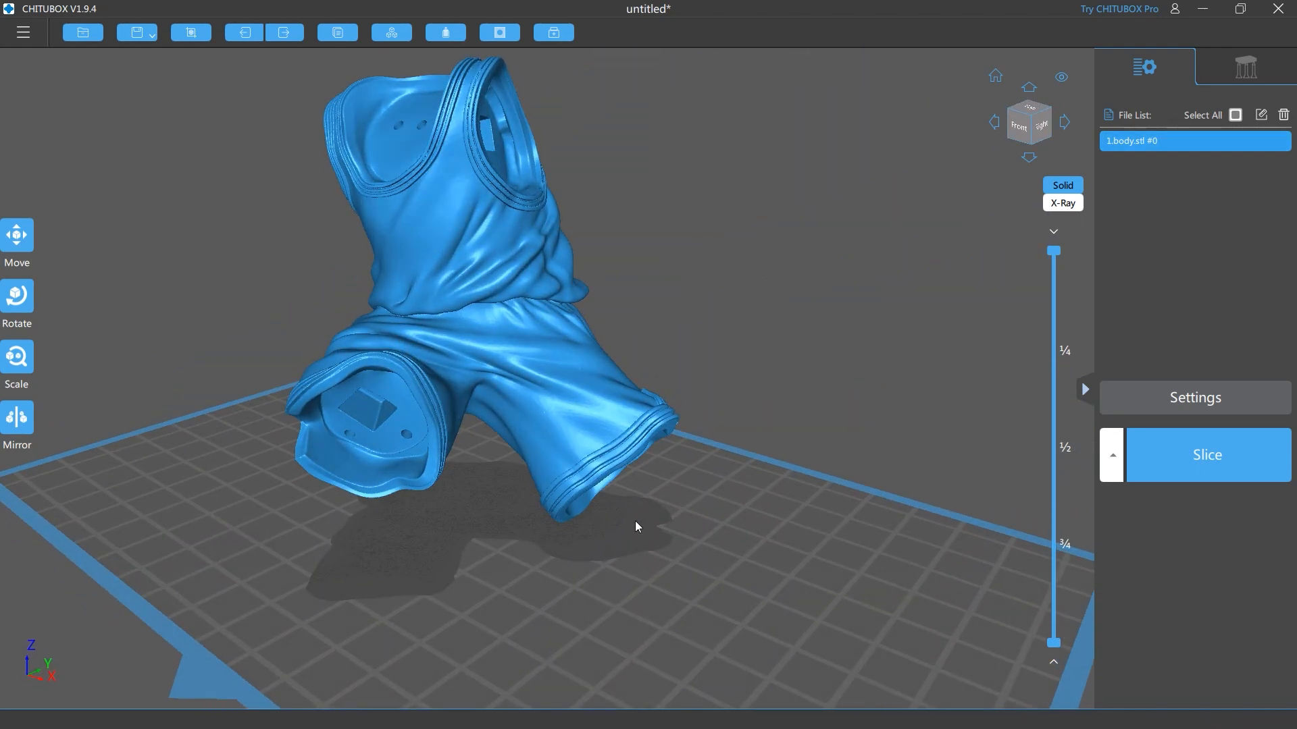
- Cut away the body's upper layers, examine the hollowed interior from above, and restore the full model
{"action": "right_click_drag", "start_coordinate": [438, 367], "coordinate": [798, 328]}
{"action": "right_click_drag", "start_coordinate": [799, 329], "coordinate": [794, 358]}
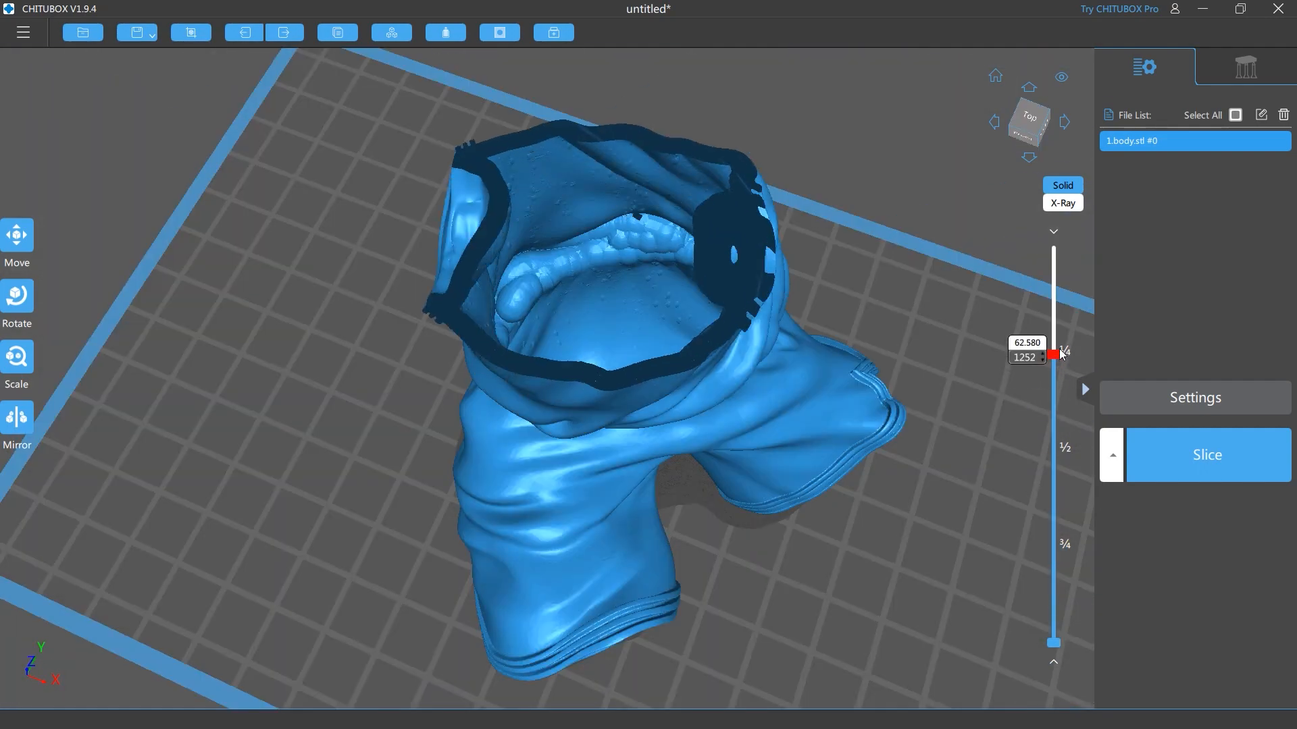
{"action": "left_click_drag", "start_coordinate": [1059, 354], "coordinate": [1054, 150]}
{"action": "right_click_drag", "start_coordinate": [955, 334], "coordinate": [919, 254]}
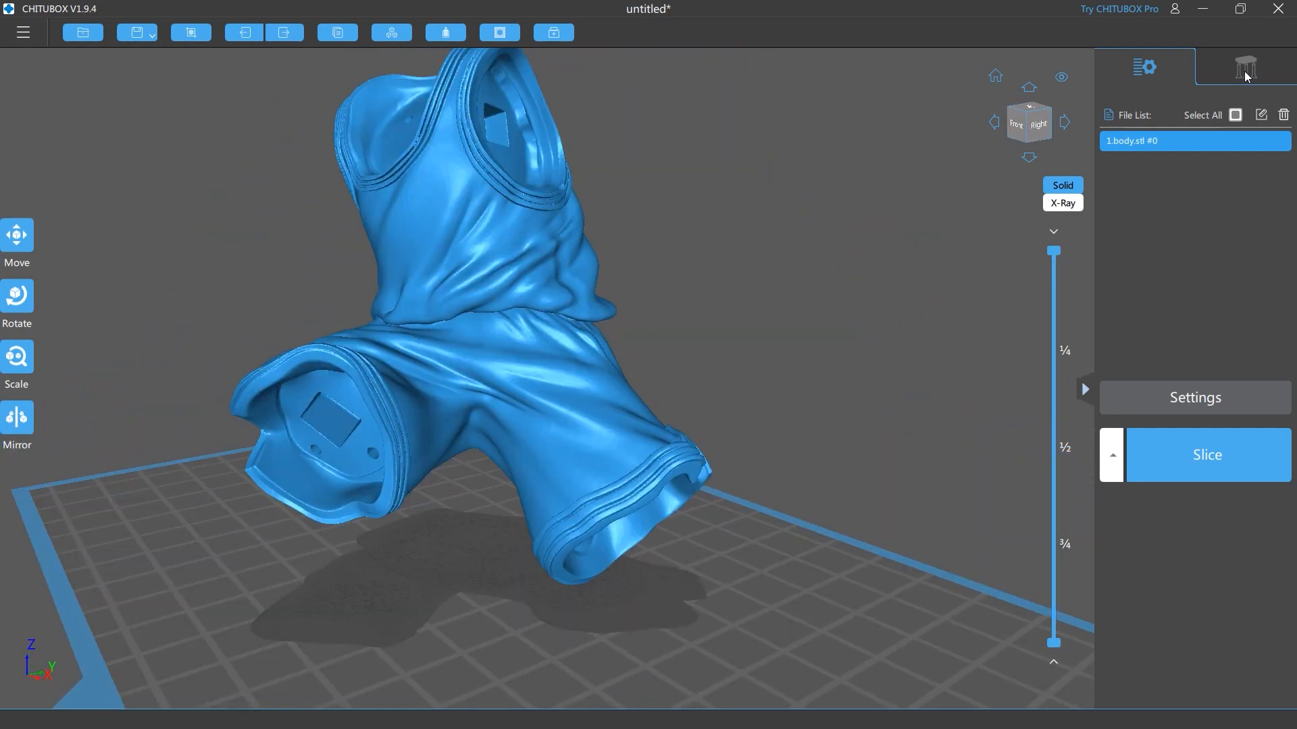
- Generate automatic medium supports on all areas of the hollowed body, including those not above the platform
{"action": "left_click", "coordinate": [1248, 77]}
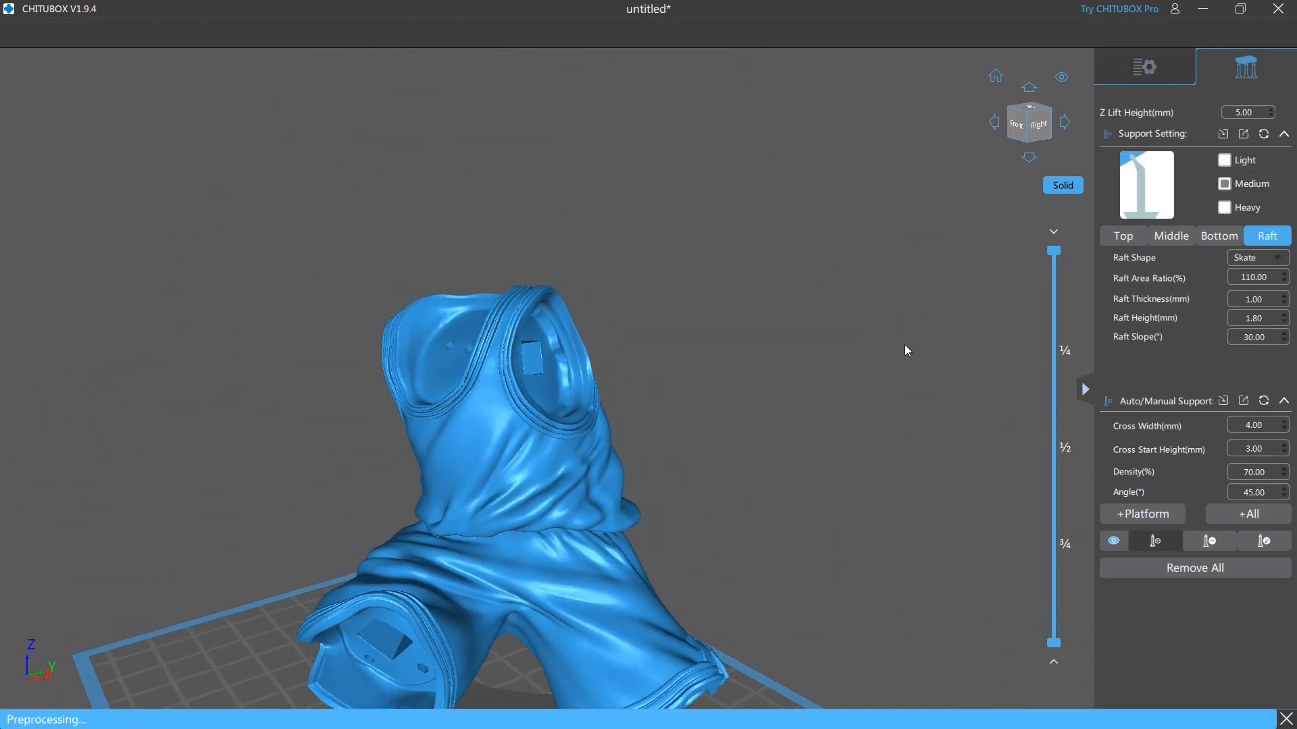
{"action": "right_click_drag", "start_coordinate": [905, 344], "coordinate": [1008, 488]}
{"action": "left_click", "coordinate": [1259, 522]}
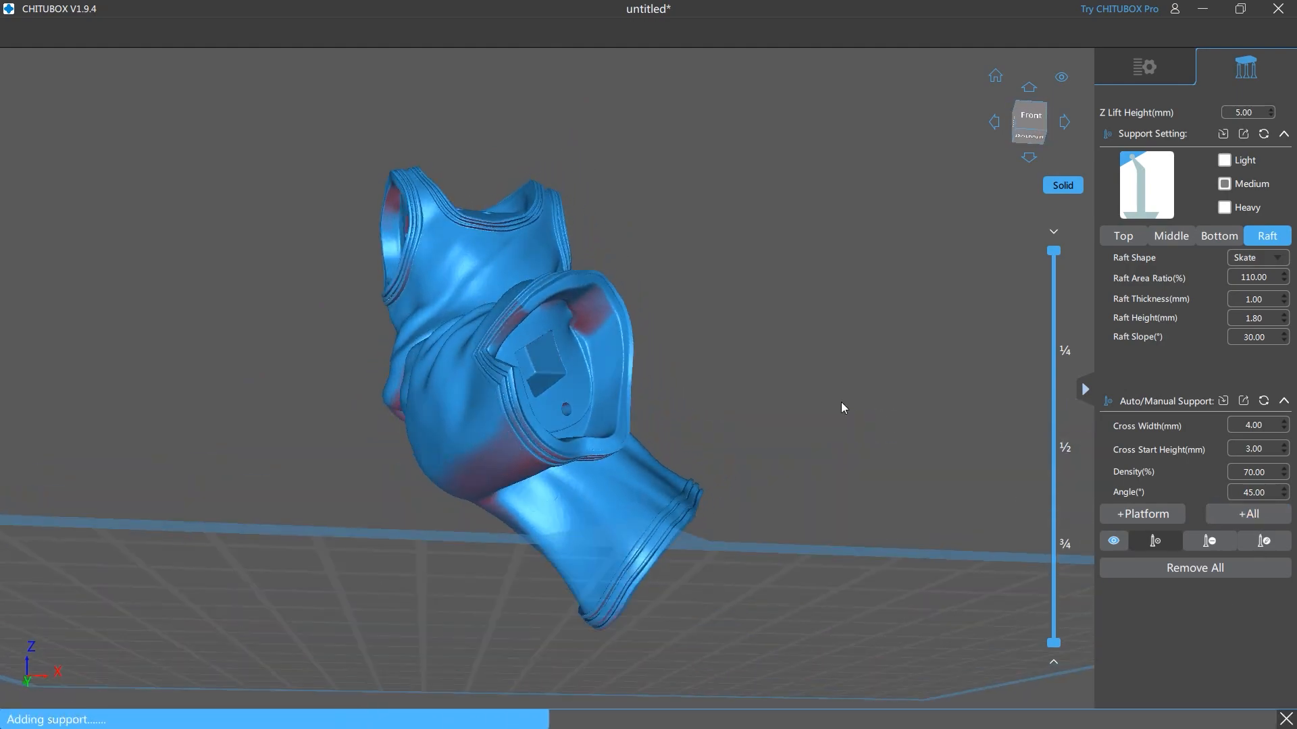
{"action": "right_click_drag", "start_coordinate": [840, 403], "coordinate": [728, 461]}
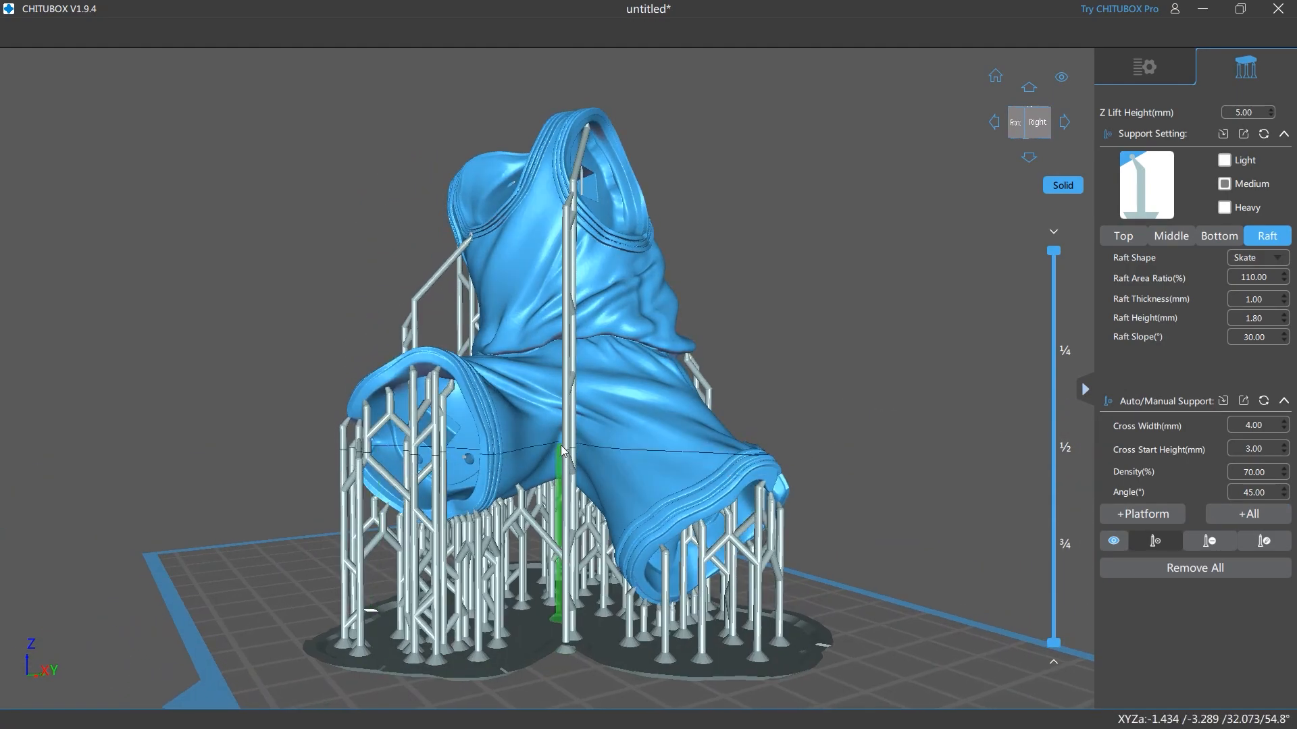
- Examine the skate raft, the support bases and the small model piece among them with the view cut at layer 106
{"action": "right_click_drag", "start_coordinate": [563, 451], "coordinate": [923, 415]}
{"action": "left_click_drag", "start_coordinate": [1055, 250], "coordinate": [1073, 620]}
{"action": "scroll", "coordinate": [899, 581], "scroll_direction": "up", "scroll_amount": 5}
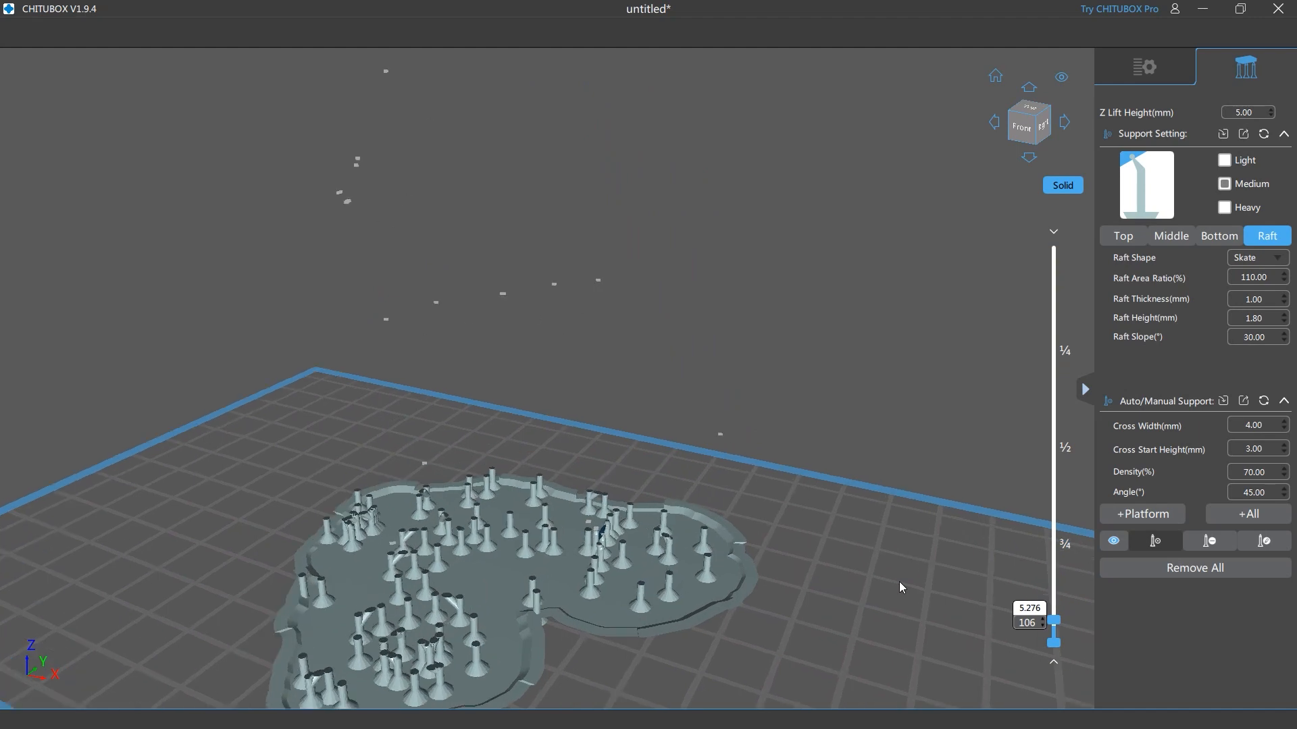
{"action": "middle_click_drag", "start_coordinate": [844, 527], "coordinate": [889, 402]}
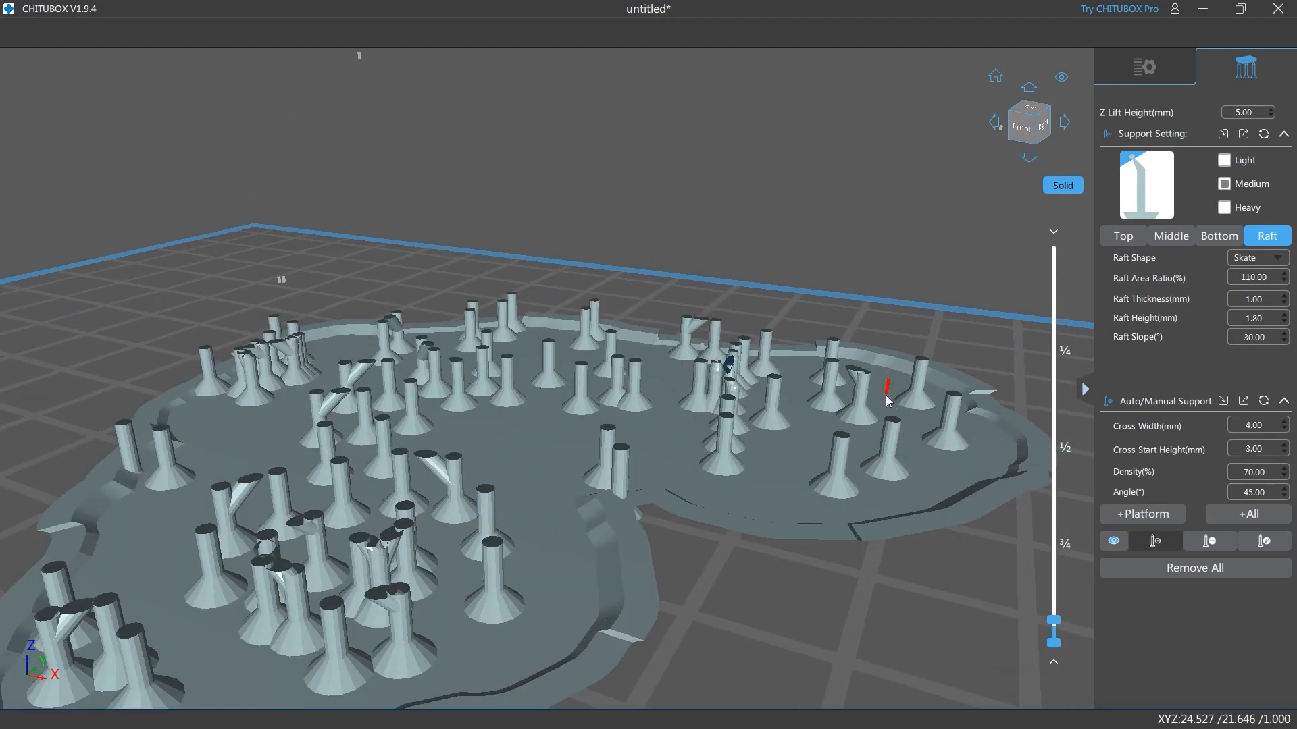
{"action": "mouse_move", "coordinate": [1058, 622]}
{"action": "left_mouse_down"}
{"action": "mouse_move", "coordinate": [1059, 656]}
{"action": "mouse_move", "coordinate": [1061, 628]}
{"action": "left_mouse_up"}
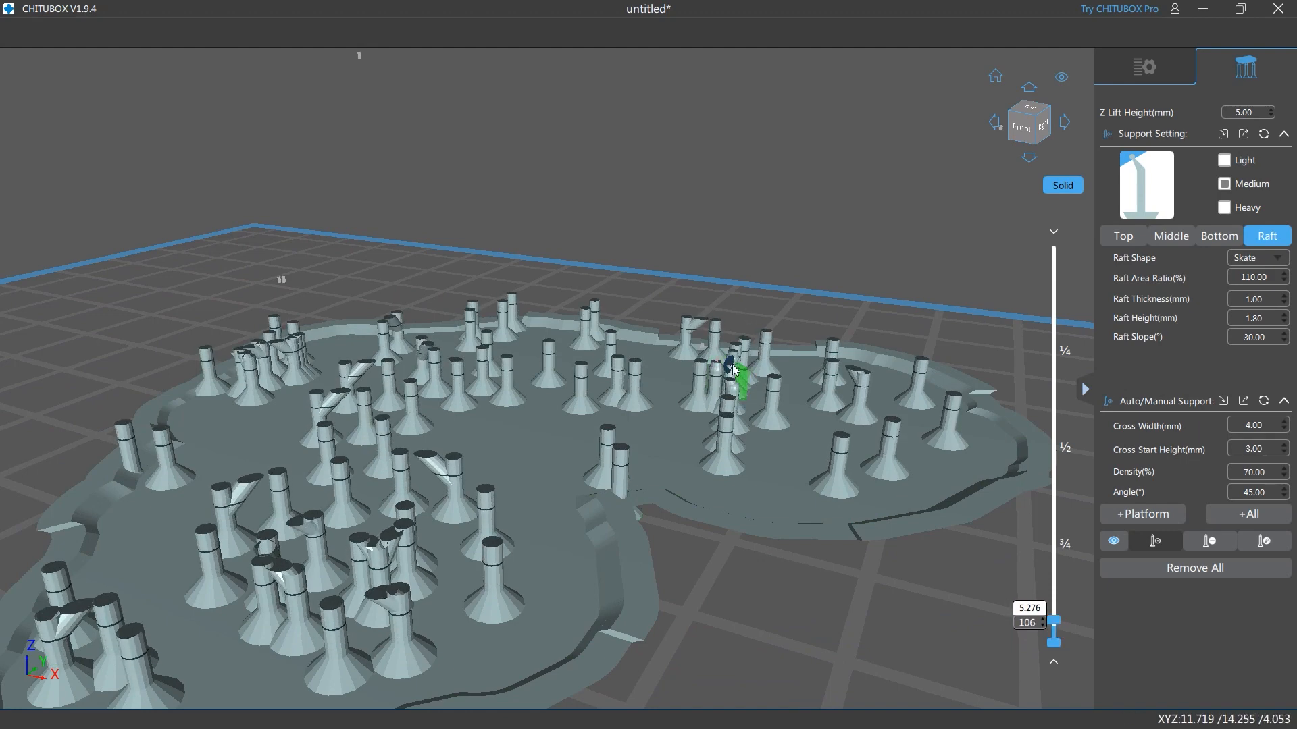
{"action": "scroll", "coordinate": [735, 371], "scroll_direction": "up", "scroll_amount": 6}
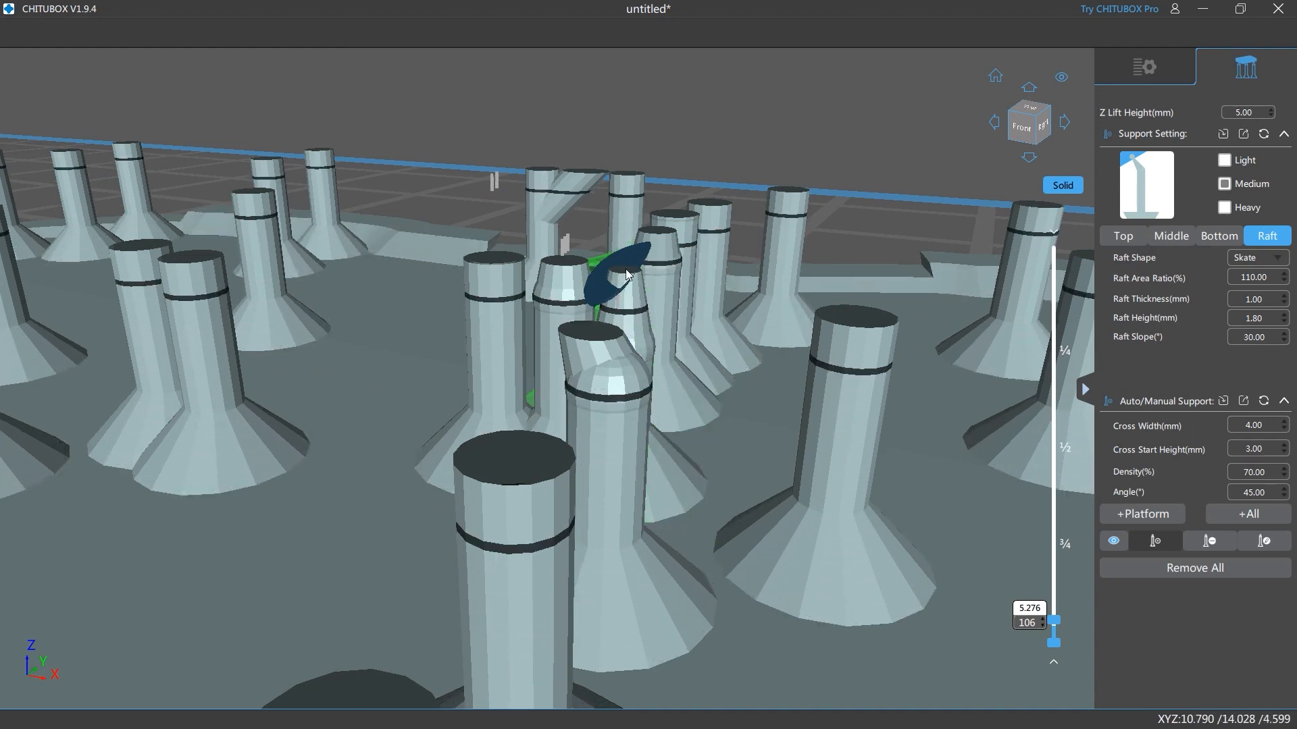
- Raise the layer cut to layer 404 and examine the isolated model pieces between the supports near the body's larger portion
{"action": "left_click_drag", "start_coordinate": [1055, 625], "coordinate": [1057, 586]}
{"action": "scroll", "coordinate": [1000, 550], "scroll_direction": "down", "scroll_amount": 5}
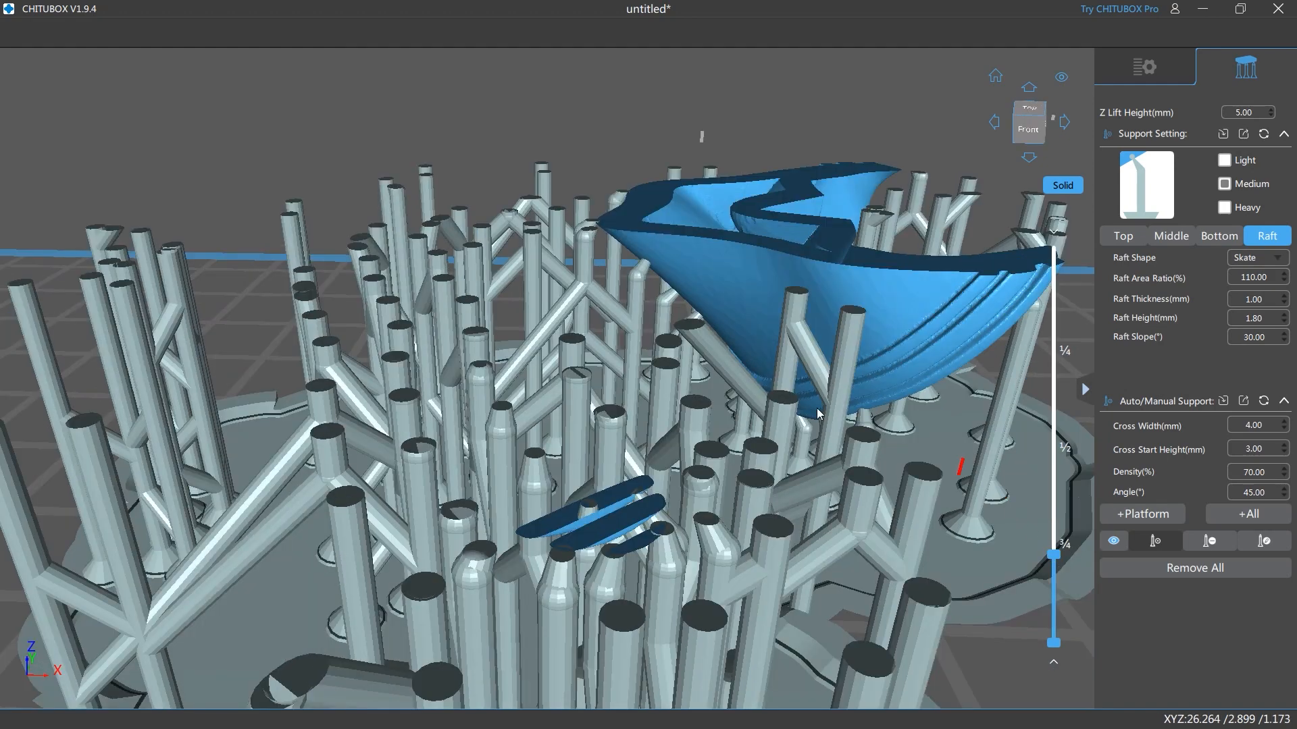
{"action": "left_click_drag", "start_coordinate": [1058, 582], "coordinate": [1057, 559]}
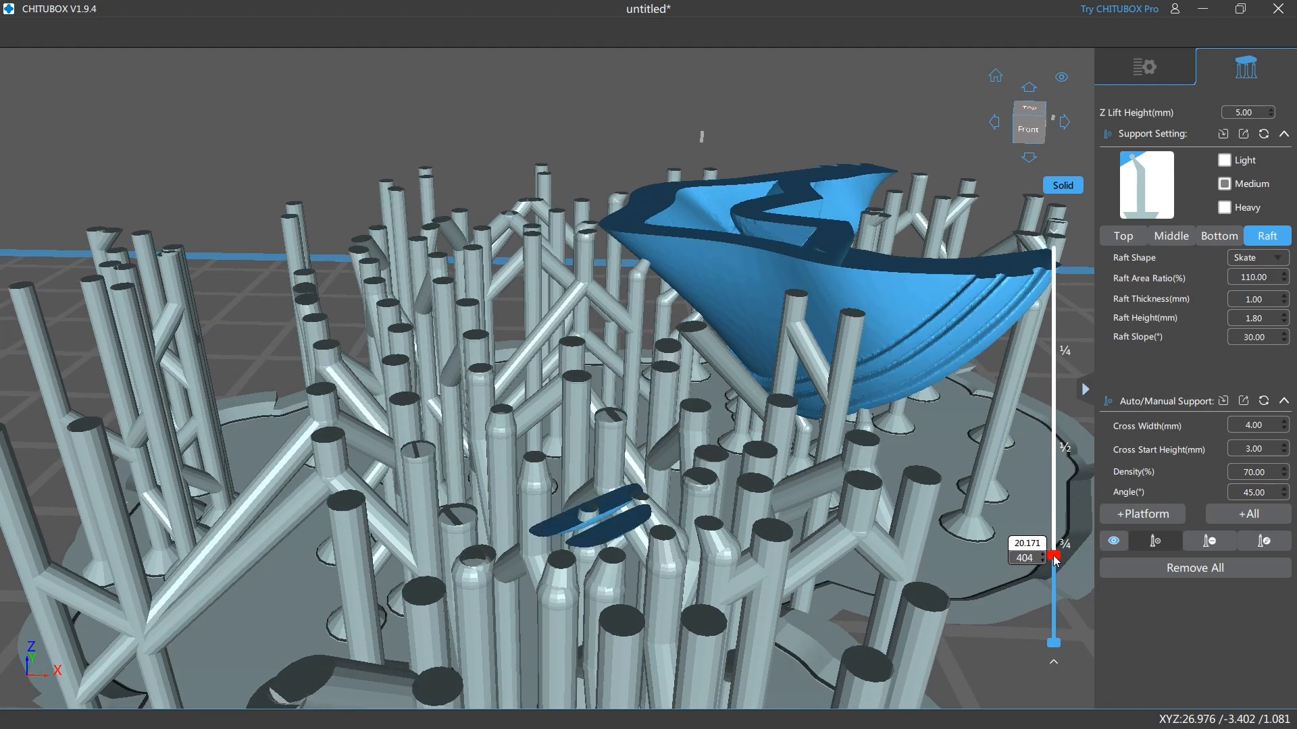
{"action": "right_click_drag", "start_coordinate": [995, 612], "coordinate": [1007, 595]}
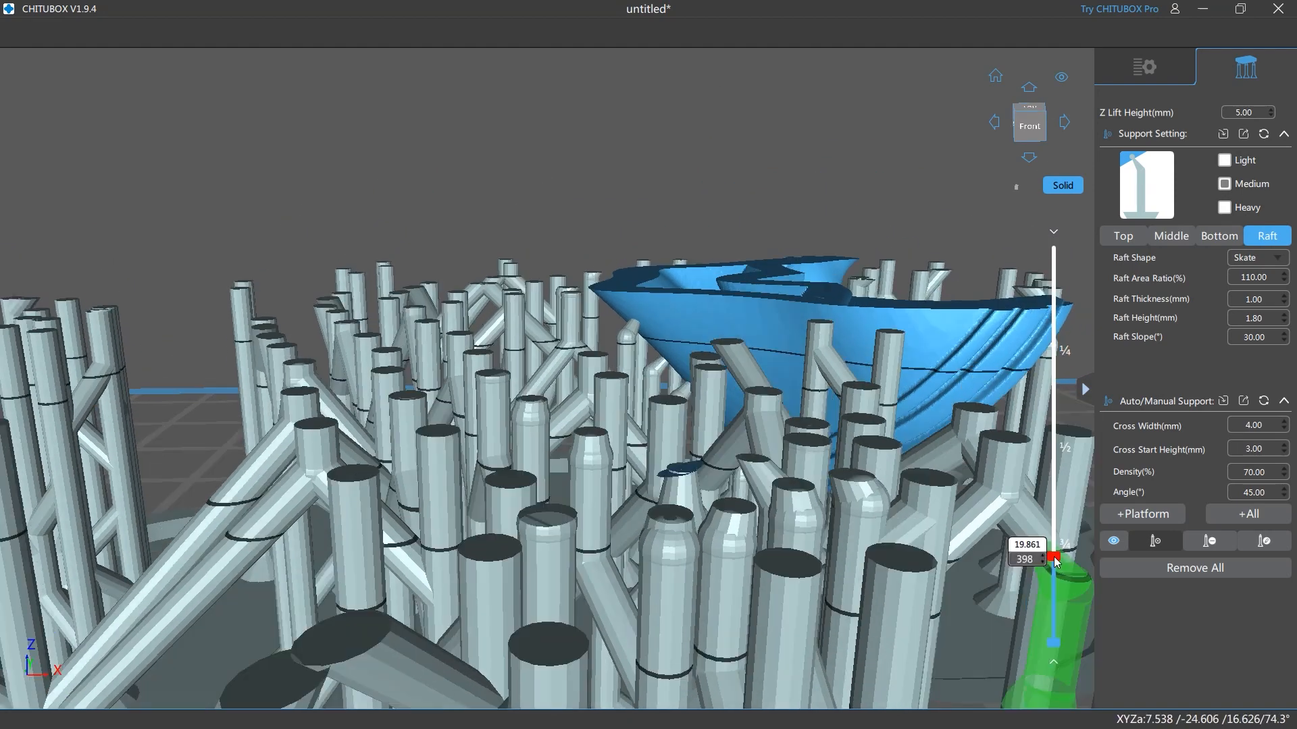
{"action": "left_click_drag", "start_coordinate": [1054, 558], "coordinate": [1056, 557]}
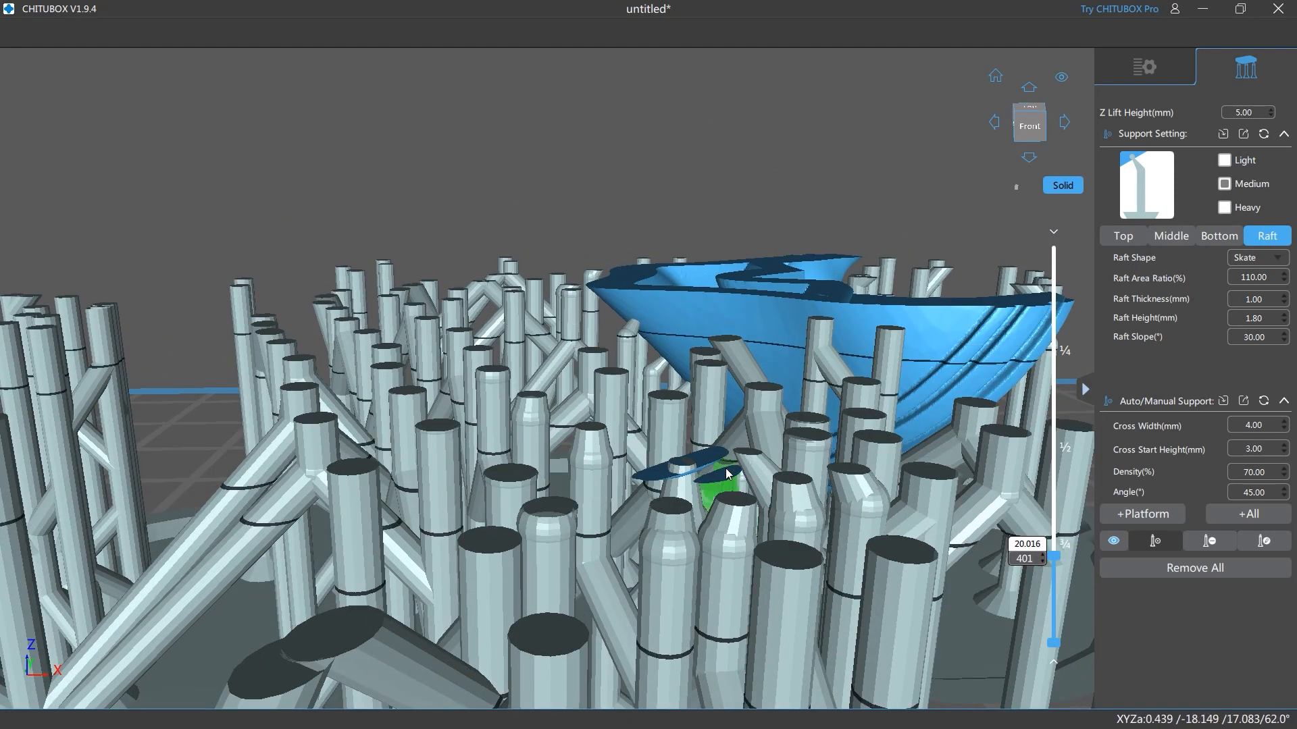
{"action": "scroll", "coordinate": [739, 478], "scroll_direction": "up", "scroll_amount": 5}
{"action": "scroll", "coordinate": [765, 449], "scroll_direction": "down", "scroll_amount": 5}
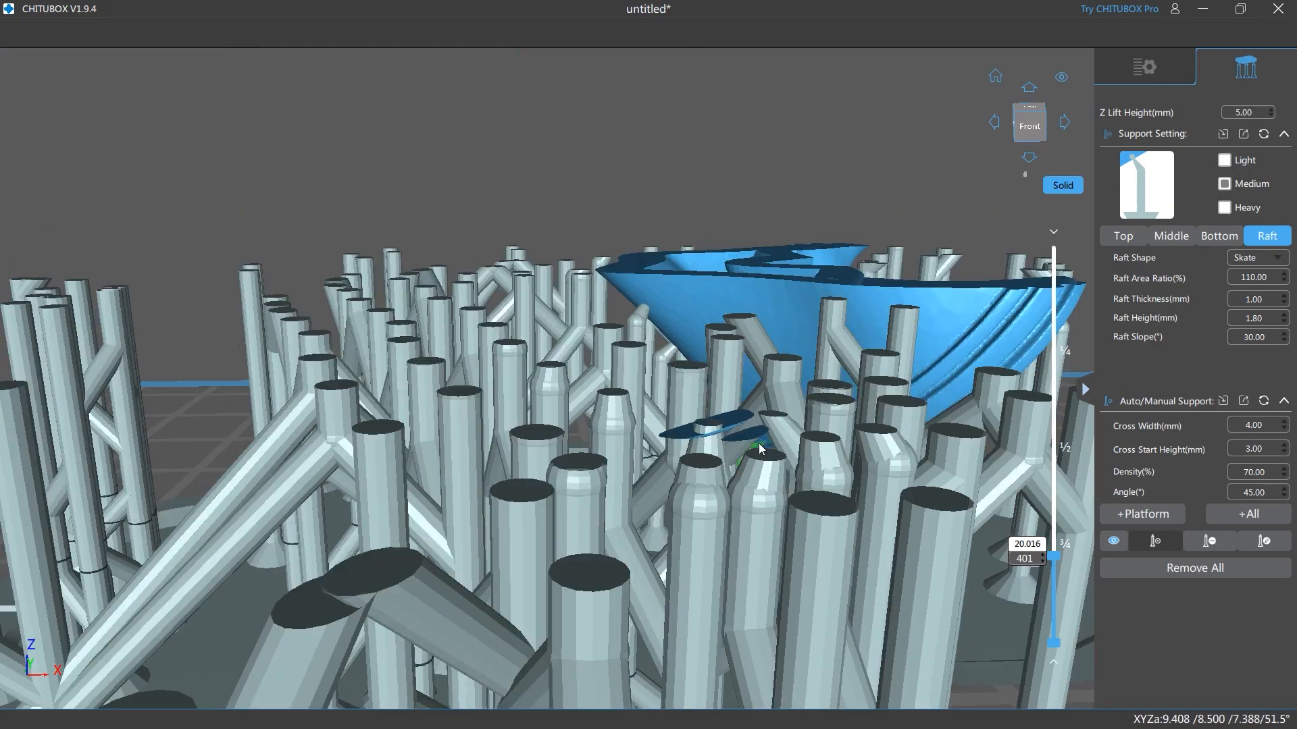
{"action": "key", "text": "Up"}
{"action": "key", "text": "Up"}
{"action": "key", "text": "Up"}
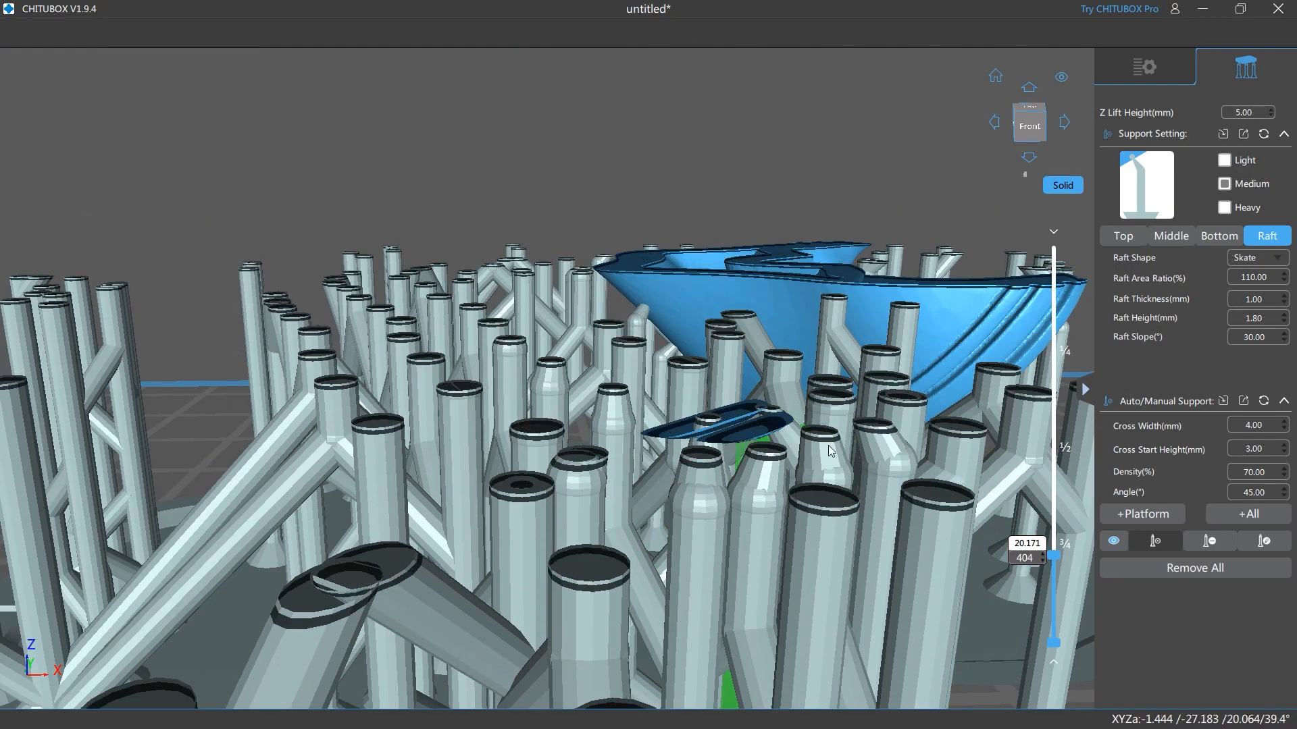
{"action": "right_click_drag", "start_coordinate": [800, 168], "coordinate": [784, 168]}
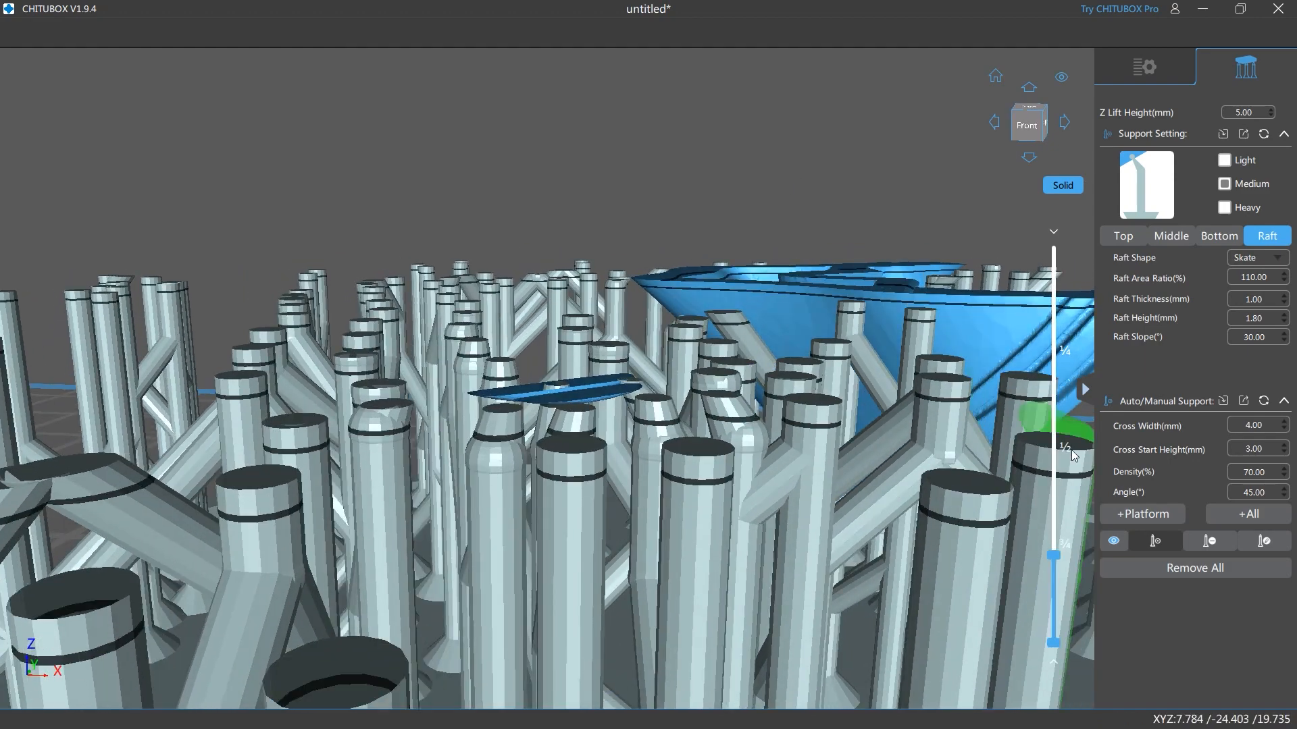
- Hide the support columns and examine from below how the support tips touch the isolated model pieces
{"action": "left_click", "coordinate": [1114, 541]}
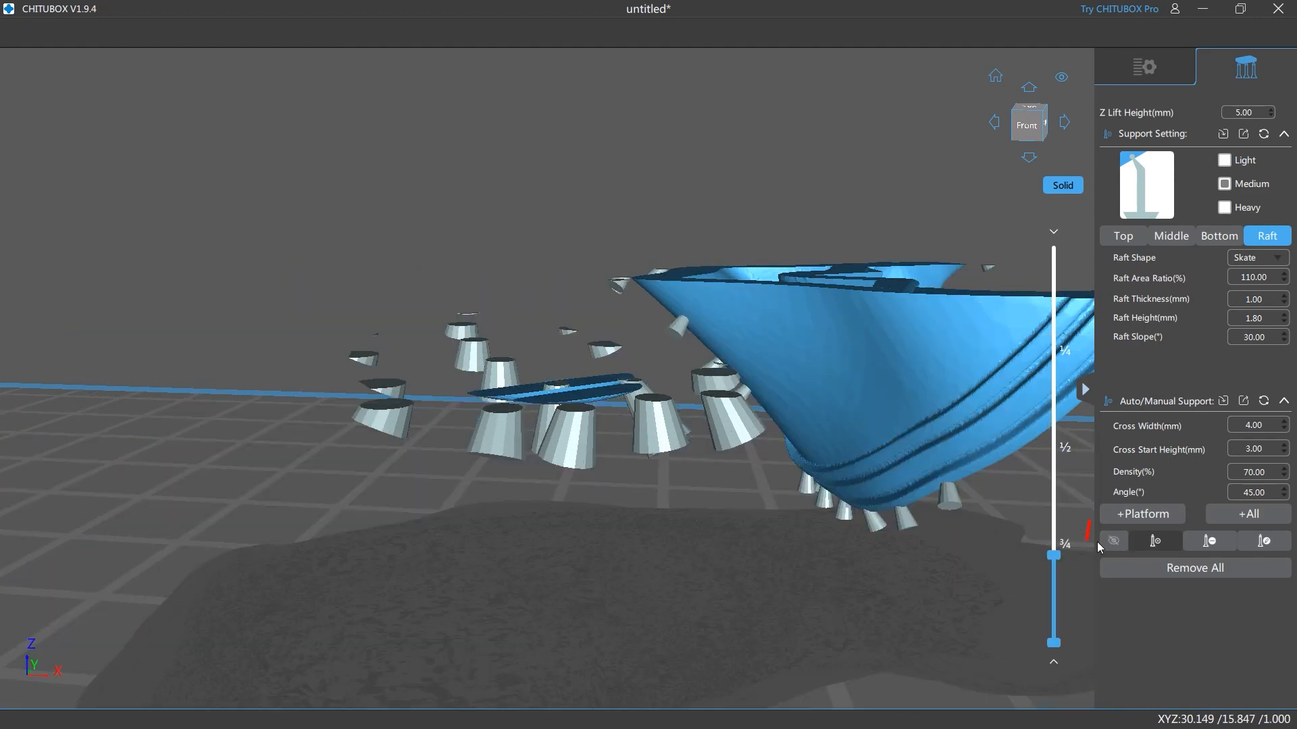
{"action": "right_click_drag", "start_coordinate": [868, 574], "coordinate": [854, 427]}
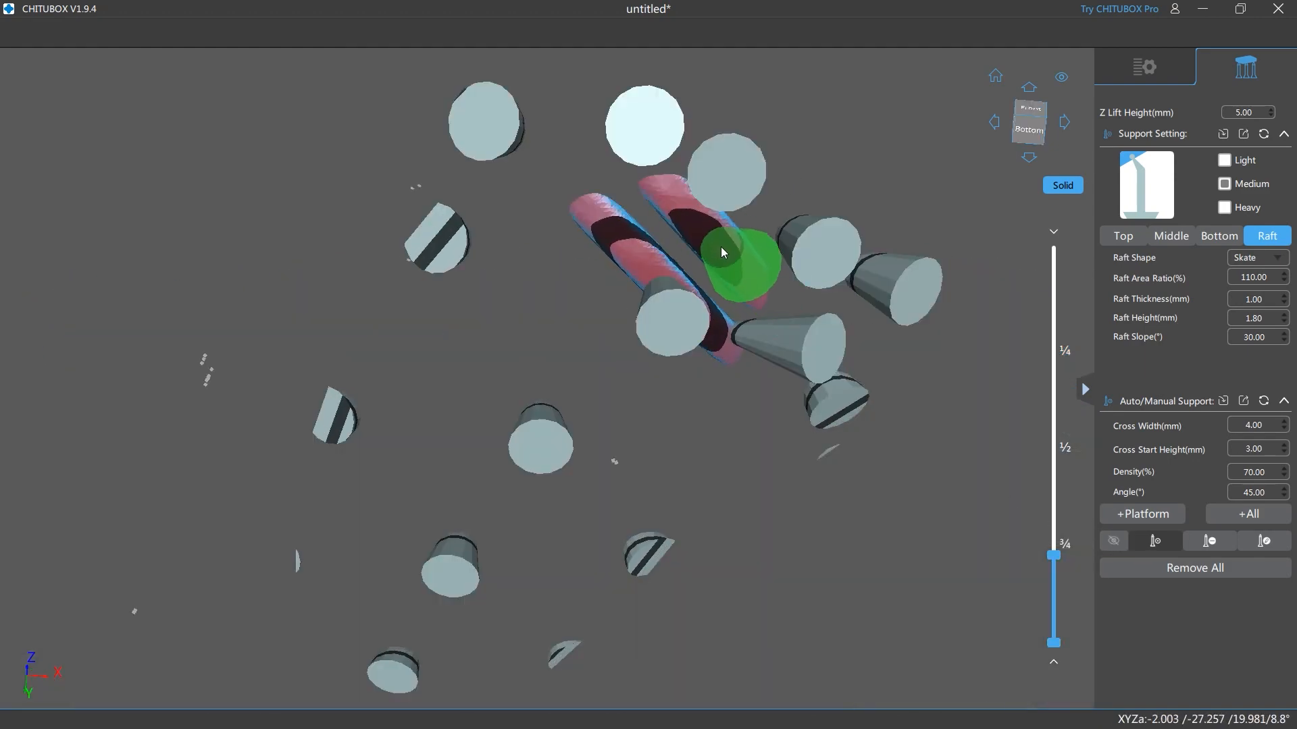
{"action": "left_click", "coordinate": [1053, 556]}
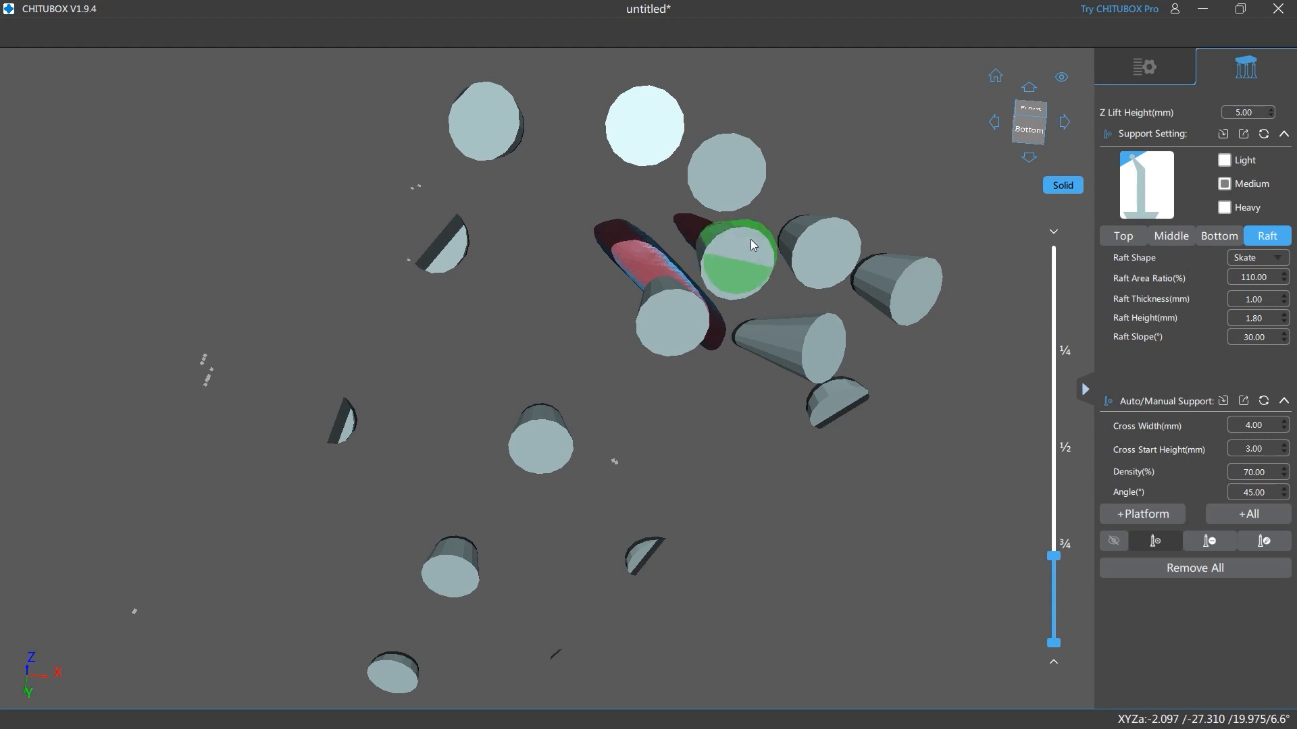
{"action": "scroll", "coordinate": [852, 203], "scroll_direction": "down", "scroll_amount": 5}
{"action": "left_click_drag", "start_coordinate": [865, 210], "coordinate": [870, 356]}
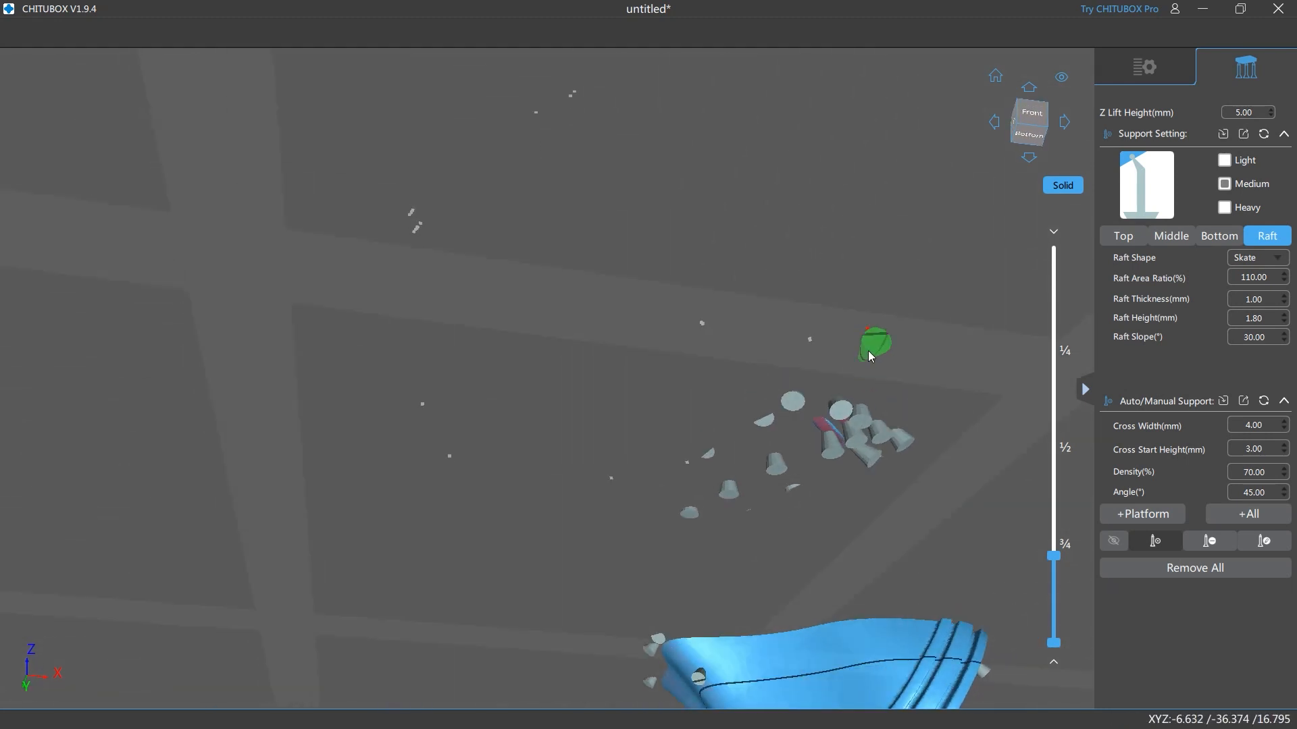
- Examine the body's separately starting lower portions and their support tips at several layer cuts and viewing angles
{"action": "left_click_drag", "start_coordinate": [1052, 558], "coordinate": [1055, 546]}
{"action": "right_click_drag", "start_coordinate": [975, 378], "coordinate": [1031, 463]}
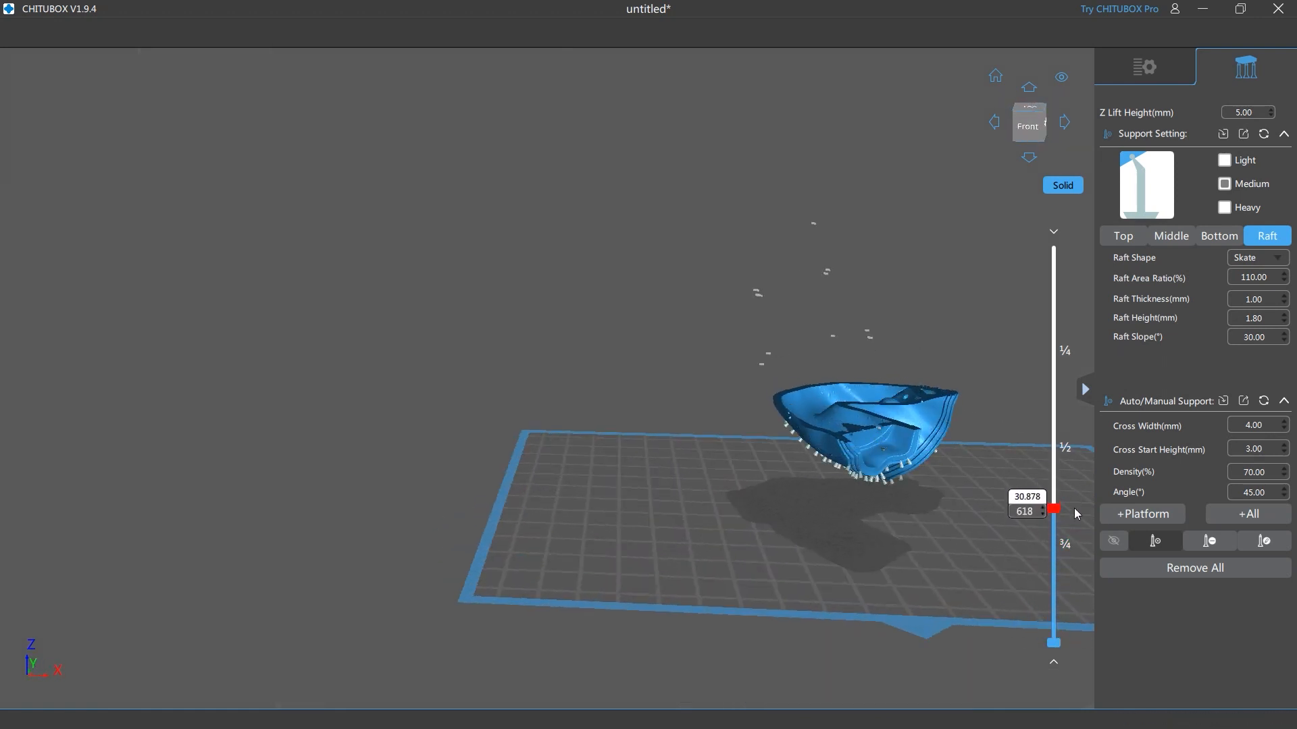
{"action": "left_click_drag", "start_coordinate": [1077, 515], "coordinate": [1075, 554]}
{"action": "right_click_drag", "start_coordinate": [949, 564], "coordinate": [810, 570]}
{"action": "right_click_drag", "start_coordinate": [857, 464], "coordinate": [850, 541]}
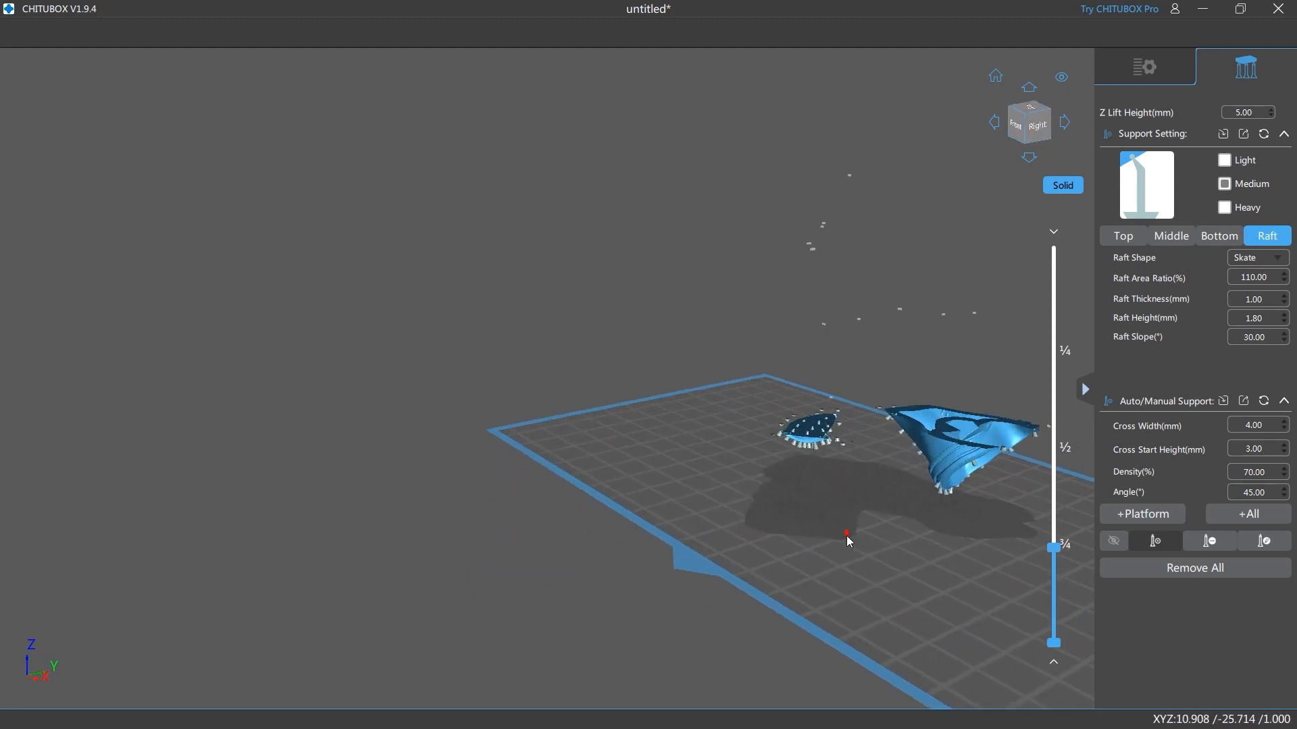
{"action": "right_click_drag", "start_coordinate": [846, 448], "coordinate": [810, 550]}
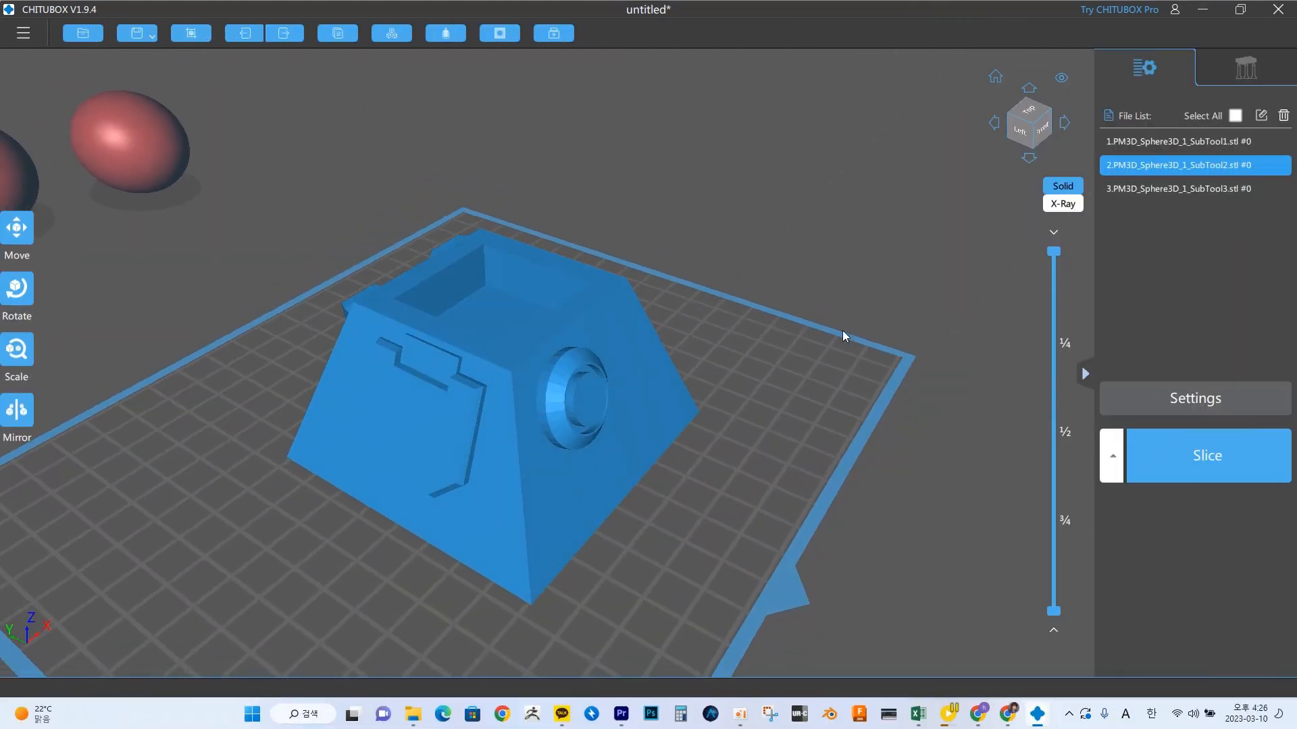
- Hollow the trapezoidal part PM3D_Sphere3D_1_SubTool2.stl inward with 2 mm walls, 100% precision and Grid3D infill at 0% density
{"action": "right_click_drag", "start_coordinate": [842, 333], "coordinate": [869, 215]}
{"action": "right_click_drag", "start_coordinate": [516, 448], "coordinate": [546, 474]}
{"action": "right_click_drag", "start_coordinate": [712, 487], "coordinate": [678, 520]}
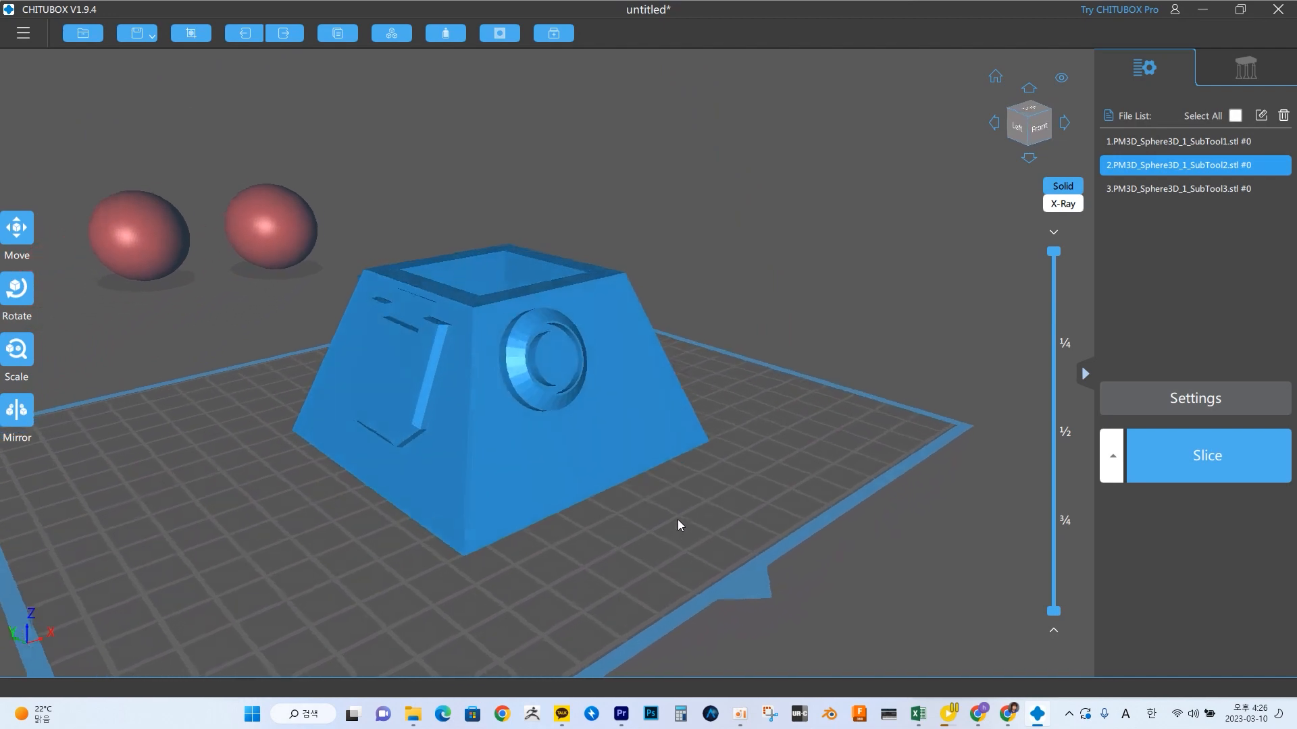
{"action": "left_click", "coordinate": [446, 35]}
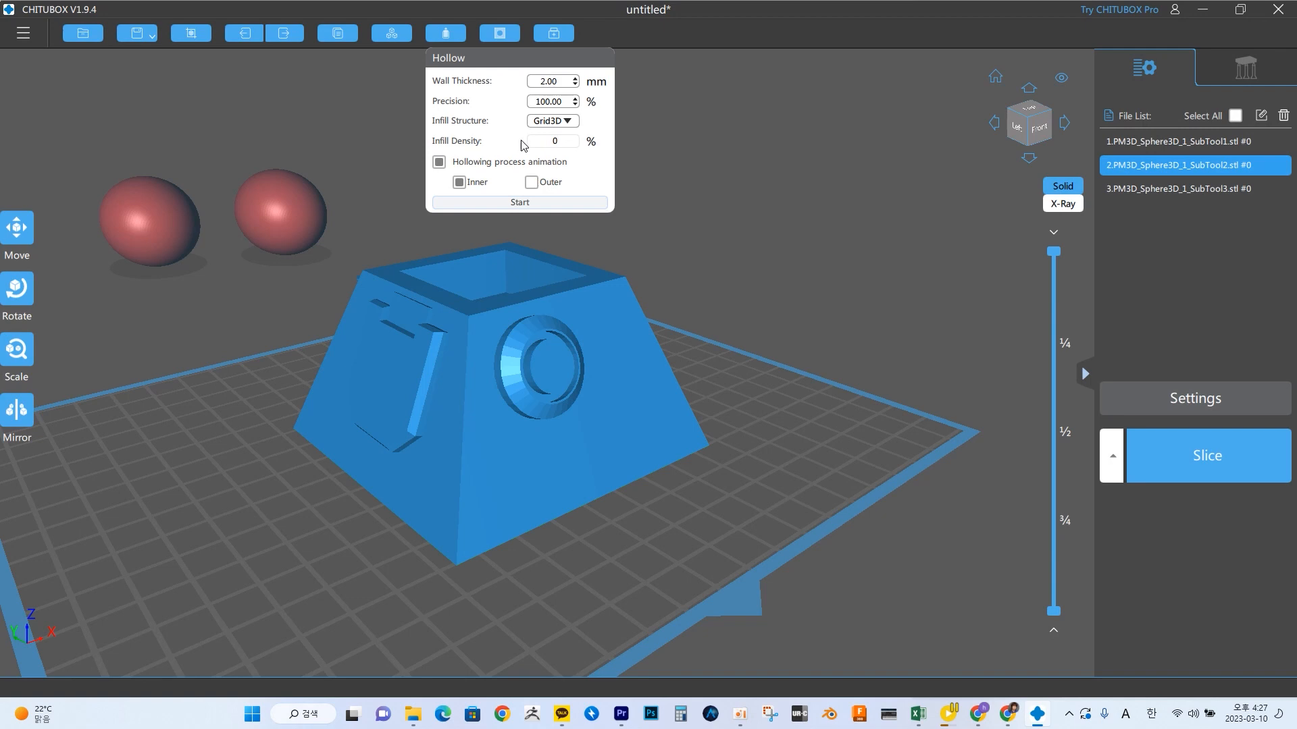
{"action": "left_click", "coordinate": [519, 202]}
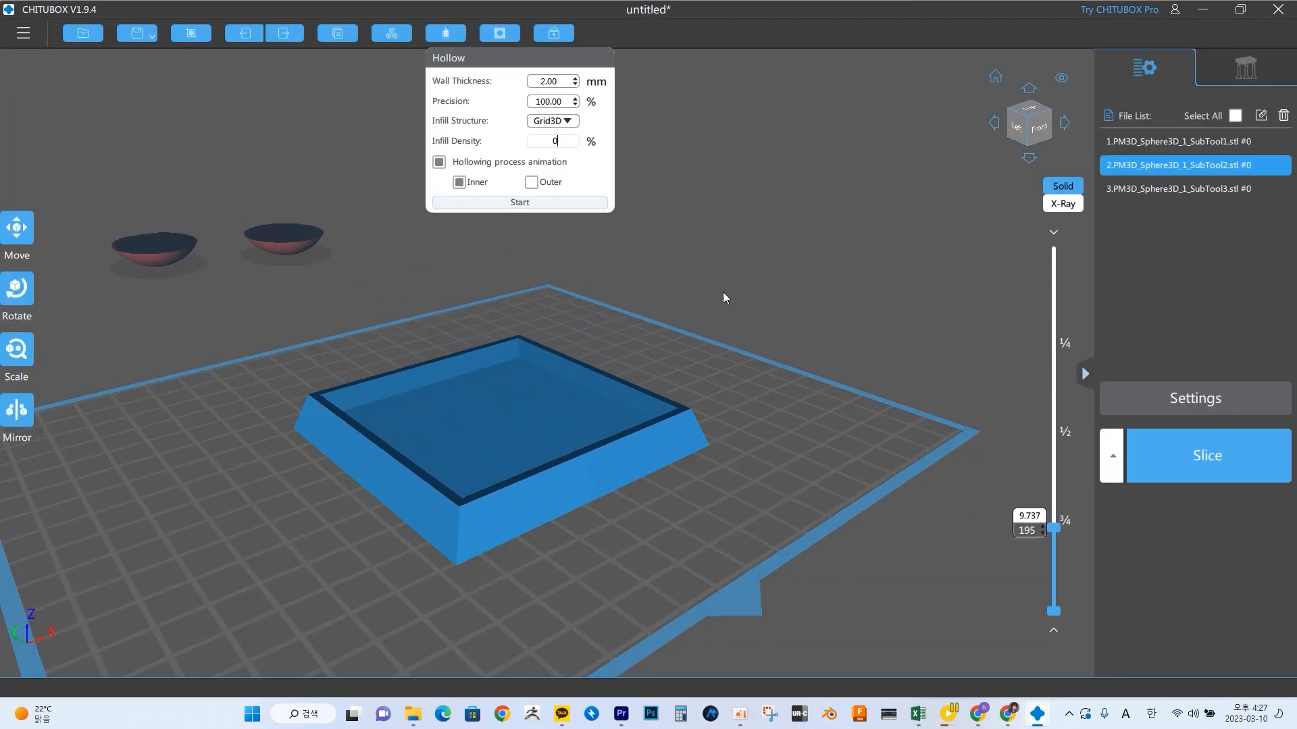
- Turn the hollowed trapezoidal part upside down in view and examine its interior at layer cuts up to about layer 607
{"action": "left_click", "coordinate": [504, 37]}
{"action": "left_click_drag", "start_coordinate": [1058, 250], "coordinate": [816, 425]}
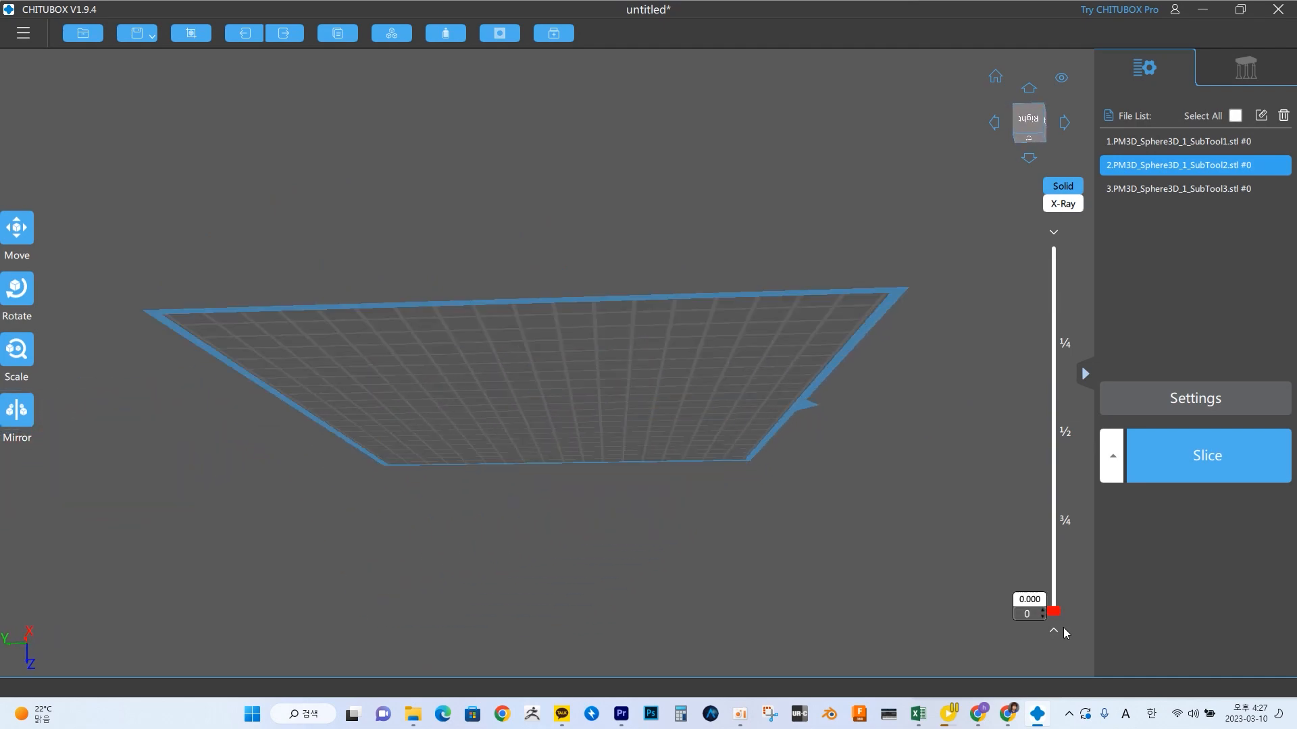
{"action": "right_click_drag", "start_coordinate": [883, 594], "coordinate": [864, 524]}
{"action": "left_click_drag", "start_coordinate": [1054, 605], "coordinate": [1049, 573]}
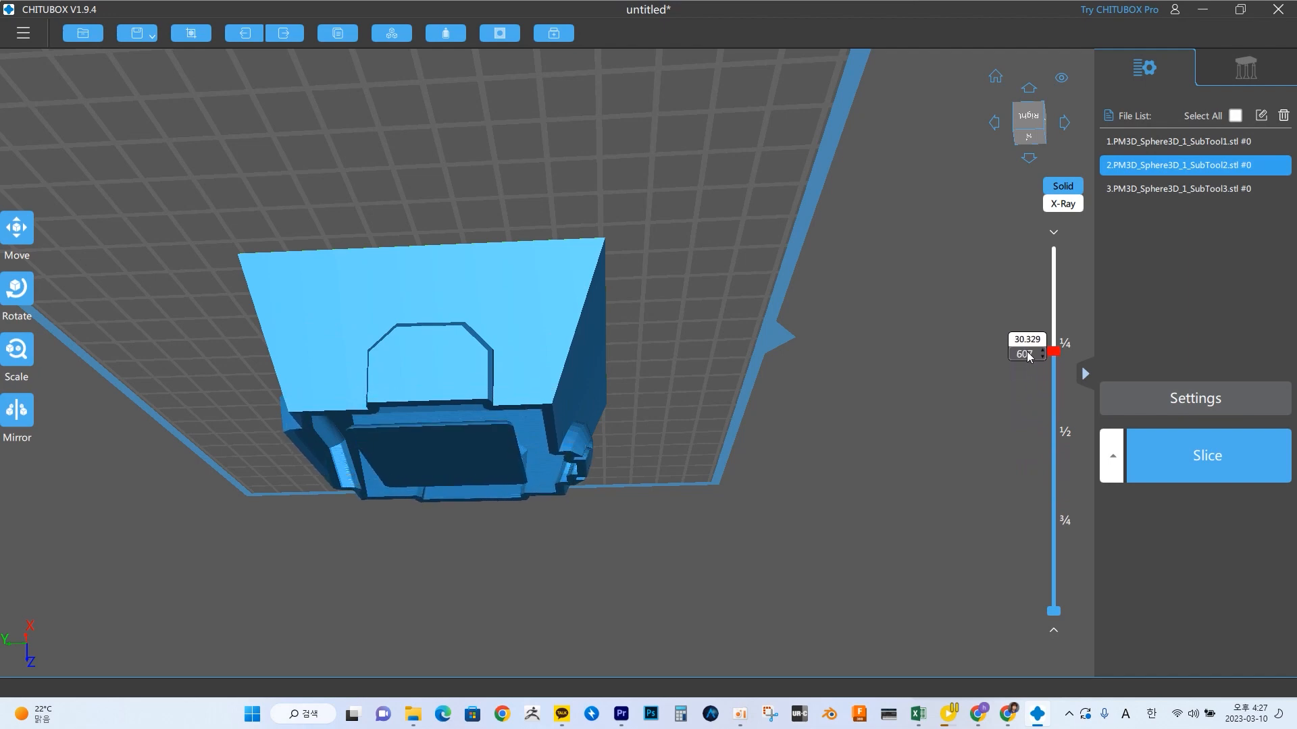
{"action": "scroll", "coordinate": [784, 520], "scroll_direction": "up", "scroll_amount": 3}
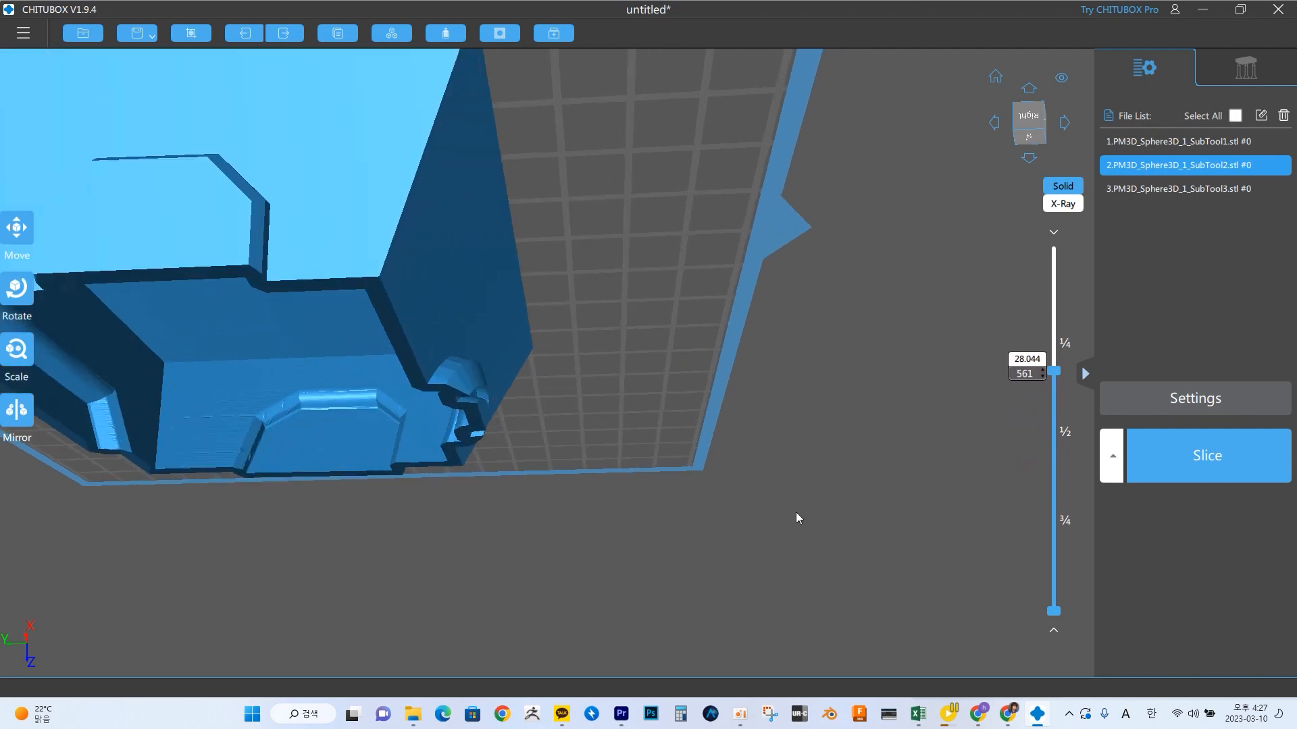
{"action": "left_click_drag", "start_coordinate": [1054, 371], "coordinate": [1047, 367]}
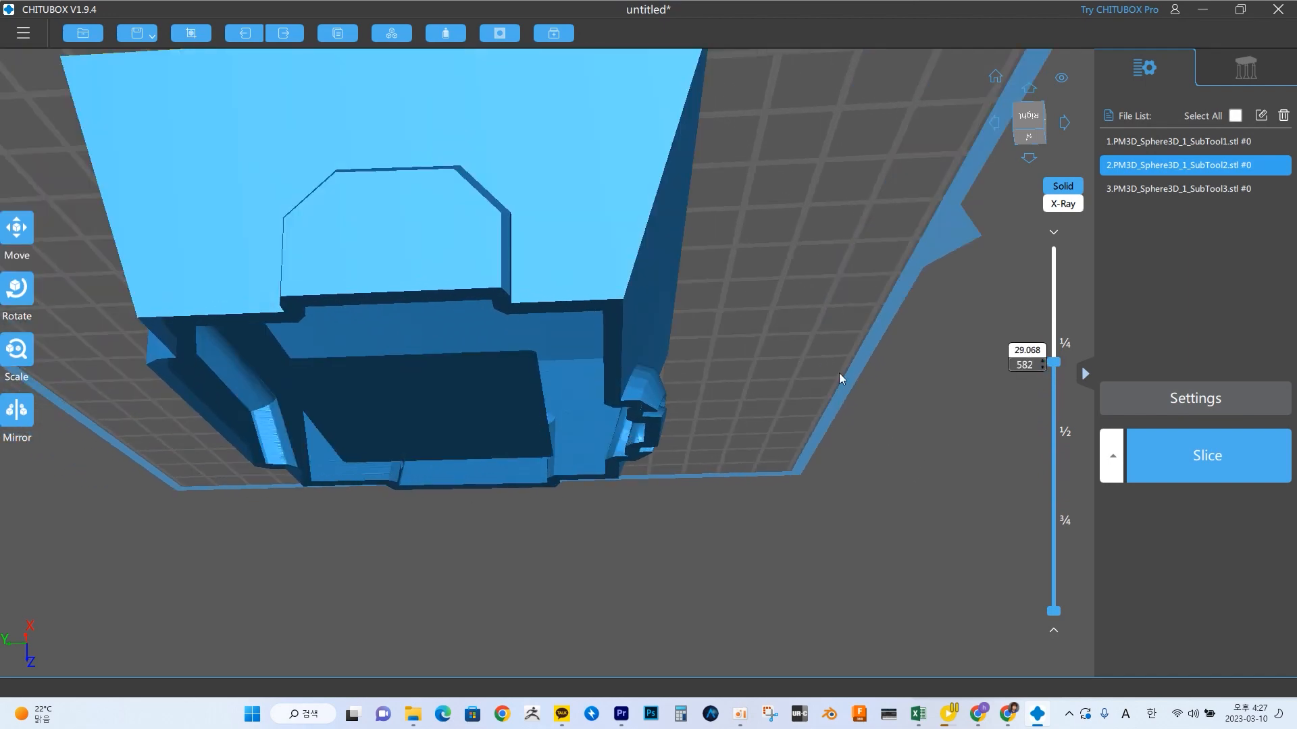
- Examine the square recess and surrounding cavity inside the trapezoidal part at layer cuts between 582 and 721
{"action": "left_click_drag", "start_coordinate": [729, 570], "coordinate": [736, 544]}
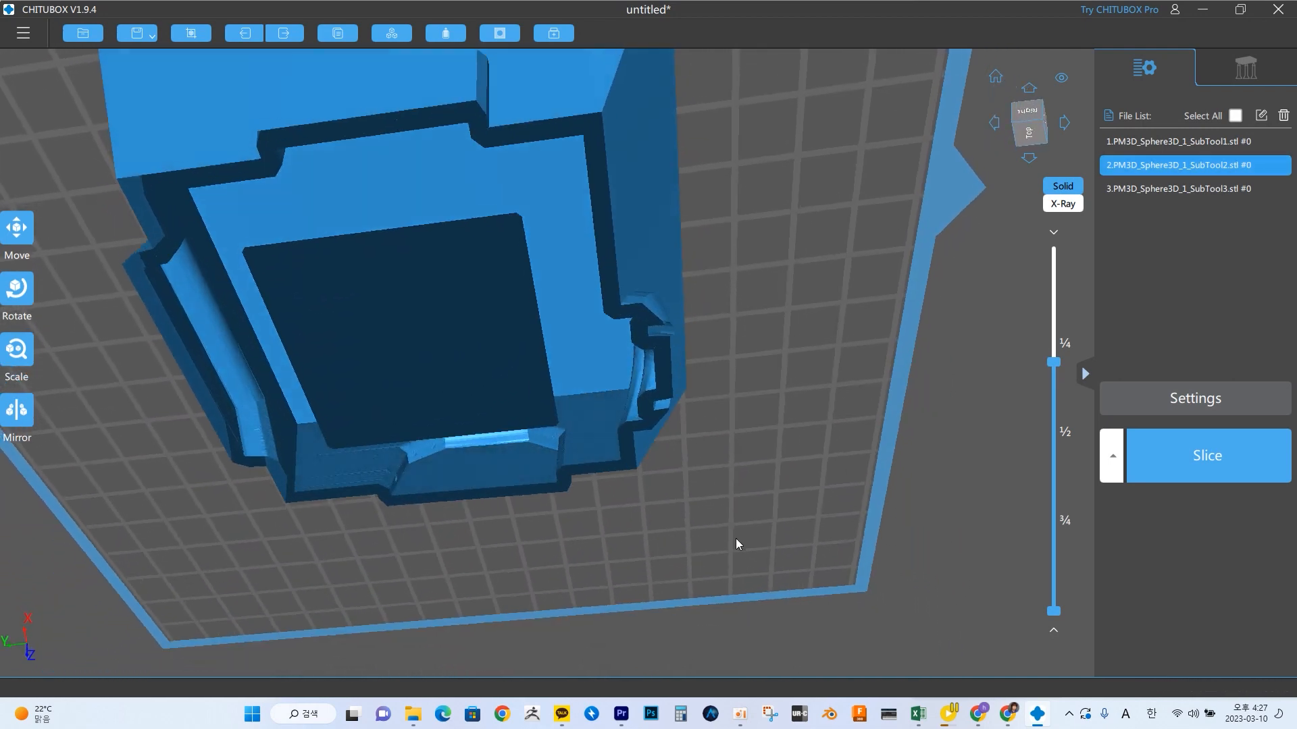
{"action": "left_click_drag", "start_coordinate": [799, 492], "coordinate": [457, 198]}
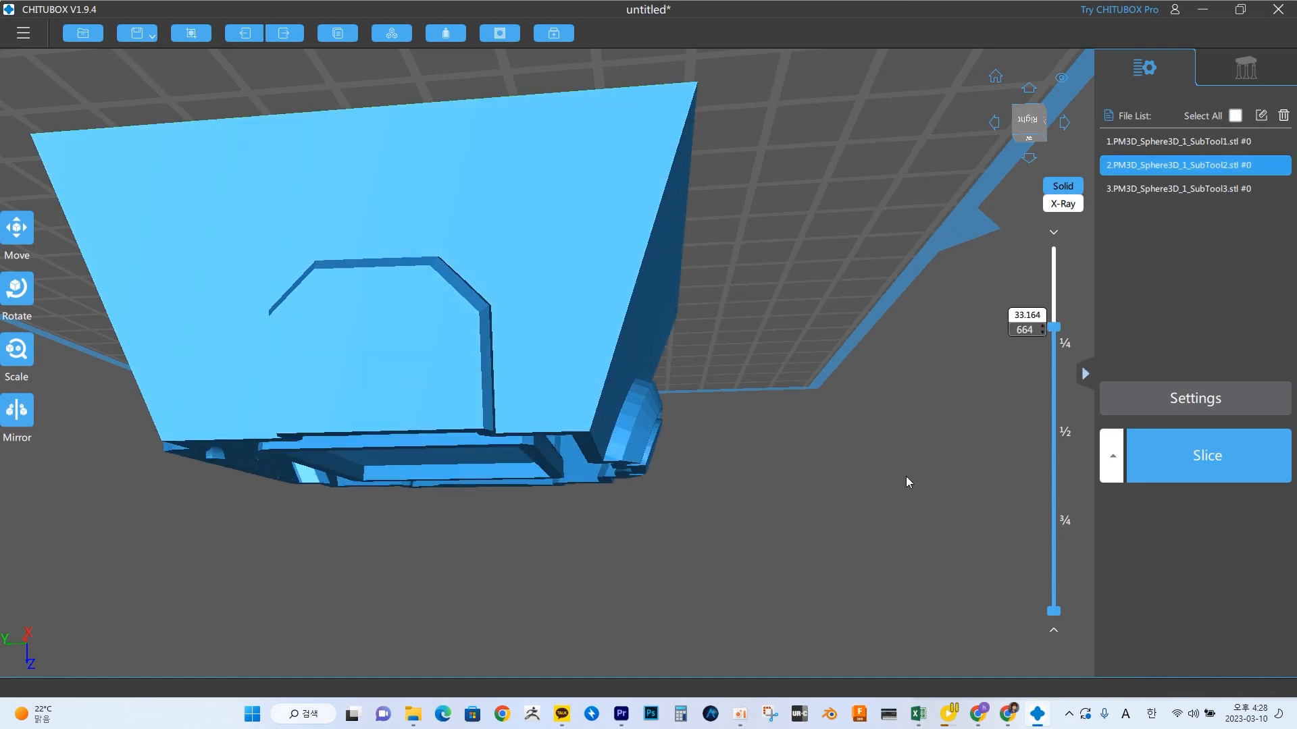
{"action": "left_click_drag", "start_coordinate": [906, 481], "coordinate": [363, 339]}
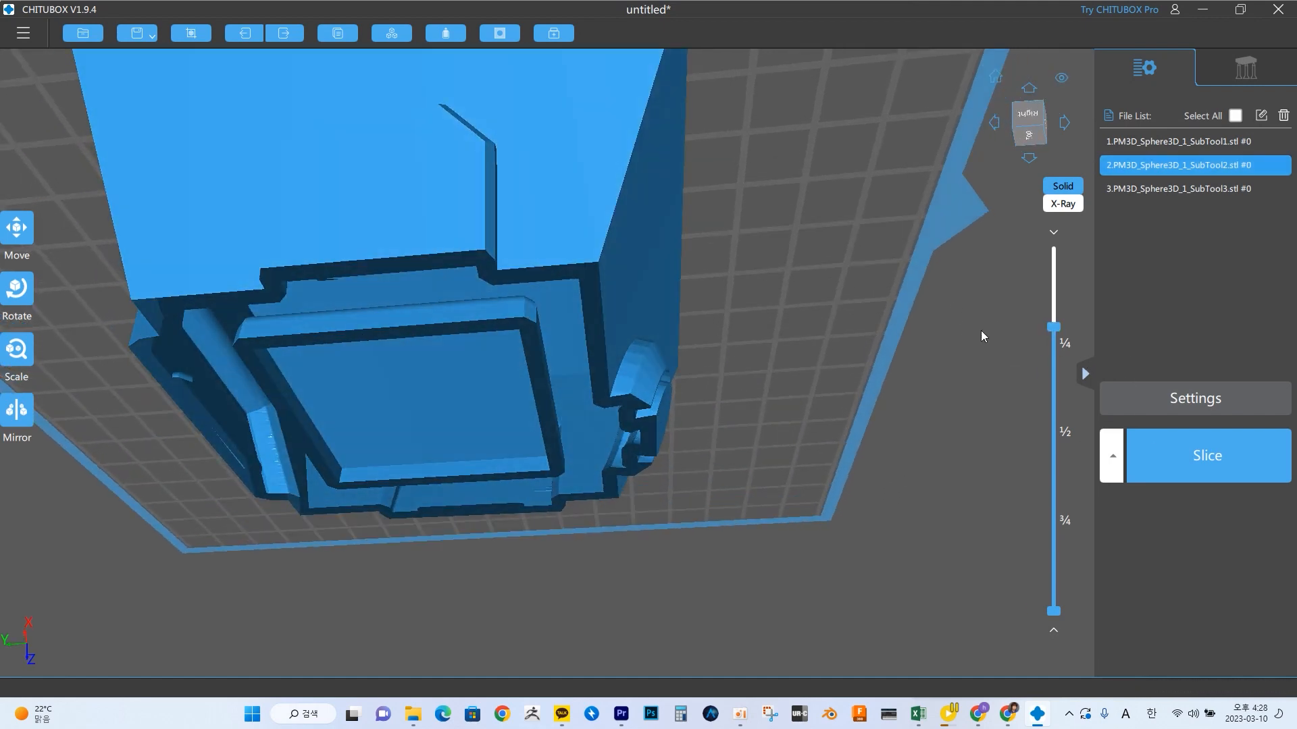
{"action": "left_click_drag", "start_coordinate": [1059, 329], "coordinate": [1056, 328]}
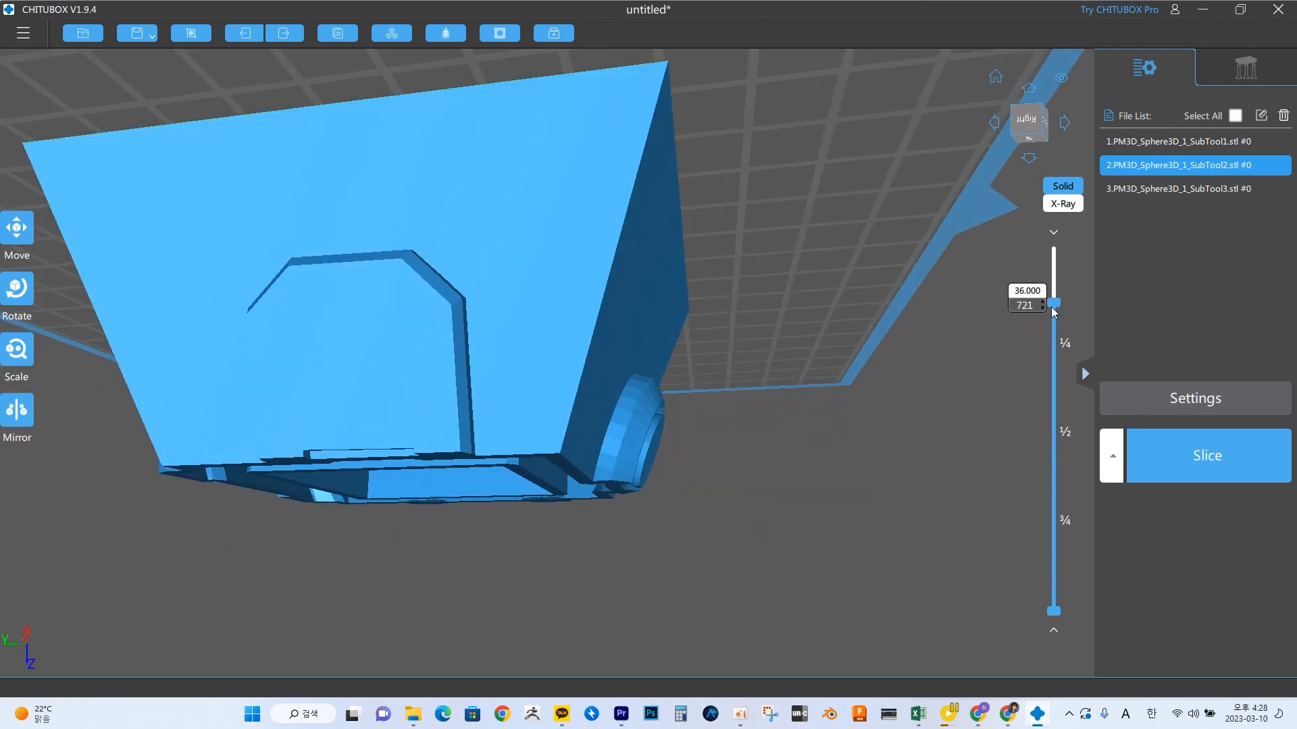
{"action": "left_click_drag", "start_coordinate": [1051, 420], "coordinate": [1040, 364]}
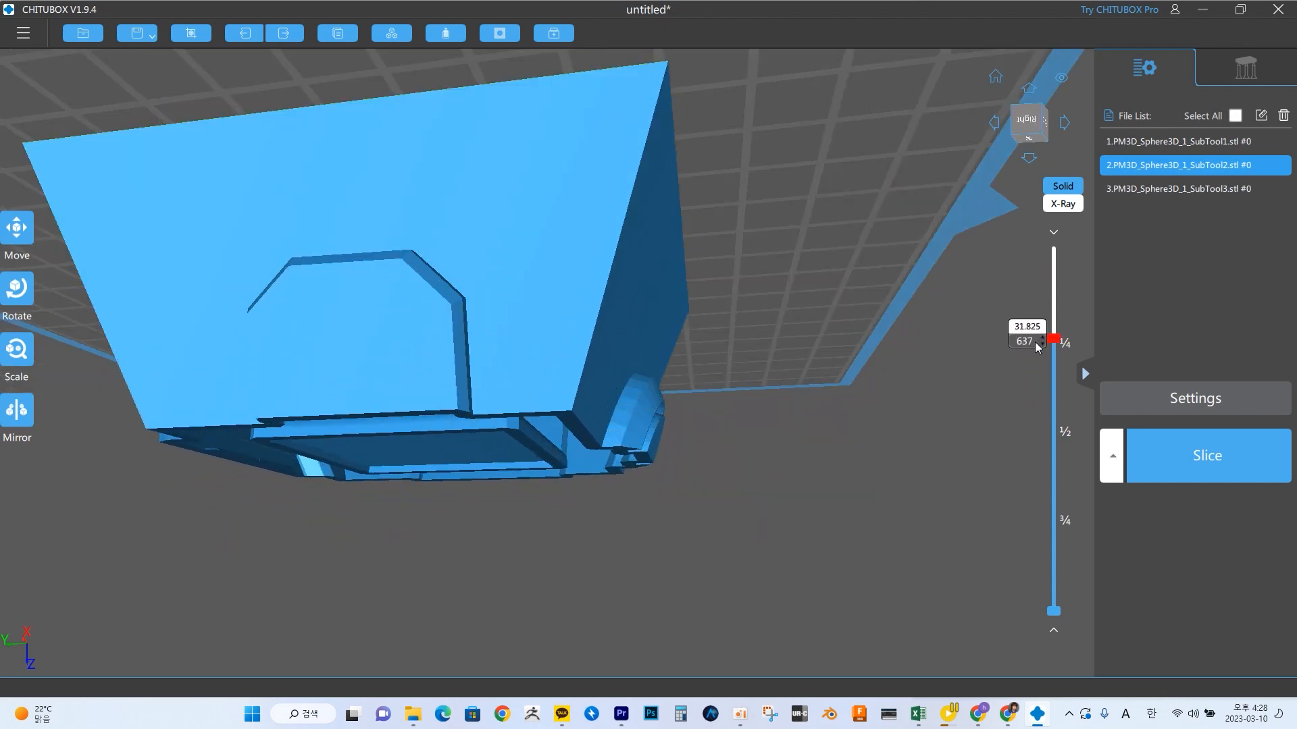
- Examine the trapezoidal part's square recess at full layer height from below and from above
{"action": "right_click_drag", "start_coordinate": [878, 497], "coordinate": [863, 437]}
{"action": "left_click_drag", "start_coordinate": [1056, 347], "coordinate": [1054, 247]}
{"action": "right_click_drag", "start_coordinate": [804, 439], "coordinate": [871, 484]}
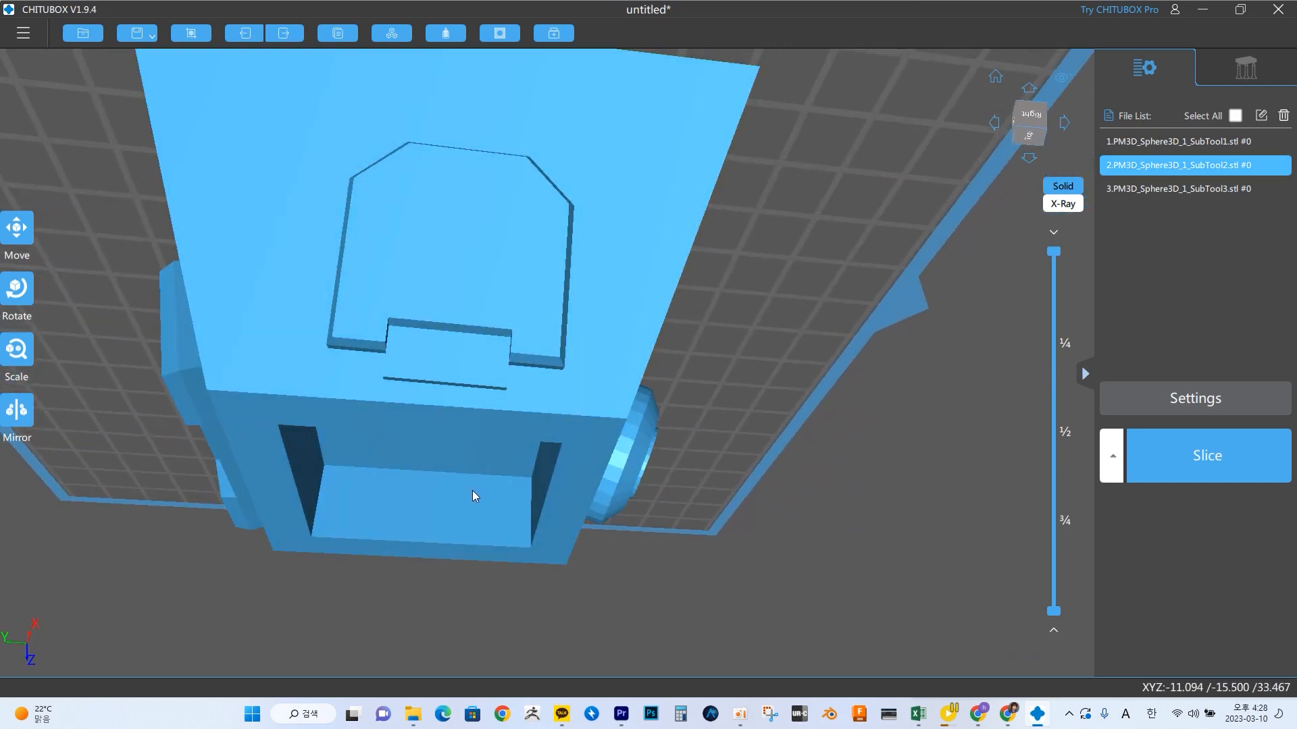
{"action": "right_click_drag", "start_coordinate": [426, 593], "coordinate": [788, 444]}
{"action": "left_click_drag", "start_coordinate": [780, 432], "coordinate": [808, 392]}
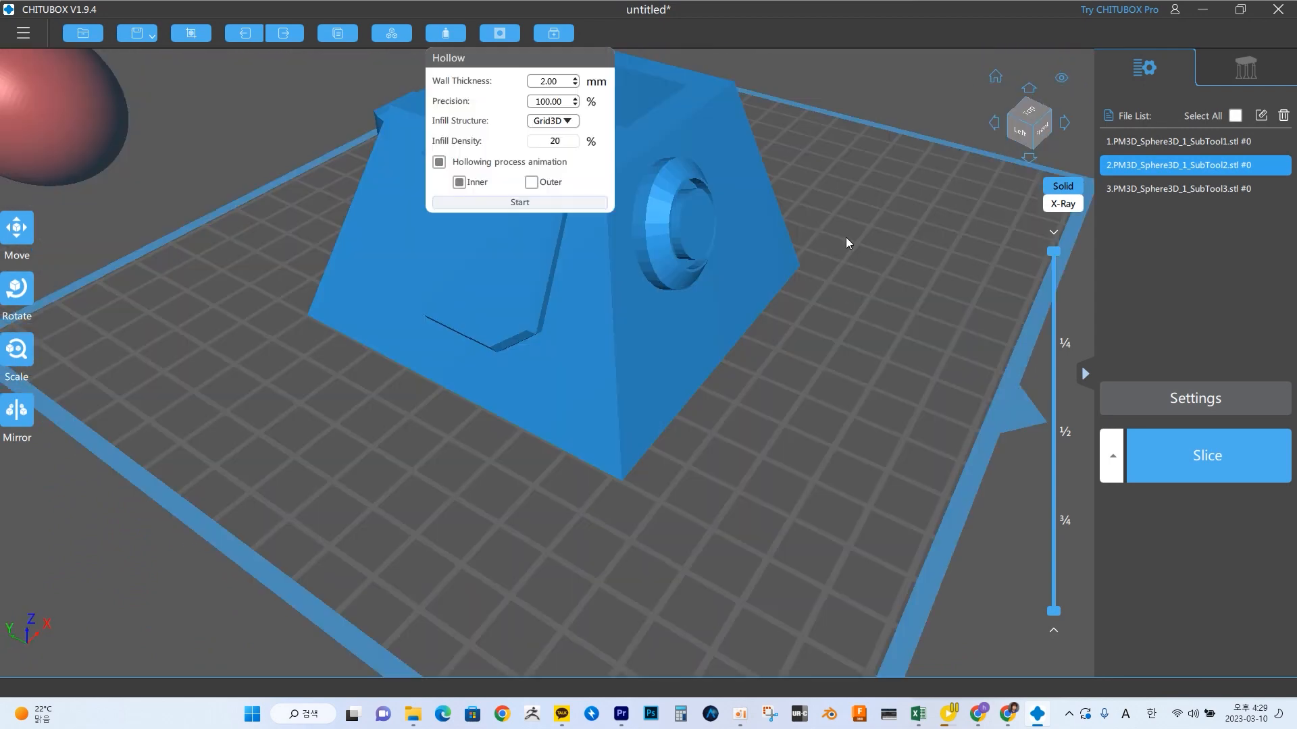
- Hollow the trapezoidal part inward with 2 mm walls, 100% precision and 20% Grid3D infill, and inspect the infill around the recess at layer cuts
{"action": "left_click_drag", "start_coordinate": [846, 237], "coordinate": [757, 351]}
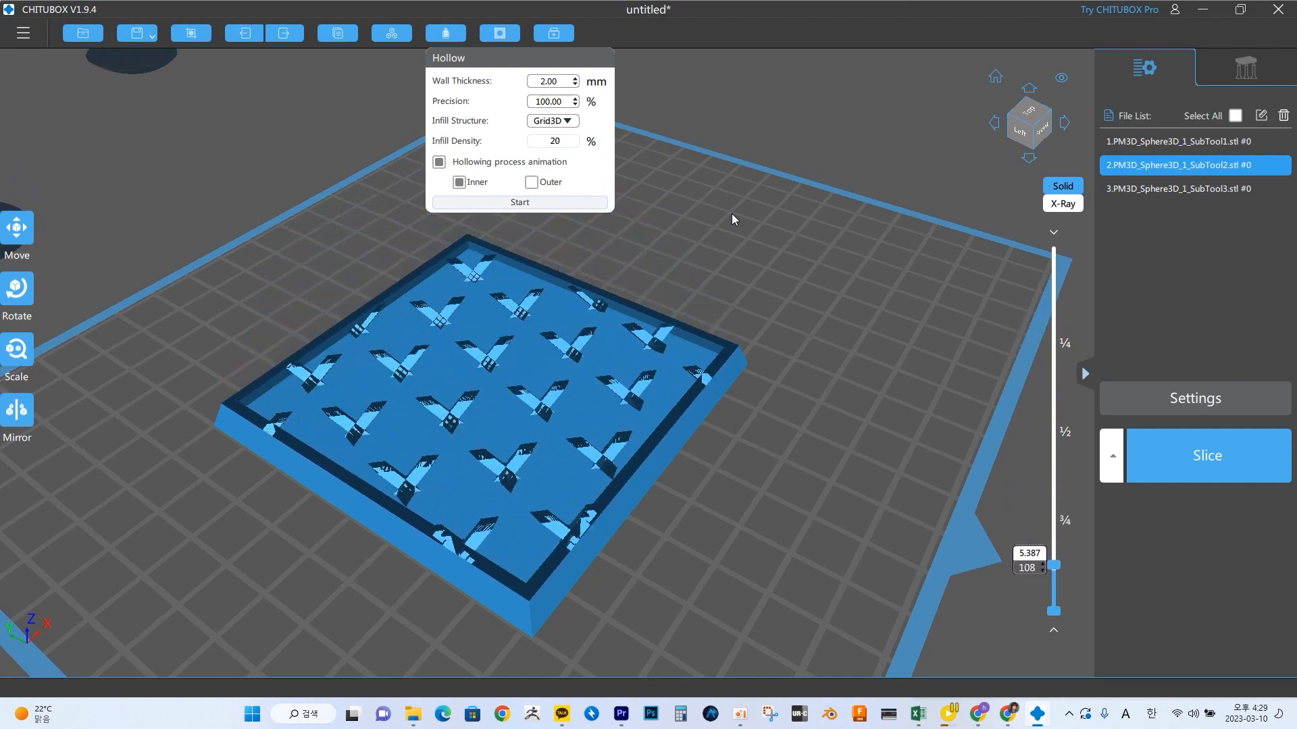
{"action": "right_click_drag", "start_coordinate": [861, 232], "coordinate": [844, 399]}
{"action": "left_click_drag", "start_coordinate": [1073, 611], "coordinate": [1057, 367]}
{"action": "scroll", "coordinate": [809, 516], "scroll_direction": "up", "scroll_amount": 3}
{"action": "left_click_drag", "start_coordinate": [726, 586], "coordinate": [545, 443]}
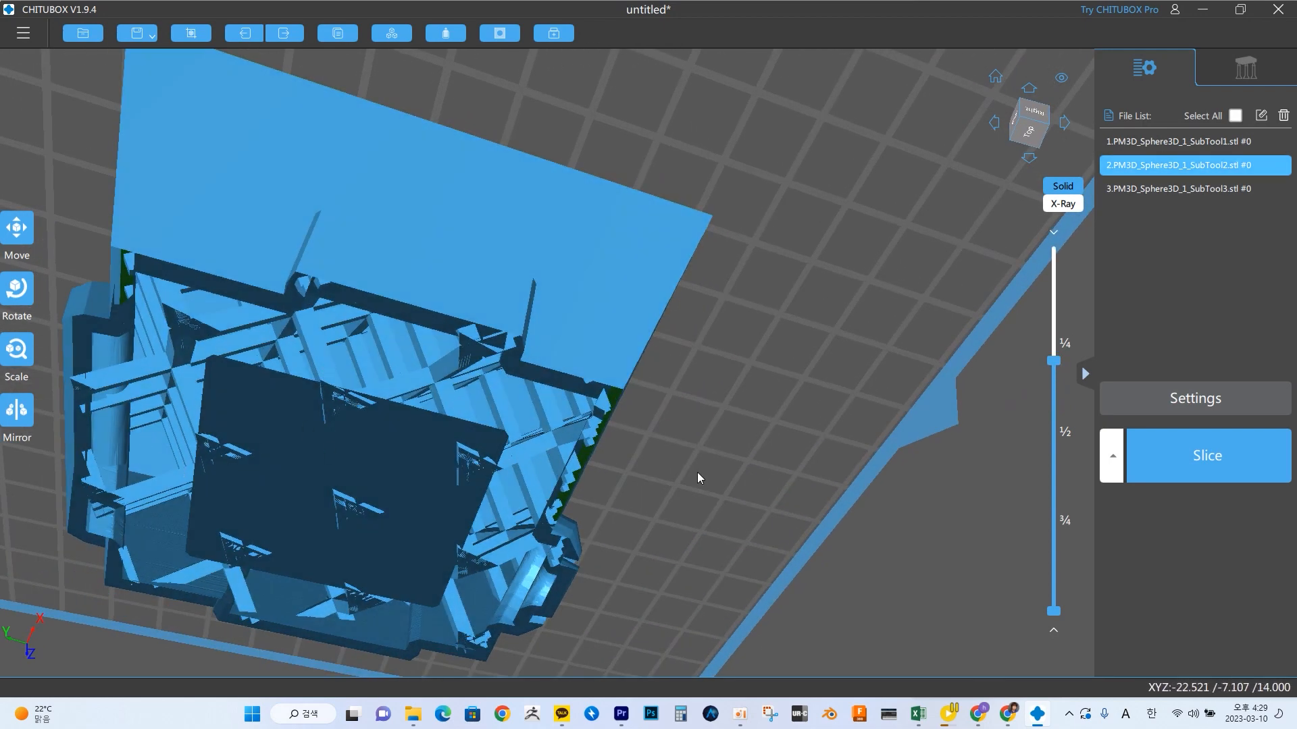
{"action": "left_click_drag", "start_coordinate": [1054, 361], "coordinate": [1054, 251]}
{"action": "scroll", "coordinate": [877, 396], "scroll_direction": "down", "scroll_amount": 5}
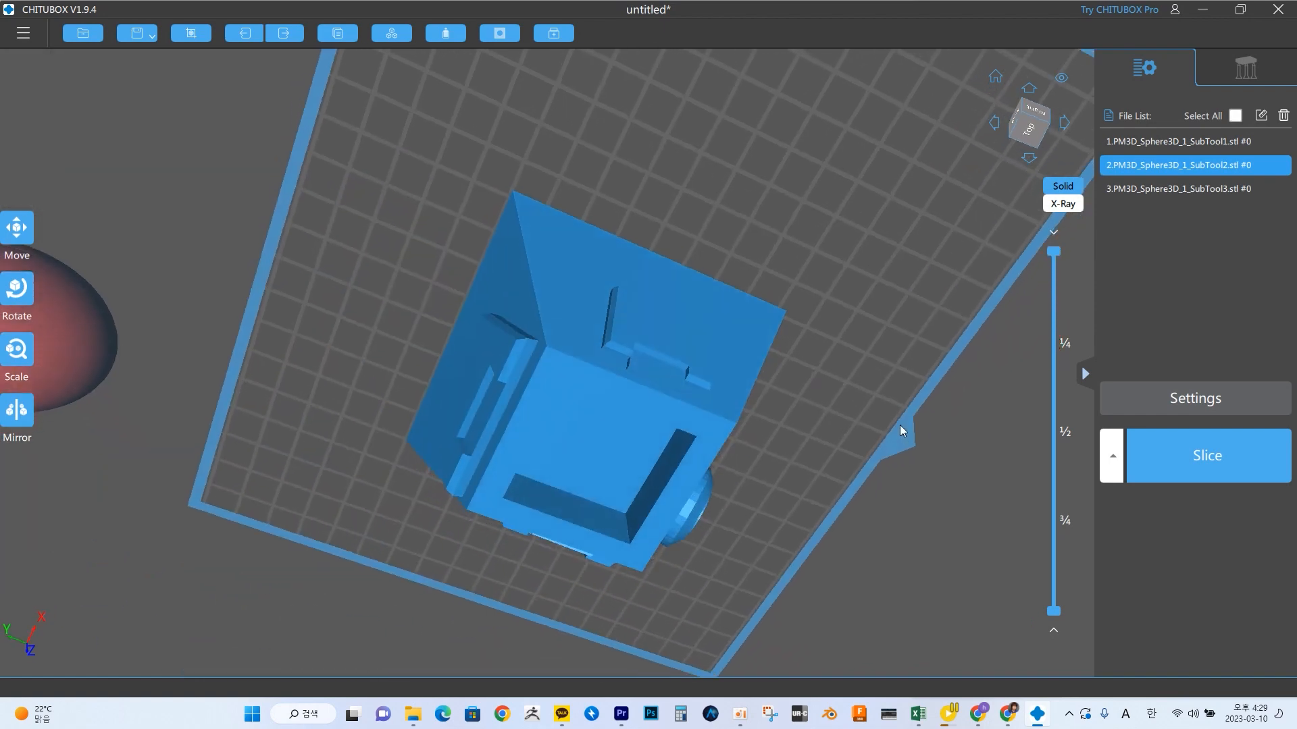
- Examine the whole trapezoidal part from below, the front and above, including its base corners and open recess
{"action": "left_click_drag", "start_coordinate": [900, 424], "coordinate": [897, 453]}
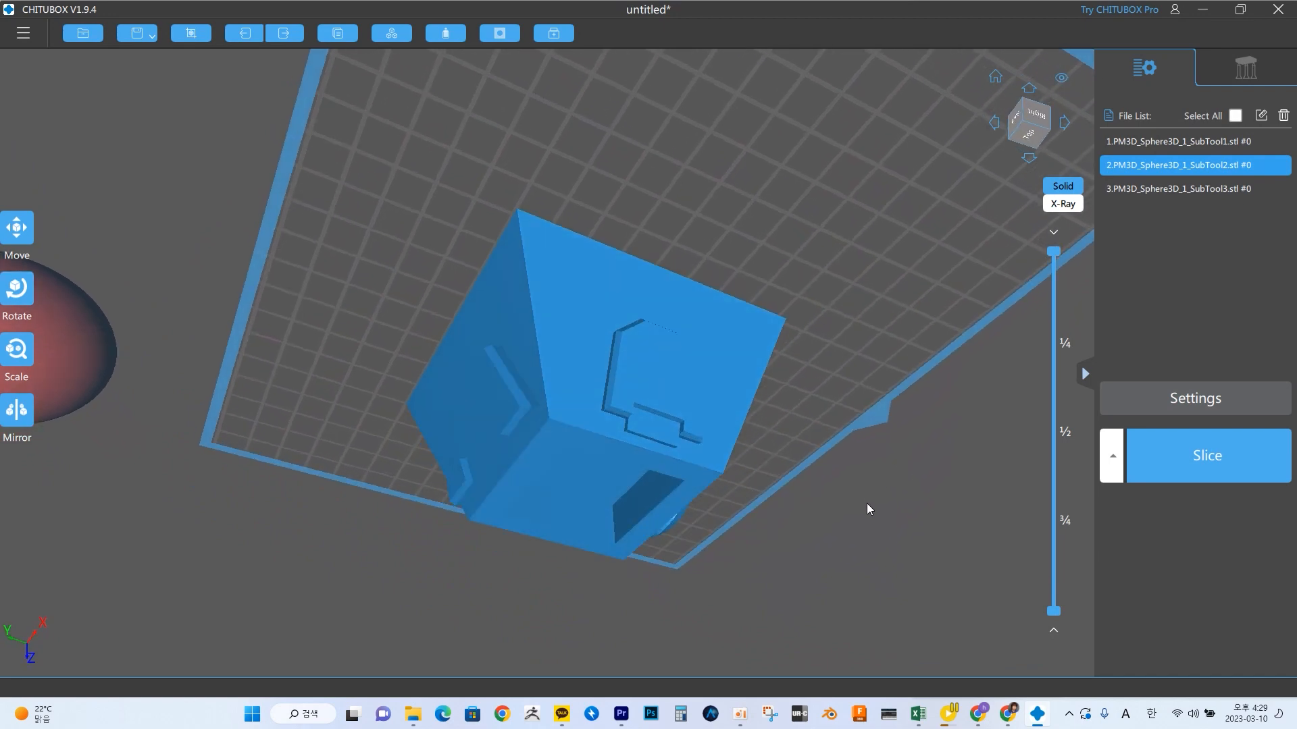
{"action": "left_click_drag", "start_coordinate": [867, 506], "coordinate": [574, 533]}
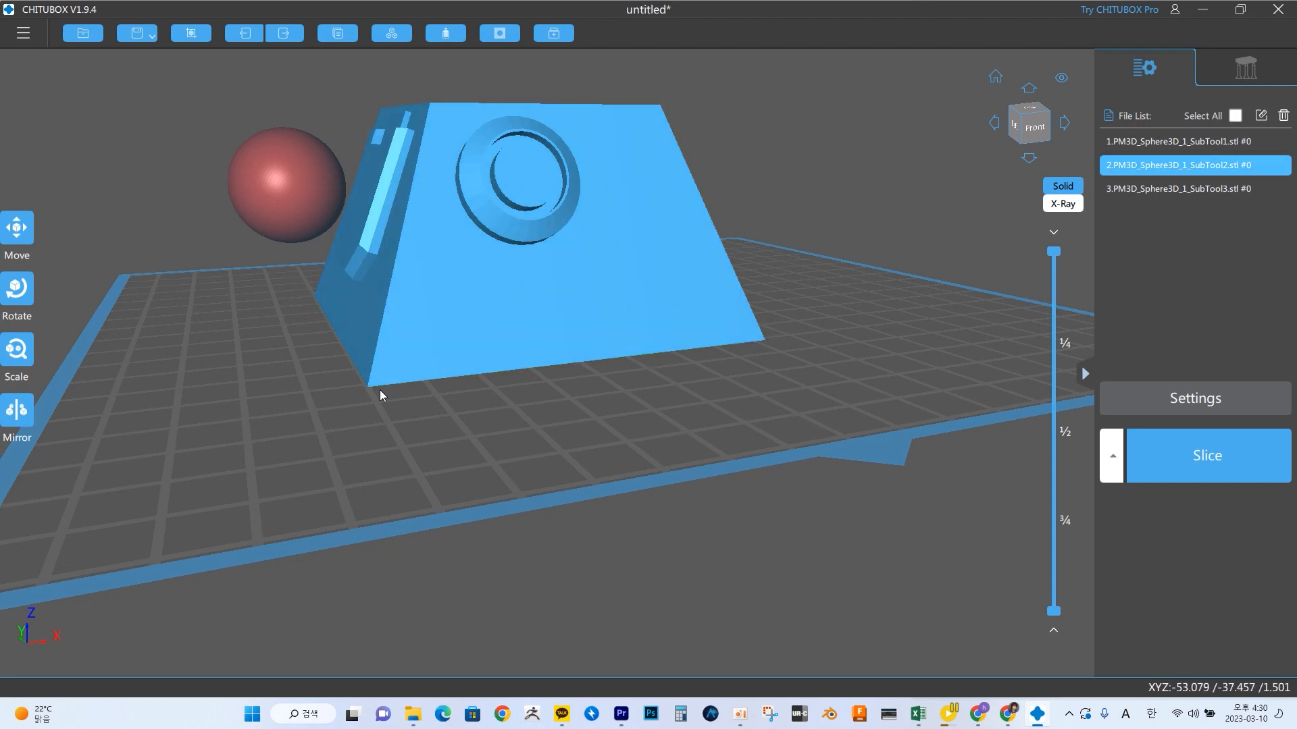
{"action": "right_click_drag", "start_coordinate": [424, 420], "coordinate": [348, 406]}
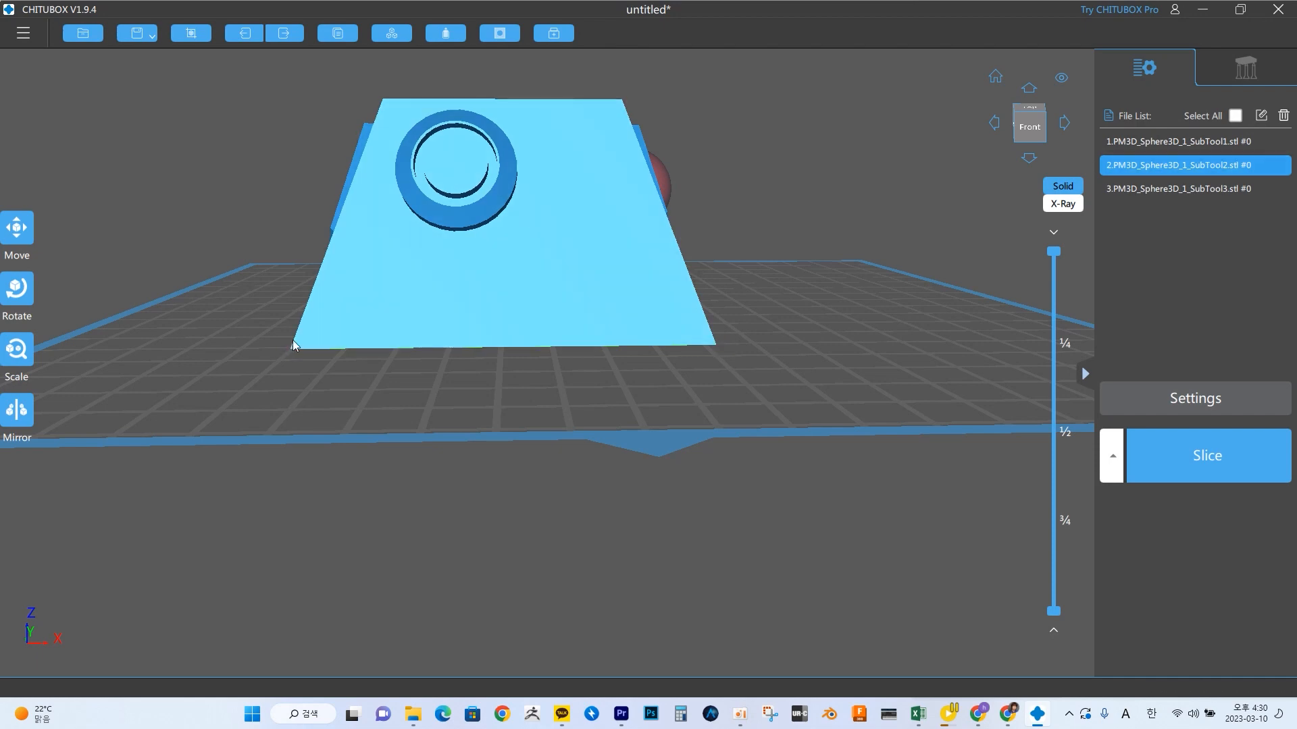
{"action": "right_click_drag", "start_coordinate": [384, 402], "coordinate": [413, 426]}
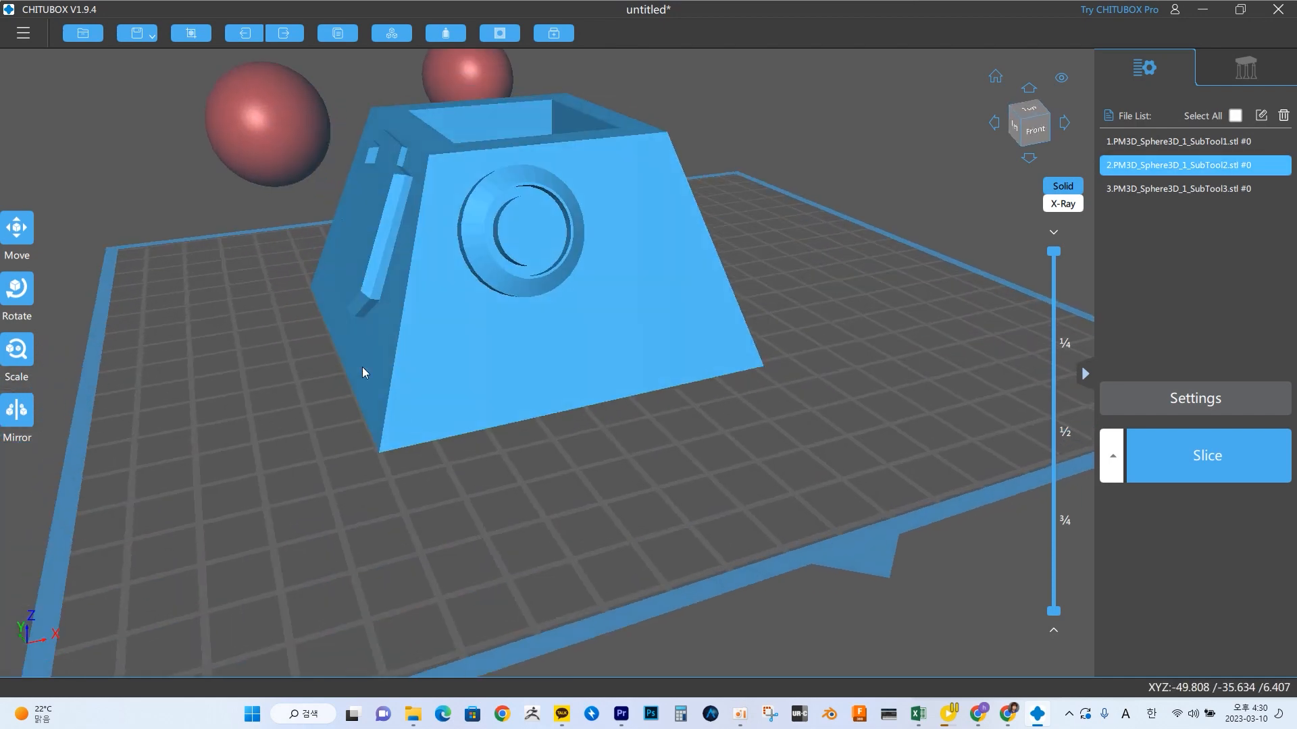
{"action": "right_click_drag", "start_coordinate": [456, 301], "coordinate": [610, 495]}
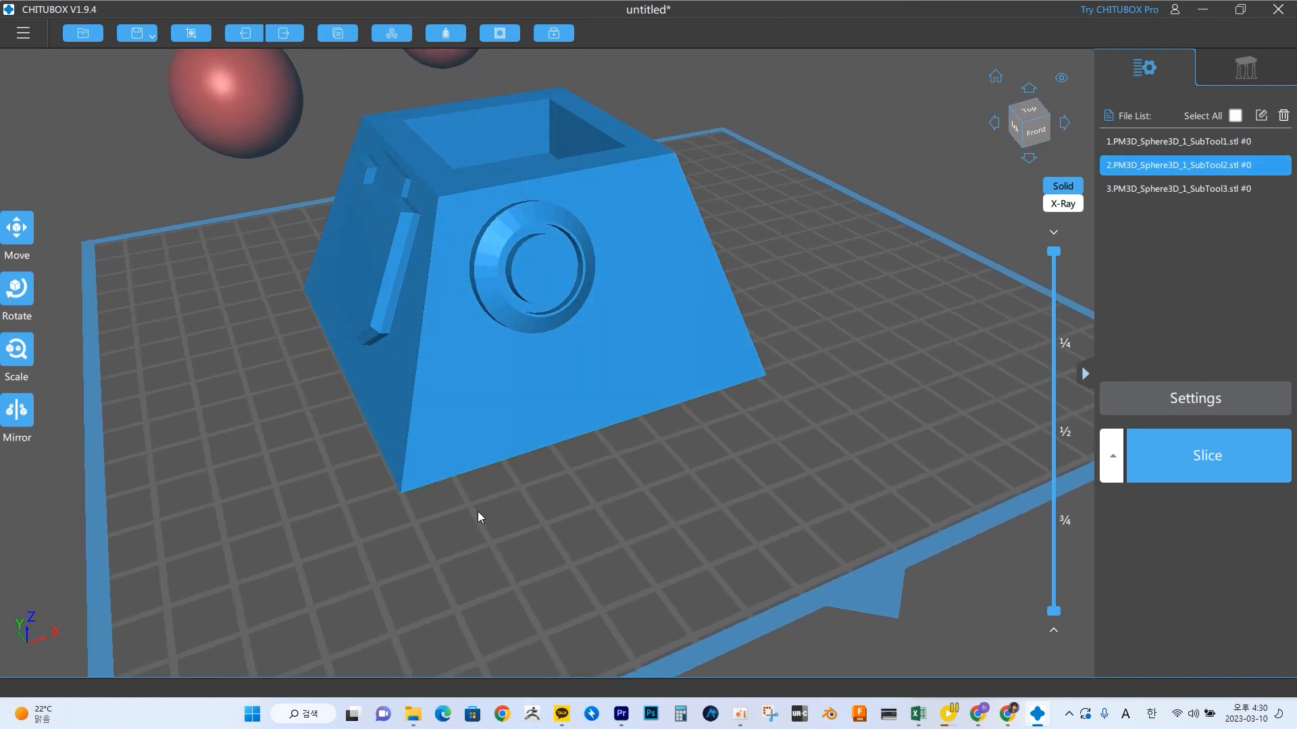
{"action": "right_click_drag", "start_coordinate": [477, 512], "coordinate": [554, 516]}
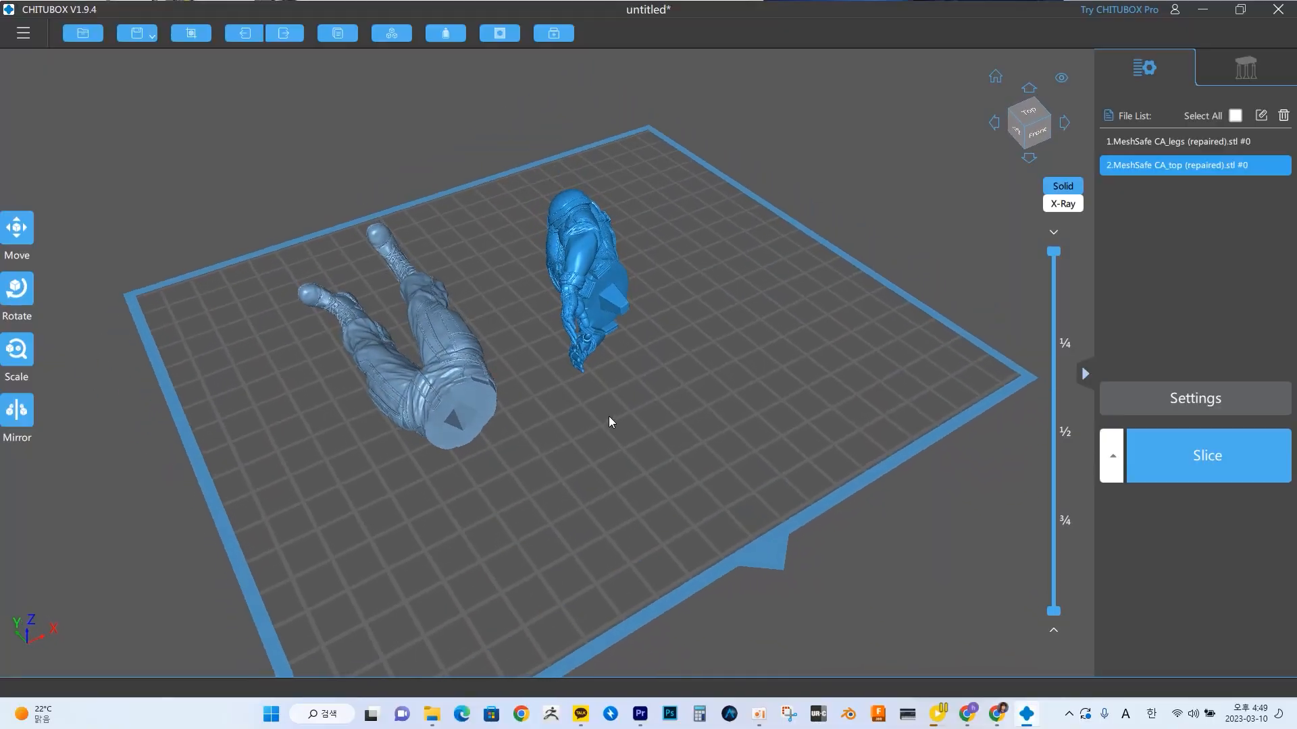
- Rotate the MeshSafe CA_legs (repaired).stl model about the X axis so that it stands waist down with the boots up
{"action": "right_click_drag", "start_coordinate": [497, 374], "coordinate": [464, 344]}
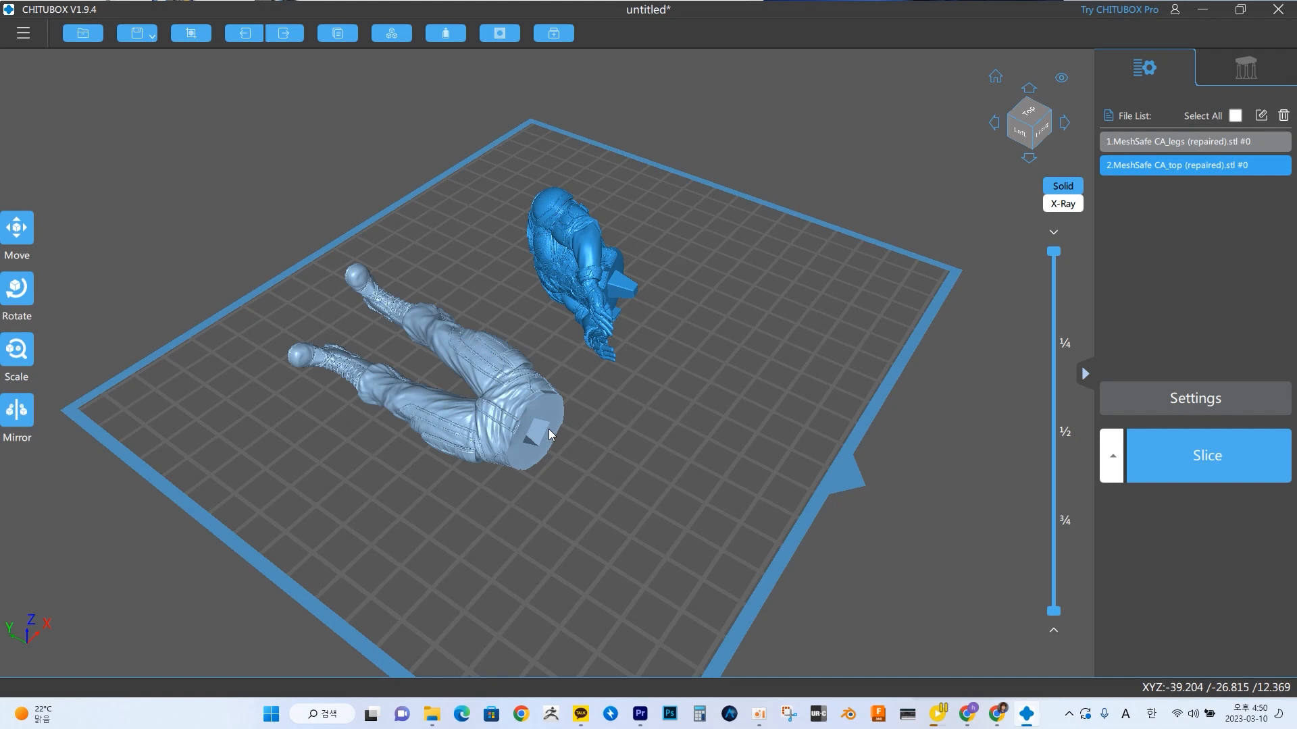
{"action": "right_click_drag", "start_coordinate": [660, 427], "coordinate": [648, 420]}
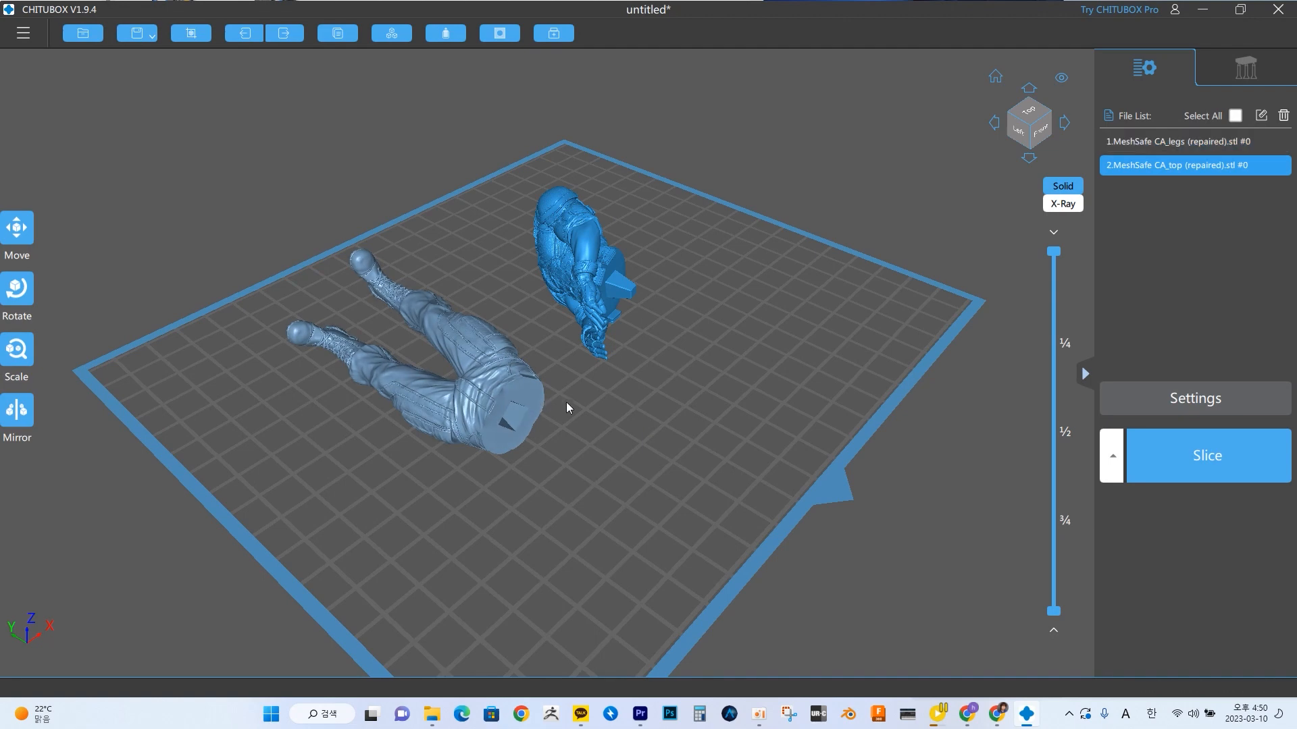
{"action": "right_click_drag", "start_coordinate": [566, 403], "coordinate": [726, 371]}
{"action": "scroll", "coordinate": [696, 318], "scroll_direction": "up", "scroll_amount": 2}
{"action": "left_click", "coordinate": [533, 395]}
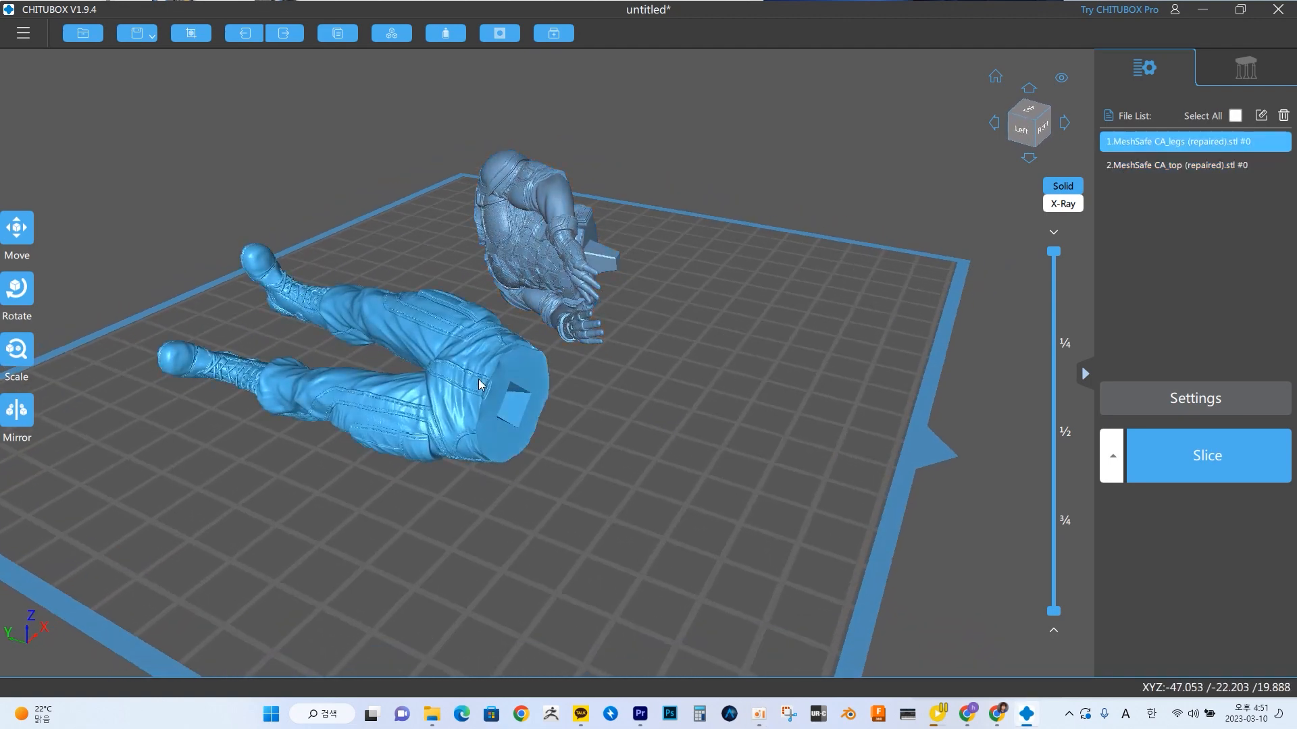
{"action": "right_click_drag", "start_coordinate": [558, 389], "coordinate": [558, 484]}
{"action": "left_click", "coordinate": [17, 291]}
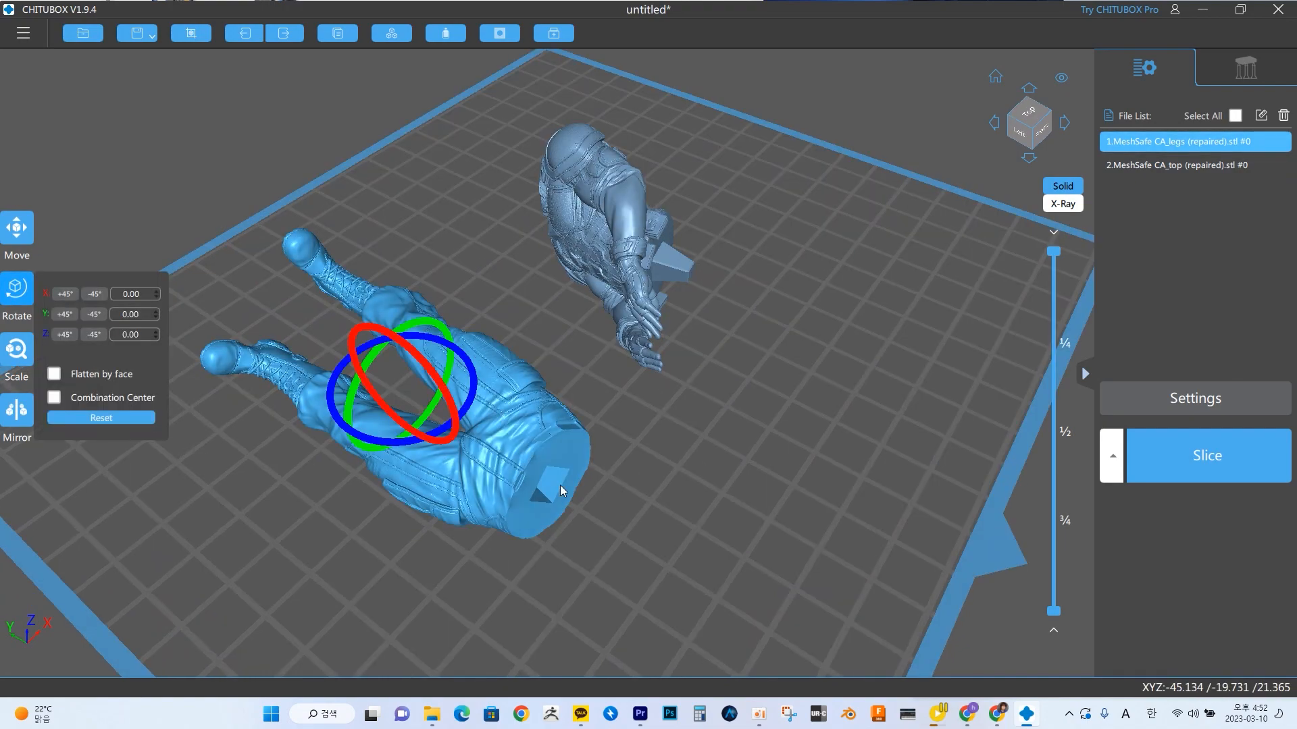
{"action": "right_click_drag", "start_coordinate": [709, 530], "coordinate": [110, 318]}
{"action": "left_click", "coordinate": [17, 291]}
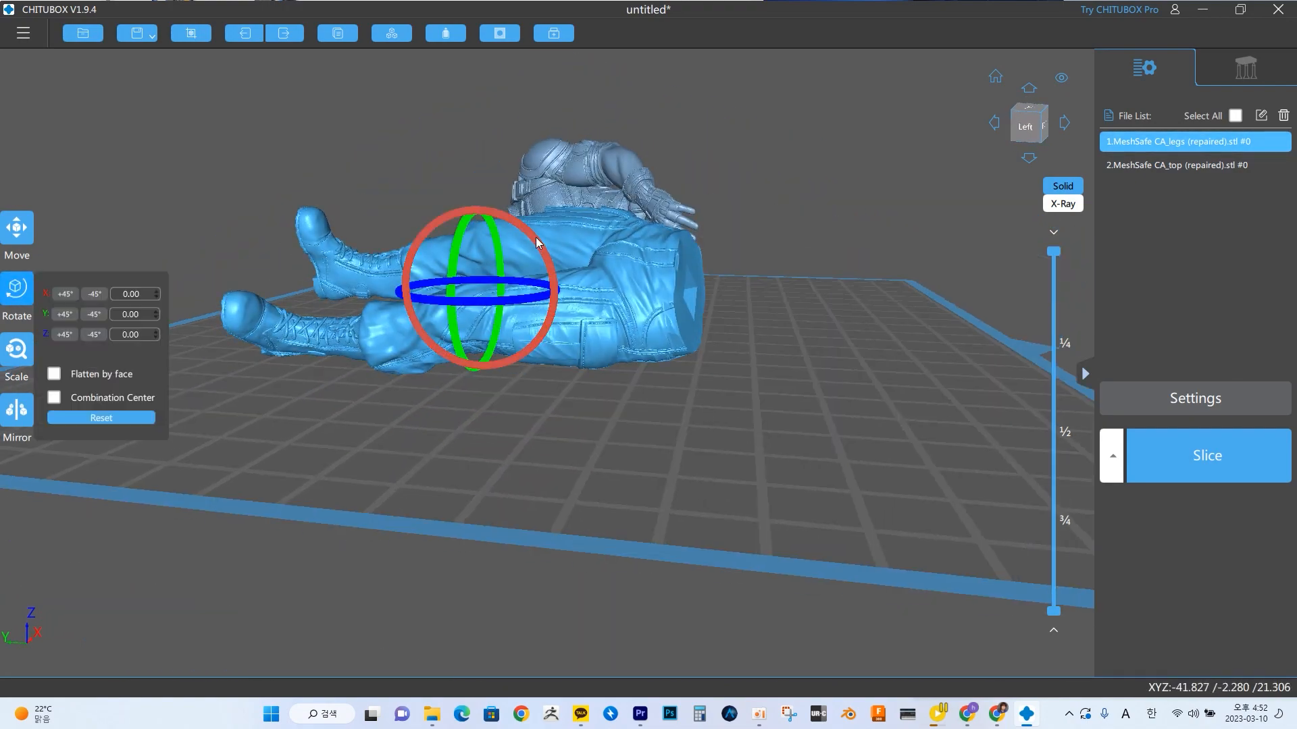
{"action": "left_click_drag", "start_coordinate": [538, 245], "coordinate": [542, 301]}
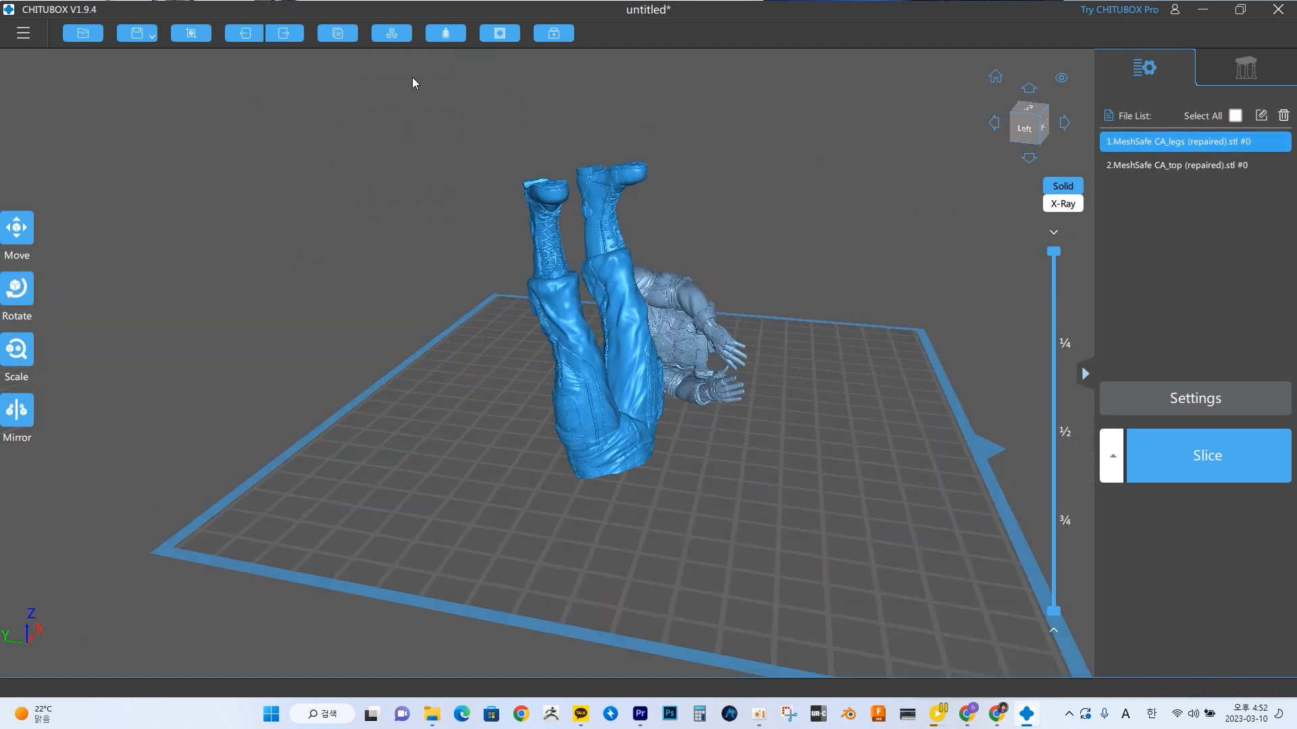
- Open the hollowing settings for the legs model and inspect the upright legs and boot soles from several angles
{"action": "left_click", "coordinate": [447, 35]}
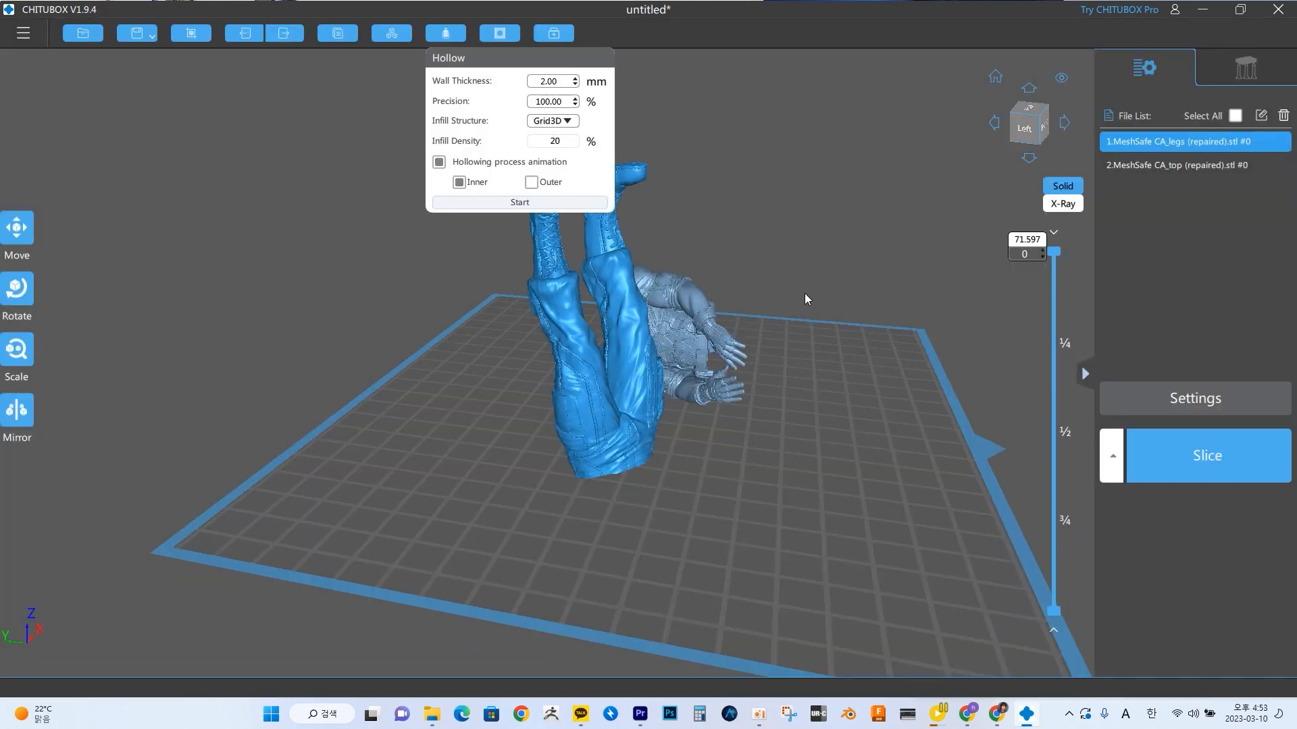
{"action": "left_click_drag", "start_coordinate": [804, 293], "coordinate": [691, 403]}
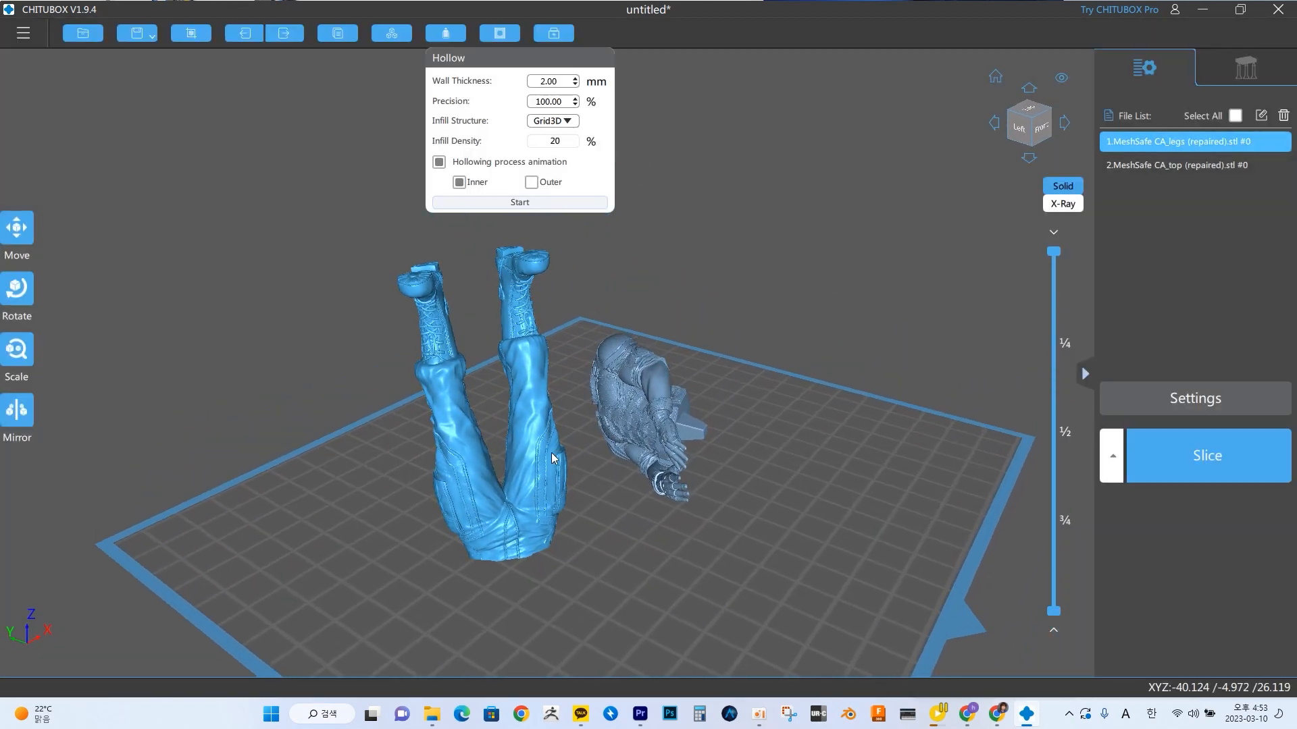
{"action": "left_click_drag", "start_coordinate": [770, 459], "coordinate": [897, 403]}
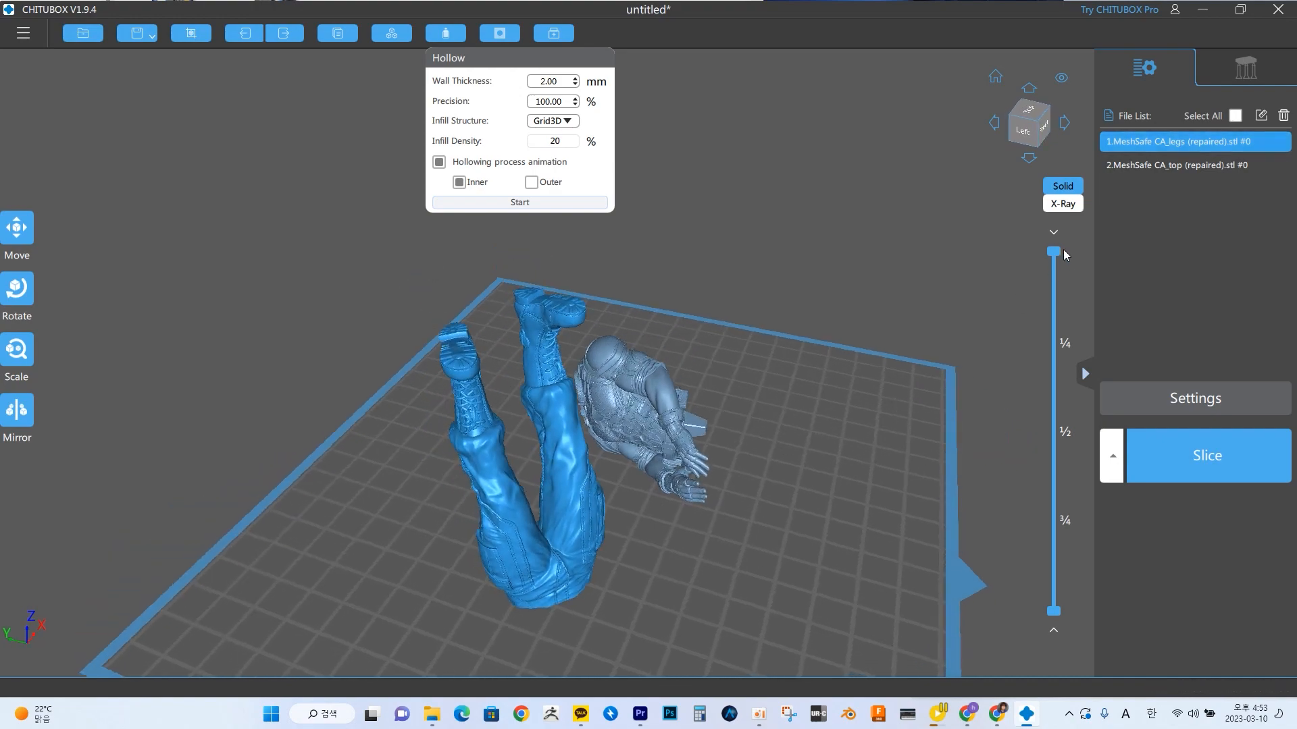
{"action": "mouse_move", "coordinate": [1057, 250]}
{"action": "left_mouse_down"}
{"action": "mouse_move", "coordinate": [1056, 463]}
{"action": "mouse_move", "coordinate": [1054, 249]}
{"action": "left_mouse_up"}
{"action": "right_click_drag", "start_coordinate": [825, 358], "coordinate": [631, 298]}
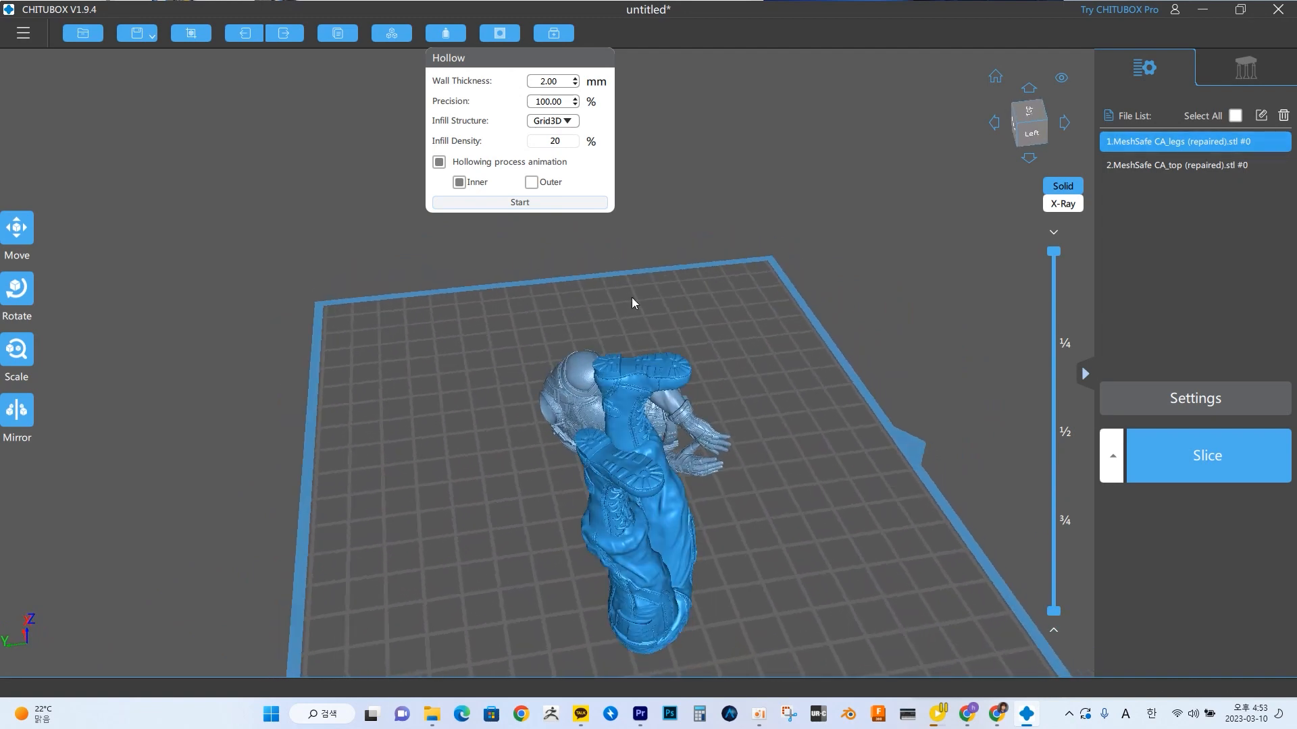
- Try to dig drain holes in the legs' flat waist face on either side of the square socket
{"action": "left_click", "coordinate": [496, 35]}
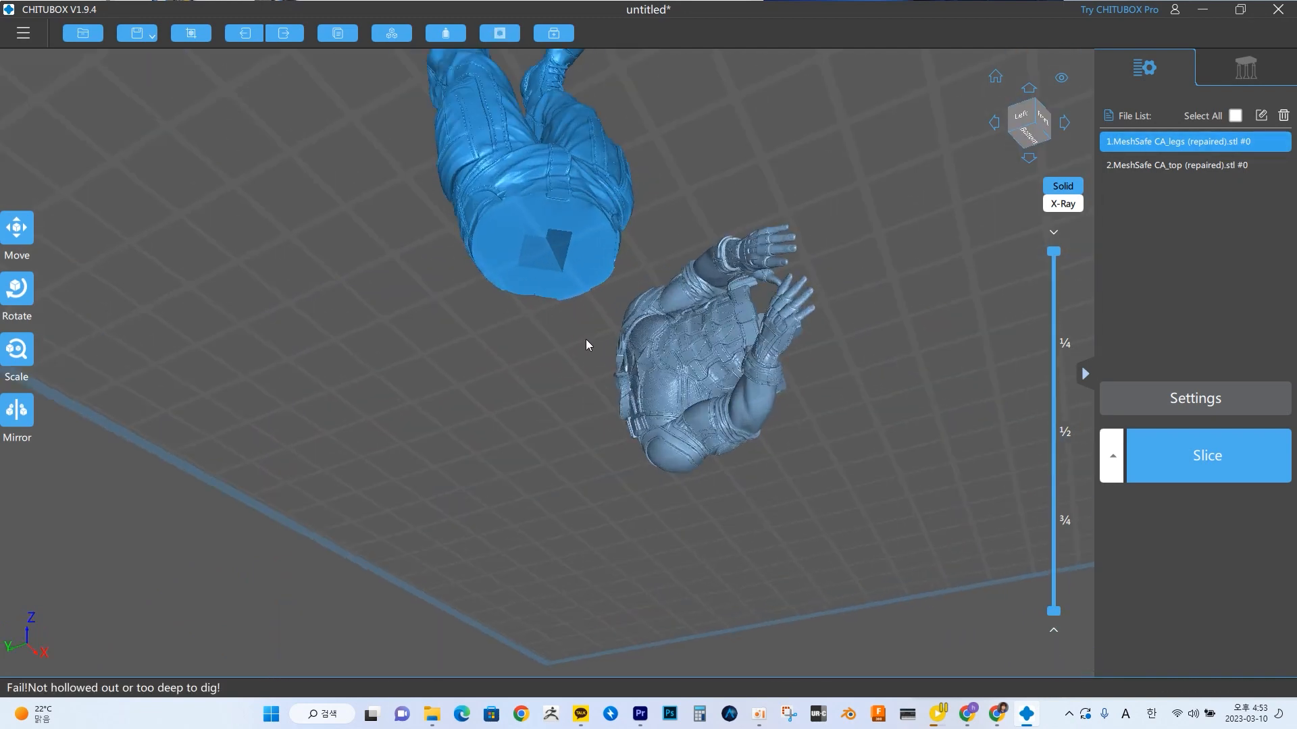
{"action": "scroll", "coordinate": [585, 339], "scroll_direction": "up", "scroll_amount": 2}
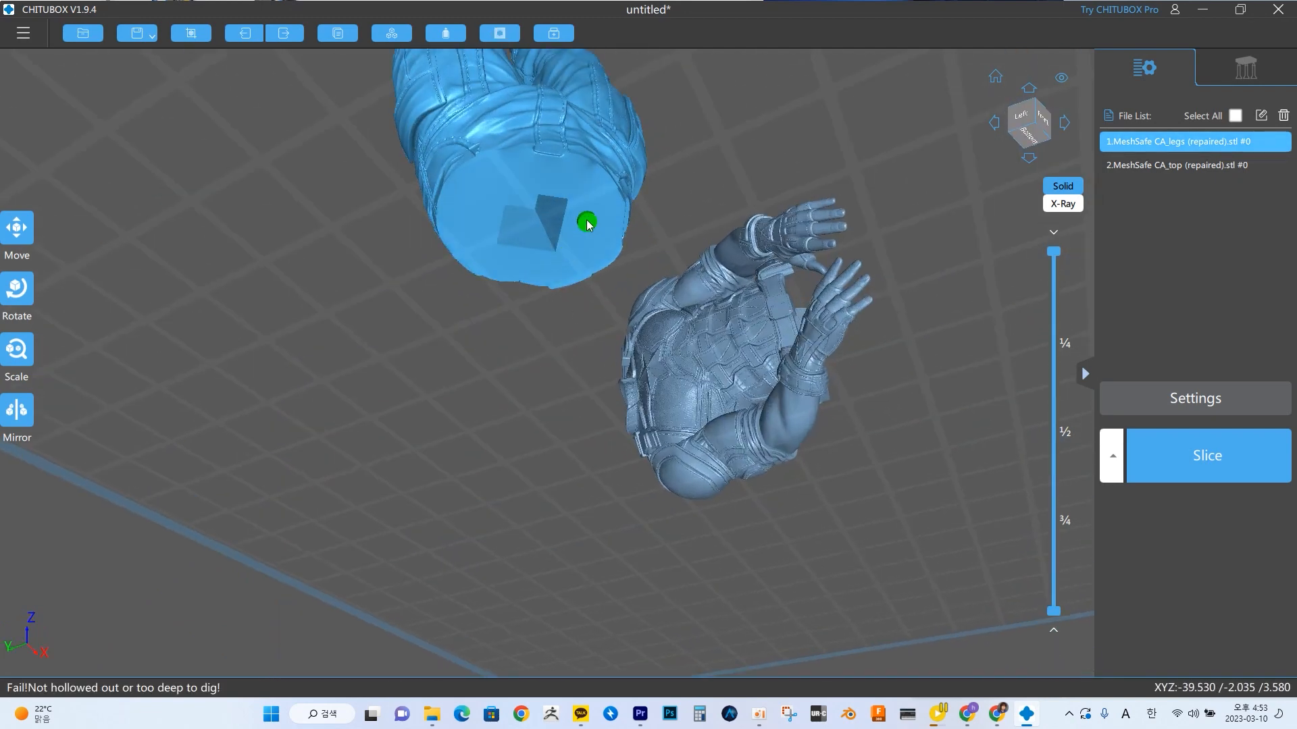
{"action": "left_click", "coordinate": [588, 222]}
{"action": "left_click", "coordinate": [464, 211]}
{"action": "right_click_drag", "start_coordinate": [492, 249], "coordinate": [518, 215]}
{"action": "left_click", "coordinate": [504, 190]}
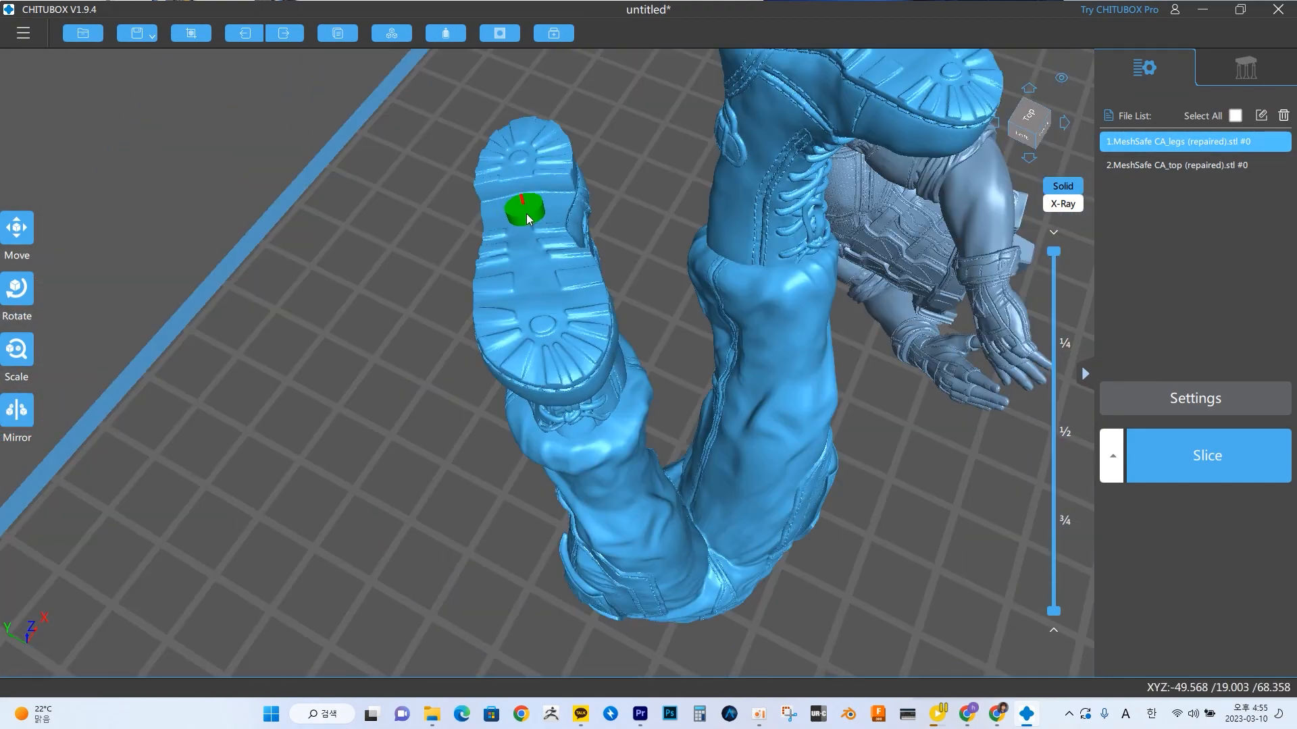
- Dig circular 1 mm holes, 9 mm deep, perpendicular to the model into both boot heels, and check them with a layer cut
{"action": "left_click", "coordinate": [499, 34]}
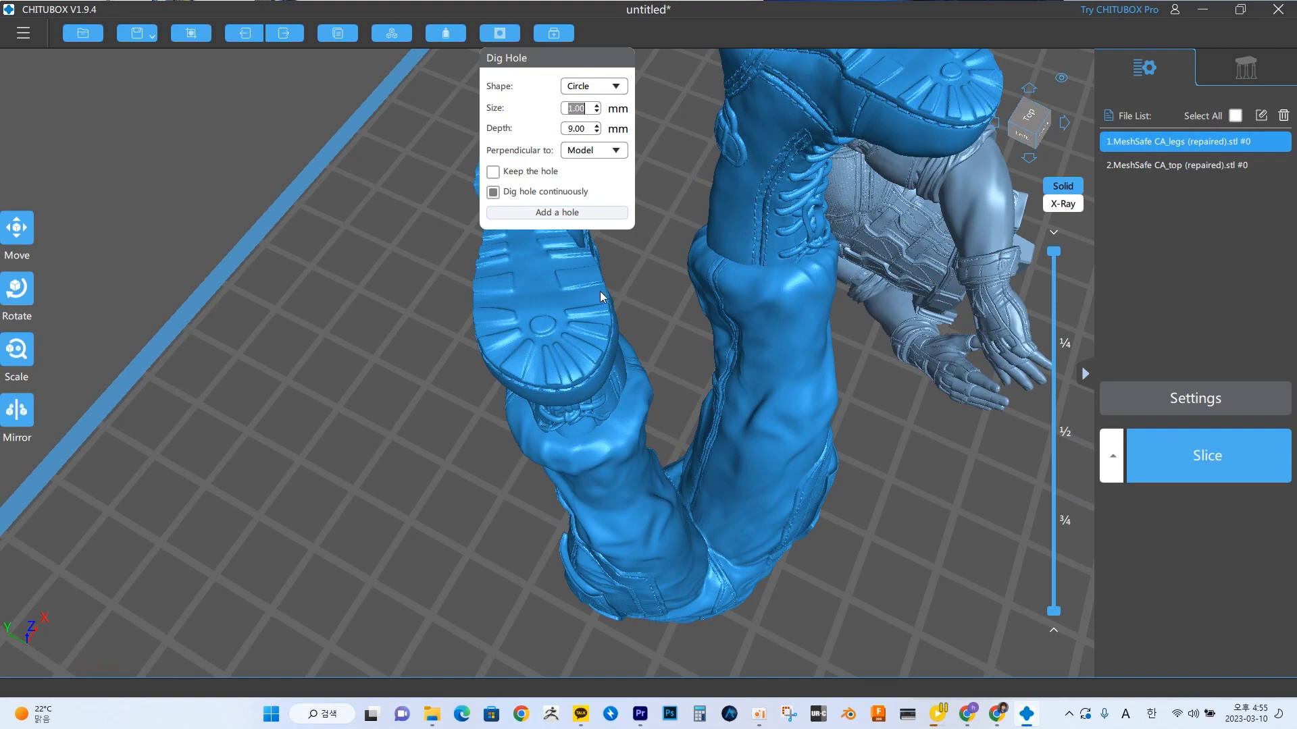
{"action": "middle_click_drag", "start_coordinate": [399, 205], "coordinate": [409, 254]}
{"action": "left_click", "coordinate": [531, 225]}
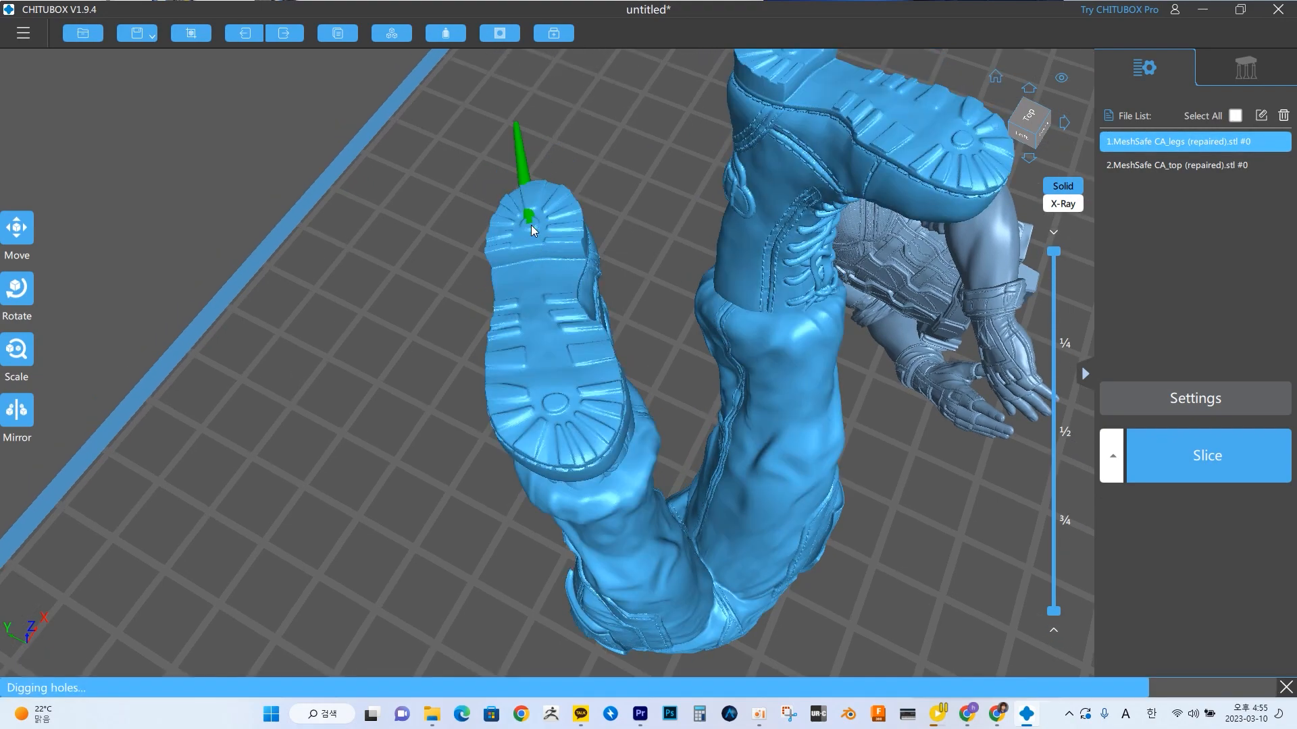
{"action": "right_click_drag", "start_coordinate": [393, 187], "coordinate": [408, 218]}
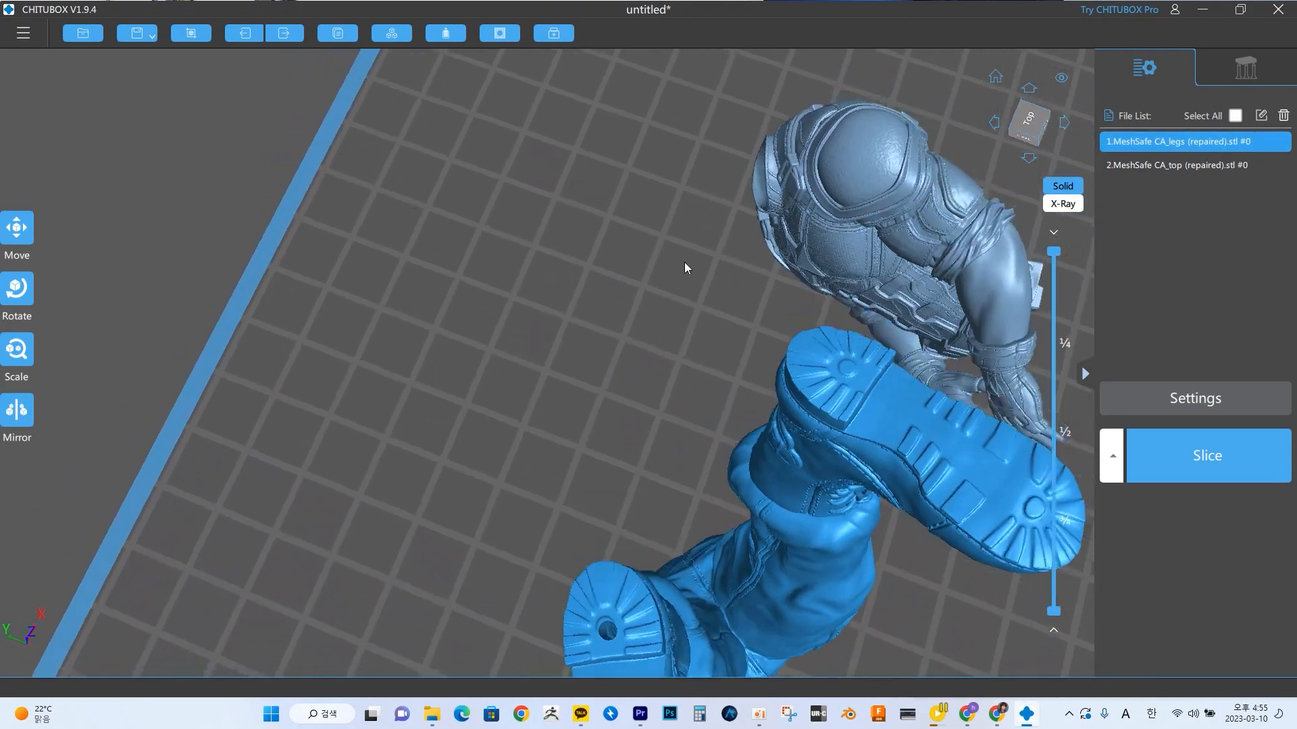
{"action": "left_click", "coordinate": [850, 368]}
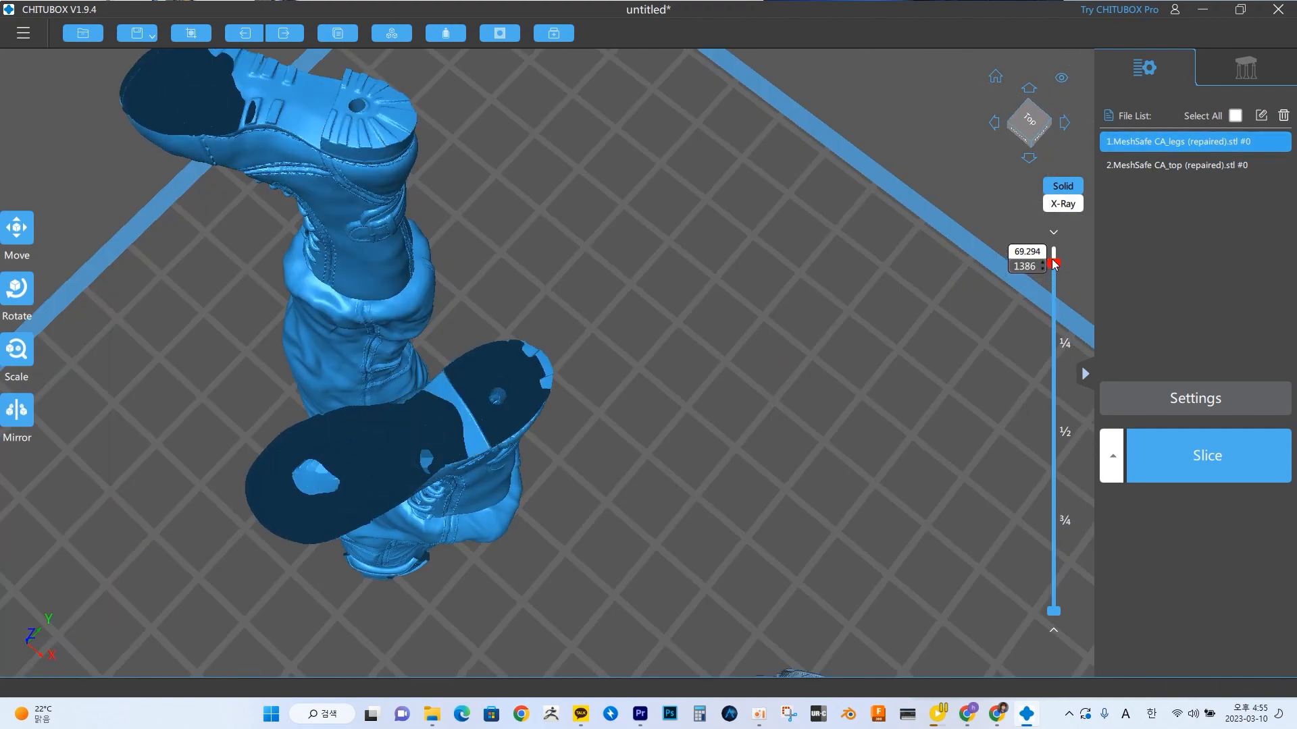
{"action": "mouse_move", "coordinate": [1053, 272]}
{"action": "left_mouse_down"}
{"action": "mouse_move", "coordinate": [1058, 304]}
{"action": "mouse_move", "coordinate": [1056, 250]}
{"action": "left_mouse_up"}
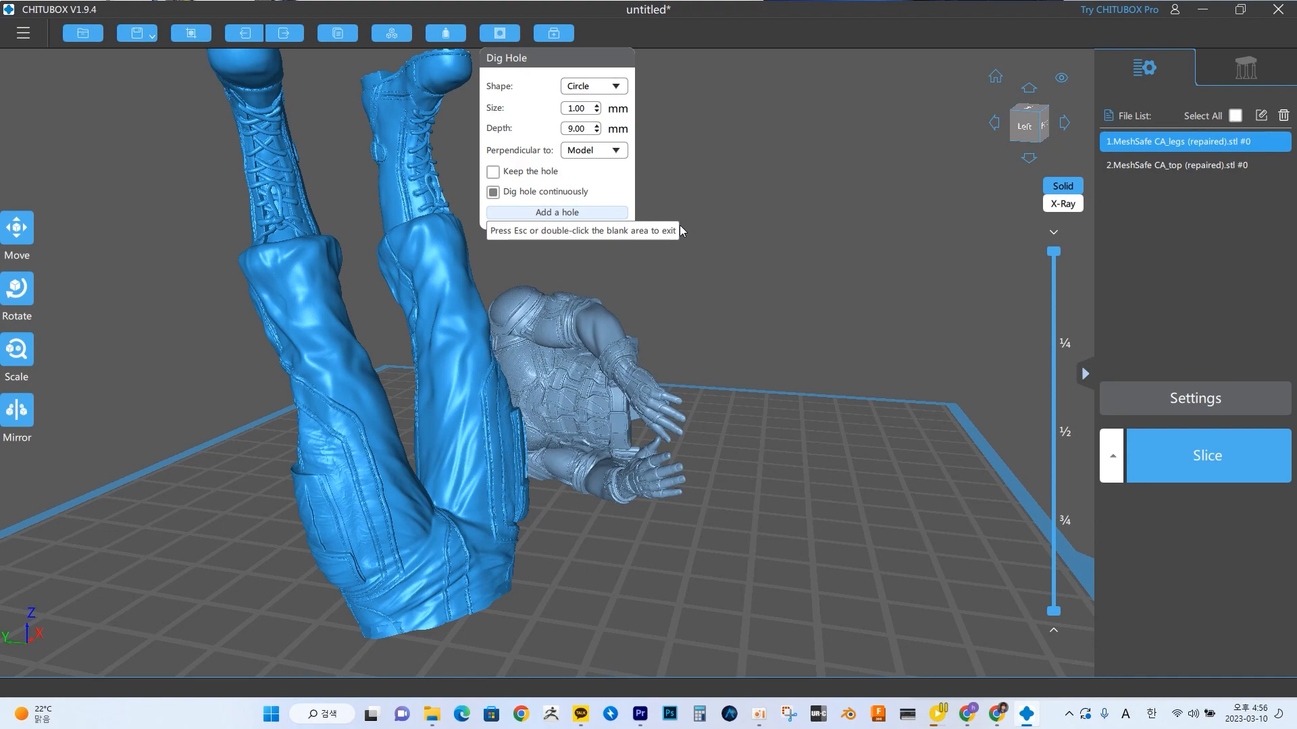
- View the support and raft settings for the tilted legs model and return to the file list
{"action": "scroll", "coordinate": [677, 379], "scroll_direction": "up", "scroll_amount": 3}
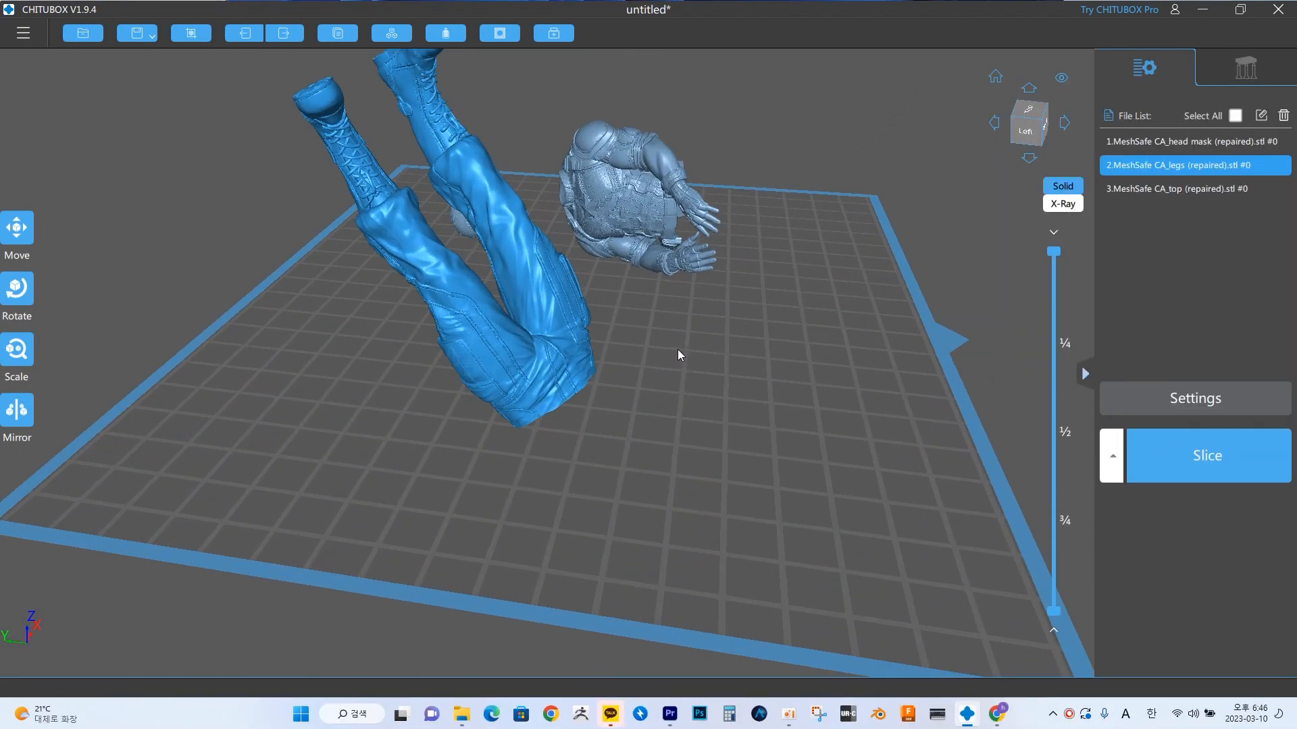
{"action": "right_click_drag", "start_coordinate": [678, 350], "coordinate": [723, 453]}
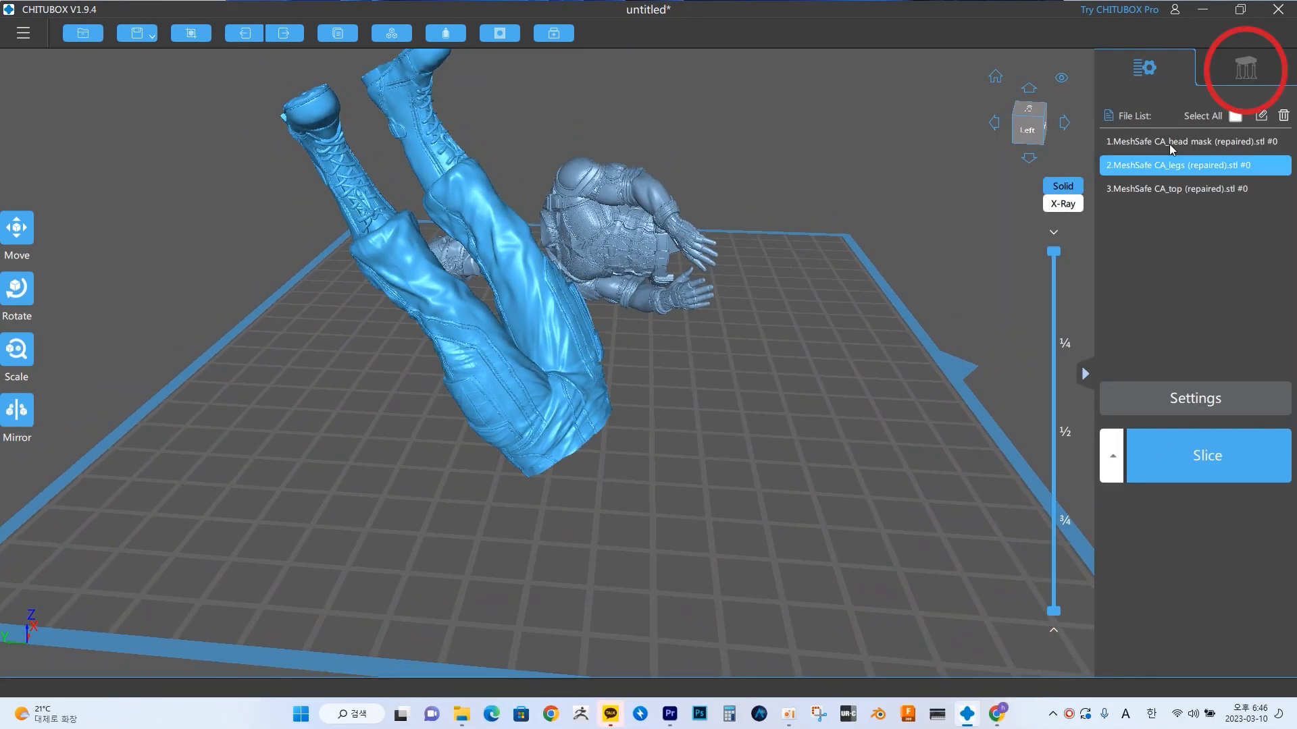
{"action": "left_click", "coordinate": [1226, 72]}
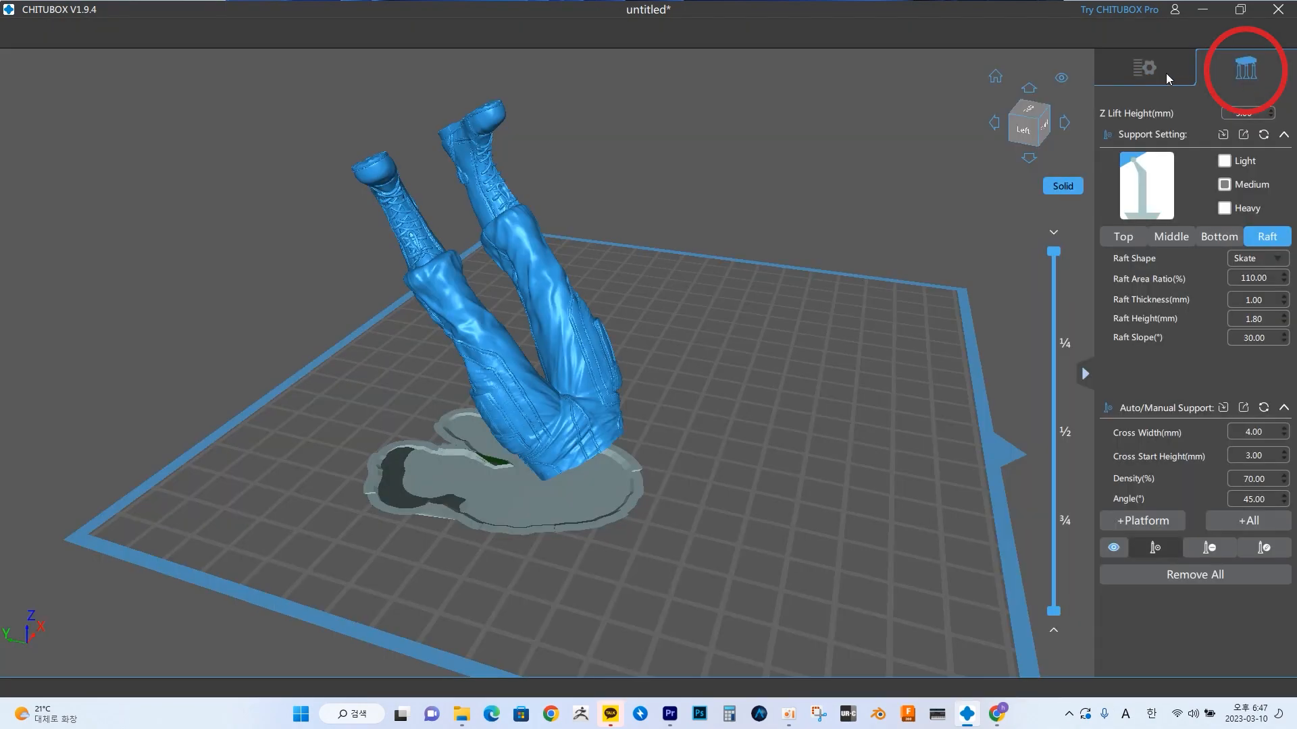
{"action": "left_click", "coordinate": [1165, 73]}
- Switch the interface language to Korean
{"action": "left_click", "coordinate": [23, 36]}
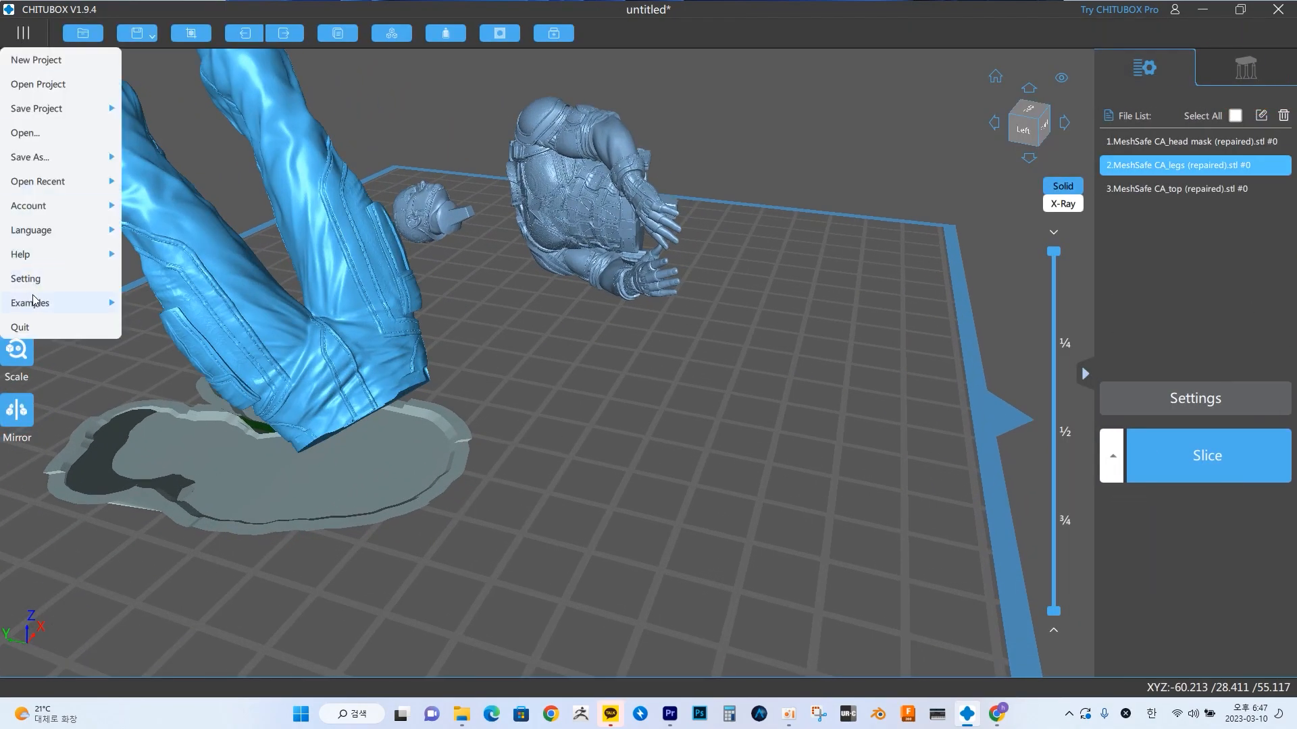
{"action": "mouse_move", "coordinate": [42, 231]}
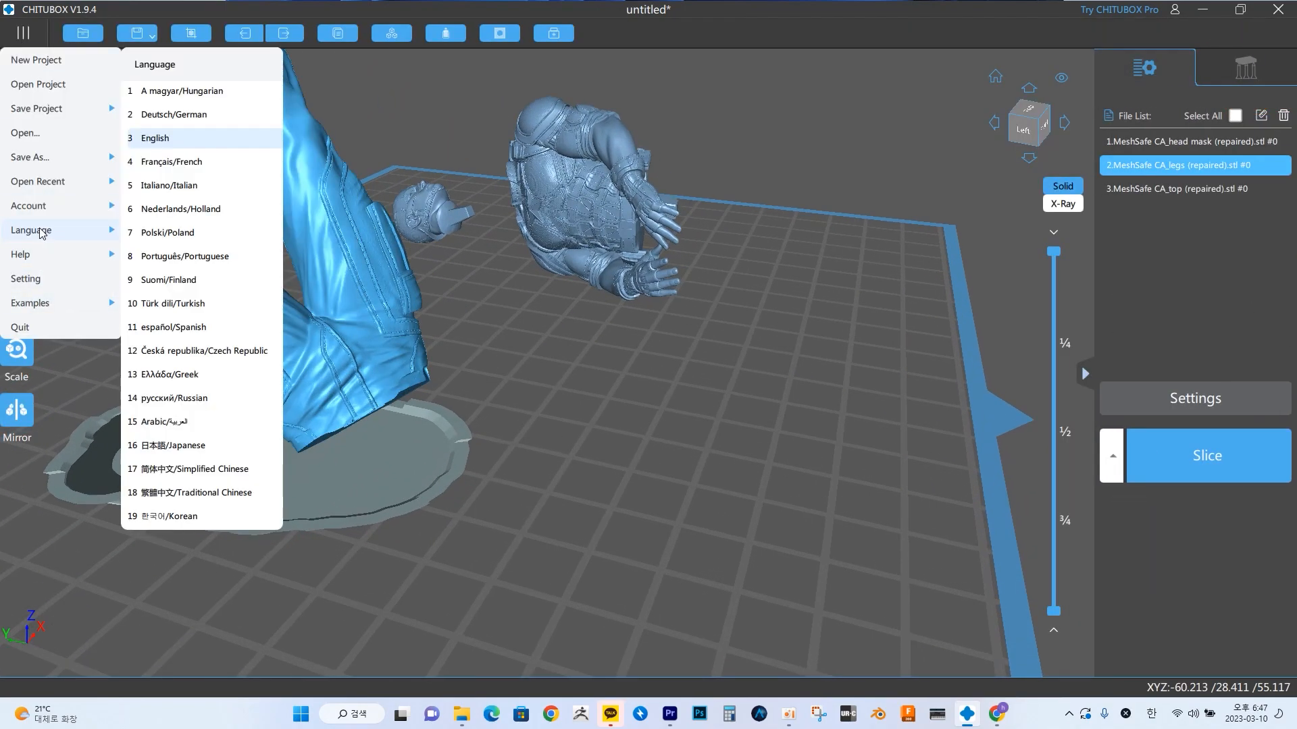
{"action": "left_click", "coordinate": [183, 517]}
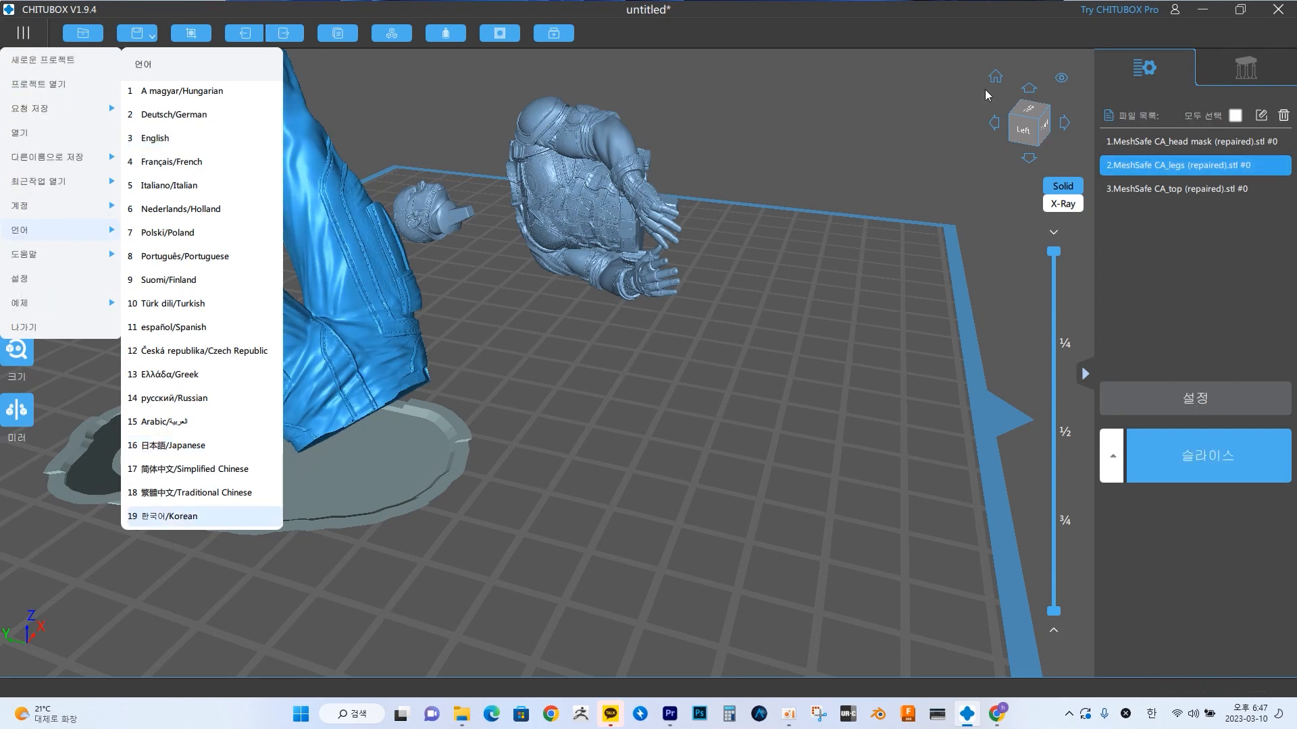
- Switch the legs model's raft shape to none (없음) and back to skate (스케이트) in the support settings
{"action": "left_click", "coordinate": [1246, 67]}
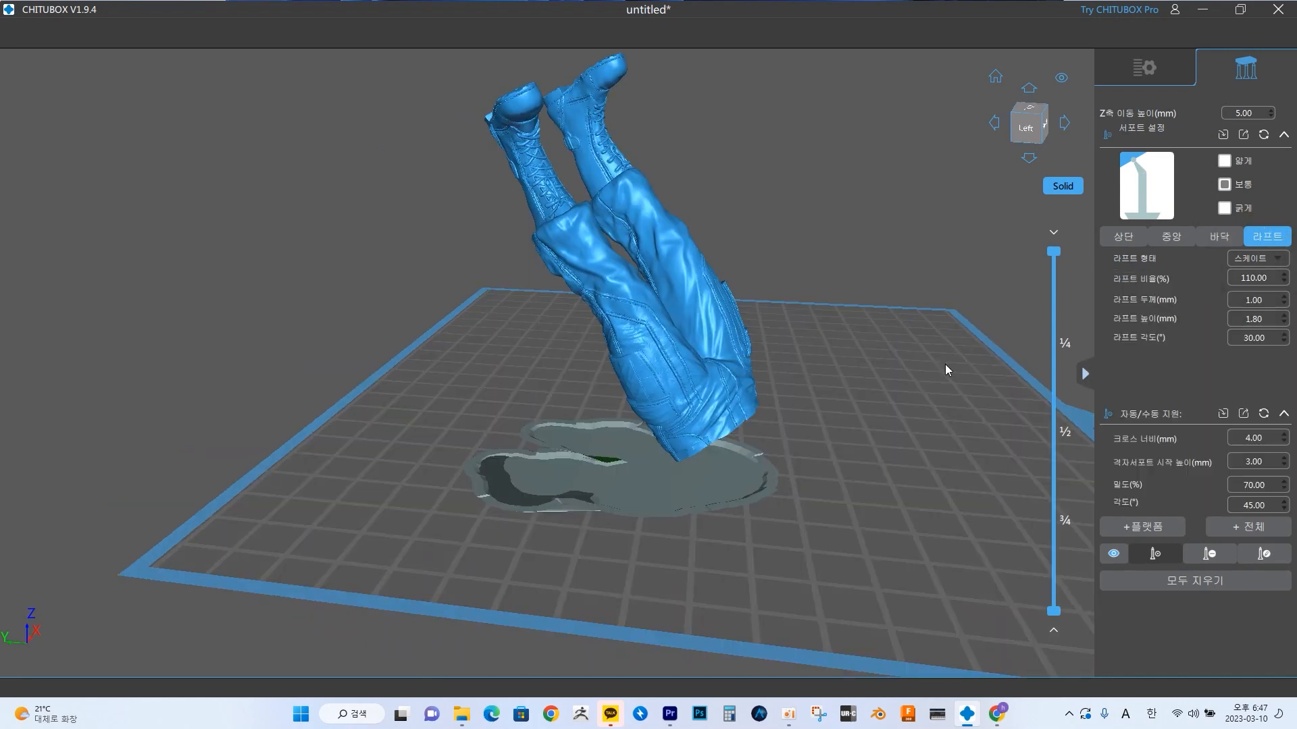
{"action": "right_click_drag", "start_coordinate": [945, 368], "coordinate": [948, 408]}
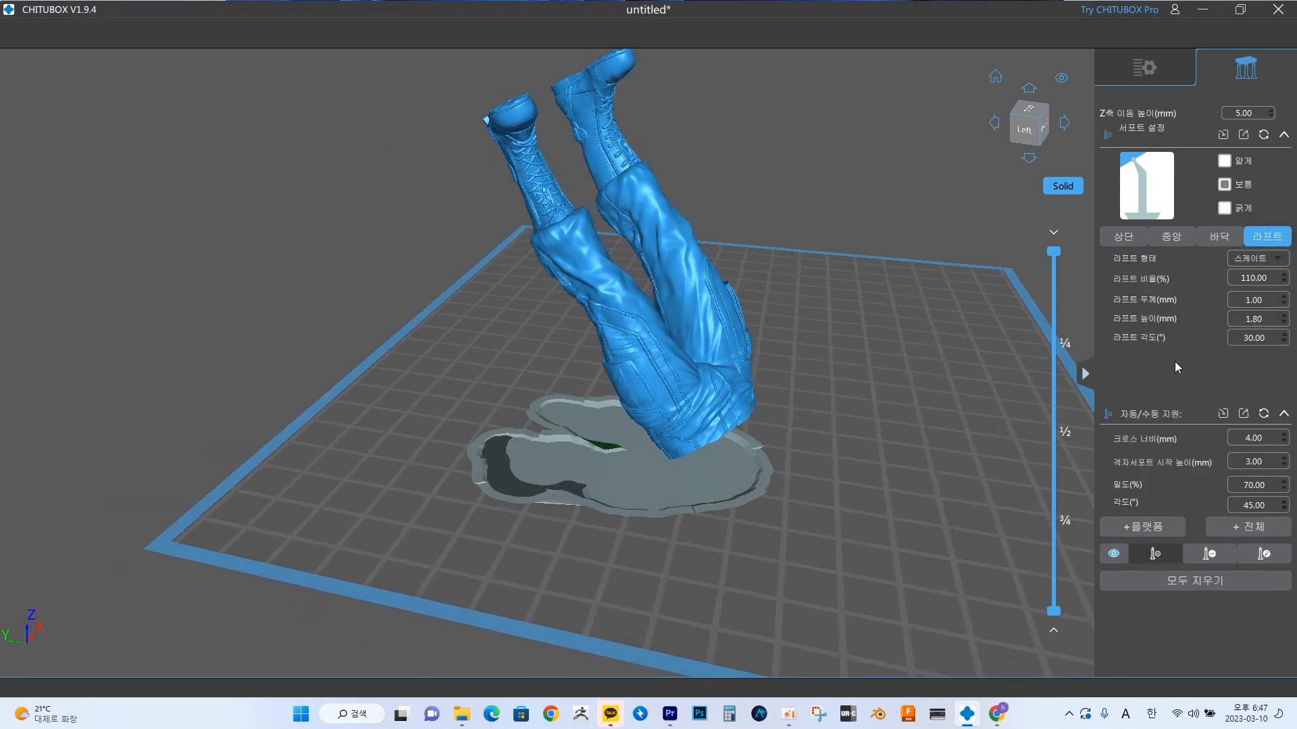
{"action": "right_click_drag", "start_coordinate": [914, 361], "coordinate": [897, 394]}
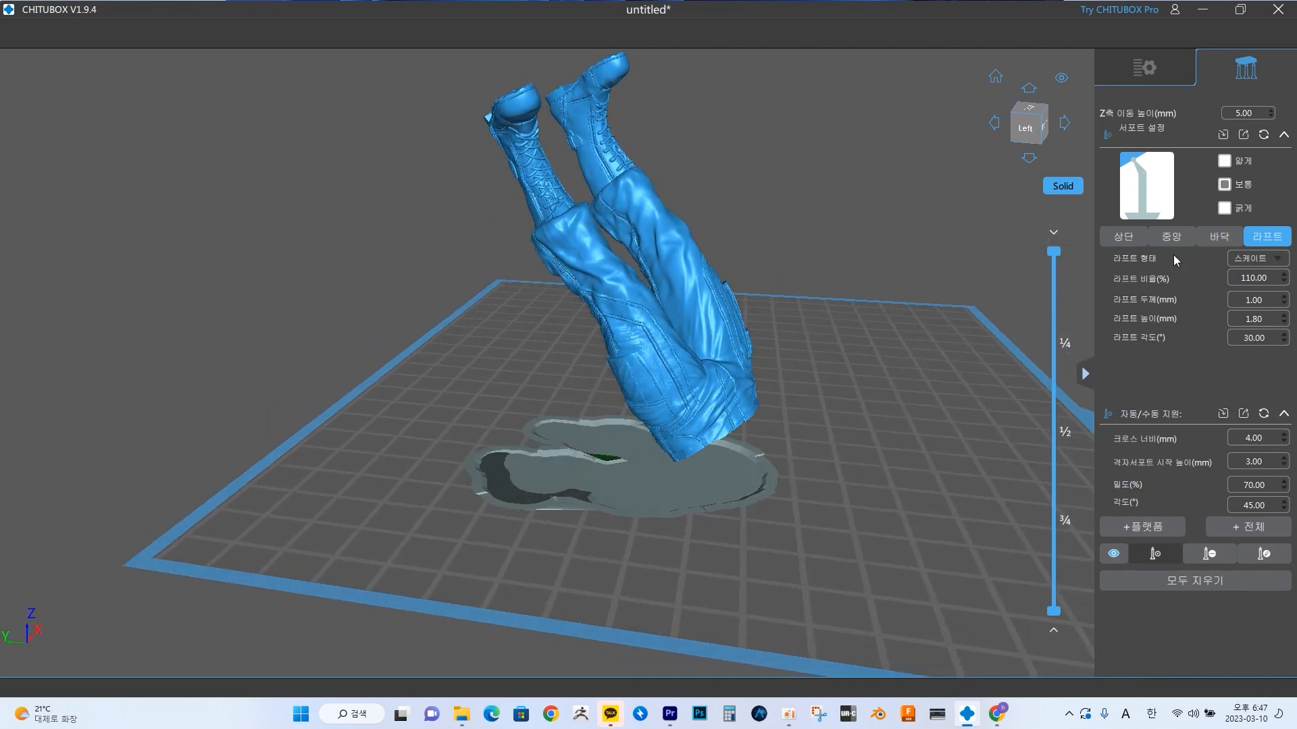
{"action": "left_click", "coordinate": [1258, 278]}
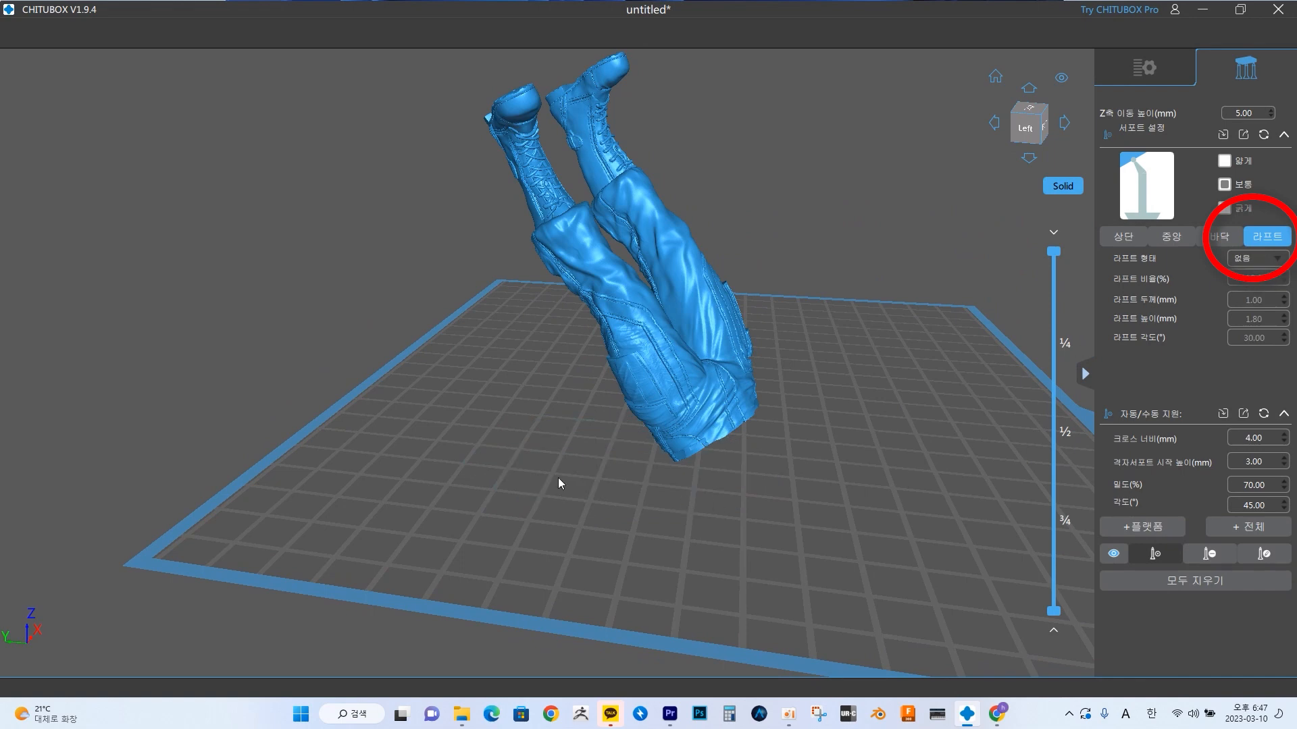
{"action": "left_click", "coordinate": [1251, 259]}
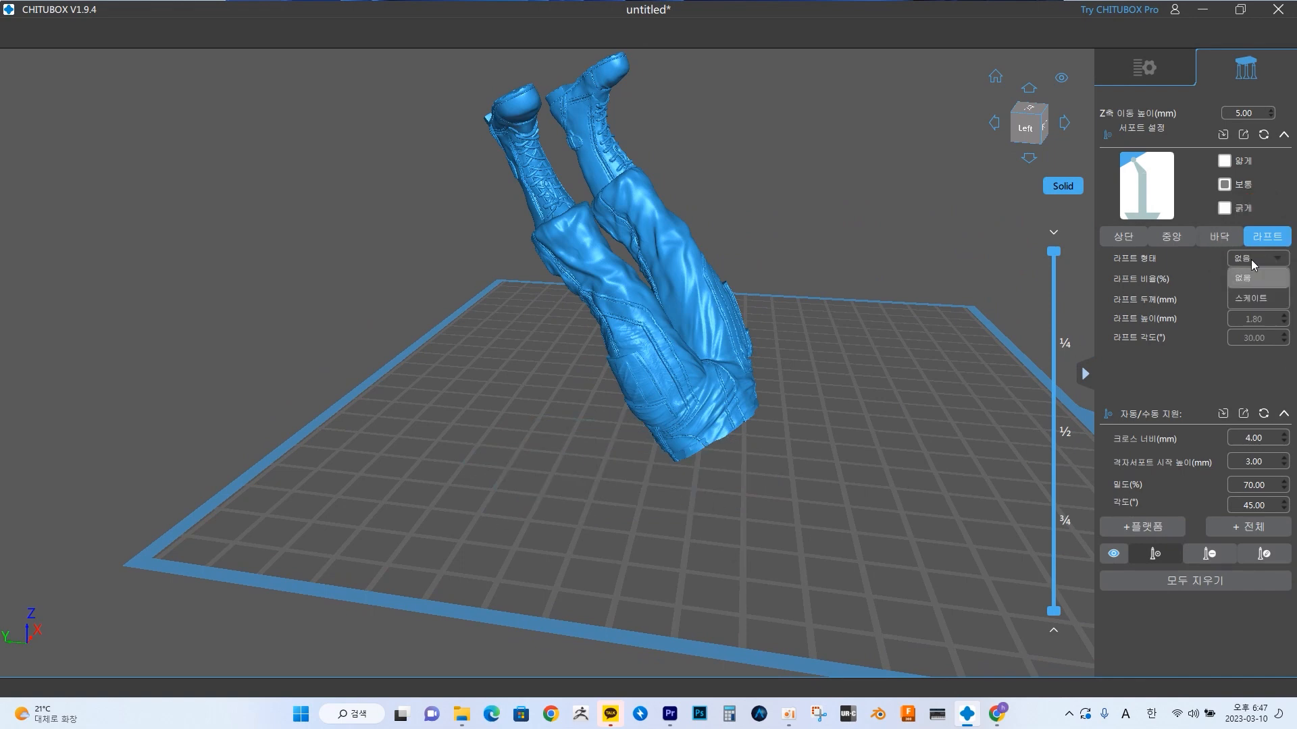
{"action": "left_click", "coordinate": [1257, 297]}
- Generate automatic medium supports for the whole legs model at 70% density and 45°, and view them from below
{"action": "right_click_drag", "start_coordinate": [983, 396], "coordinate": [764, 533]}
{"action": "right_click_drag", "start_coordinate": [825, 470], "coordinate": [531, 193]}
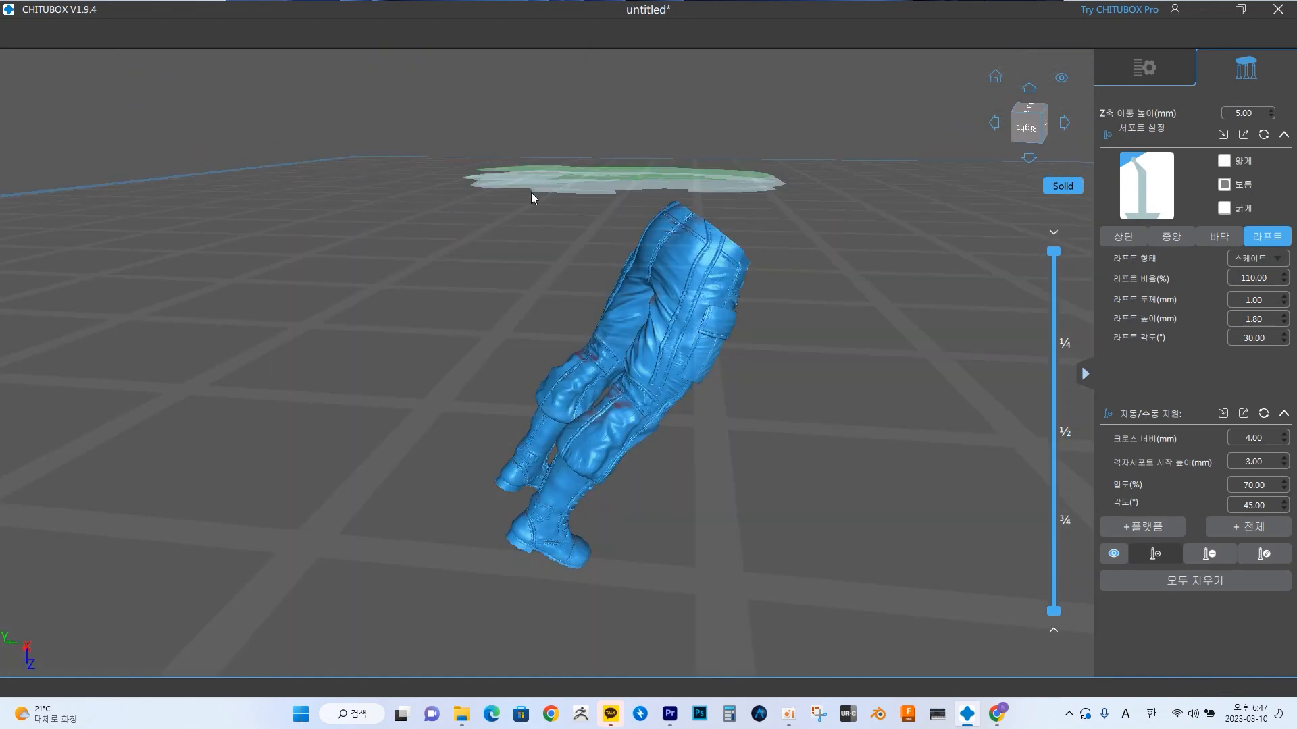
{"action": "right_click_drag", "start_coordinate": [811, 279], "coordinate": [813, 250]}
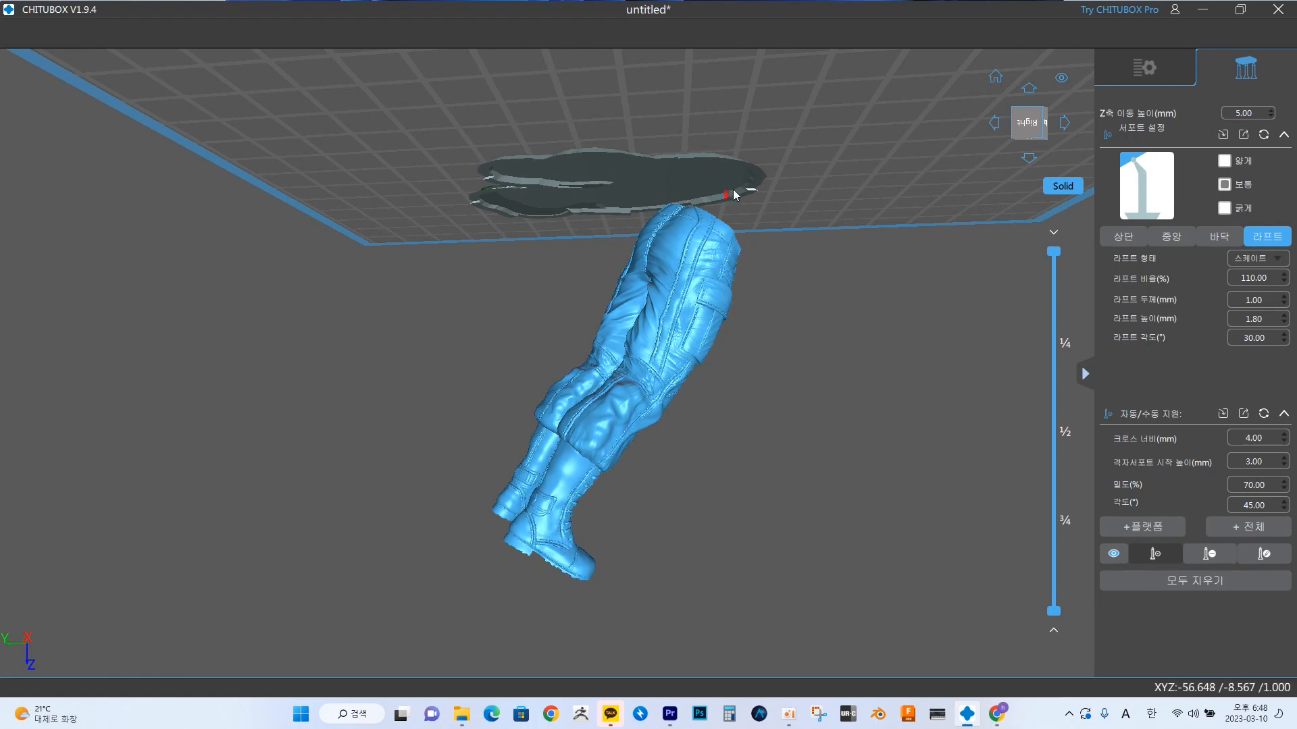
{"action": "right_click_drag", "start_coordinate": [851, 242], "coordinate": [873, 245]}
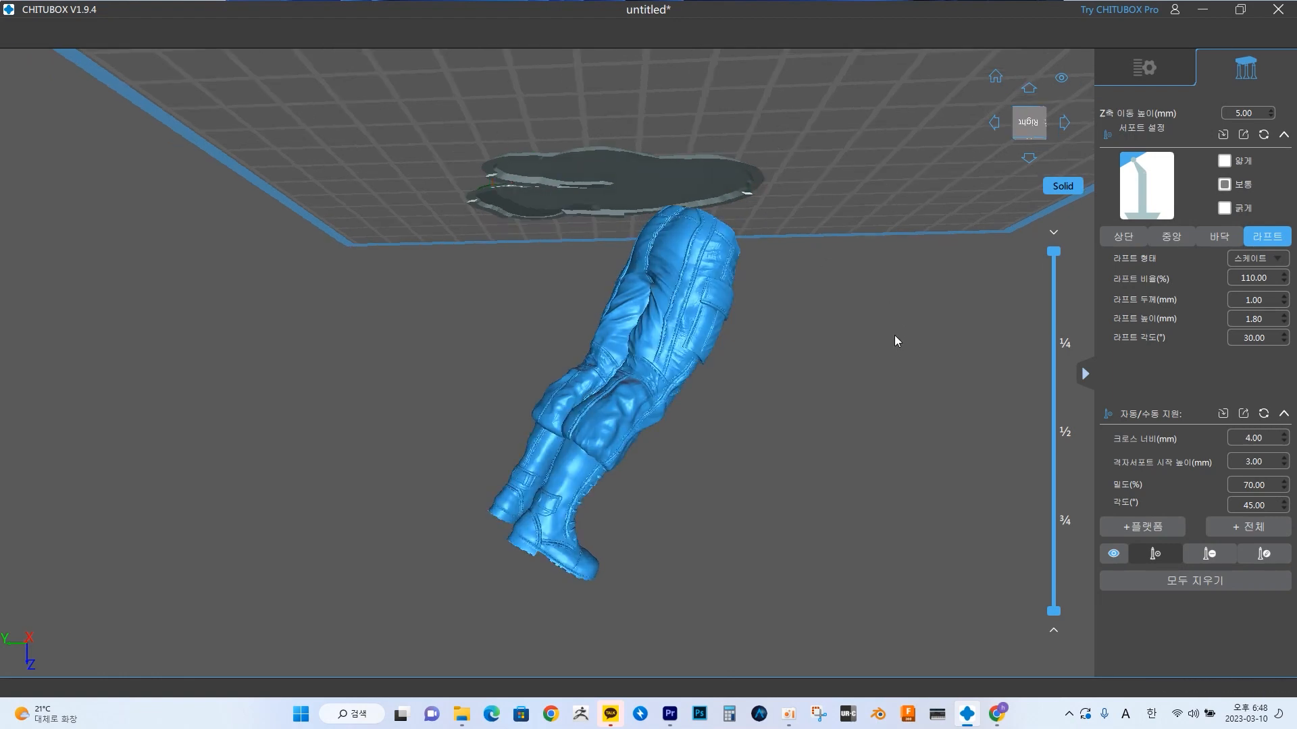
{"action": "right_click_drag", "start_coordinate": [883, 331], "coordinate": [851, 350]}
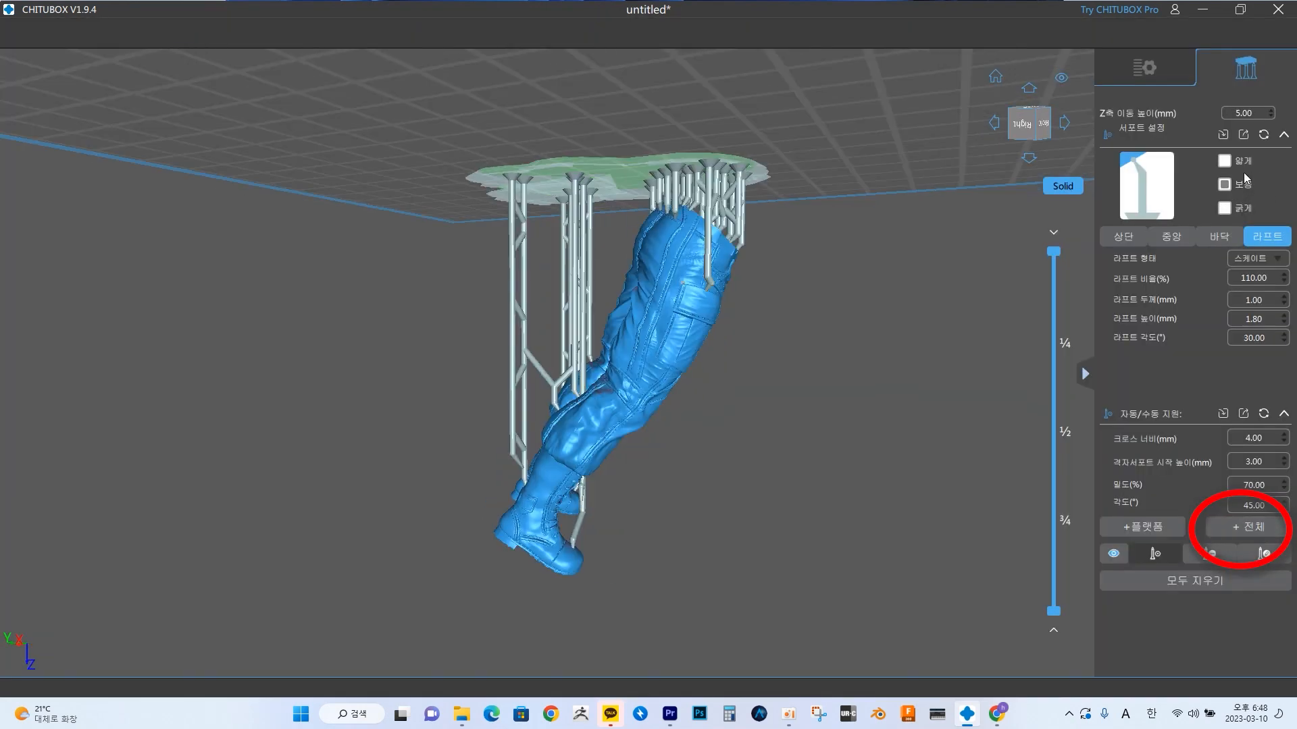
{"action": "mouse_move", "coordinate": [893, 339]}
{"action": "left_mouse_down"}
{"action": "mouse_move", "coordinate": [811, 333]}
{"action": "mouse_move", "coordinate": [816, 362]}
{"action": "mouse_move", "coordinate": [824, 350]}
{"action": "mouse_move", "coordinate": [830, 365]}
{"action": "mouse_move", "coordinate": [840, 335]}
{"action": "mouse_move", "coordinate": [868, 362]}
{"action": "left_mouse_up"}
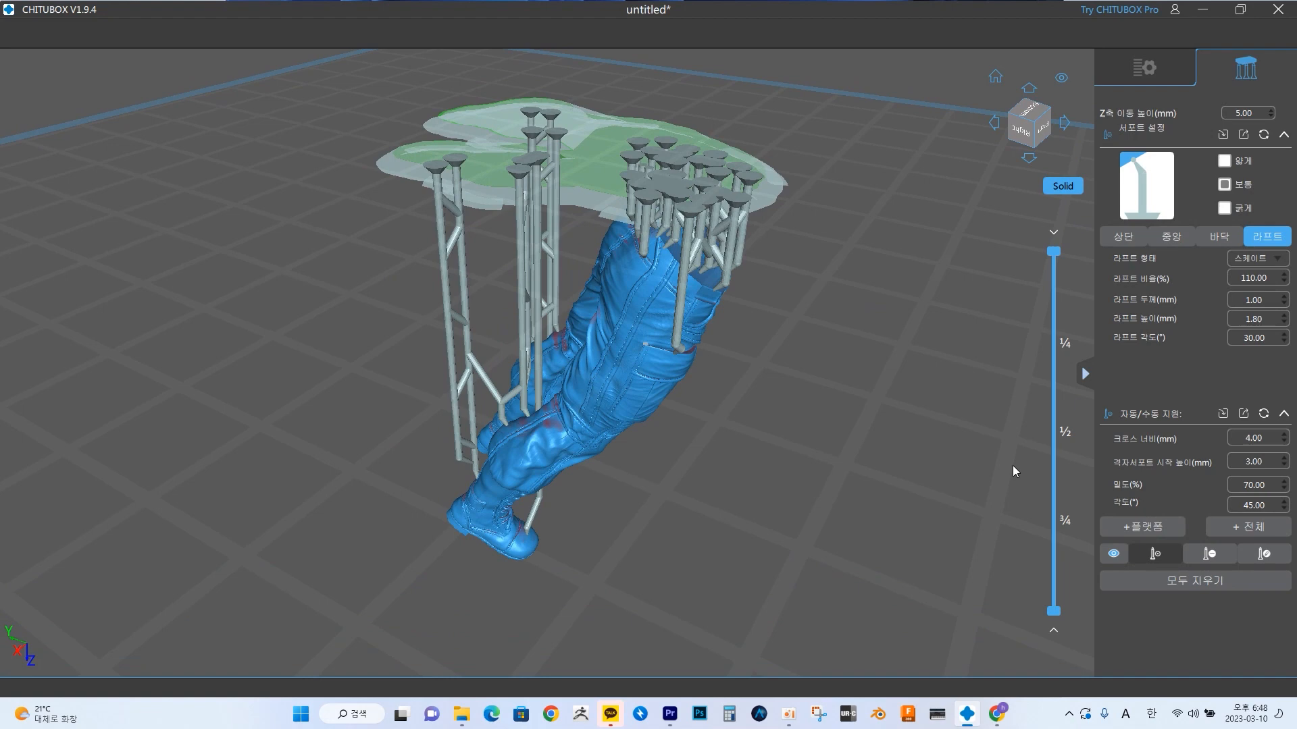
- Reduce the support display to the contact tips and examine their distribution over the legs' waist face and undersides
{"action": "left_click", "coordinate": [1111, 553]}
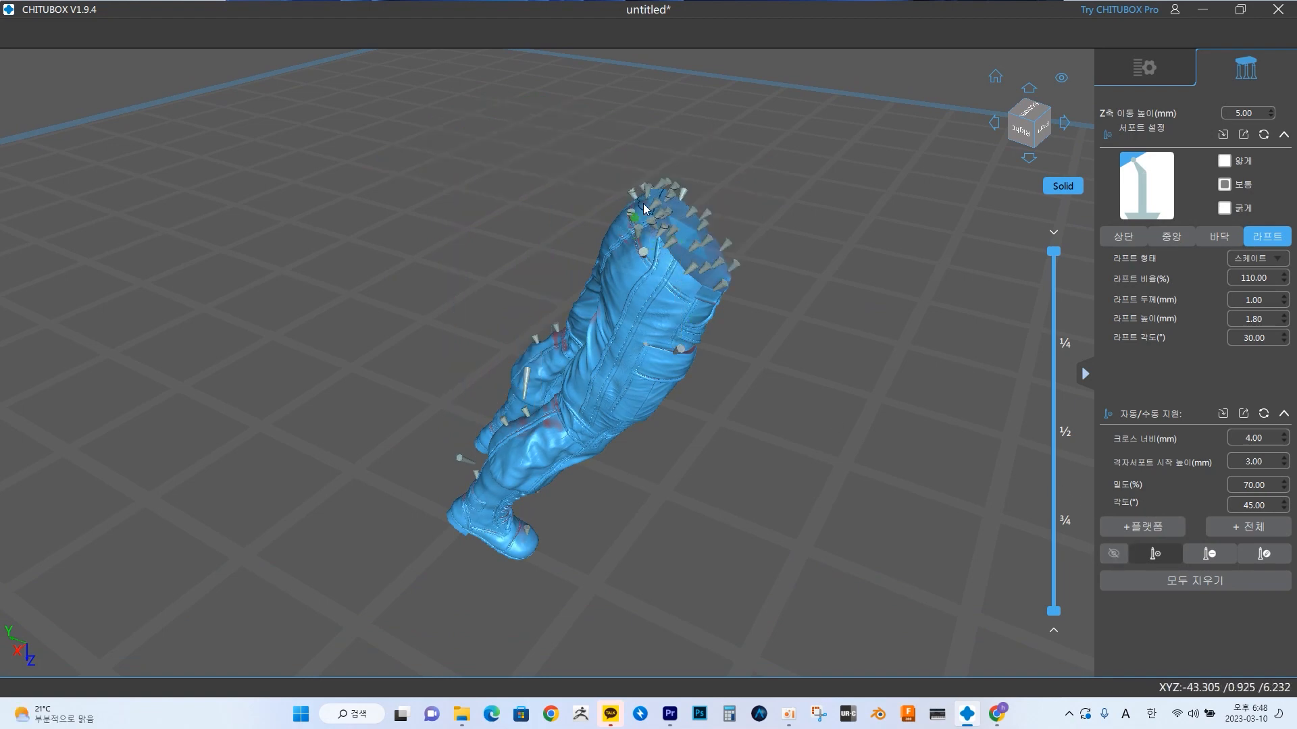
{"action": "left_click_drag", "start_coordinate": [836, 524], "coordinate": [818, 528]}
{"action": "scroll", "coordinate": [819, 524], "scroll_direction": "up", "scroll_amount": 3}
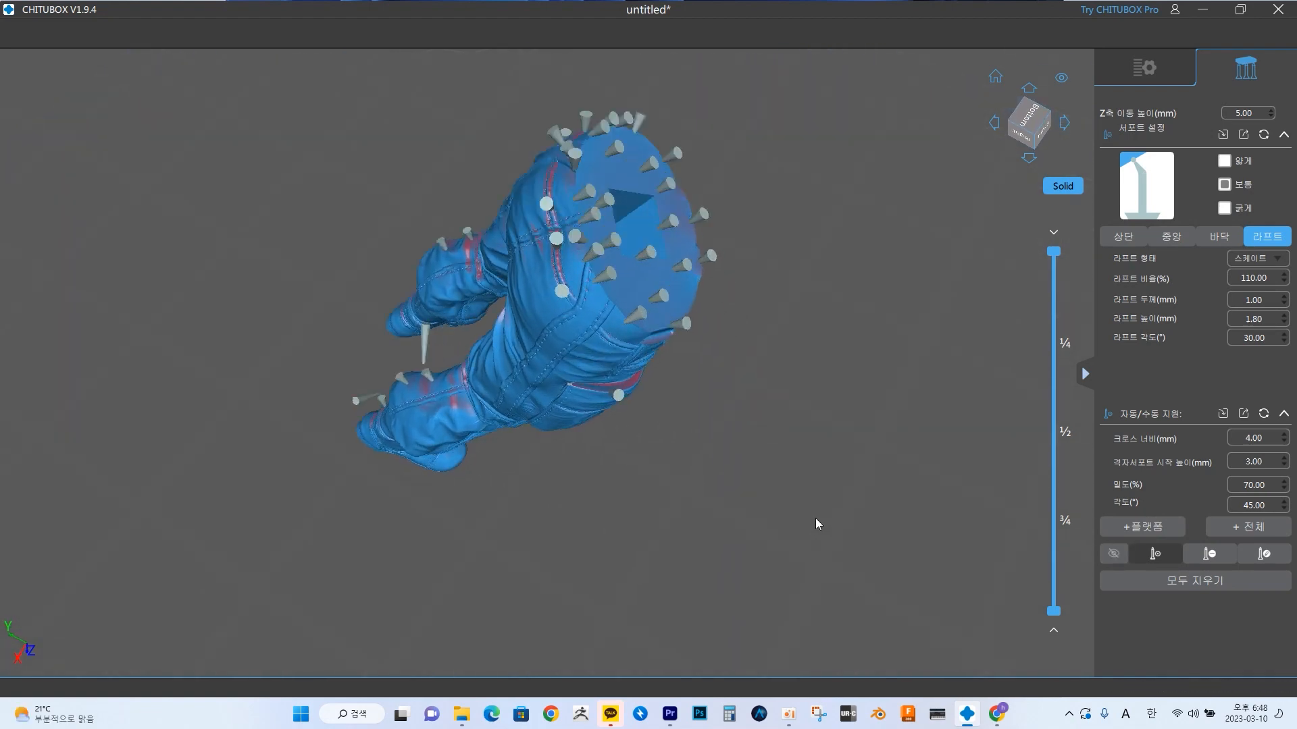
{"action": "right_click_drag", "start_coordinate": [749, 437], "coordinate": [728, 456]}
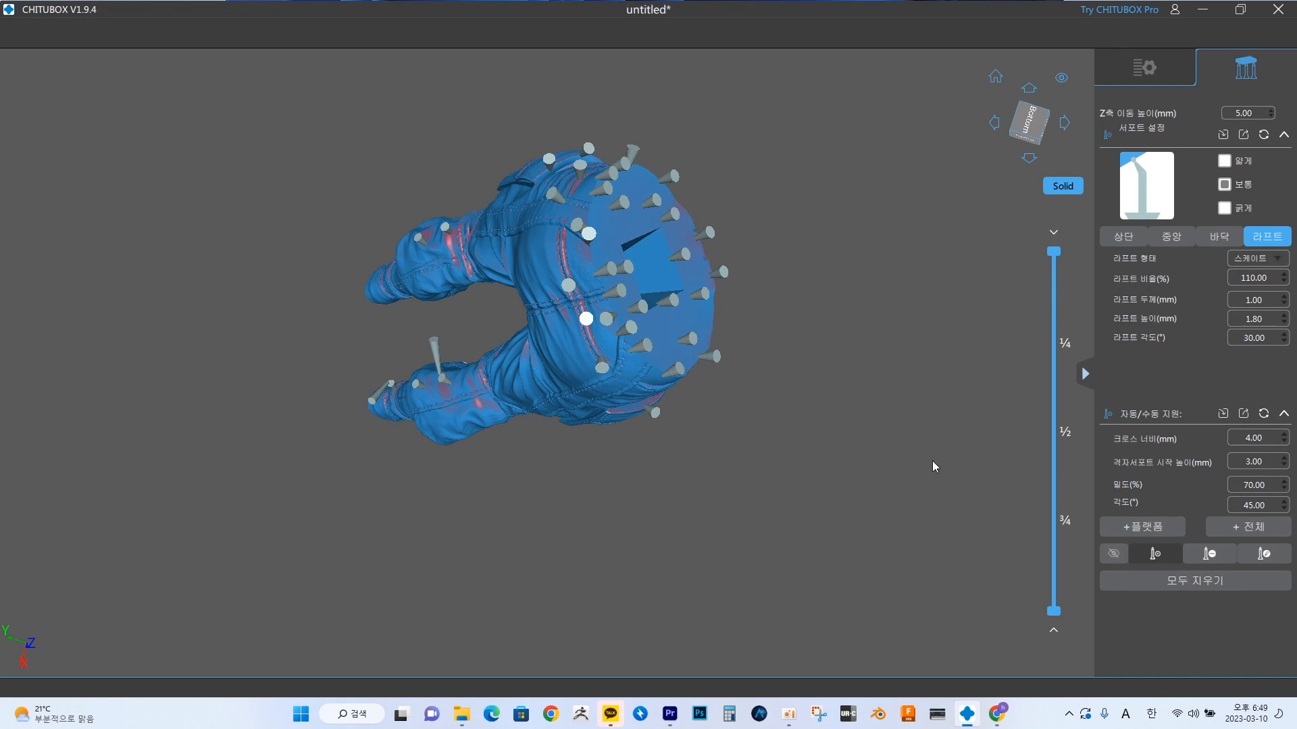
{"action": "left_click_drag", "start_coordinate": [915, 451], "coordinate": [913, 379]}
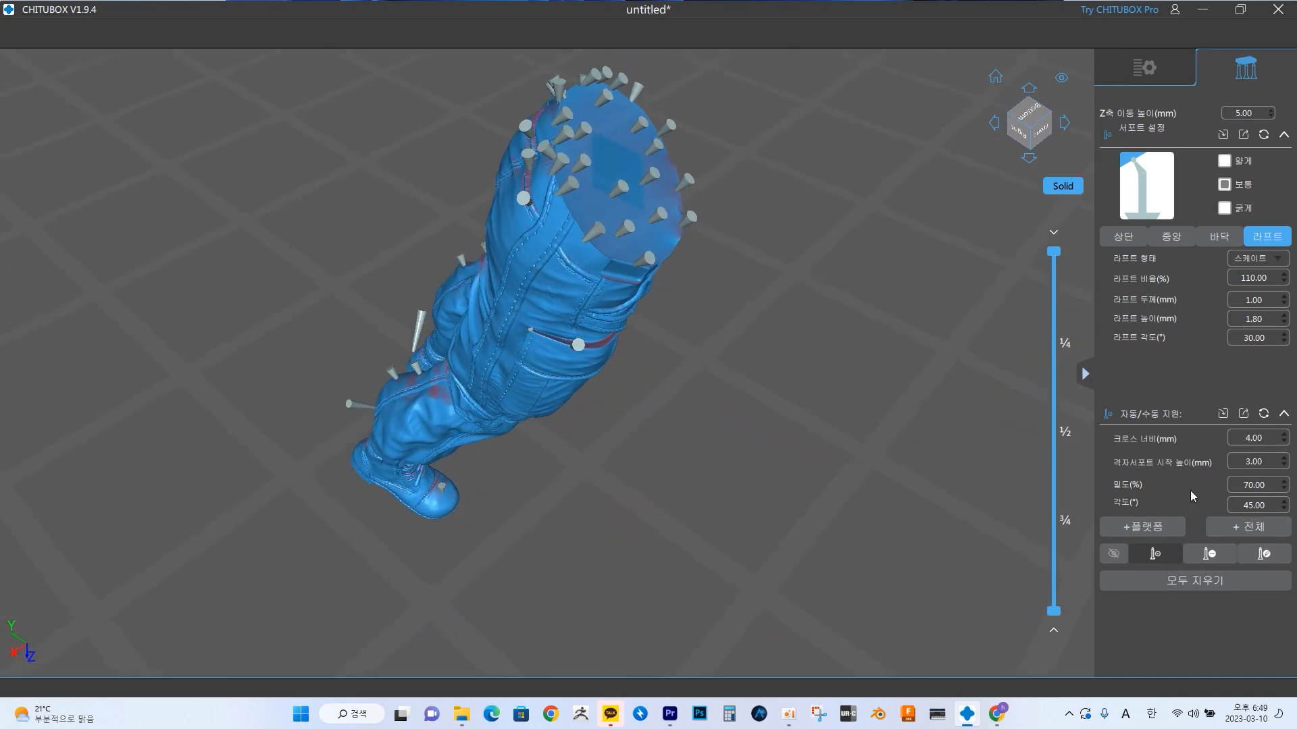
- Display the full support pillars again, check them from the side, and remove all supports from the legs
{"action": "right_click_drag", "start_coordinate": [878, 472], "coordinate": [920, 519]}
{"action": "right_click_drag", "start_coordinate": [859, 408], "coordinate": [907, 367]}
{"action": "scroll", "coordinate": [907, 366], "scroll_direction": "down", "scroll_amount": 2}
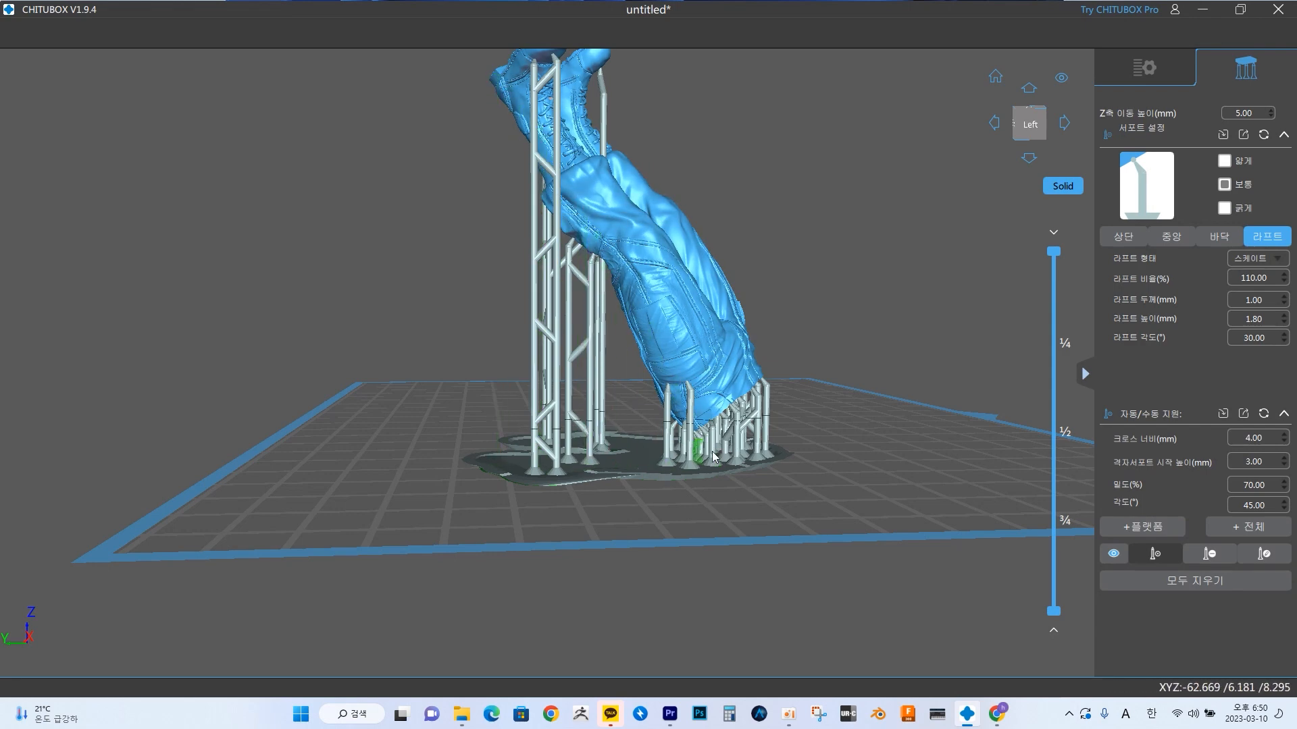
{"action": "left_click_drag", "start_coordinate": [836, 437], "coordinate": [833, 446]}
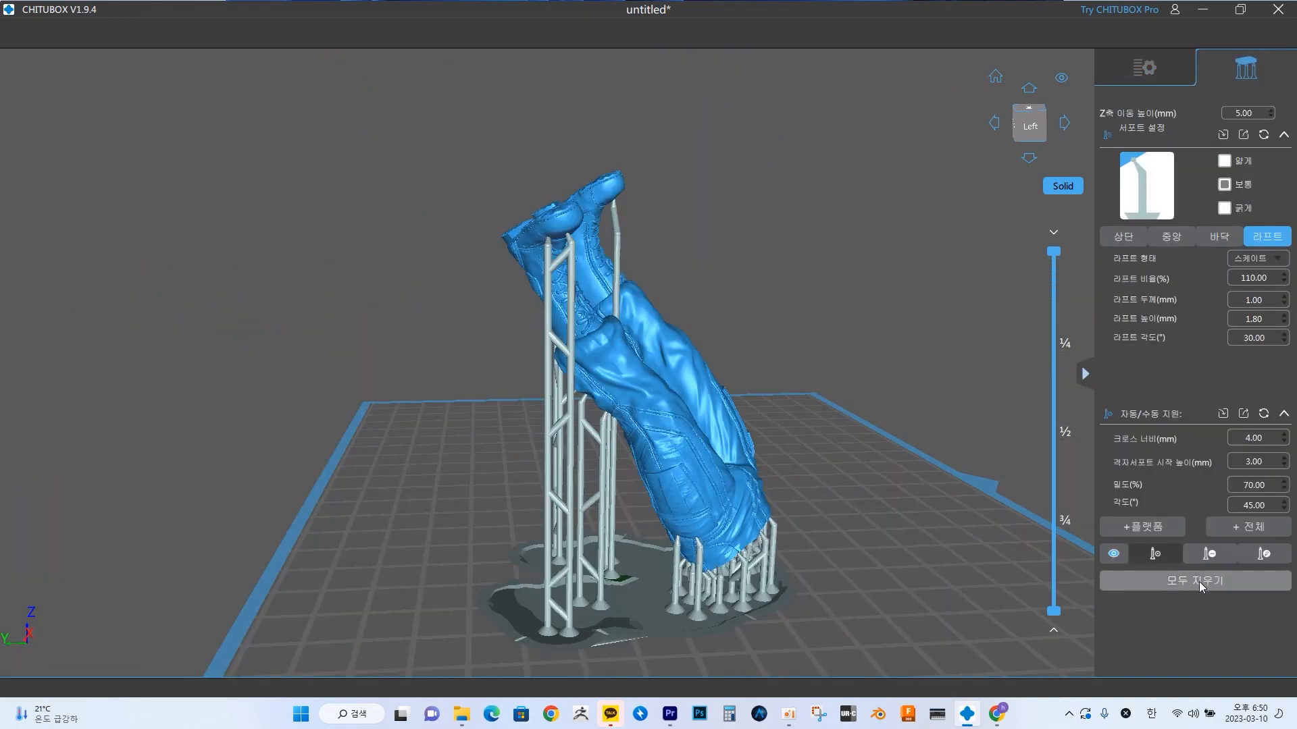
{"action": "left_click", "coordinate": [1198, 581]}
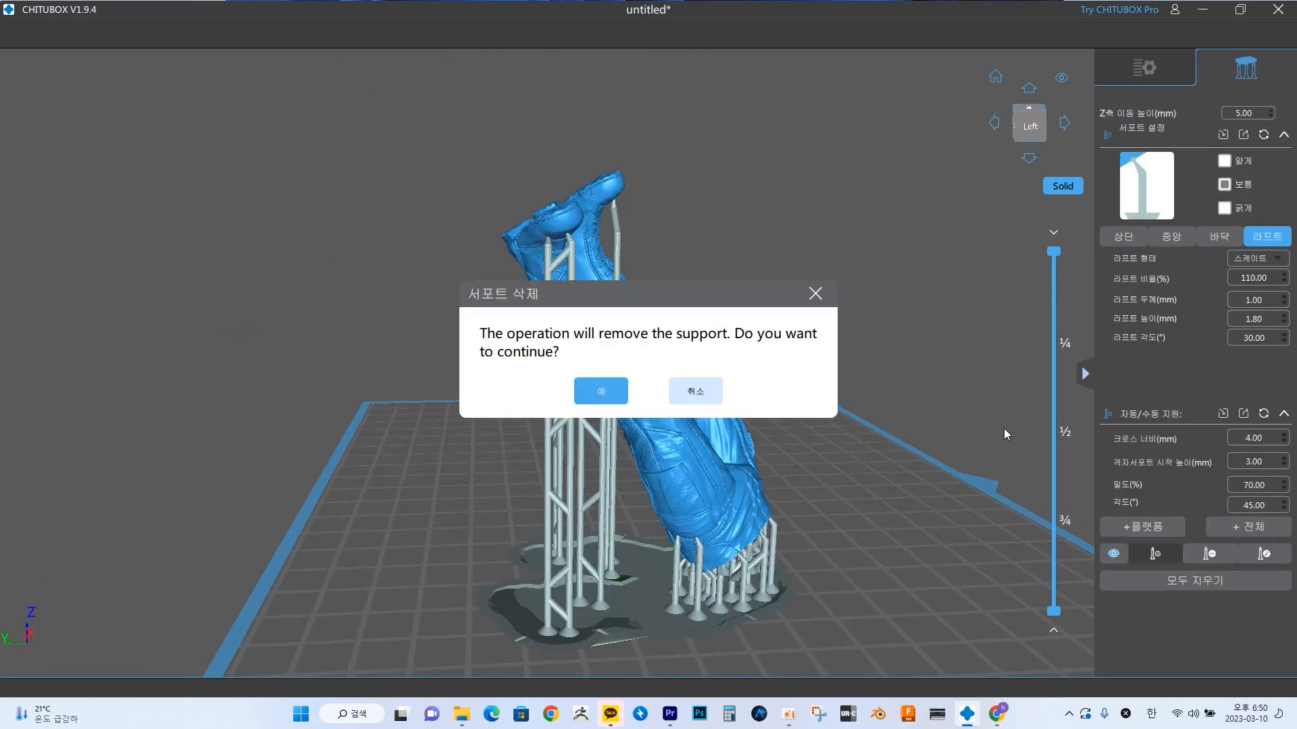
{"action": "left_click", "coordinate": [617, 389]}
- Rotate the legs to a flatter tilt of about -29° around X, and generate supports for the whole model
{"action": "left_click", "coordinate": [1123, 74]}
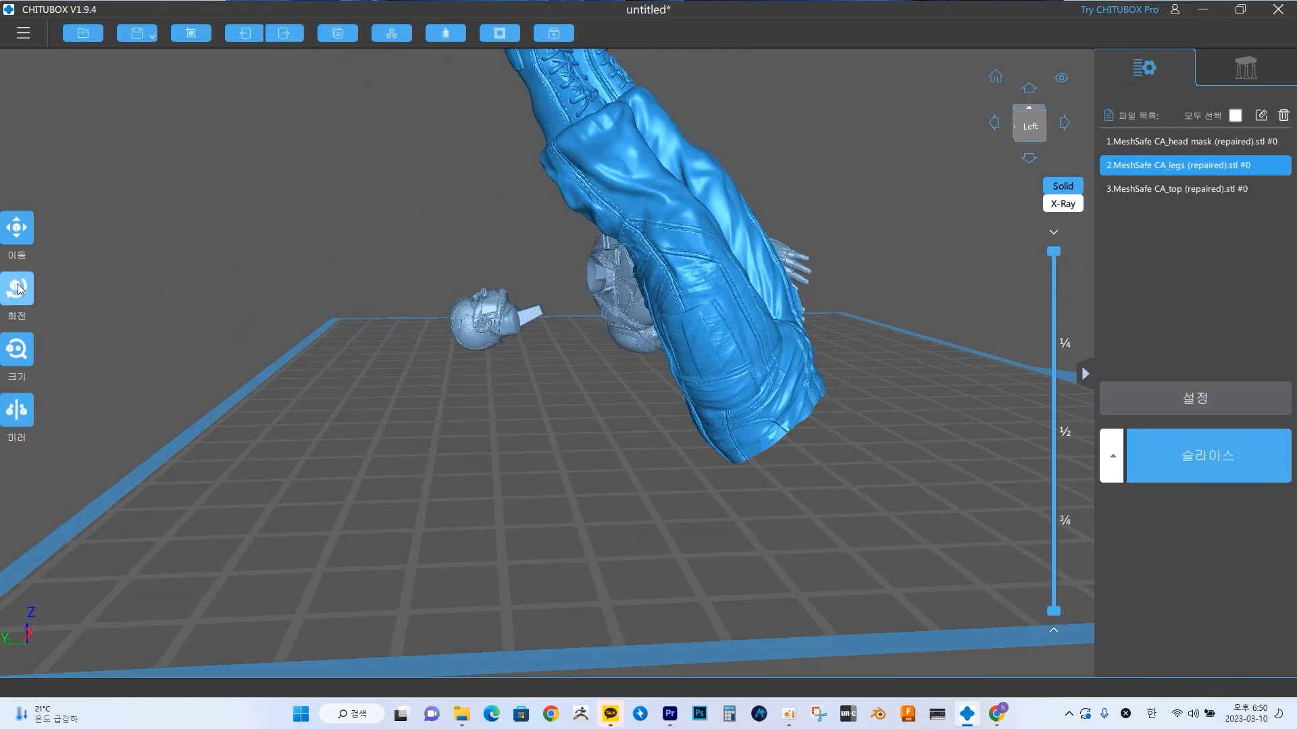
{"action": "left_click_drag", "start_coordinate": [726, 252], "coordinate": [742, 211]}
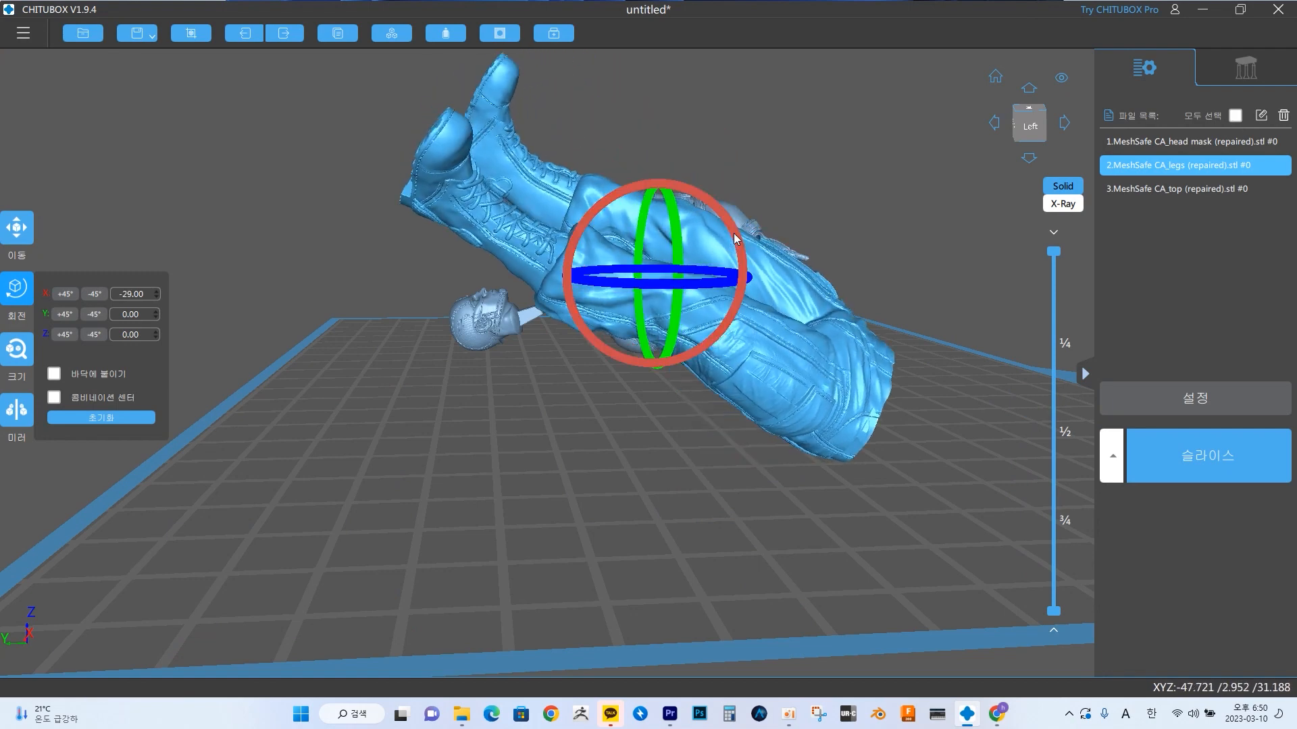
{"action": "left_click", "coordinate": [1239, 71]}
{"action": "left_click", "coordinate": [1224, 524]}
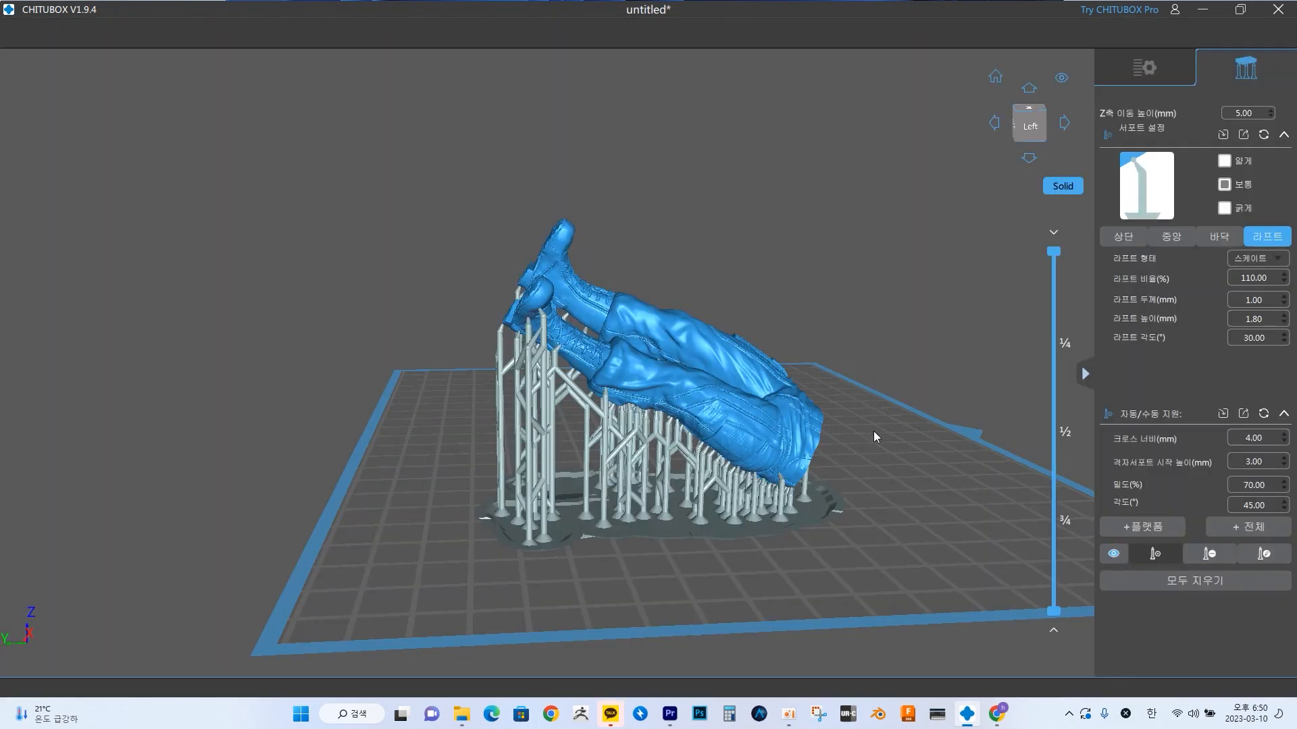
{"action": "right_click_drag", "start_coordinate": [873, 431], "coordinate": [874, 418]}
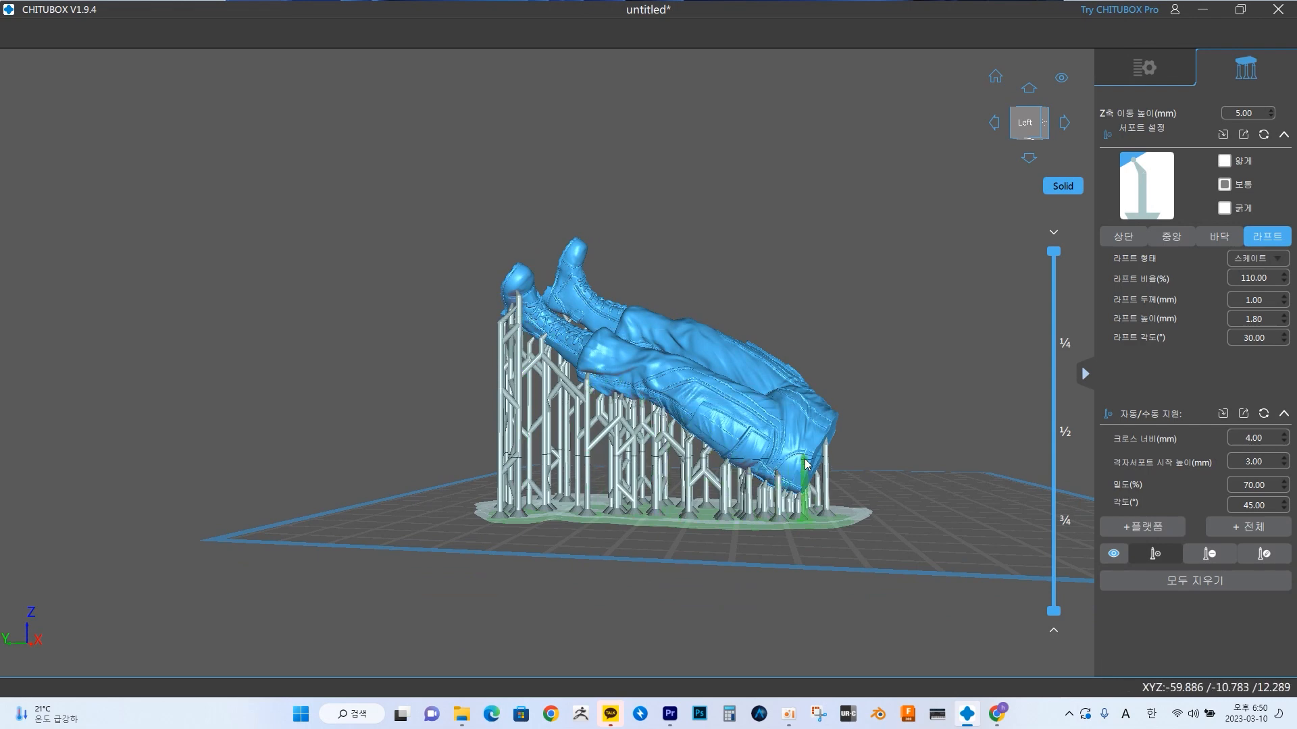
{"action": "right_click_drag", "start_coordinate": [806, 464], "coordinate": [443, 558]}
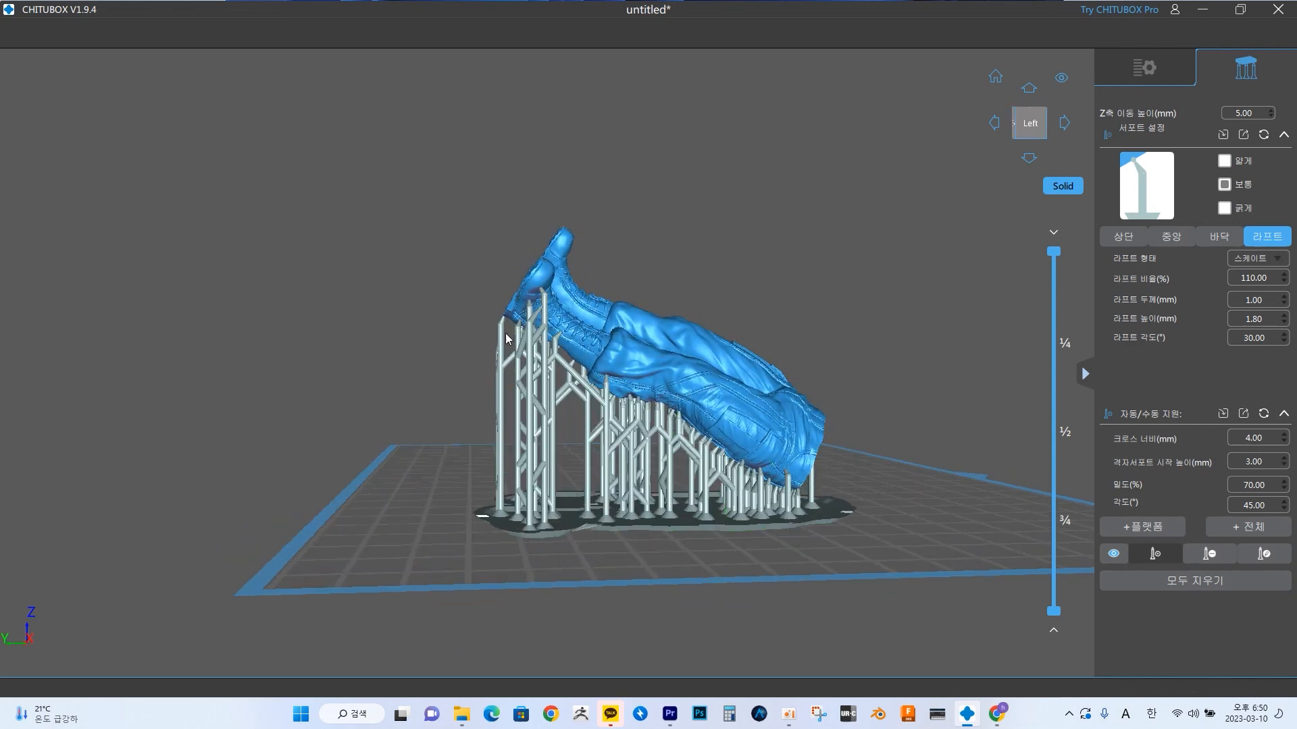
- Remove all supports from the flatter legs and rotate the model around X to a steep, feet-up tilt
{"action": "left_click", "coordinate": [1142, 580]}
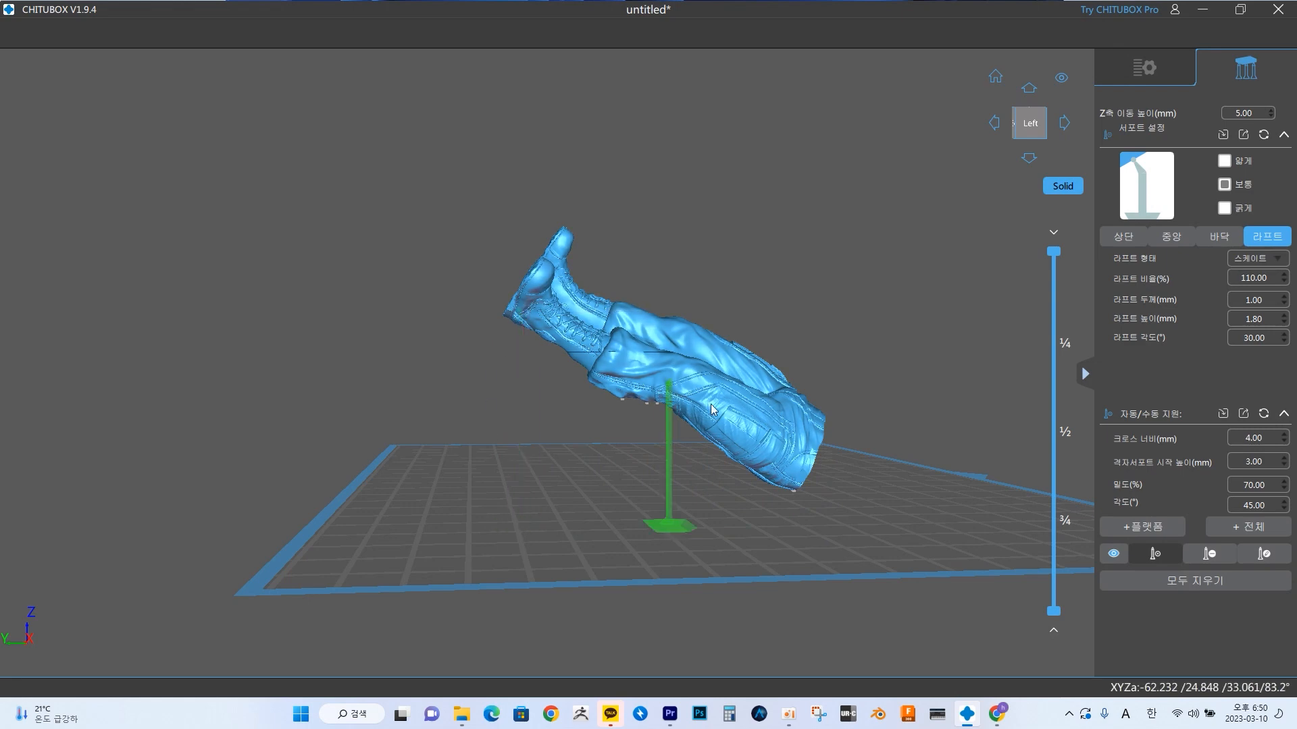
{"action": "left_click", "coordinate": [1146, 67]}
{"action": "right_click_drag", "start_coordinate": [939, 269], "coordinate": [880, 309]}
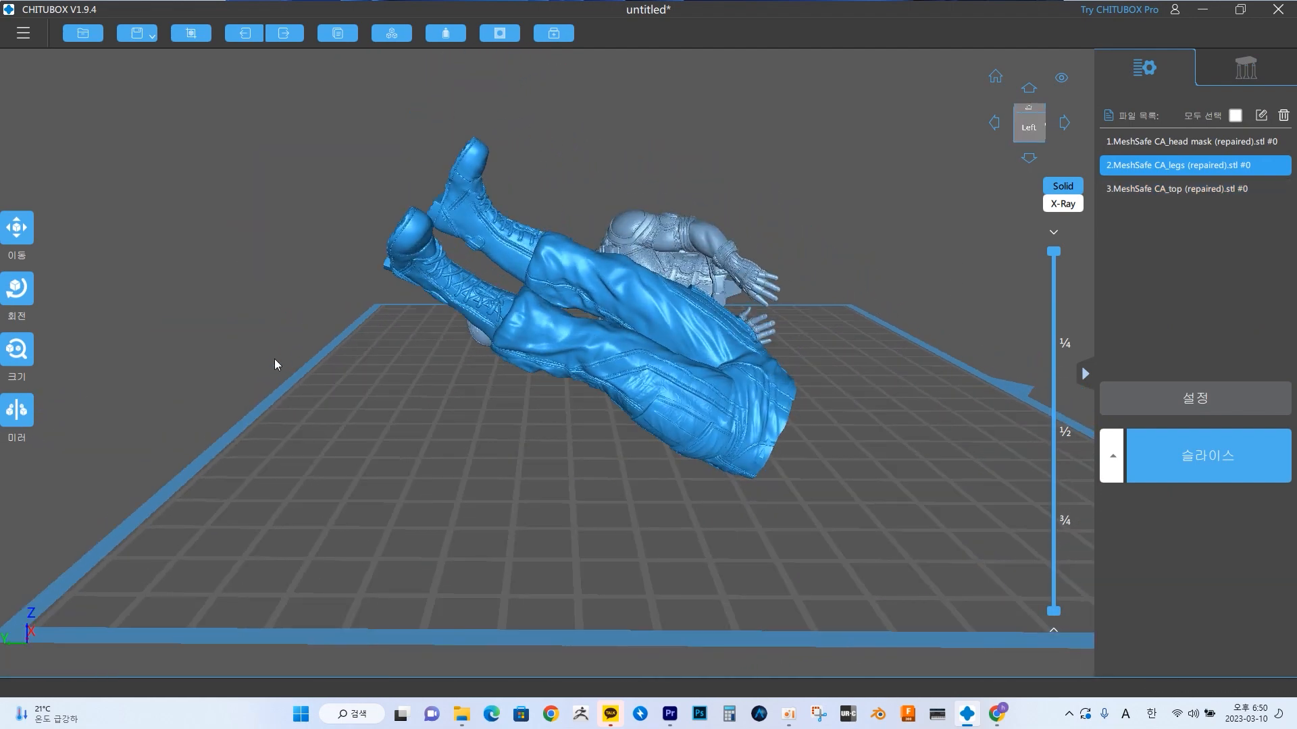
{"action": "left_click", "coordinate": [22, 299]}
{"action": "left_click_drag", "start_coordinate": [683, 317], "coordinate": [678, 265]}
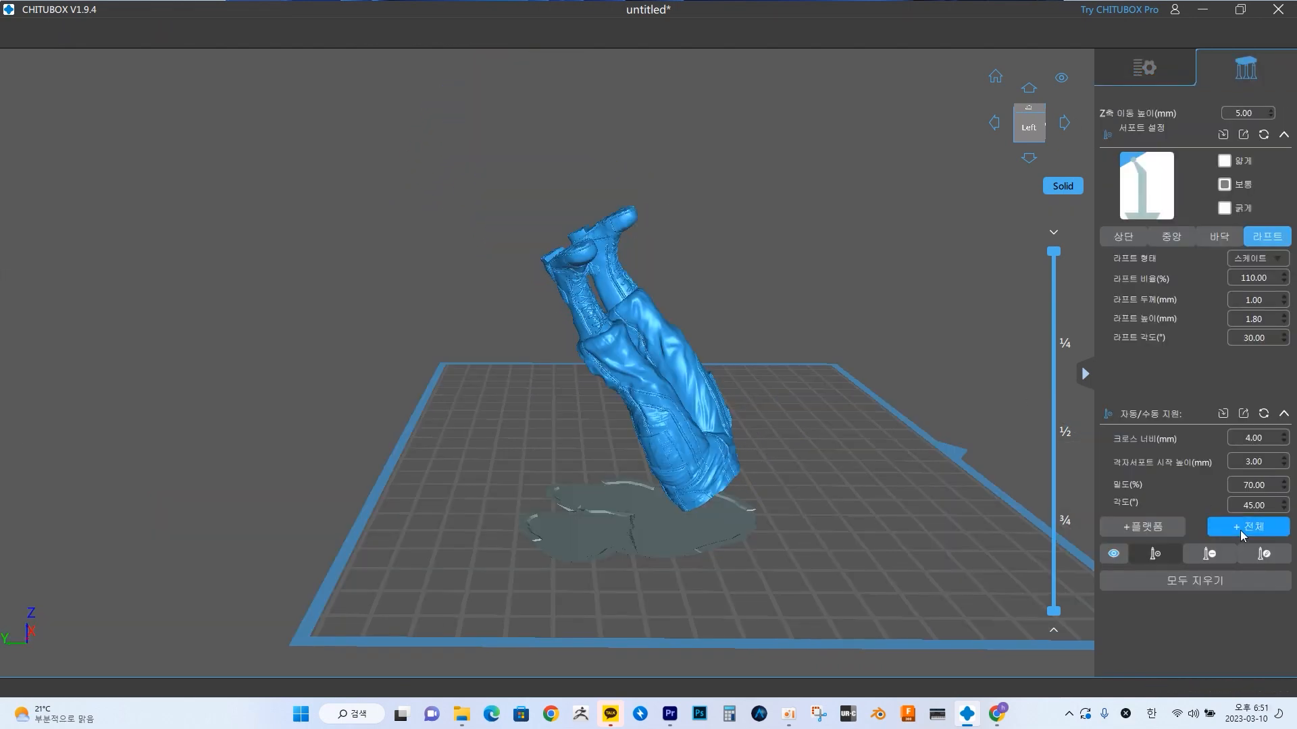
- Generate automatic supports for the whole steeply tilted legs model and show only their contact tips
{"action": "left_click", "coordinate": [1240, 528]}
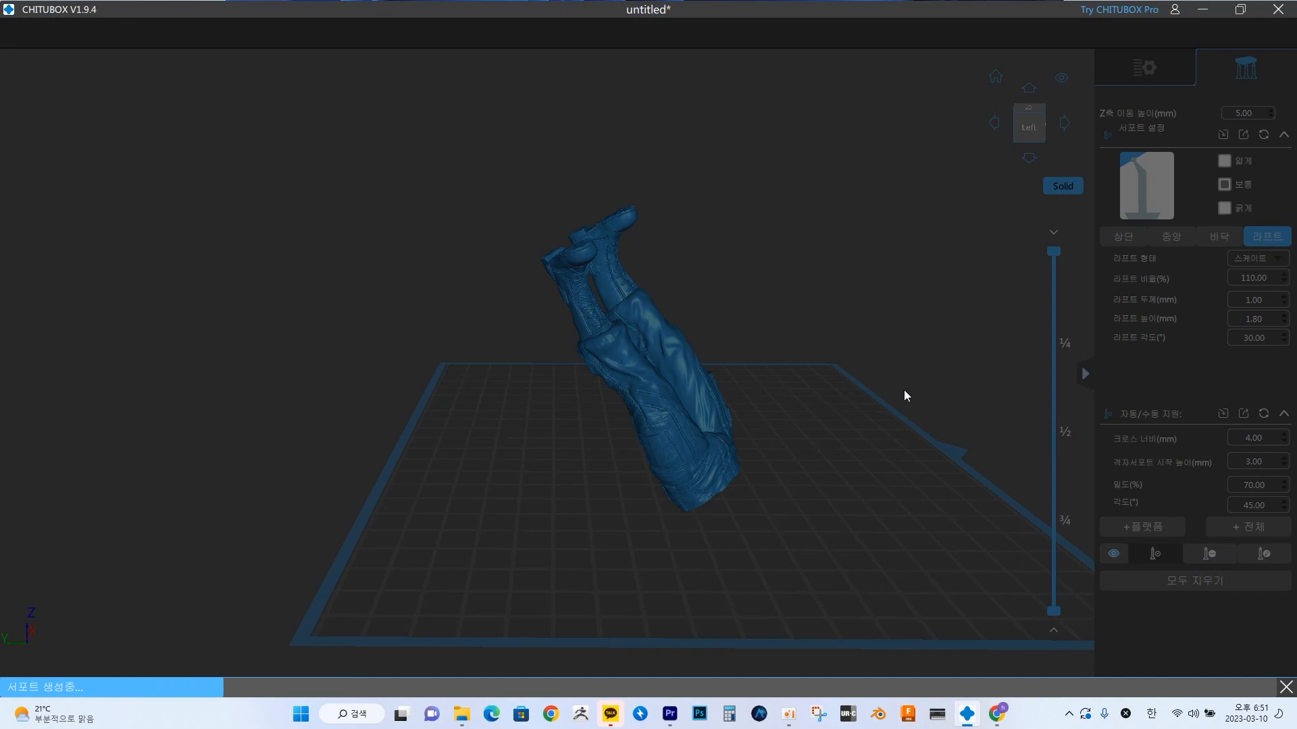
{"action": "scroll", "coordinate": [905, 390], "scroll_direction": "up", "scroll_amount": 5}
{"action": "right_click_drag", "start_coordinate": [743, 377], "coordinate": [728, 340]}
{"action": "left_click", "coordinate": [1120, 560]}
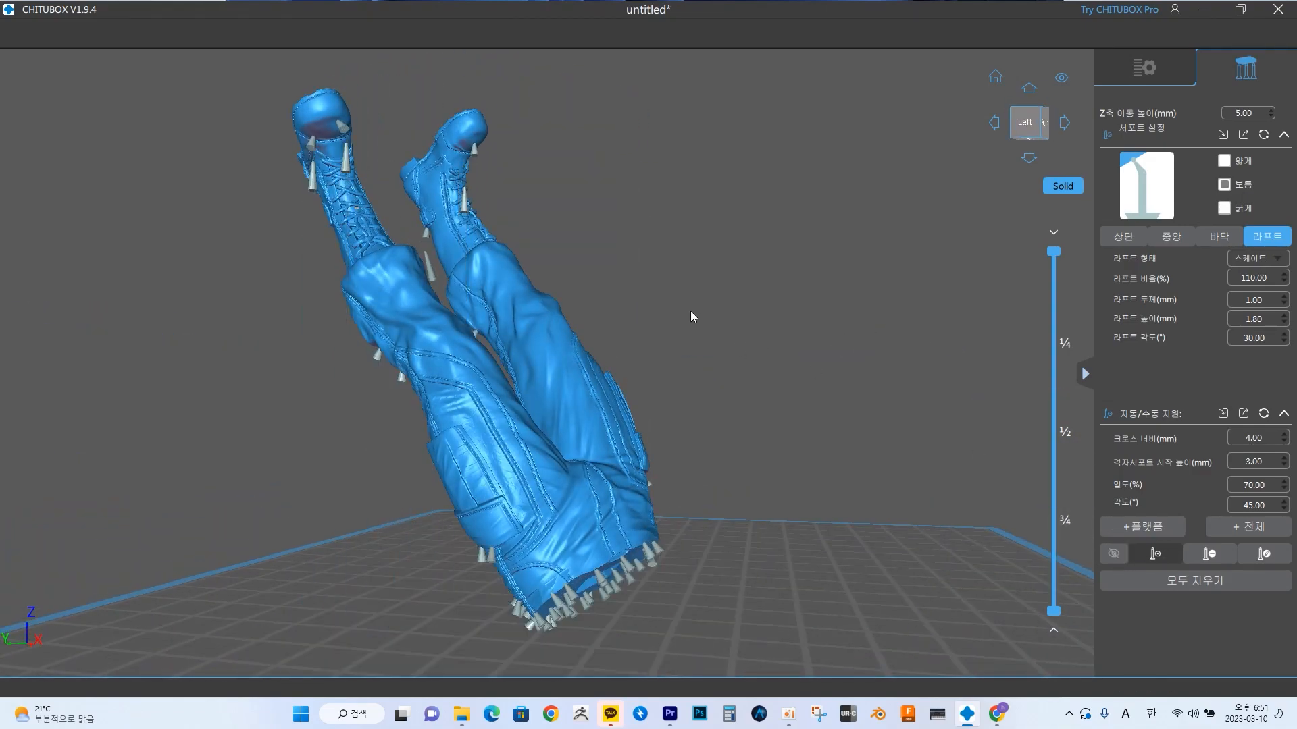
- Add a manual support under the toe of the boot on the negative X side, and show the full pillars again
{"action": "right_click_drag", "start_coordinate": [803, 282], "coordinate": [844, 202]}
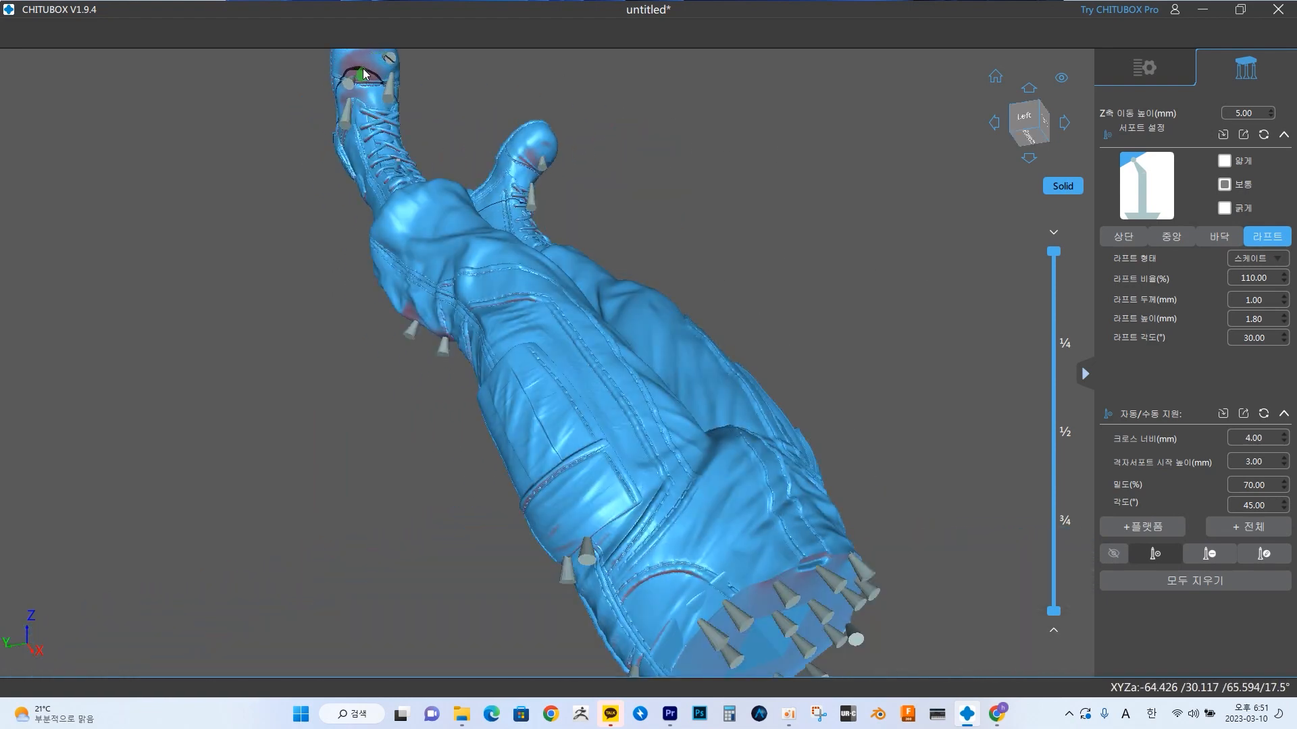
{"action": "left_click", "coordinate": [356, 70]}
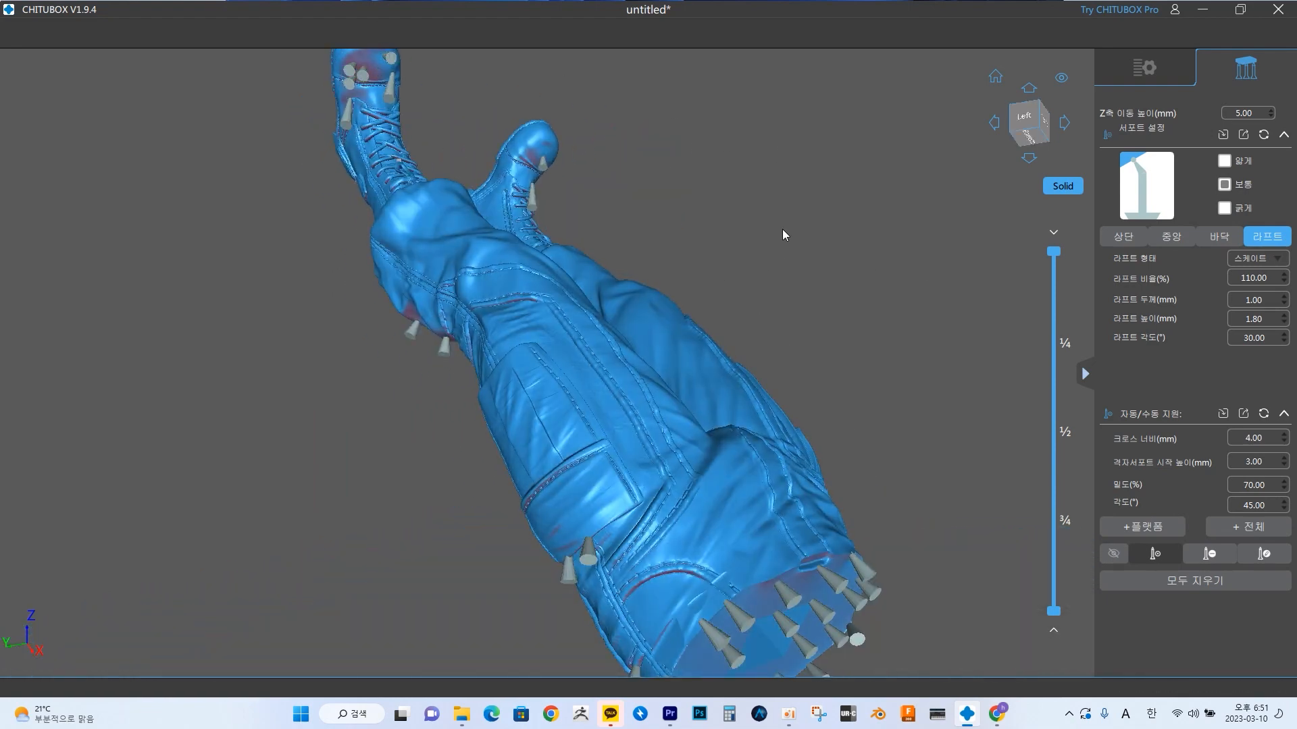
{"action": "left_click", "coordinate": [1113, 551]}
{"action": "right_click_drag", "start_coordinate": [872, 270], "coordinate": [816, 242]}
{"action": "scroll", "coordinate": [881, 299], "scroll_direction": "up", "scroll_amount": 4}
{"action": "scroll", "coordinate": [889, 290], "scroll_direction": "down", "scroll_amount": 8}
{"action": "scroll", "coordinate": [885, 300], "scroll_direction": "up", "scroll_amount": 3}
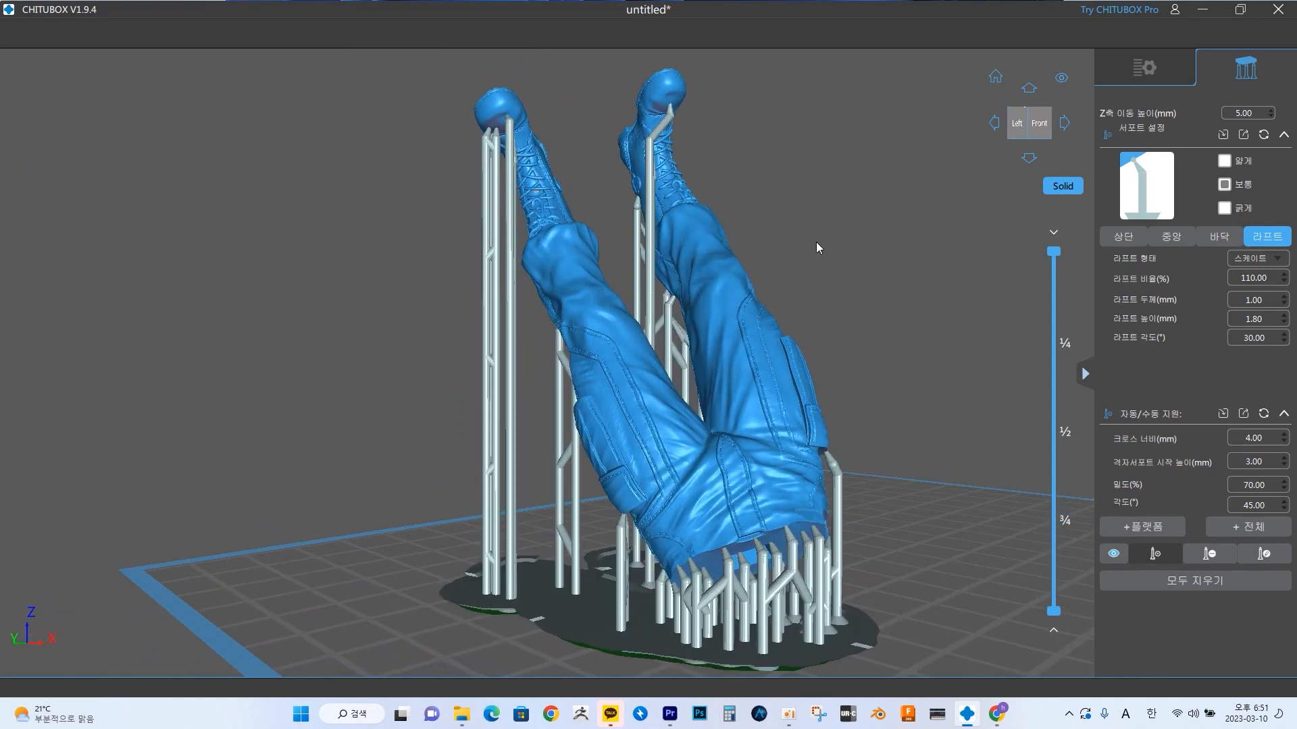
- Add a manual support under the toe of the other boot and check the supports around both boots
{"action": "right_click_drag", "start_coordinate": [650, 148], "coordinate": [820, 152]}
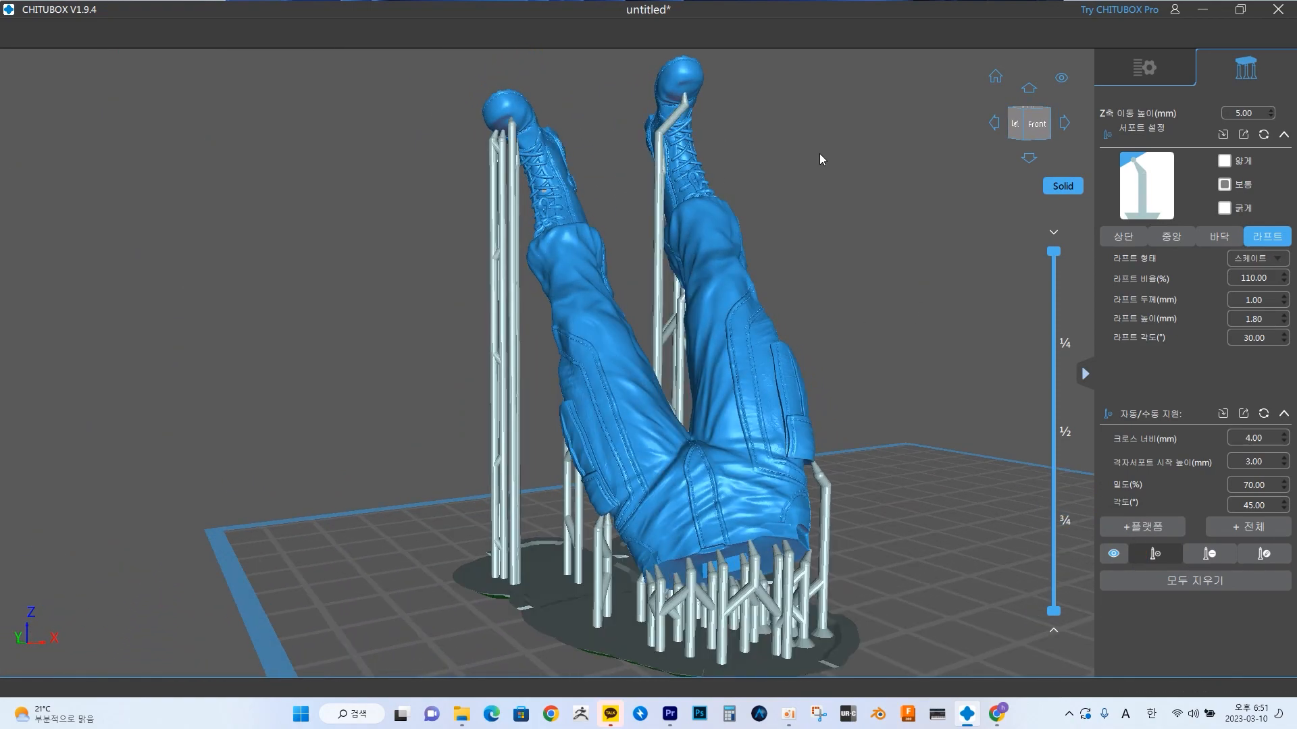
{"action": "scroll", "coordinate": [820, 152], "scroll_direction": "up", "scroll_amount": 5}
{"action": "right_click_drag", "start_coordinate": [905, 132], "coordinate": [815, 131]}
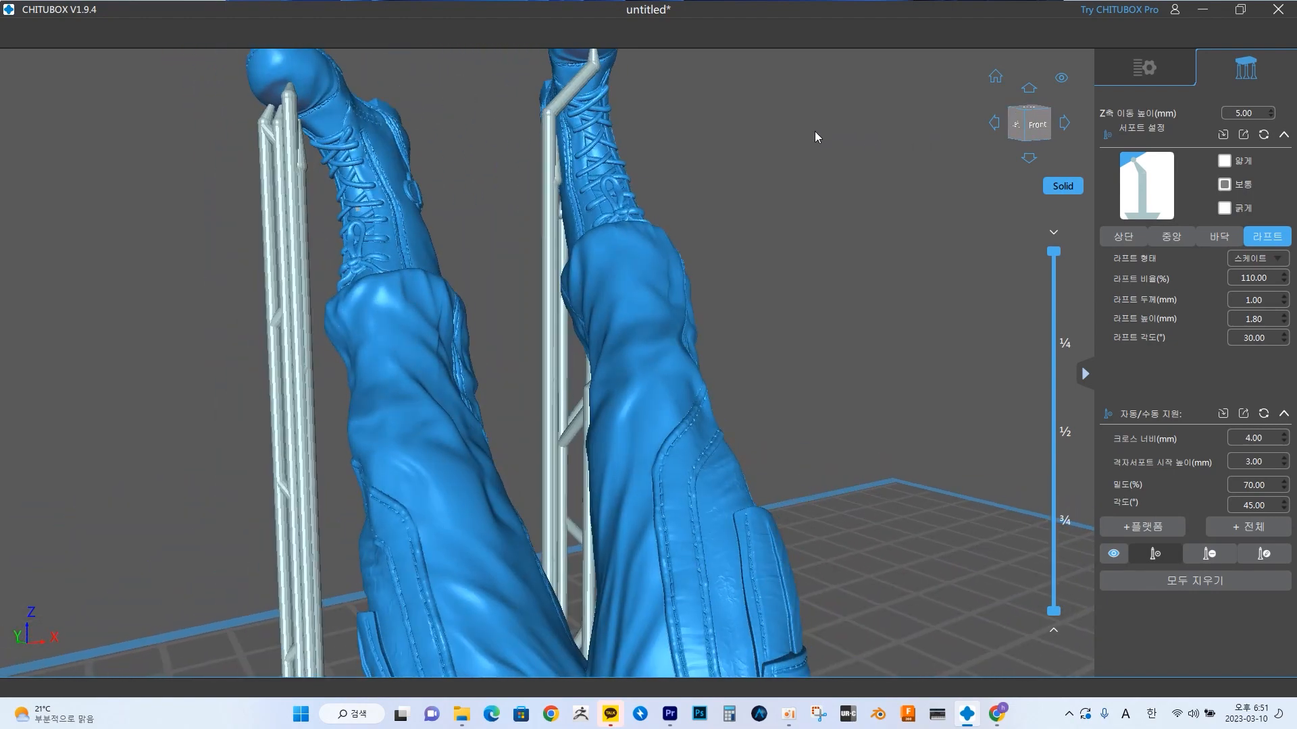
{"action": "scroll", "coordinate": [680, 212], "scroll_direction": "down", "scroll_amount": 2}
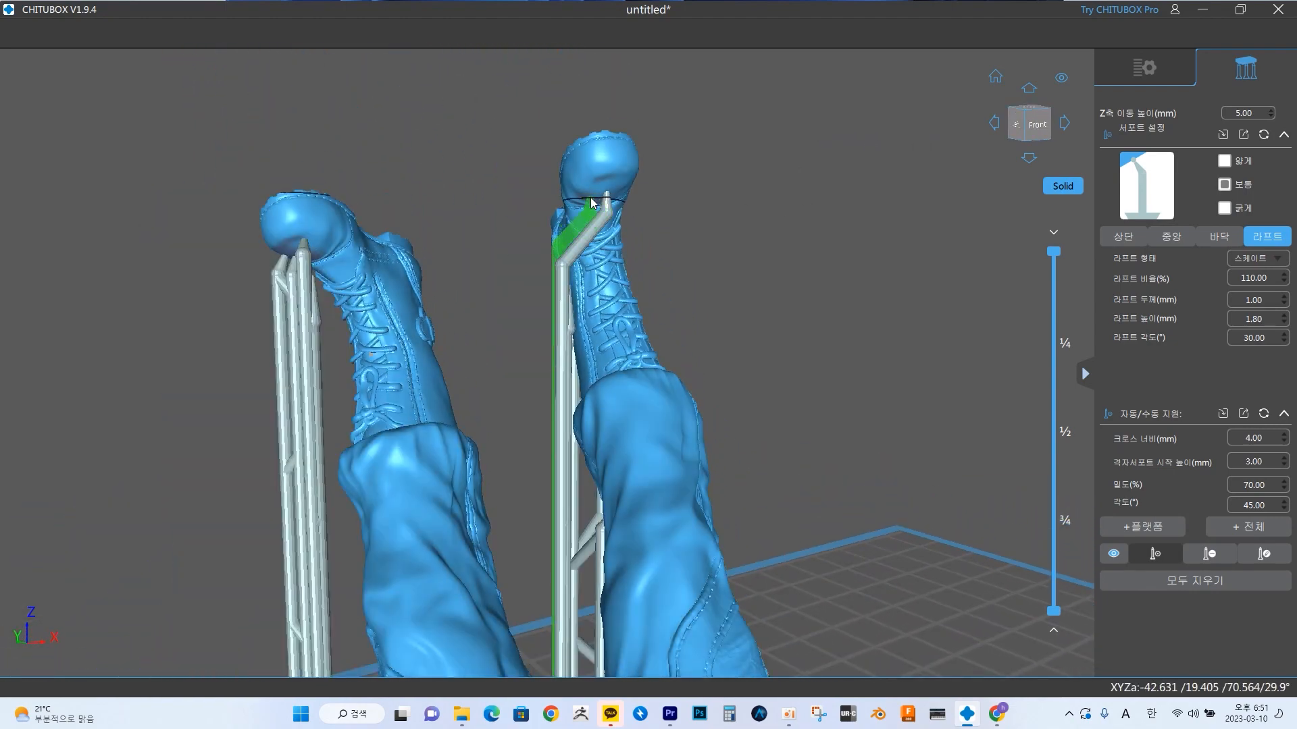
{"action": "right_click_drag", "start_coordinate": [604, 207], "coordinate": [817, 247]}
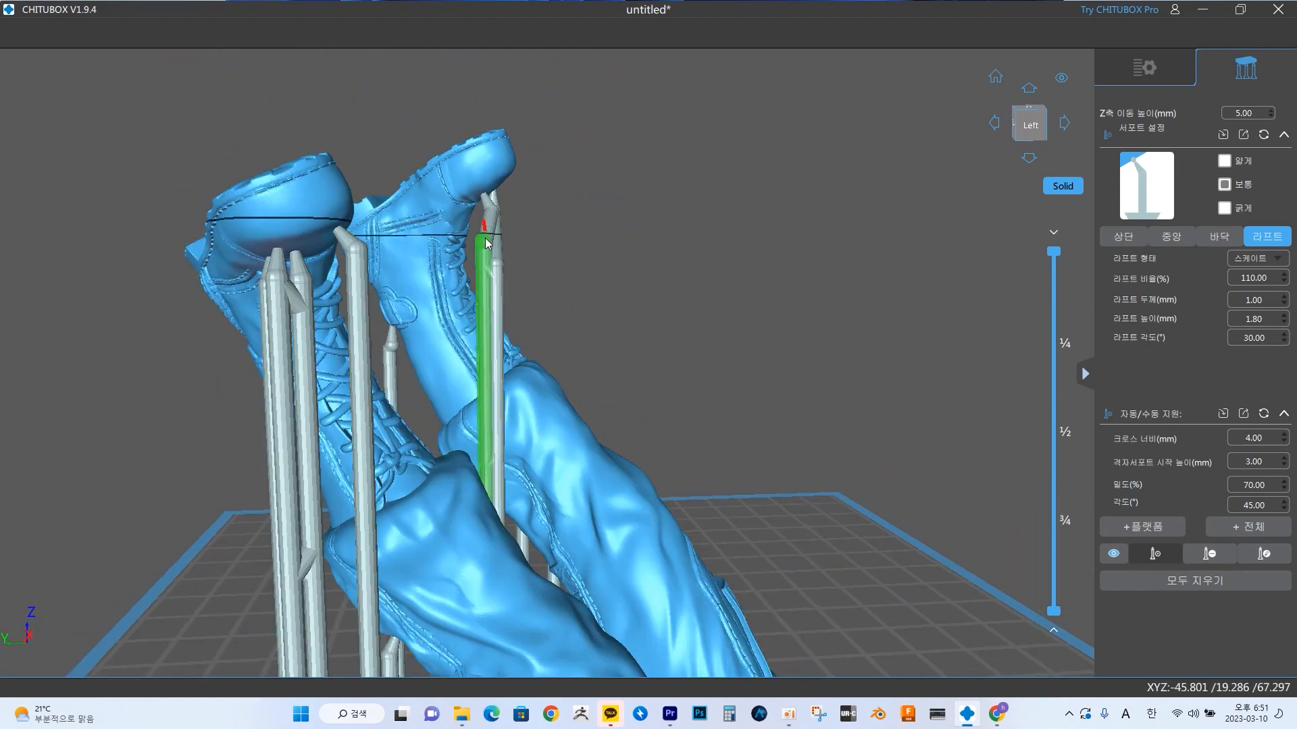
{"action": "right_click_drag", "start_coordinate": [496, 292], "coordinate": [581, 325]}
{"action": "right_click_drag", "start_coordinate": [939, 340], "coordinate": [861, 344]}
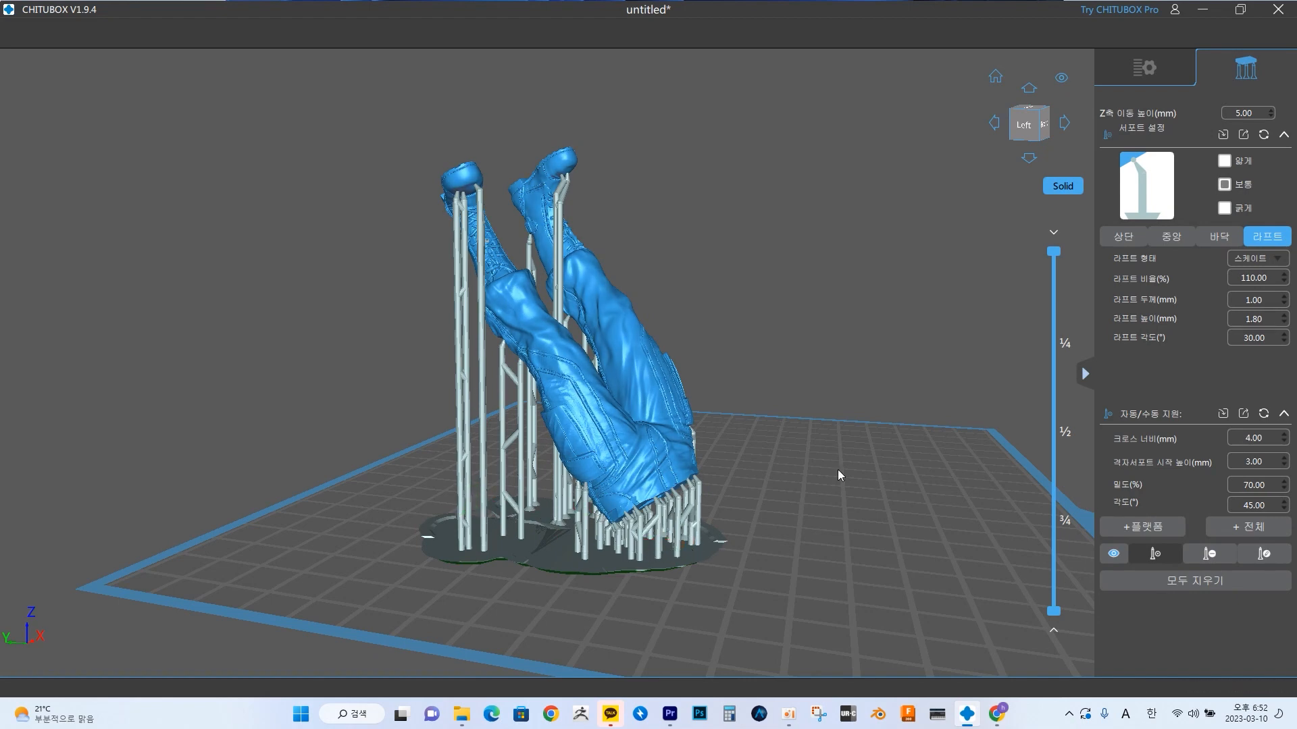
- Lower the layer preview to layer 114 (5.691 mm) and examine how the waist's first layers meet the support tips
{"action": "right_click_drag", "start_coordinate": [946, 382], "coordinate": [945, 359]}
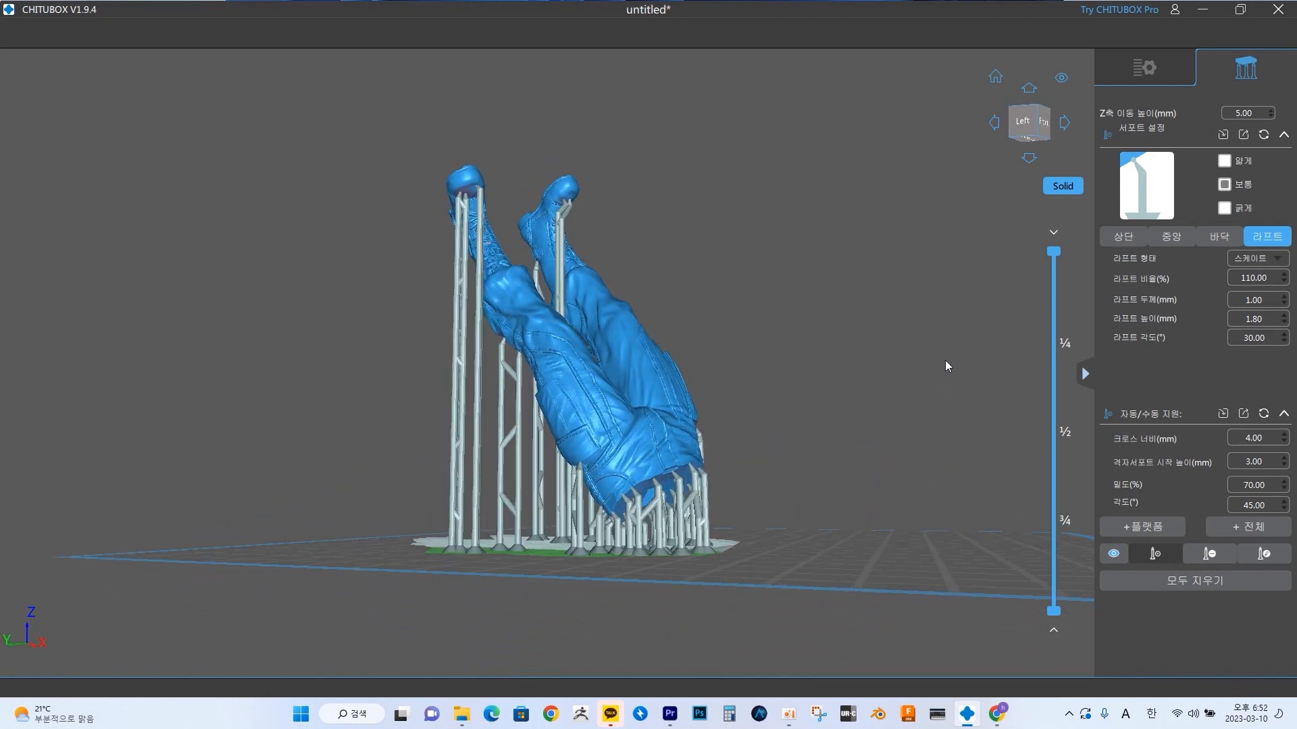
{"action": "scroll", "coordinate": [942, 362], "scroll_direction": "up", "scroll_amount": 3}
{"action": "left_click_drag", "start_coordinate": [1054, 254], "coordinate": [1061, 584]}
{"action": "right_click_drag", "start_coordinate": [944, 562], "coordinate": [895, 550]}
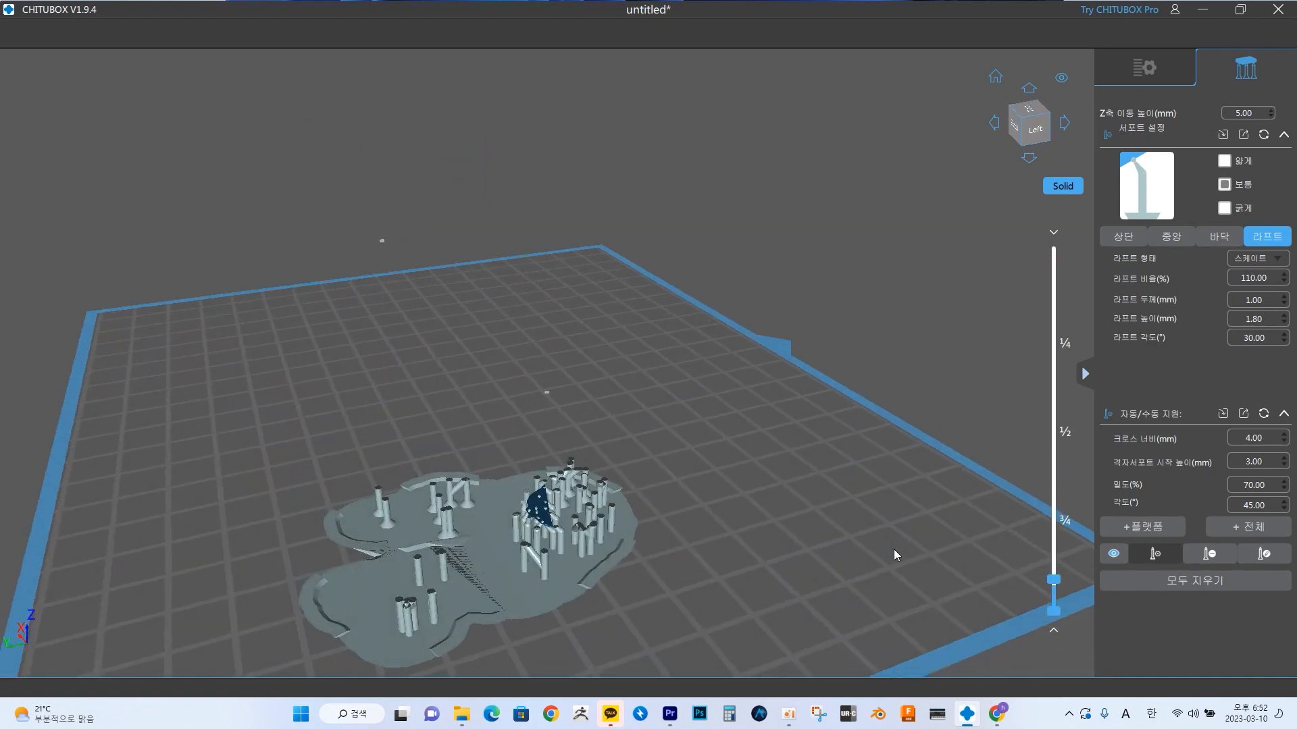
{"action": "scroll", "coordinate": [804, 517], "scroll_direction": "up", "scroll_amount": 3}
{"action": "right_click_drag", "start_coordinate": [758, 493], "coordinate": [685, 369]}
{"action": "middle_click_drag", "start_coordinate": [686, 368], "coordinate": [726, 370]}
{"action": "right_click_drag", "start_coordinate": [727, 370], "coordinate": [776, 373]}
{"action": "mouse_move", "coordinate": [1052, 582]}
{"action": "left_mouse_down"}
{"action": "mouse_move", "coordinate": [1051, 537]}
{"action": "mouse_move", "coordinate": [1052, 600]}
{"action": "mouse_move", "coordinate": [1054, 585]}
{"action": "left_mouse_up"}
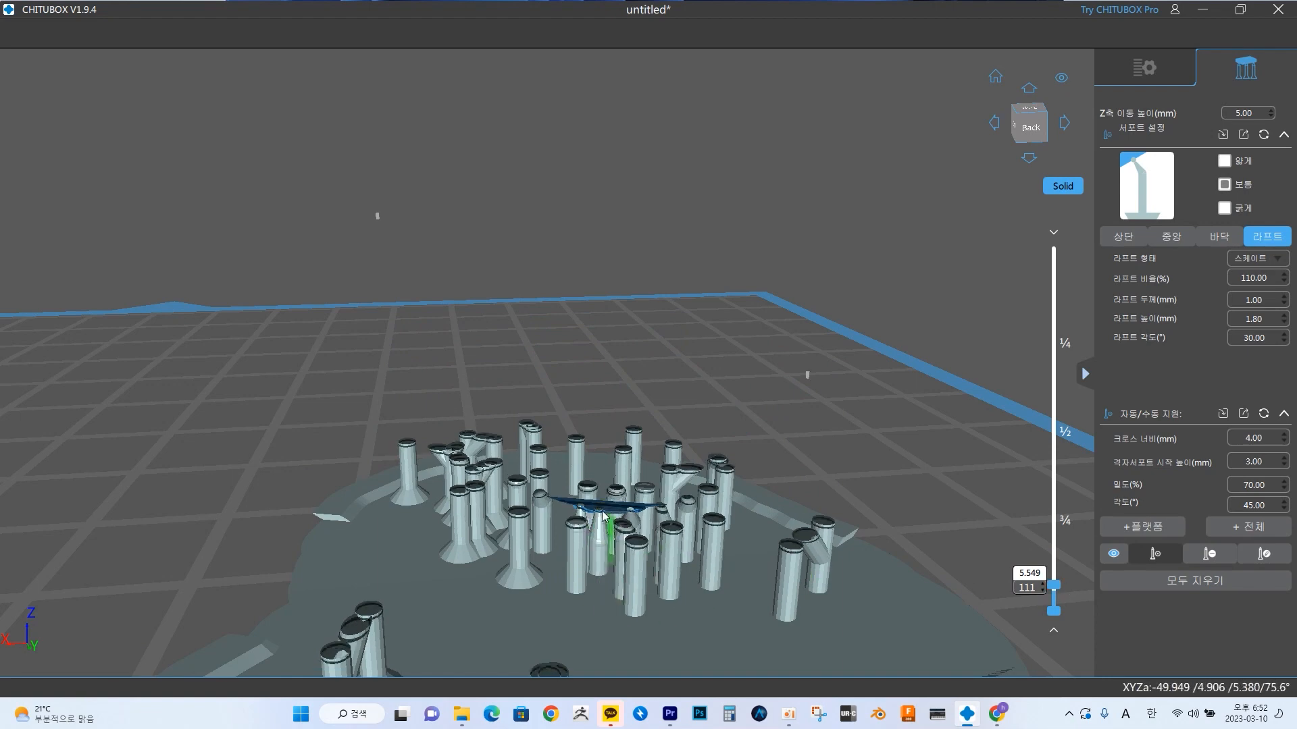
{"action": "scroll", "coordinate": [611, 527], "scroll_direction": "up", "scroll_amount": 5}
{"action": "scroll", "coordinate": [596, 506], "scroll_direction": "down", "scroll_amount": 4}
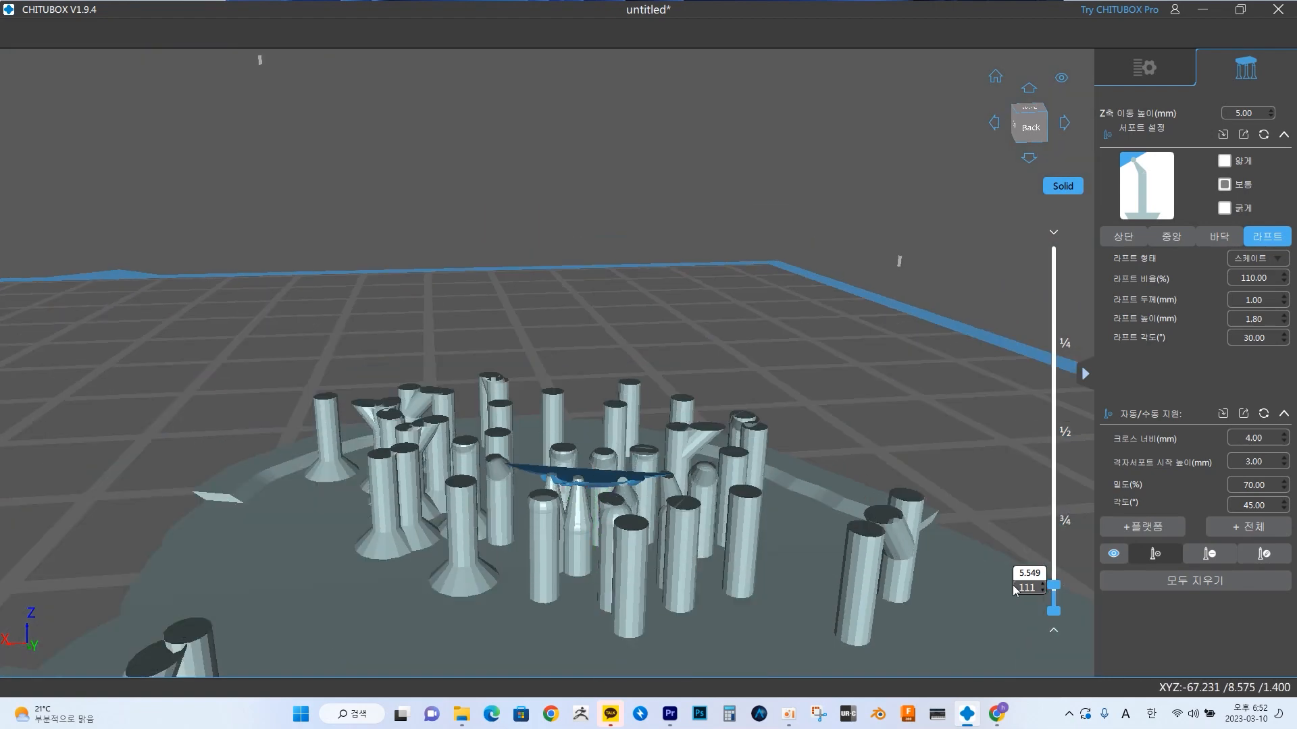
{"action": "left_click_drag", "start_coordinate": [1054, 585], "coordinate": [1054, 586]}
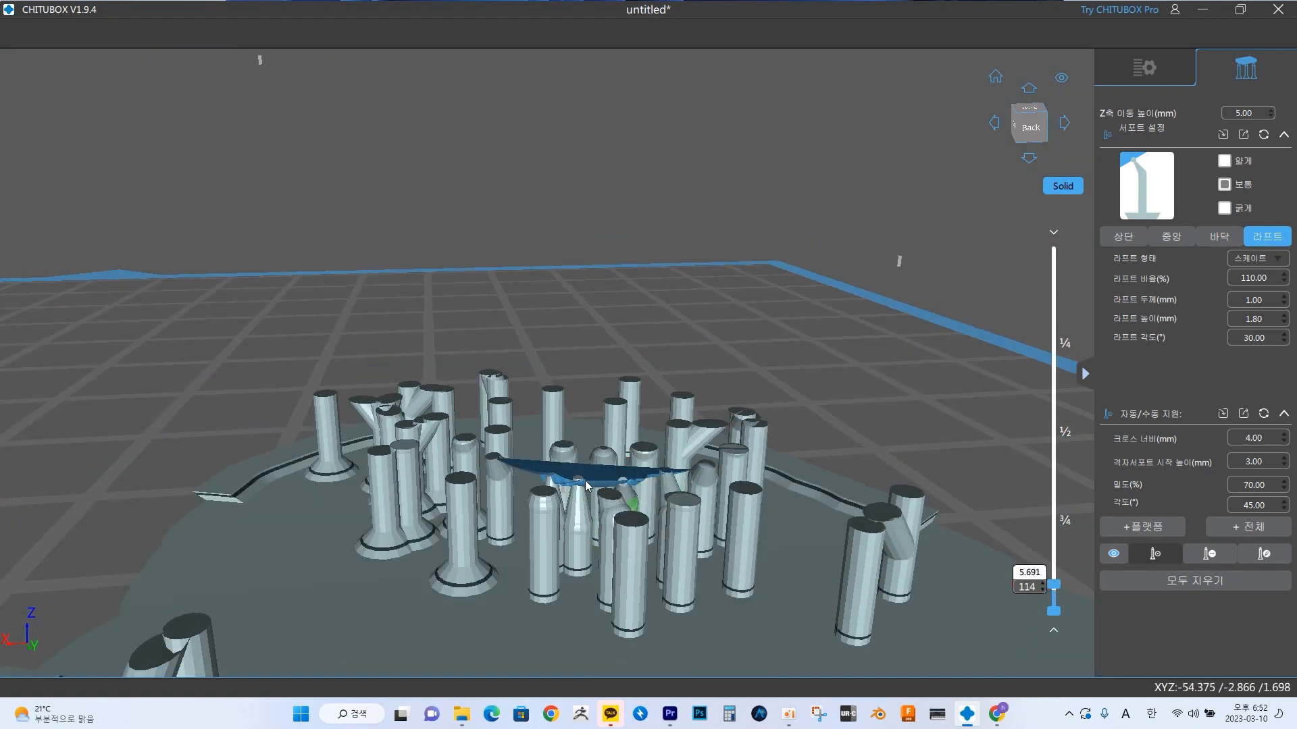
- Raise the layer preview slightly and examine the waist's lowest contact tips from below with the support pillars hidden
{"action": "right_click_drag", "start_coordinate": [869, 379], "coordinate": [913, 419]}
{"action": "left_click_drag", "start_coordinate": [1054, 584], "coordinate": [1054, 578]}
{"action": "right_click_drag", "start_coordinate": [966, 474], "coordinate": [634, 214]}
{"action": "scroll", "coordinate": [840, 391], "scroll_direction": "up", "scroll_amount": 2}
{"action": "scroll", "coordinate": [840, 391], "scroll_direction": "down", "scroll_amount": 7}
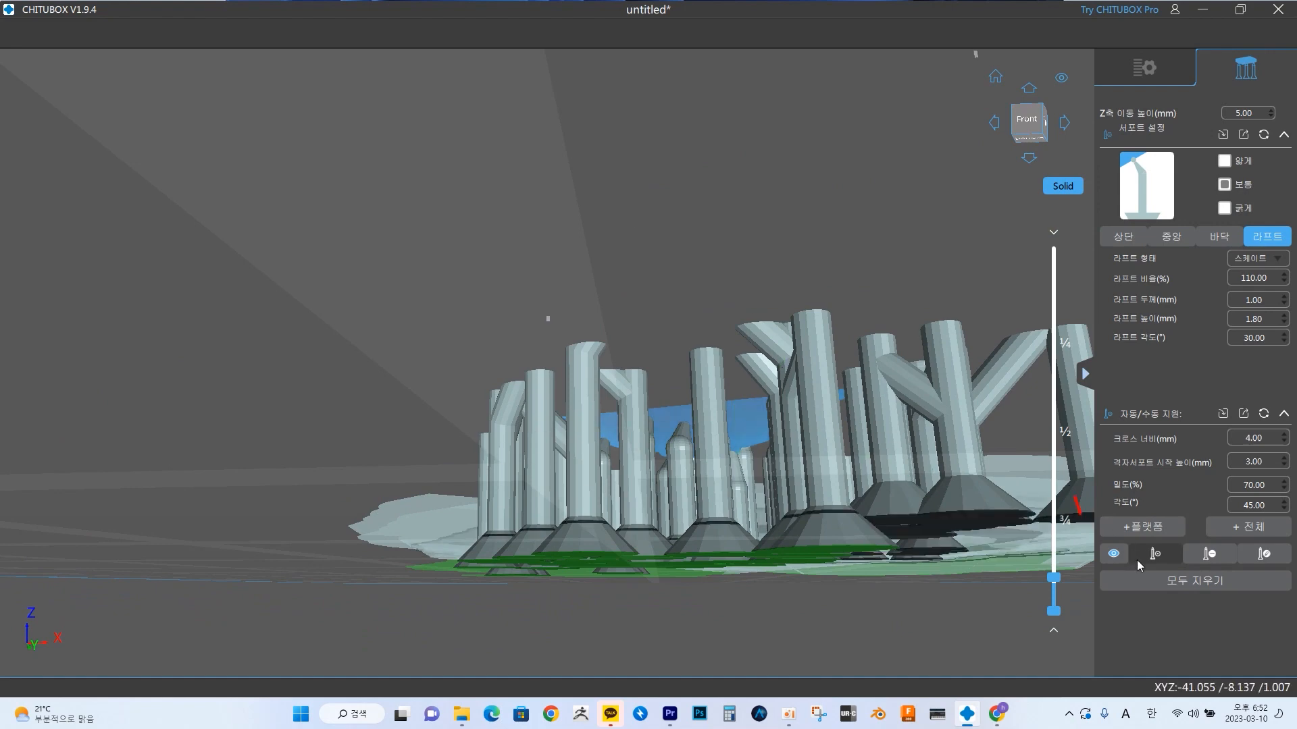
{"action": "left_click", "coordinate": [1113, 554]}
{"action": "scroll", "coordinate": [878, 318], "scroll_direction": "up", "scroll_amount": 2}
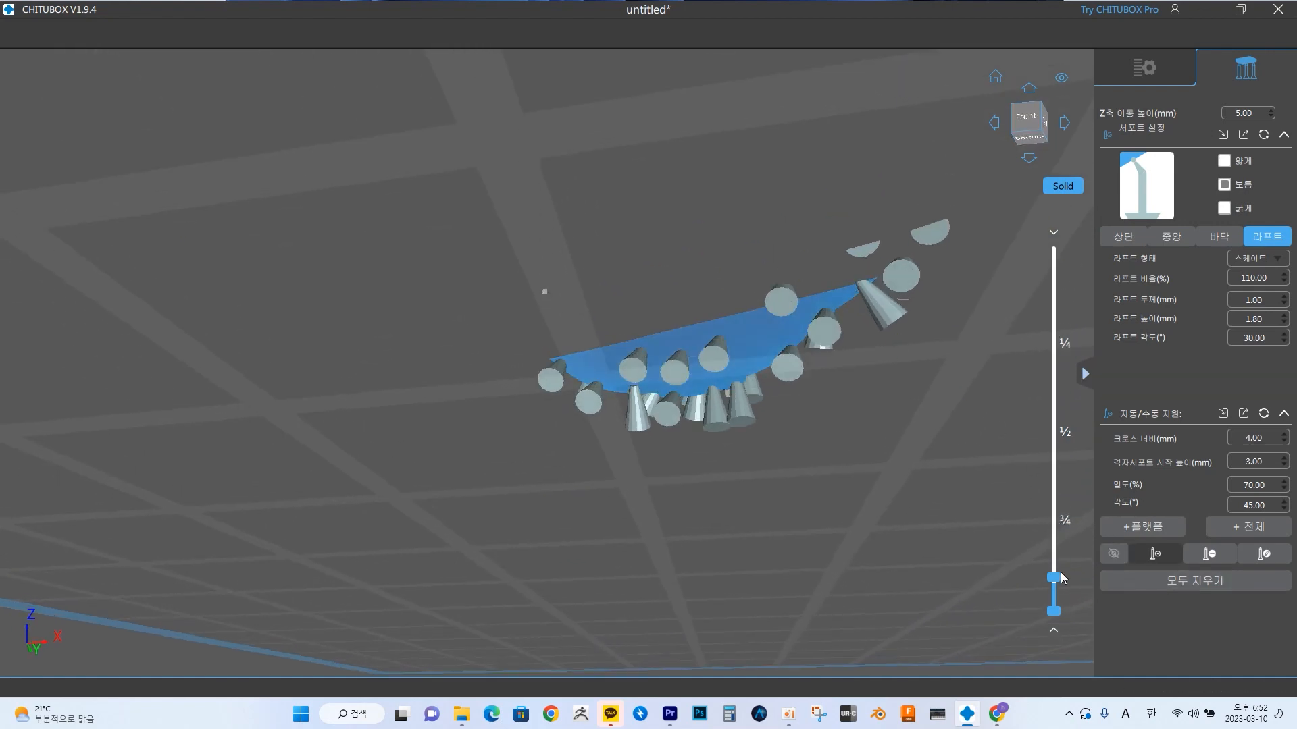
- Raise the layer preview to layer 459 (22.906 mm) and examine the contact tips around the waist opening
{"action": "left_click_drag", "start_coordinate": [1053, 578], "coordinate": [1055, 563]}
{"action": "right_click_drag", "start_coordinate": [918, 491], "coordinate": [971, 547]}
{"action": "left_click", "coordinate": [1114, 555]}
{"action": "left_click", "coordinate": [1114, 555]}
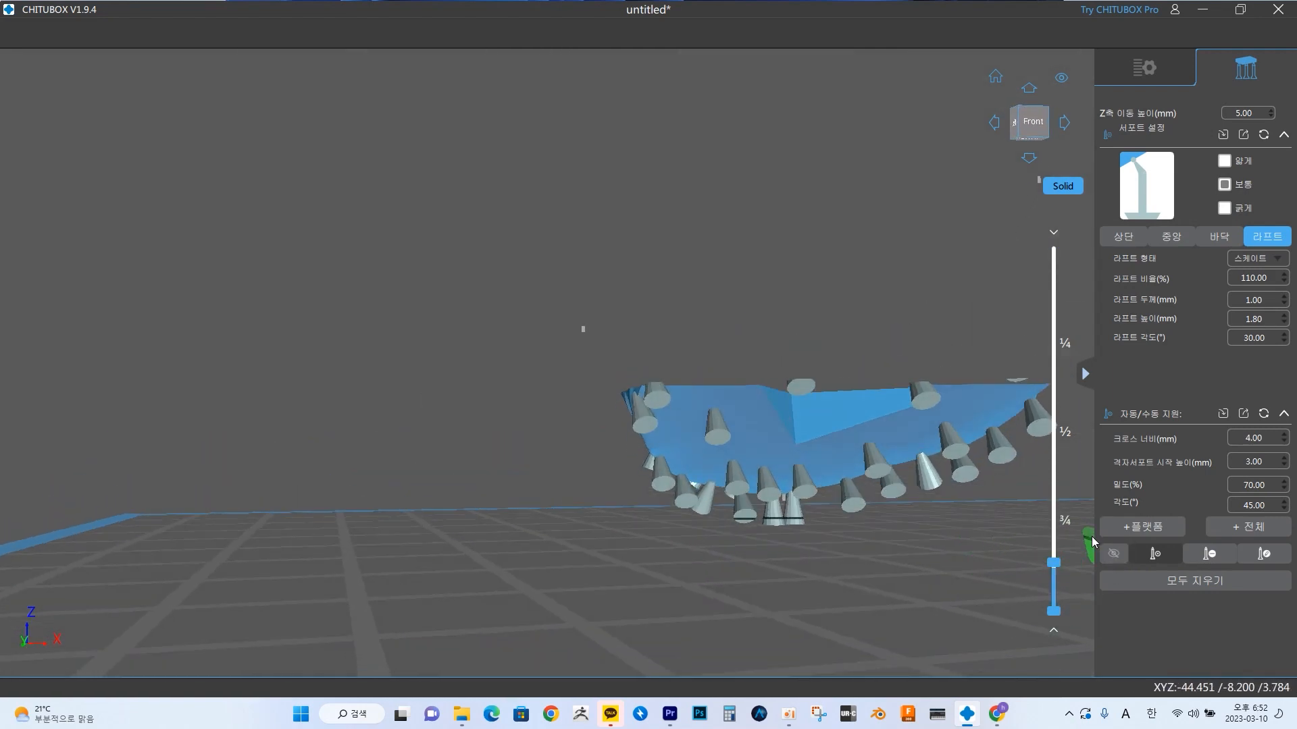
{"action": "left_click_drag", "start_coordinate": [1053, 563], "coordinate": [1055, 501]}
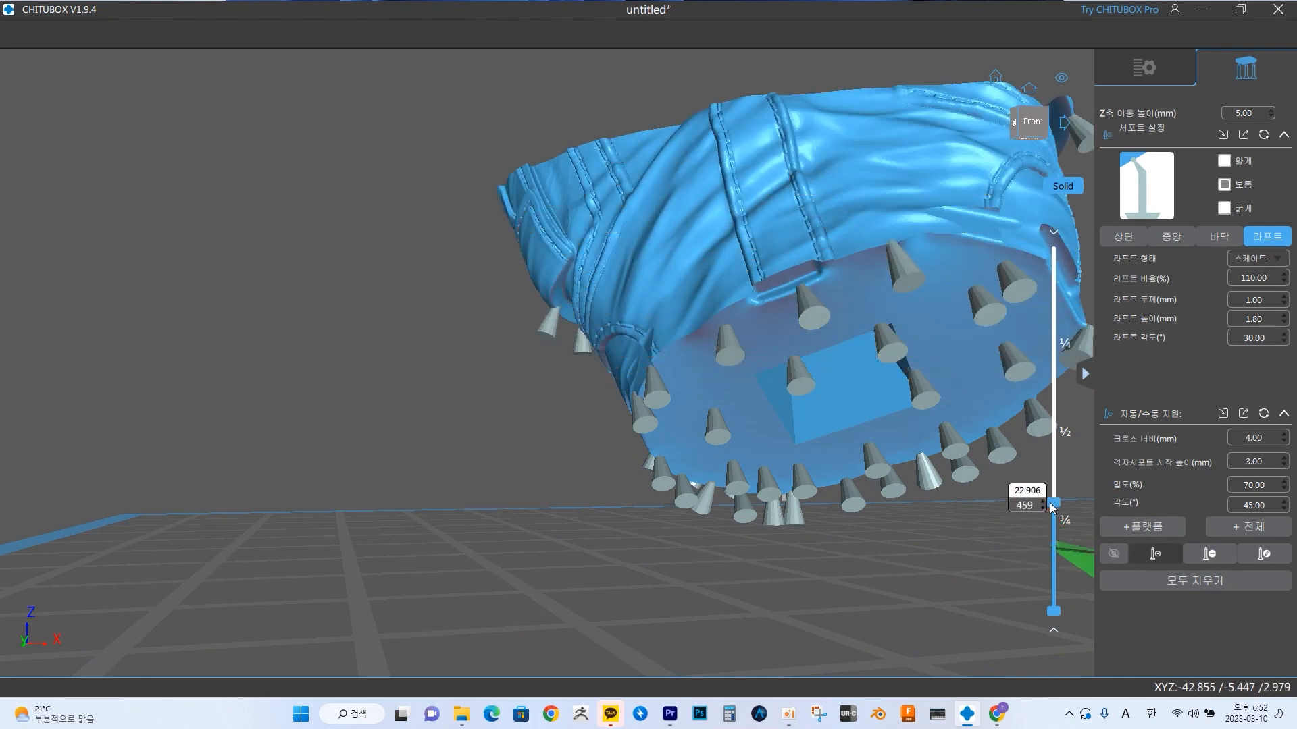
- Show the full support pillars again and raise the layer preview to layer 666 (33.292 mm) to check the thighs
{"action": "left_click", "coordinate": [1114, 554]}
{"action": "scroll", "coordinate": [1012, 524], "scroll_direction": "up", "scroll_amount": 5}
{"action": "scroll", "coordinate": [1011, 525], "scroll_direction": "down", "scroll_amount": 9}
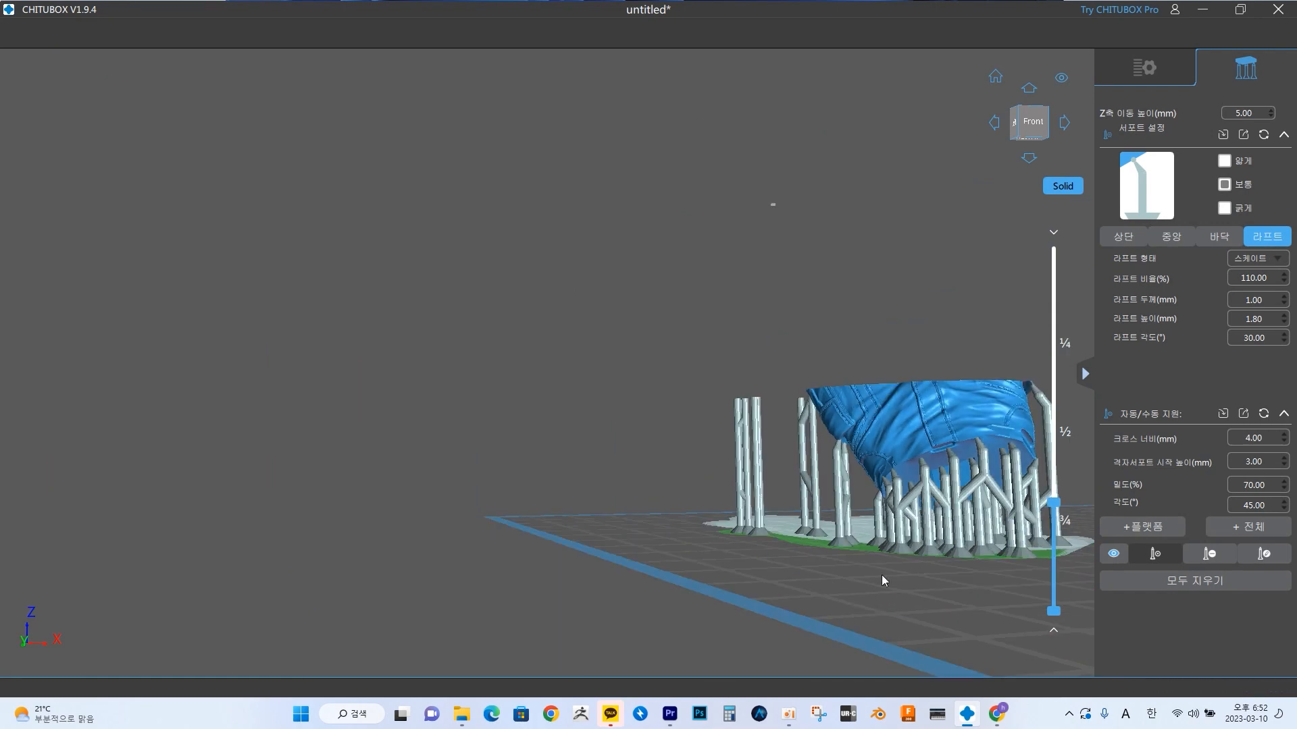
{"action": "right_click_drag", "start_coordinate": [881, 576], "coordinate": [959, 595]}
{"action": "left_click_drag", "start_coordinate": [1054, 503], "coordinate": [1054, 454]}
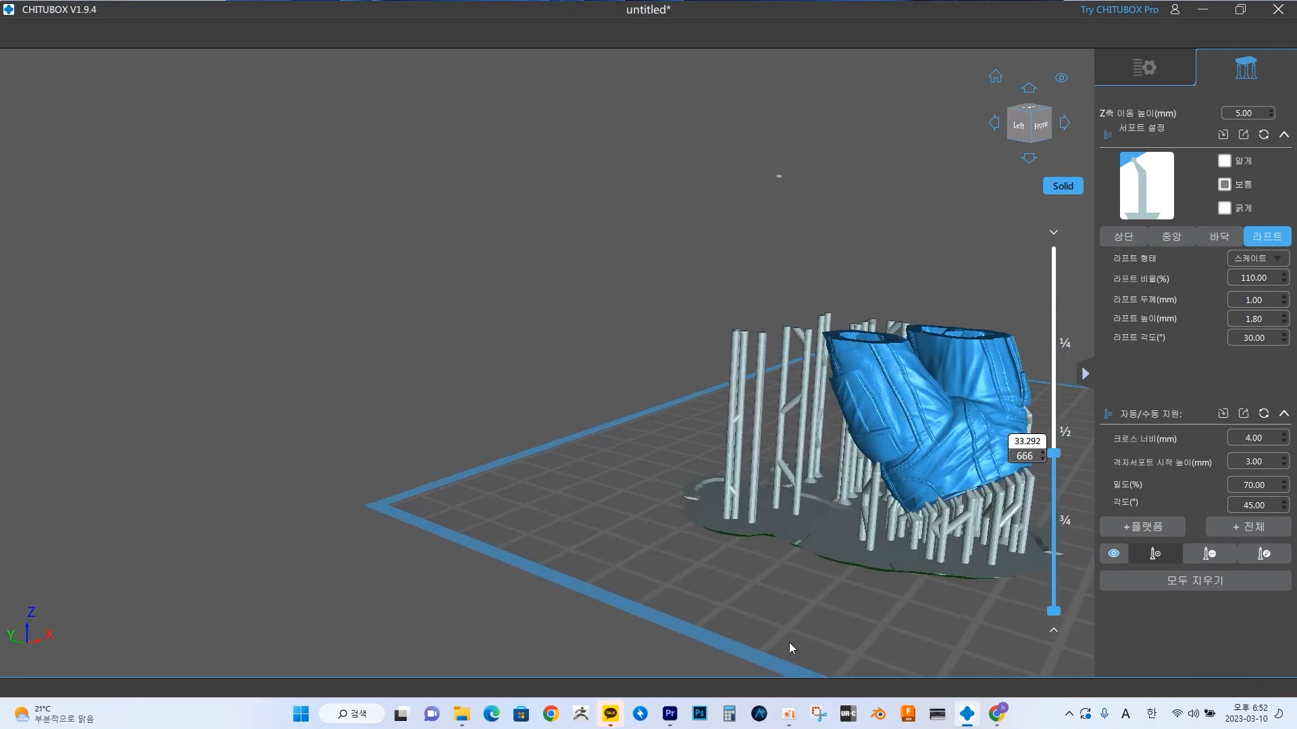
{"action": "right_click_drag", "start_coordinate": [787, 642], "coordinate": [809, 626]}
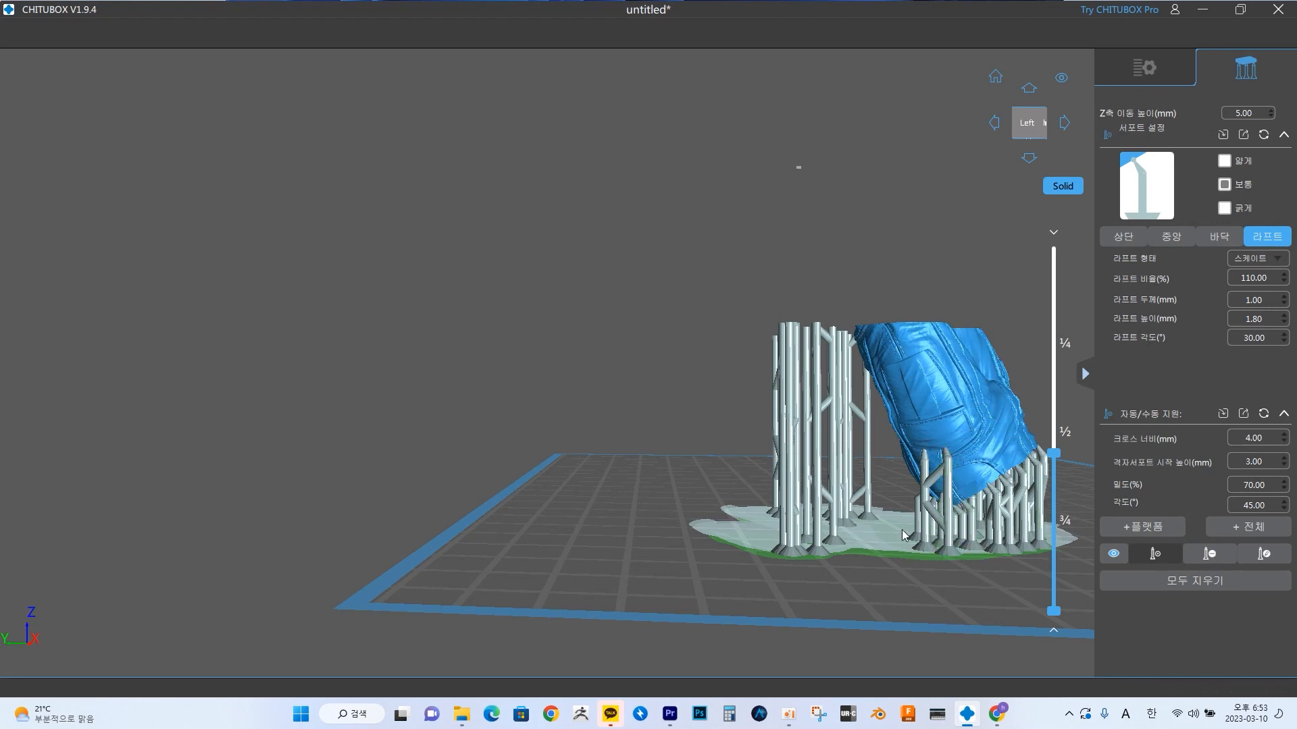
- Lower the layer preview a little and examine the pillars under the waist and hips from several sides
{"action": "mouse_move", "coordinate": [1057, 456]}
{"action": "left_mouse_down"}
{"action": "mouse_move", "coordinate": [1061, 571]}
{"action": "mouse_move", "coordinate": [1057, 472]}
{"action": "left_mouse_up"}
{"action": "right_click_drag", "start_coordinate": [1027, 574], "coordinate": [926, 566]}
{"action": "scroll", "coordinate": [927, 550], "scroll_direction": "up", "scroll_amount": 2}
{"action": "scroll", "coordinate": [926, 454], "scroll_direction": "up", "scroll_amount": 2}
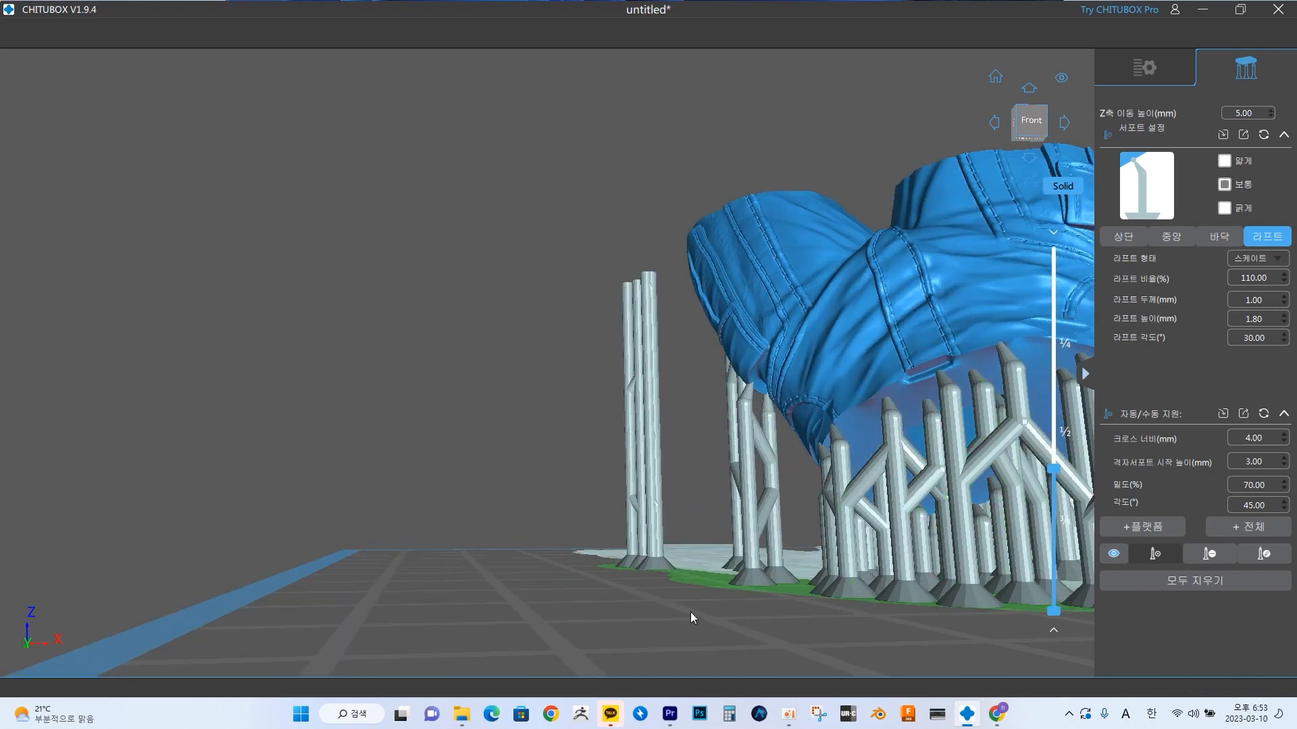
{"action": "right_click_drag", "start_coordinate": [435, 355], "coordinate": [341, 349]}
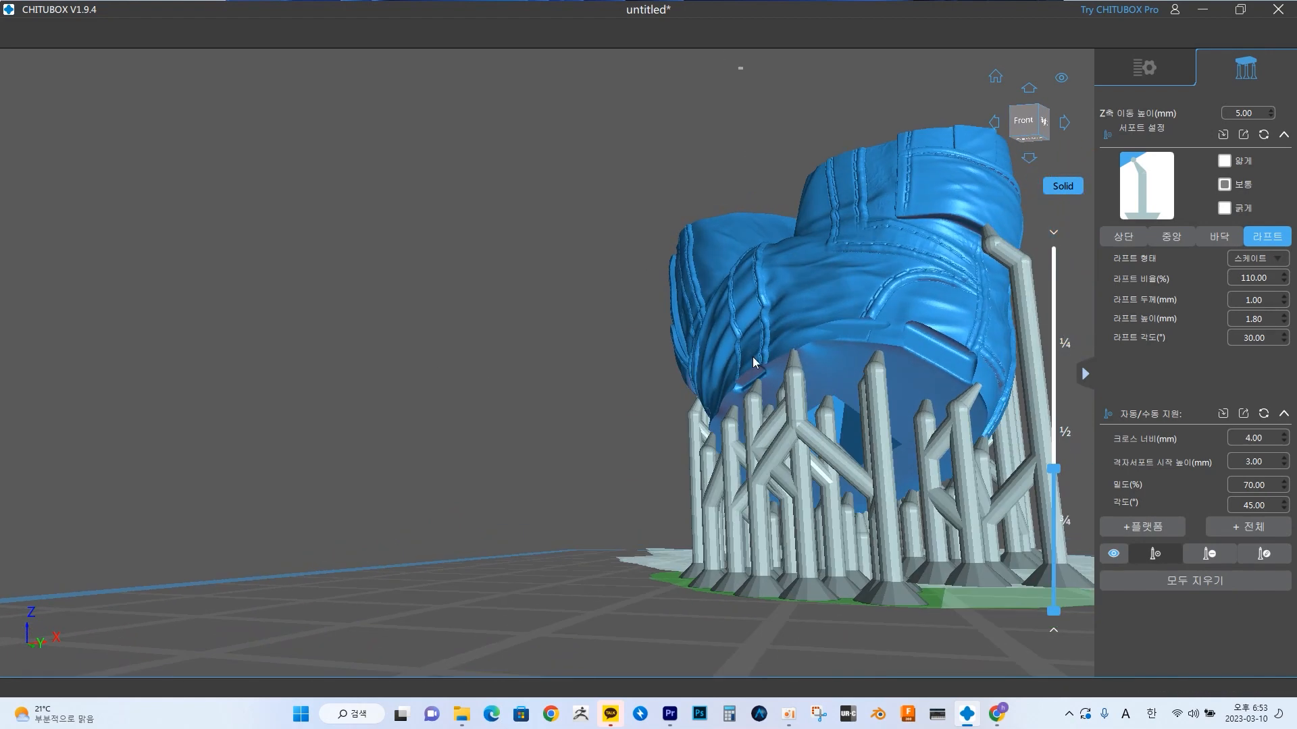
{"action": "right_click_drag", "start_coordinate": [410, 384], "coordinate": [480, 396]}
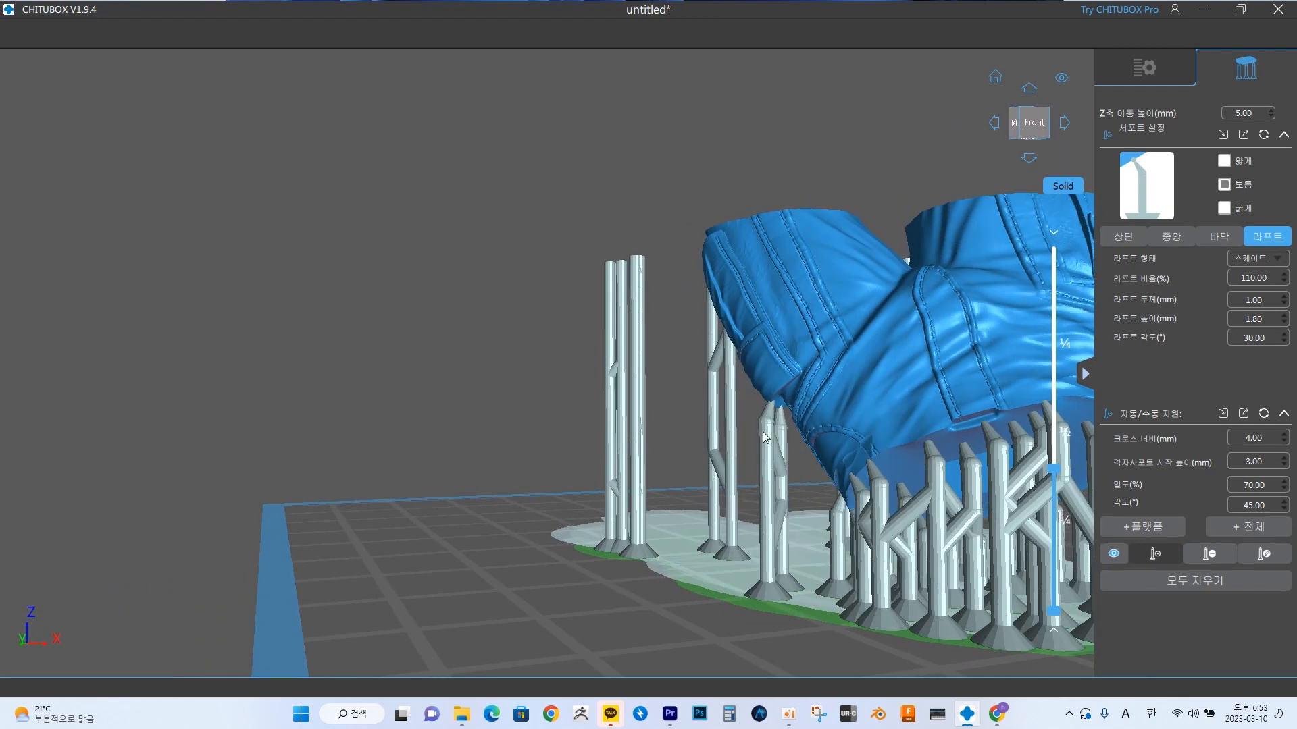
{"action": "scroll", "coordinate": [557, 406], "scroll_direction": "down", "scroll_amount": 3}
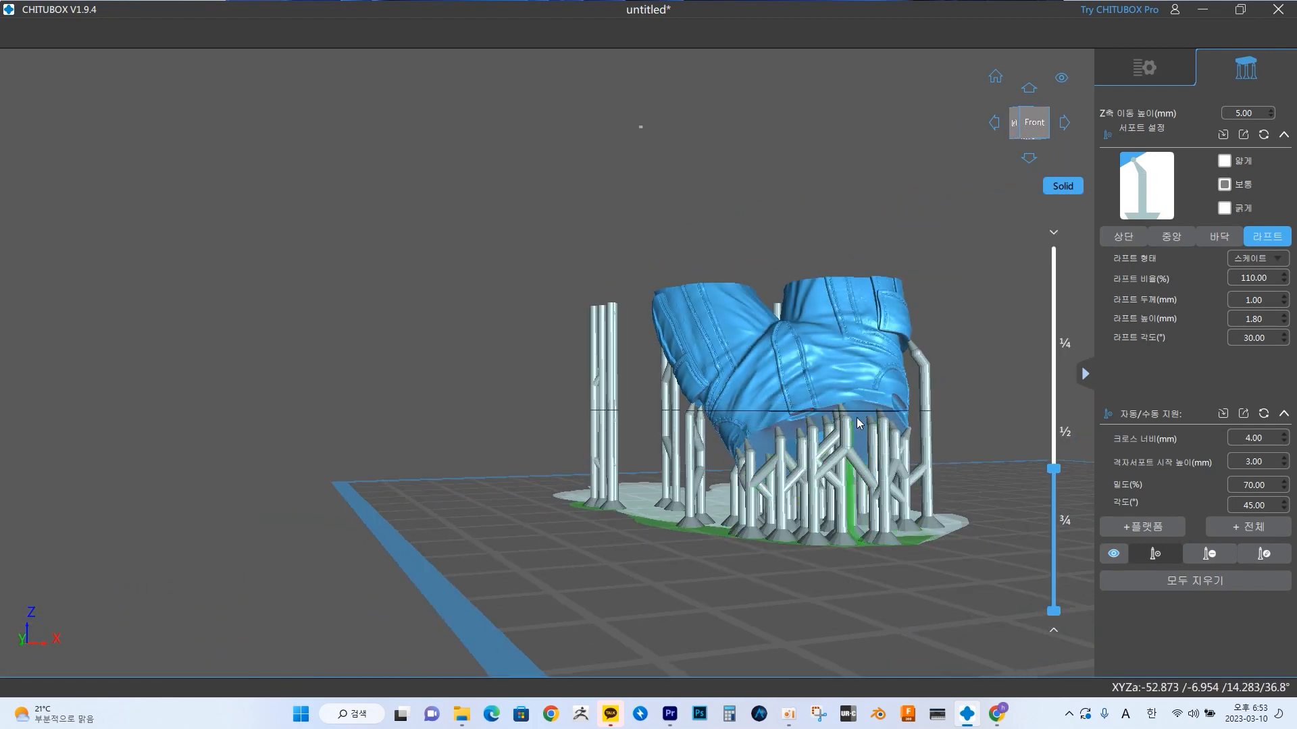
{"action": "scroll", "coordinate": [851, 565], "scroll_direction": "up", "scroll_amount": 3}
{"action": "right_click_drag", "start_coordinate": [857, 569], "coordinate": [793, 553]}
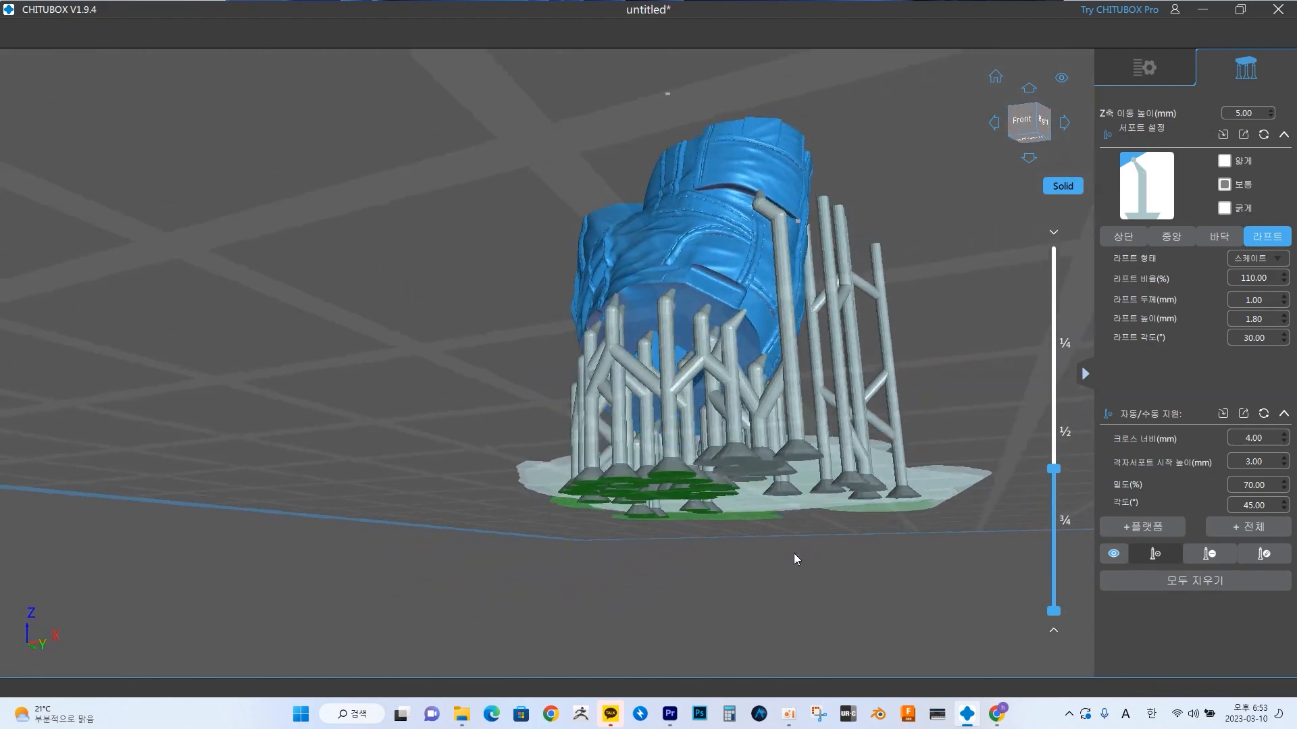
- Raise the layer preview back to the top so that the complete legs model with its supports is shown
{"action": "left_click_drag", "start_coordinate": [1053, 468], "coordinate": [1052, 292]}
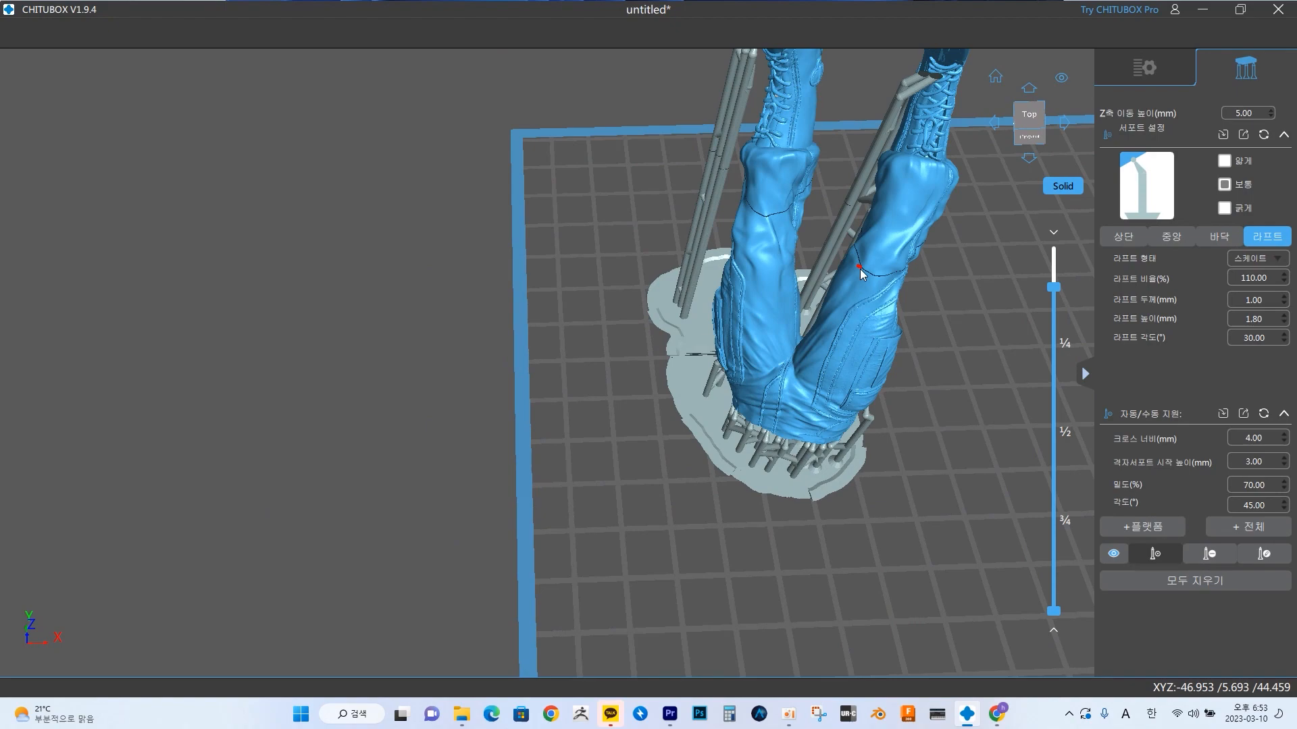
{"action": "scroll", "coordinate": [860, 270], "scroll_direction": "down", "scroll_amount": 1}
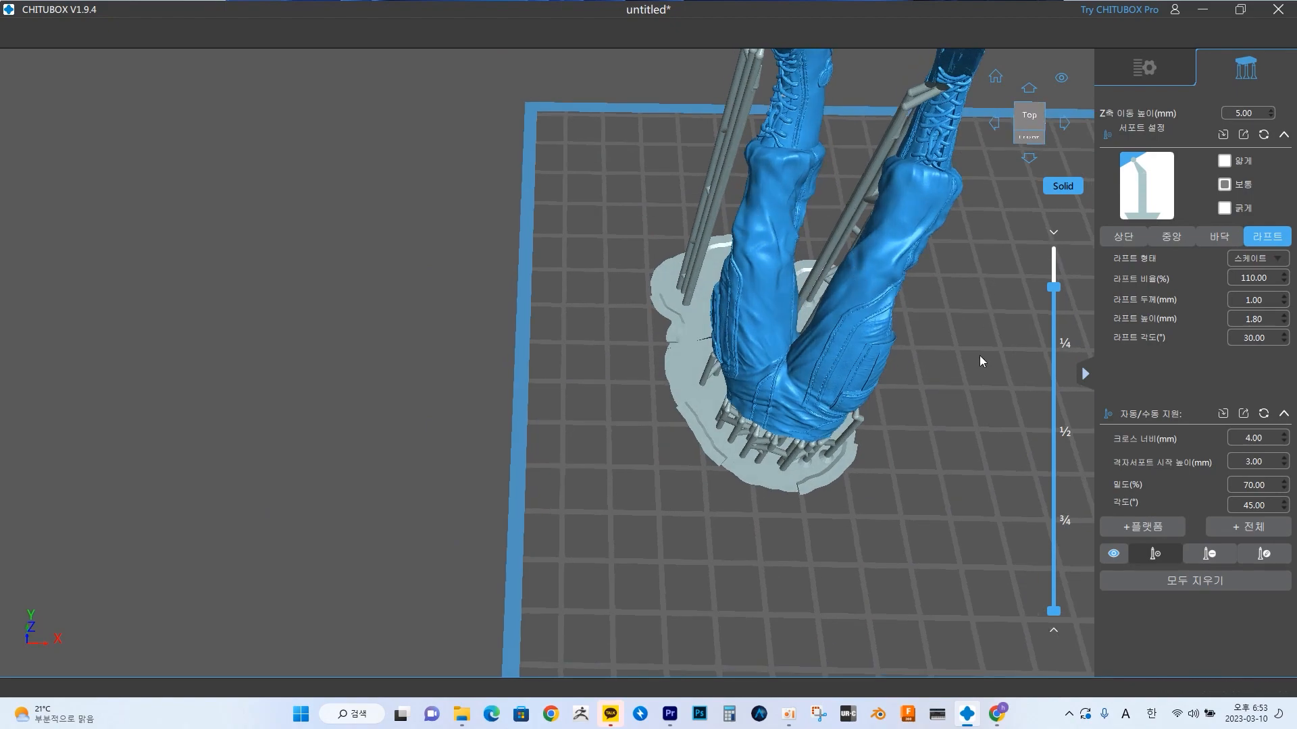
{"action": "right_click_drag", "start_coordinate": [979, 355], "coordinate": [999, 246]}
{"action": "middle_click_drag", "start_coordinate": [999, 246], "coordinate": [849, 356]}
{"action": "scroll", "coordinate": [850, 355], "scroll_direction": "down", "scroll_amount": 1}
{"action": "left_click_drag", "start_coordinate": [1053, 287], "coordinate": [1054, 252]}
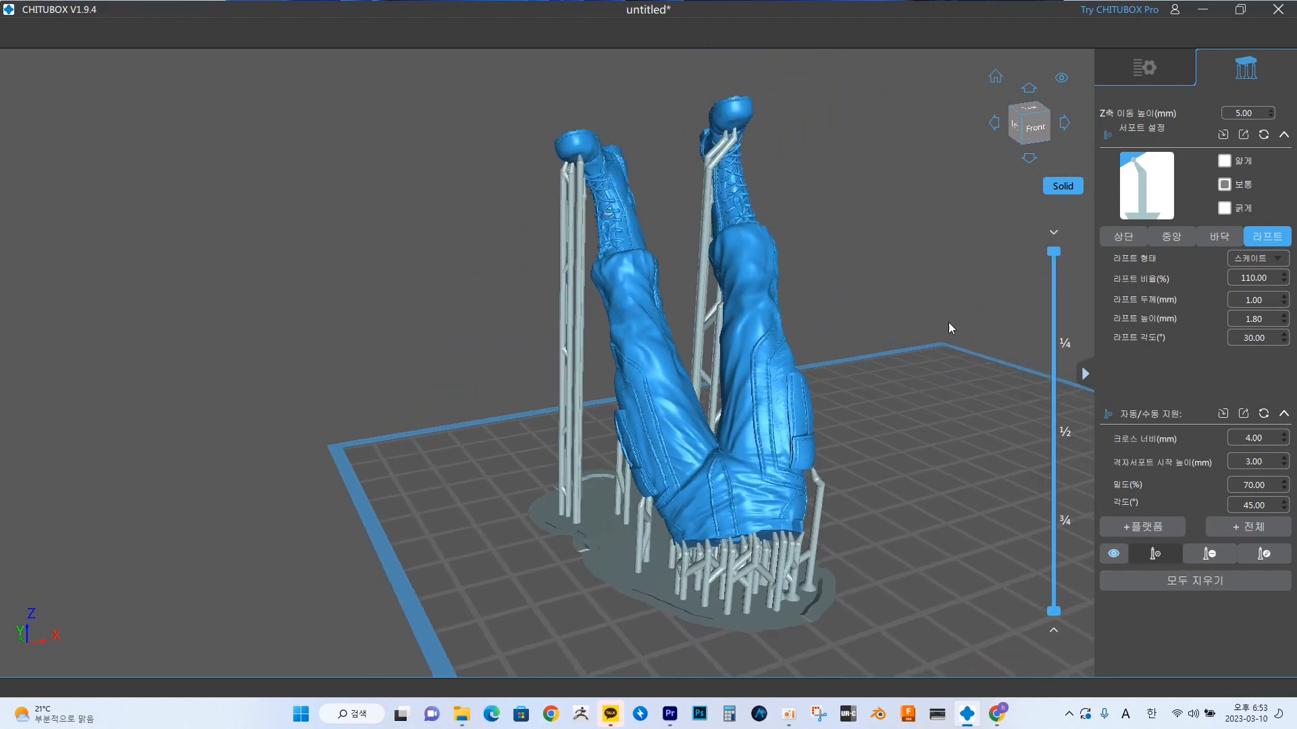
- Choose the thin support preset (얇게) and add a manual support under the pocket flap of the positive X thigh, beside the existing pillar
{"action": "right_click_drag", "start_coordinate": [949, 323], "coordinate": [824, 497]}
{"action": "scroll", "coordinate": [825, 530], "scroll_direction": "up", "scroll_amount": 5}
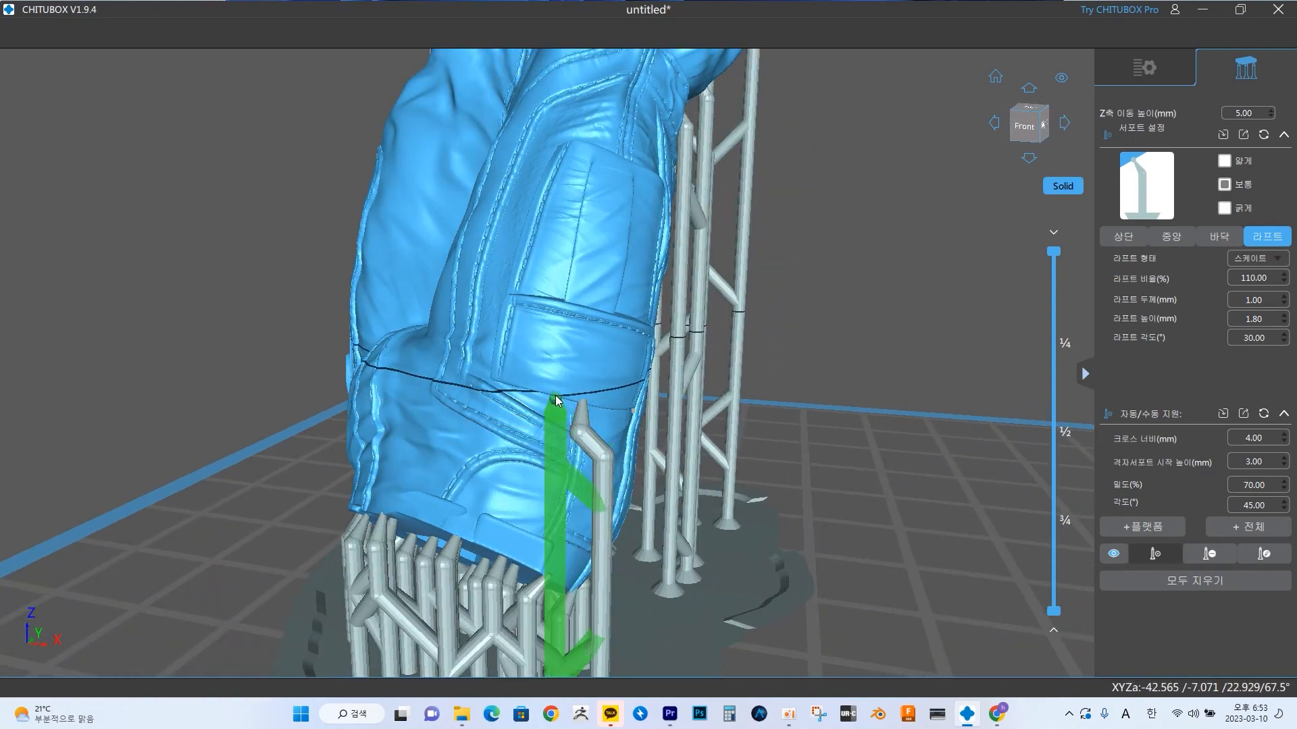
{"action": "right_click_drag", "start_coordinate": [549, 400], "coordinate": [912, 411]}
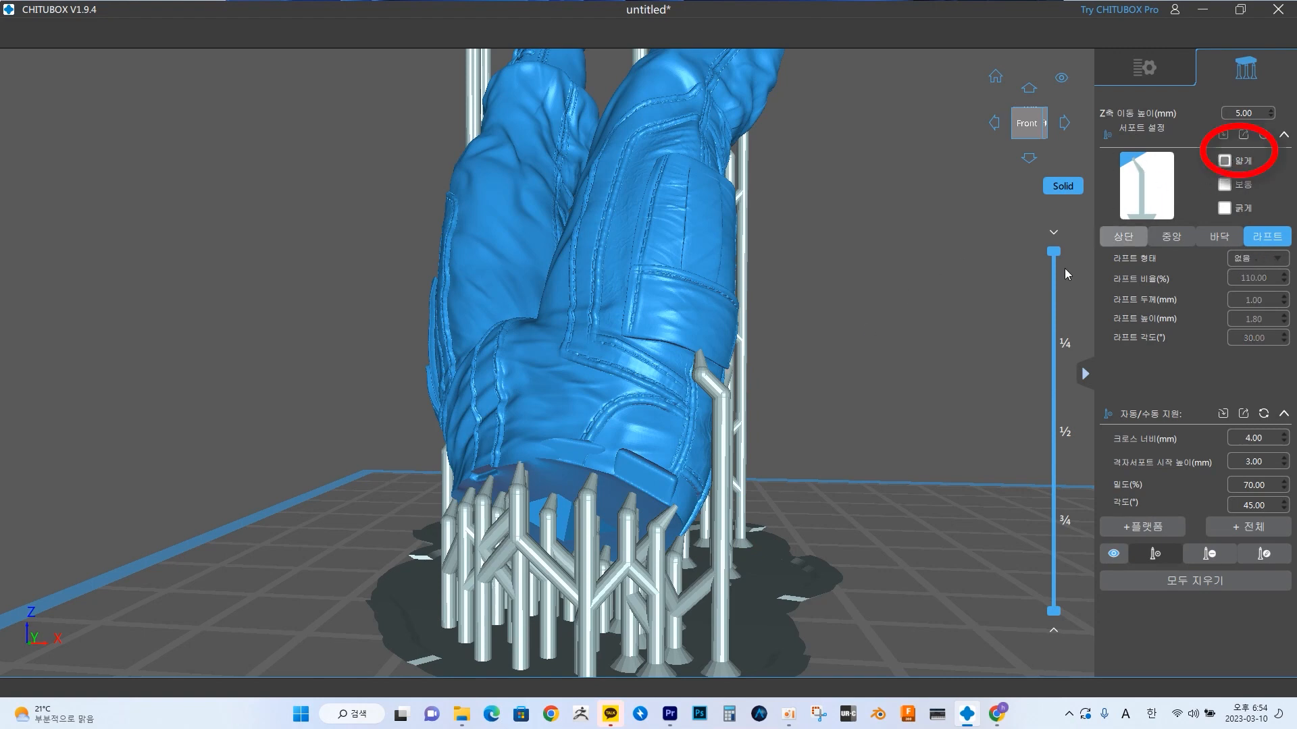
{"action": "left_click", "coordinate": [680, 343]}
{"action": "right_click_drag", "start_coordinate": [919, 454], "coordinate": [743, 443]}
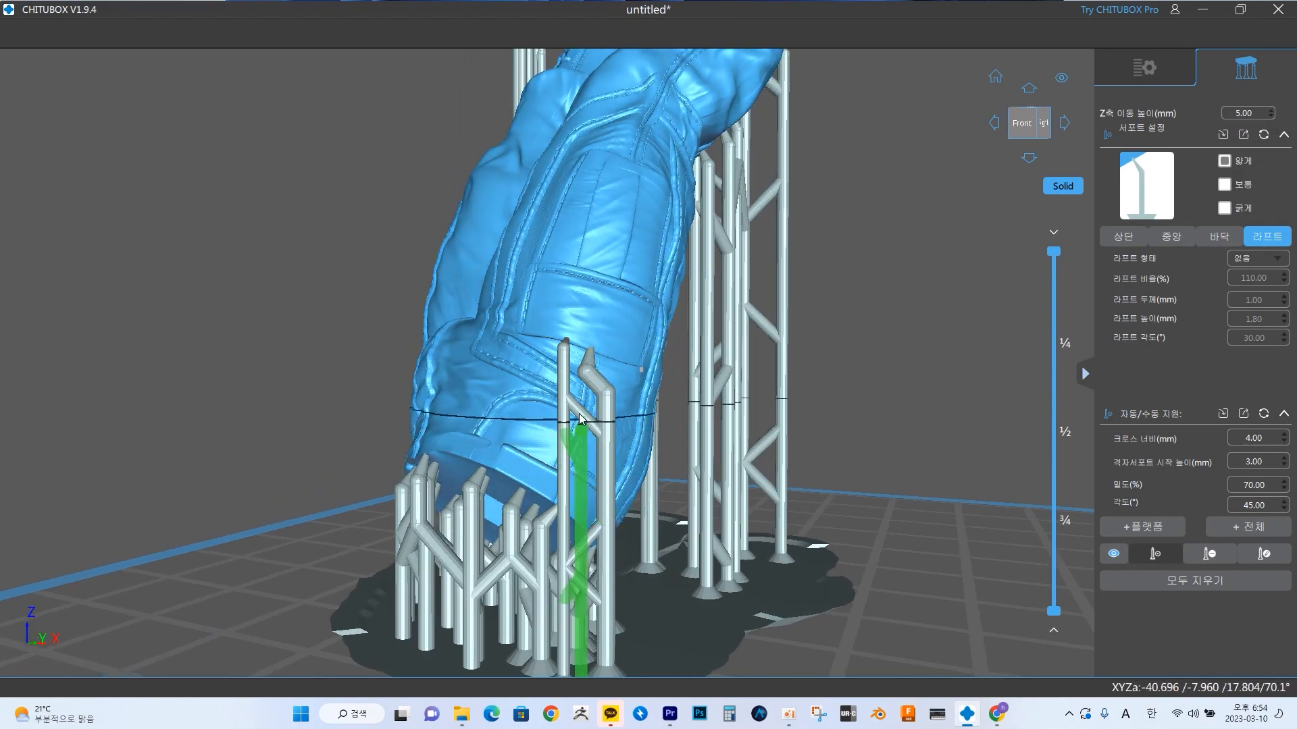
- Add two thin manual supports under the overhanging folds at the back of the positive X thigh, near the crotch
{"action": "right_click_drag", "start_coordinate": [959, 457], "coordinate": [870, 423]}
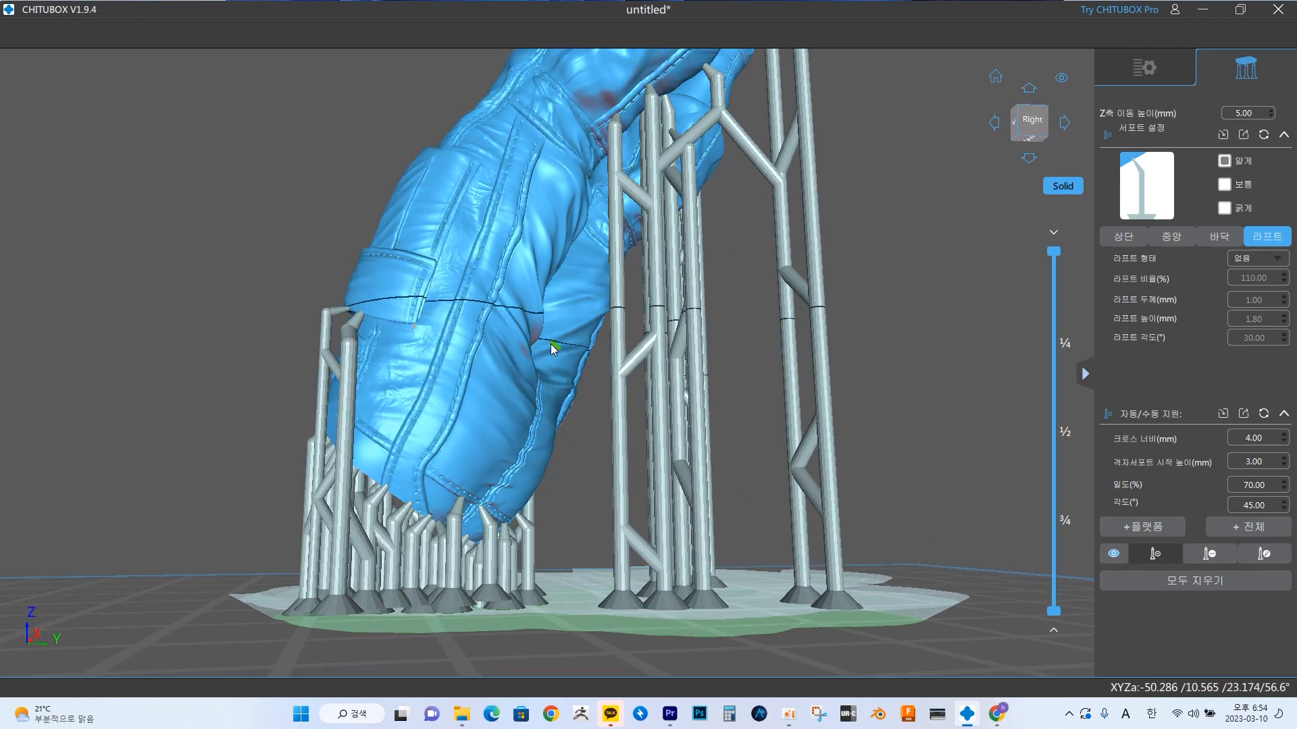
{"action": "right_click_drag", "start_coordinate": [566, 362], "coordinate": [531, 365]}
{"action": "left_click", "coordinate": [516, 343]}
{"action": "scroll", "coordinate": [550, 537], "scroll_direction": "up", "scroll_amount": 3}
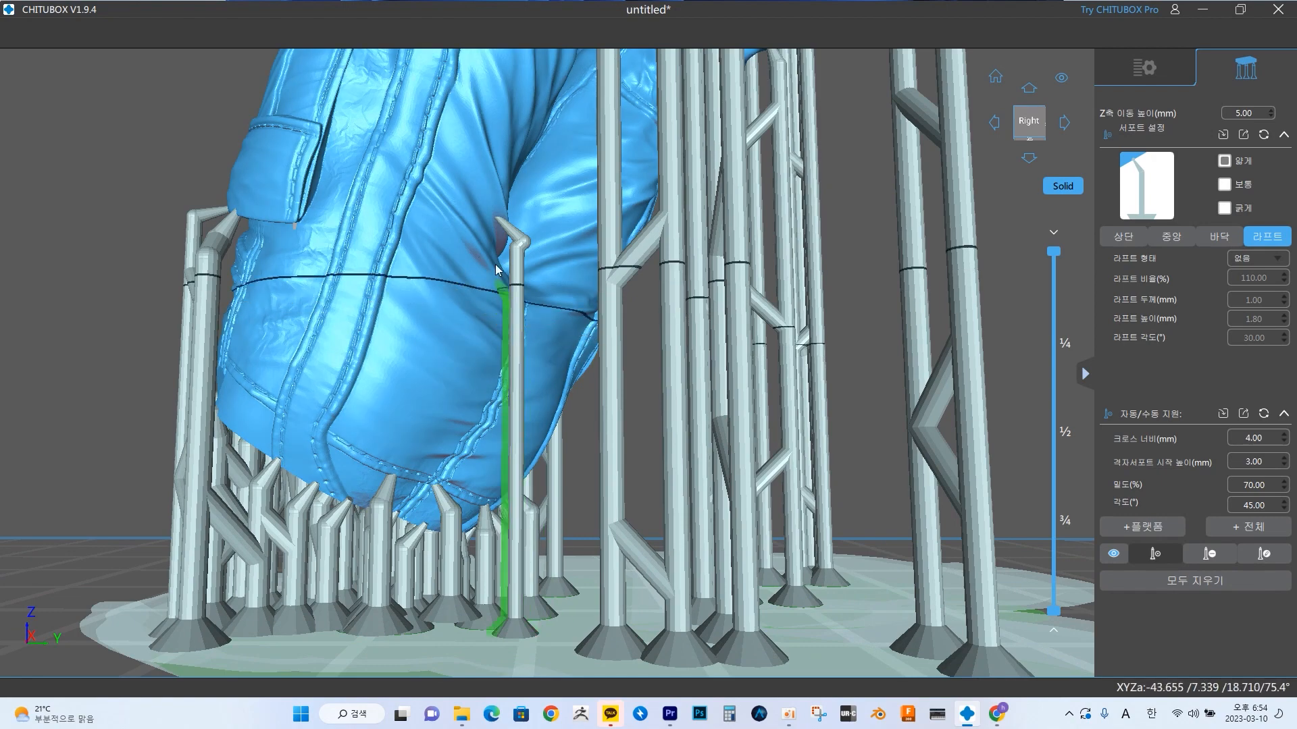
{"action": "right_click_drag", "start_coordinate": [504, 265], "coordinate": [472, 267]}
{"action": "left_click", "coordinate": [488, 262]}
{"action": "right_click_drag", "start_coordinate": [72, 239], "coordinate": [93, 290]}
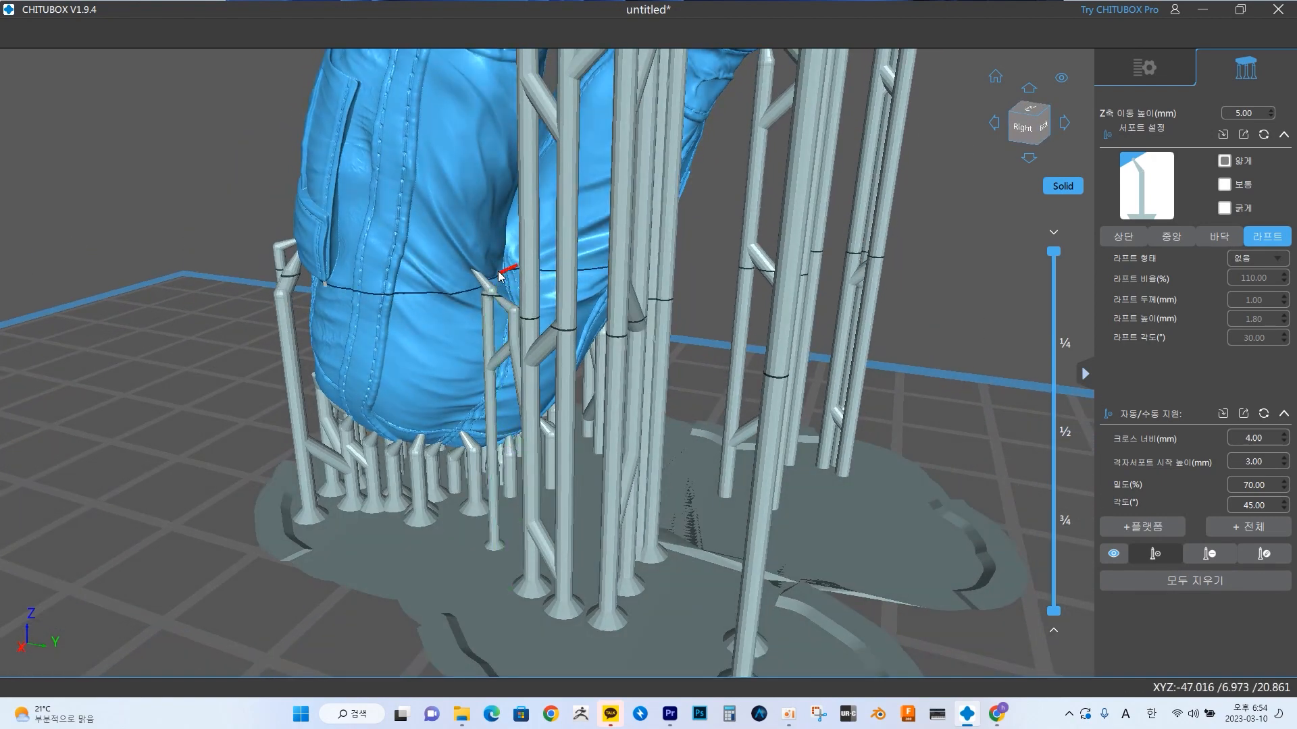
{"action": "right_click_drag", "start_coordinate": [205, 304], "coordinate": [223, 263]}
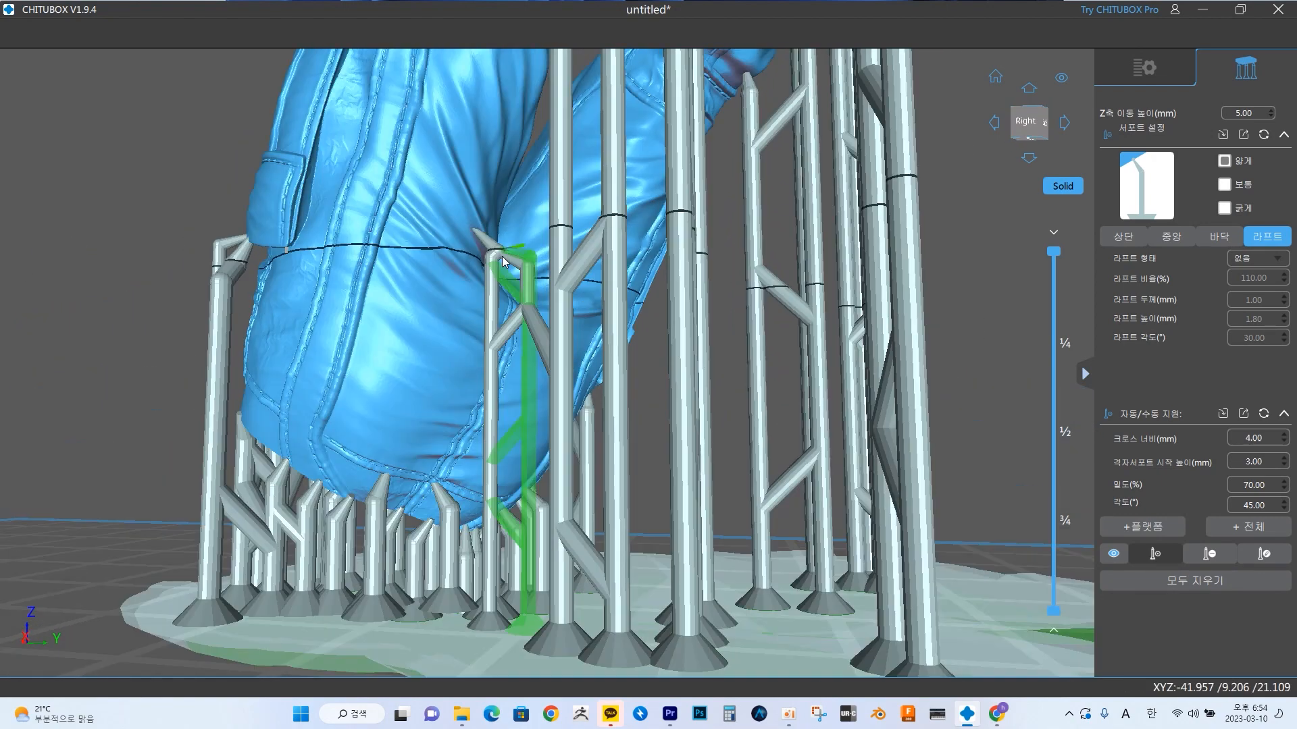
- Try a thin manual support at the back of the negative X boot below its heel, and undo it
{"action": "right_click_drag", "start_coordinate": [979, 267], "coordinate": [927, 331]}
{"action": "scroll", "coordinate": [862, 286], "scroll_direction": "up", "scroll_amount": 3}
{"action": "scroll", "coordinate": [862, 285], "scroll_direction": "down", "scroll_amount": 5}
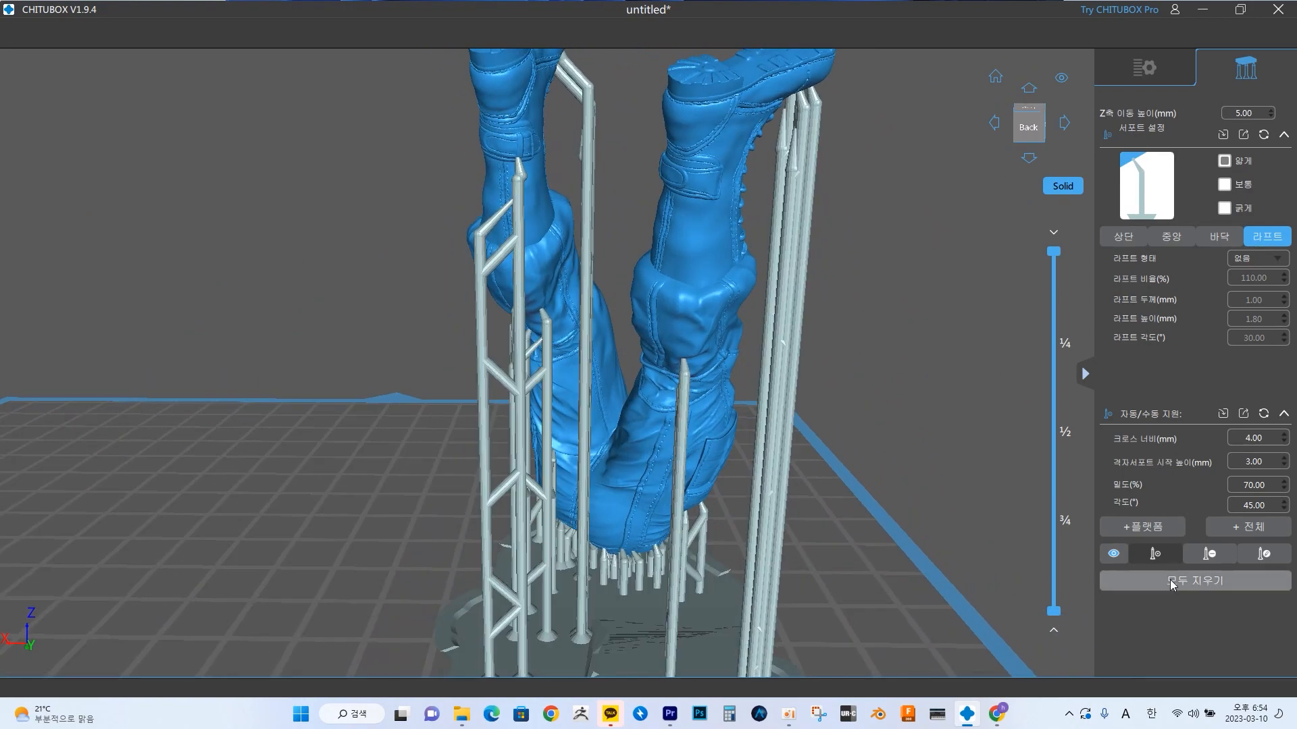
{"action": "left_click", "coordinate": [1156, 554]}
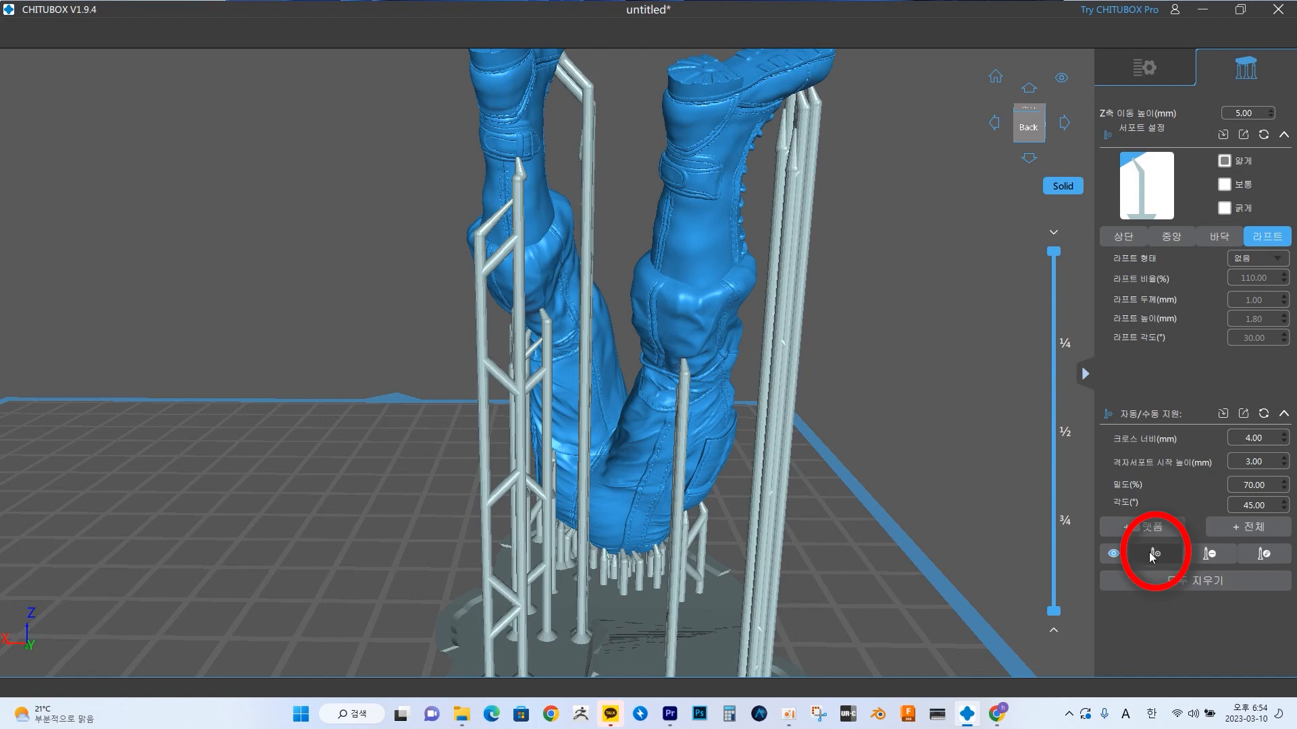
{"action": "left_click", "coordinate": [722, 125]}
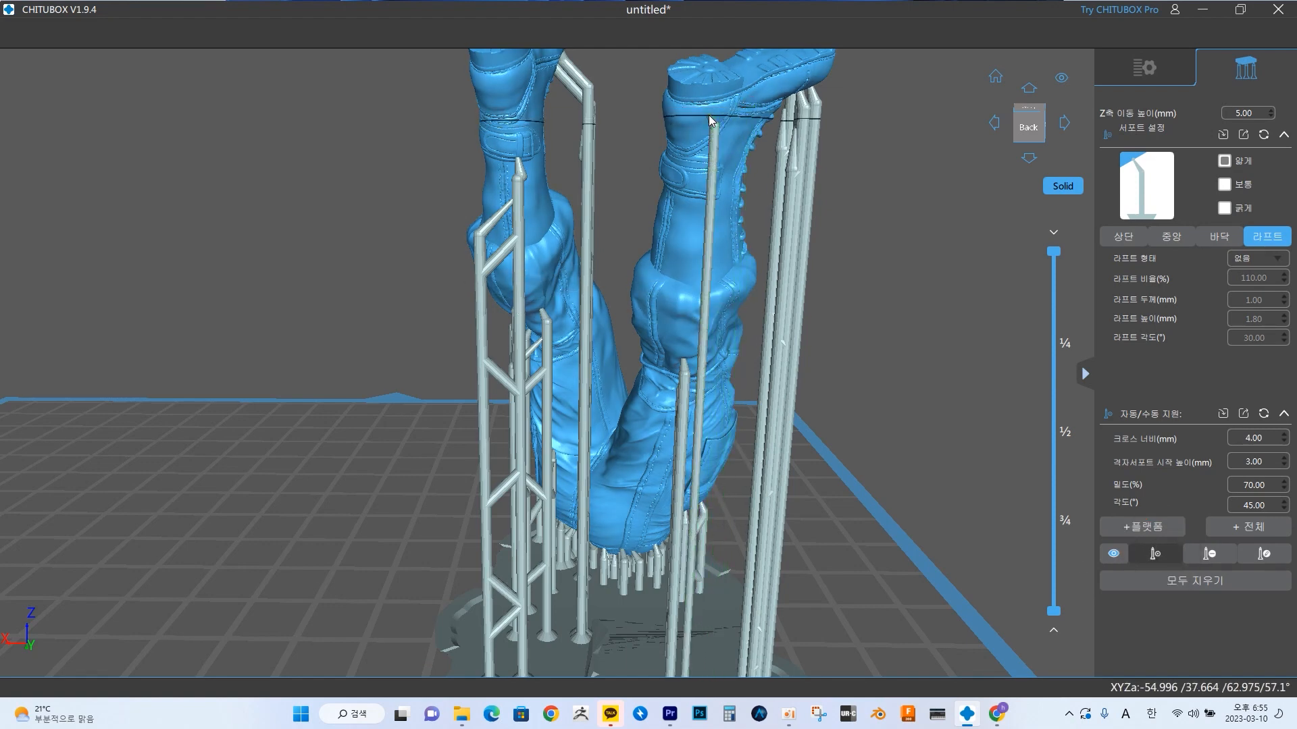
{"action": "key", "text": "ctrl+z"}
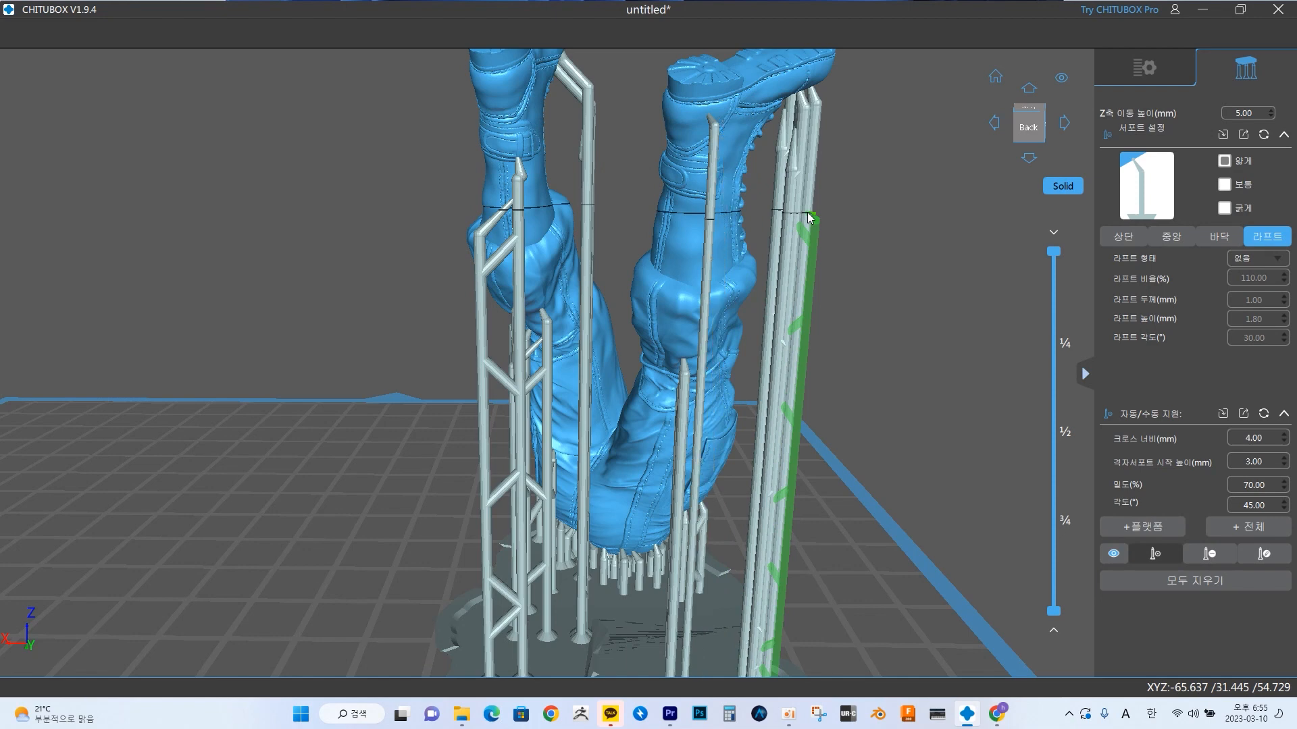
- Delete two pillars behind the positive X leg and add a thin manual support to the back of its boot shaft
{"action": "left_click", "coordinate": [1206, 554]}
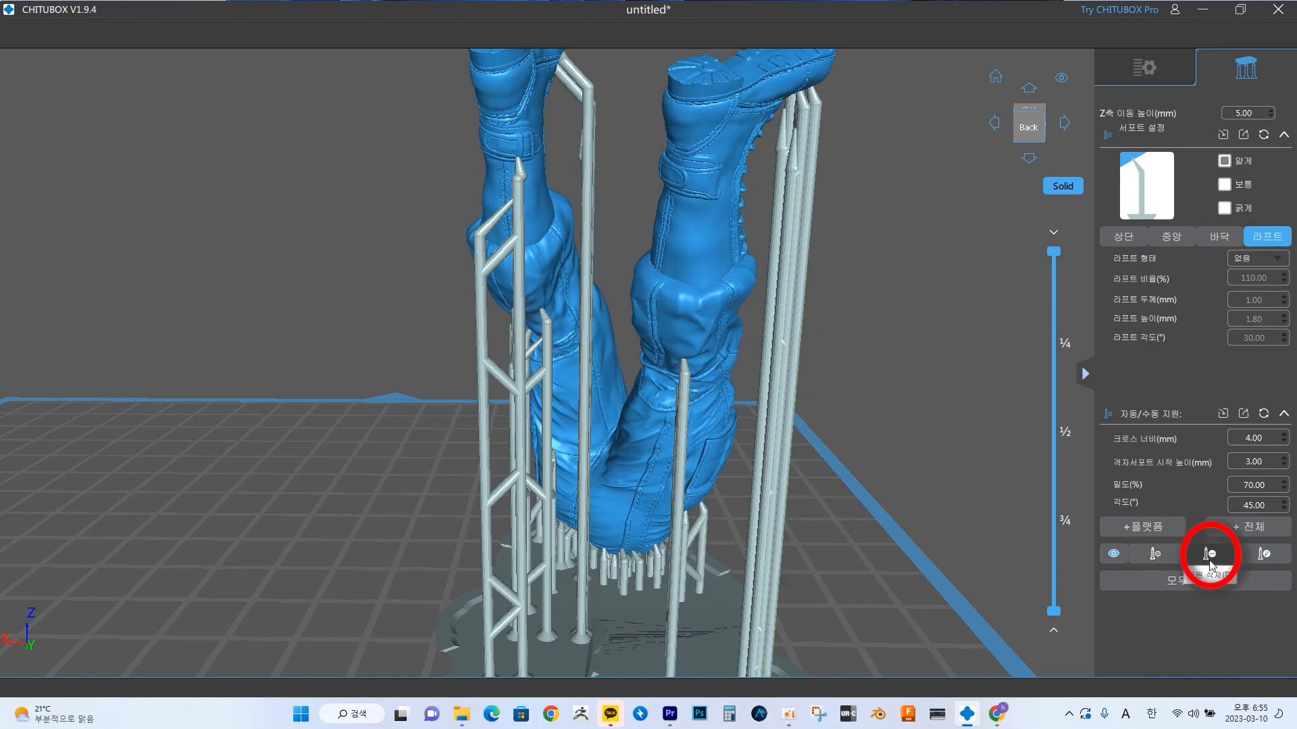
{"action": "left_click", "coordinate": [589, 230]}
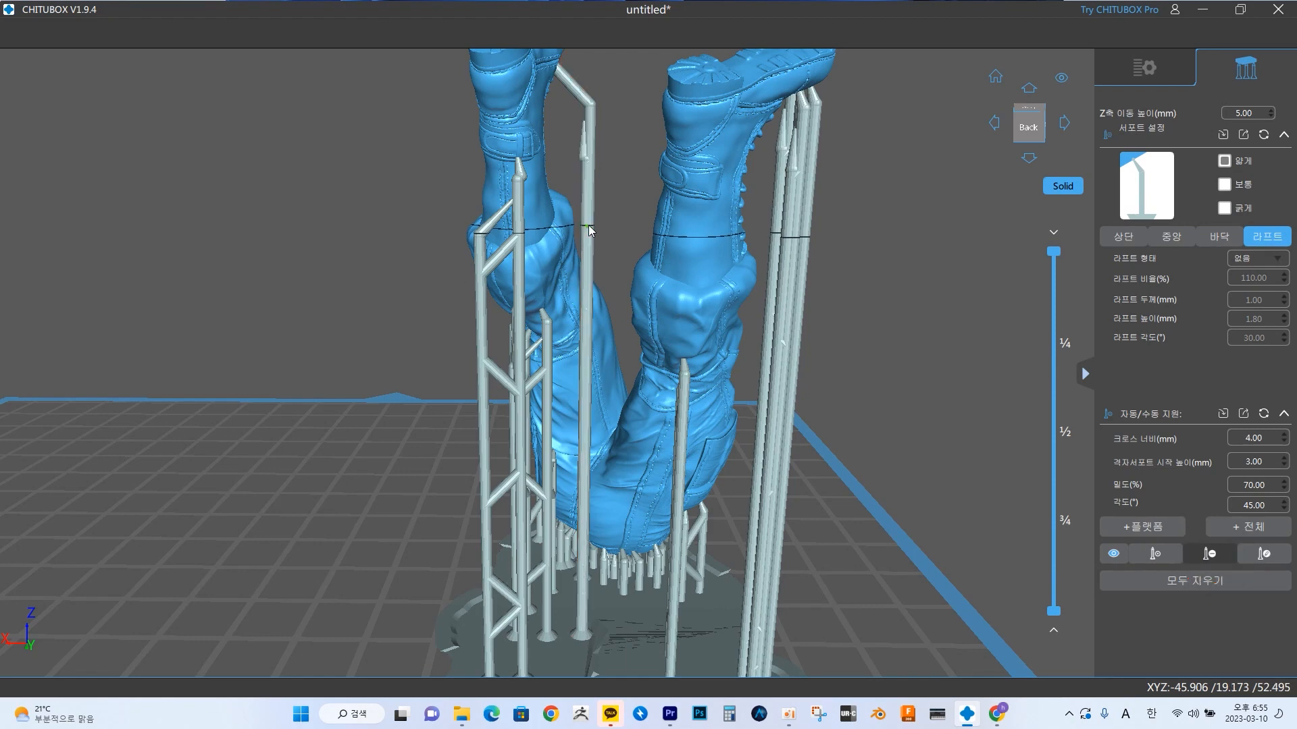
{"action": "left_click", "coordinate": [521, 304]}
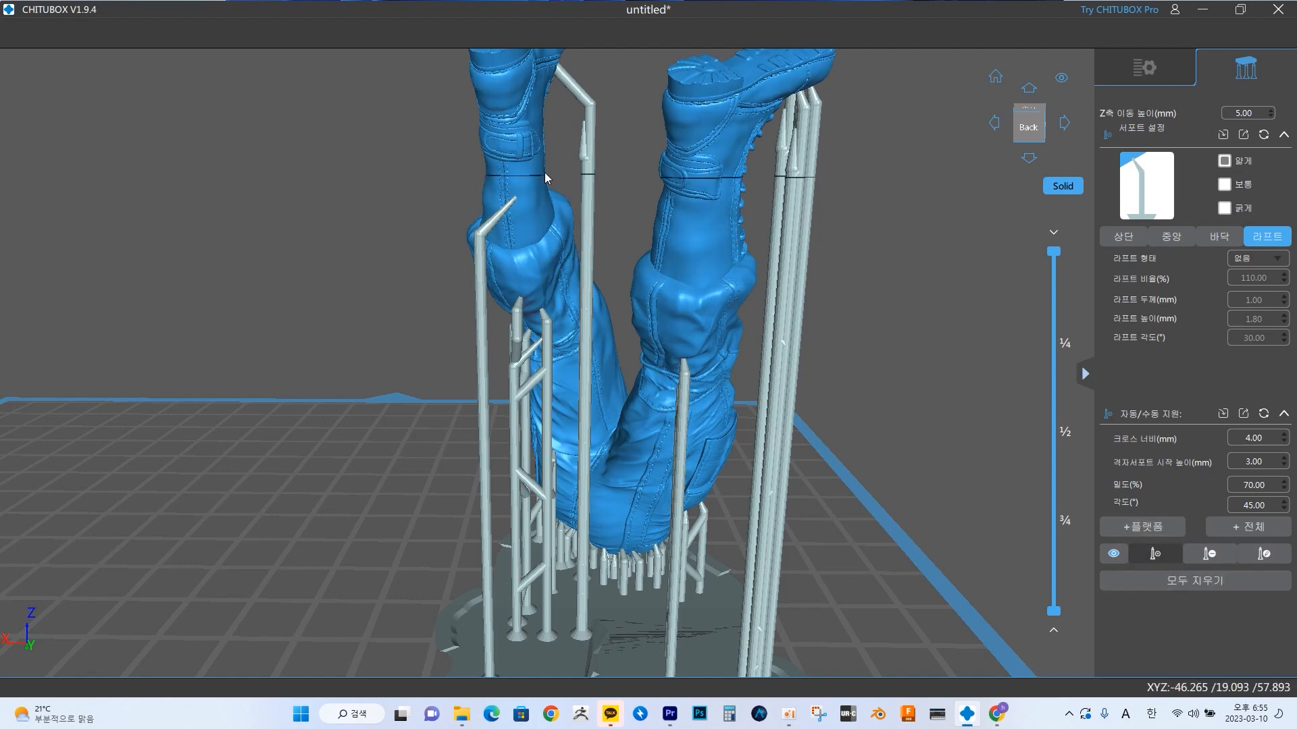
{"action": "left_click", "coordinate": [505, 168]}
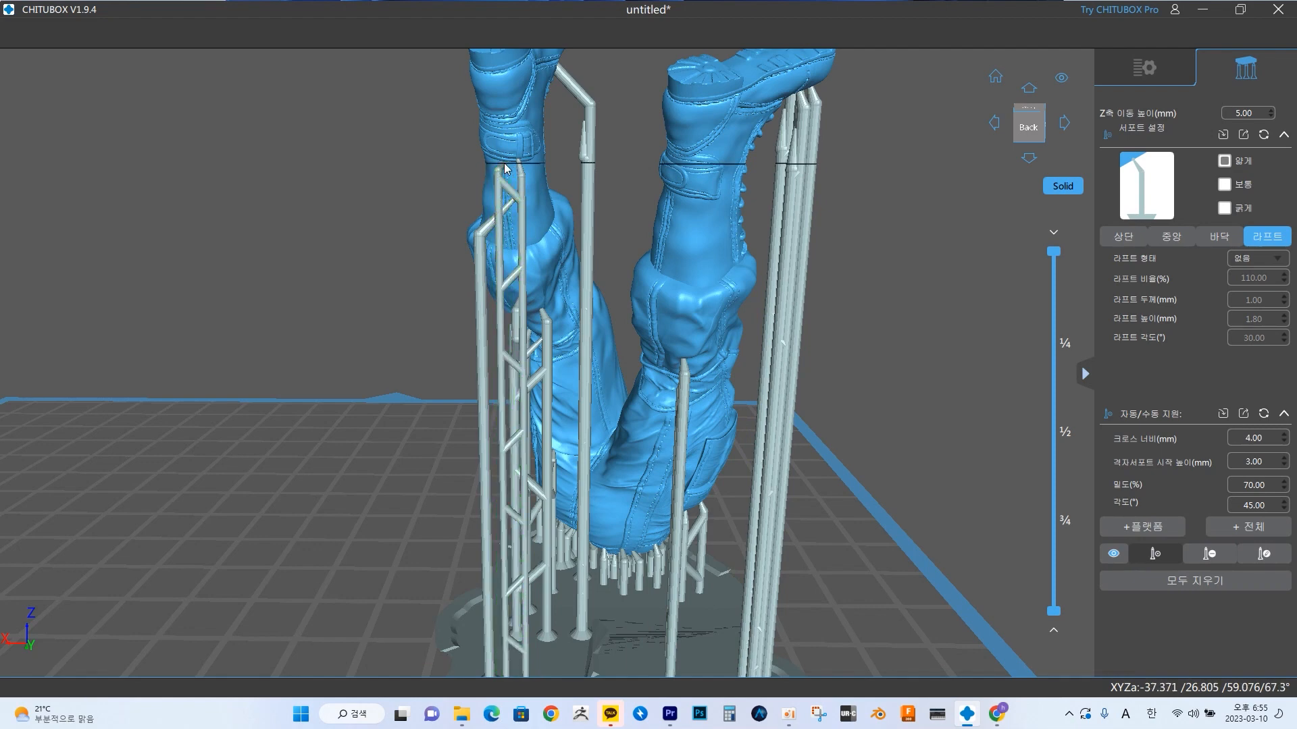
- In support editing mode, move the tall single pillar under the positive X boot toe toward the adjacent pillars so cross braces link them
{"action": "right_click_drag", "start_coordinate": [922, 418], "coordinate": [928, 411]}
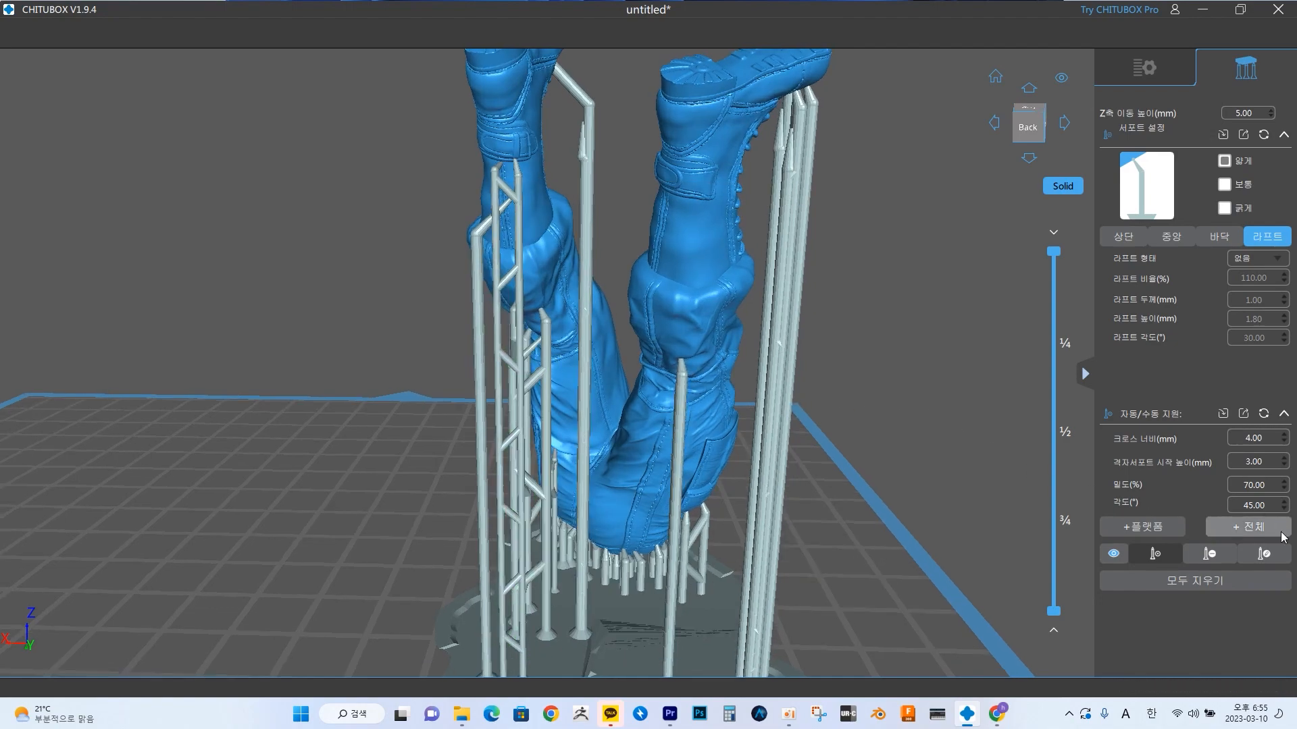
{"action": "left_click", "coordinate": [1265, 556]}
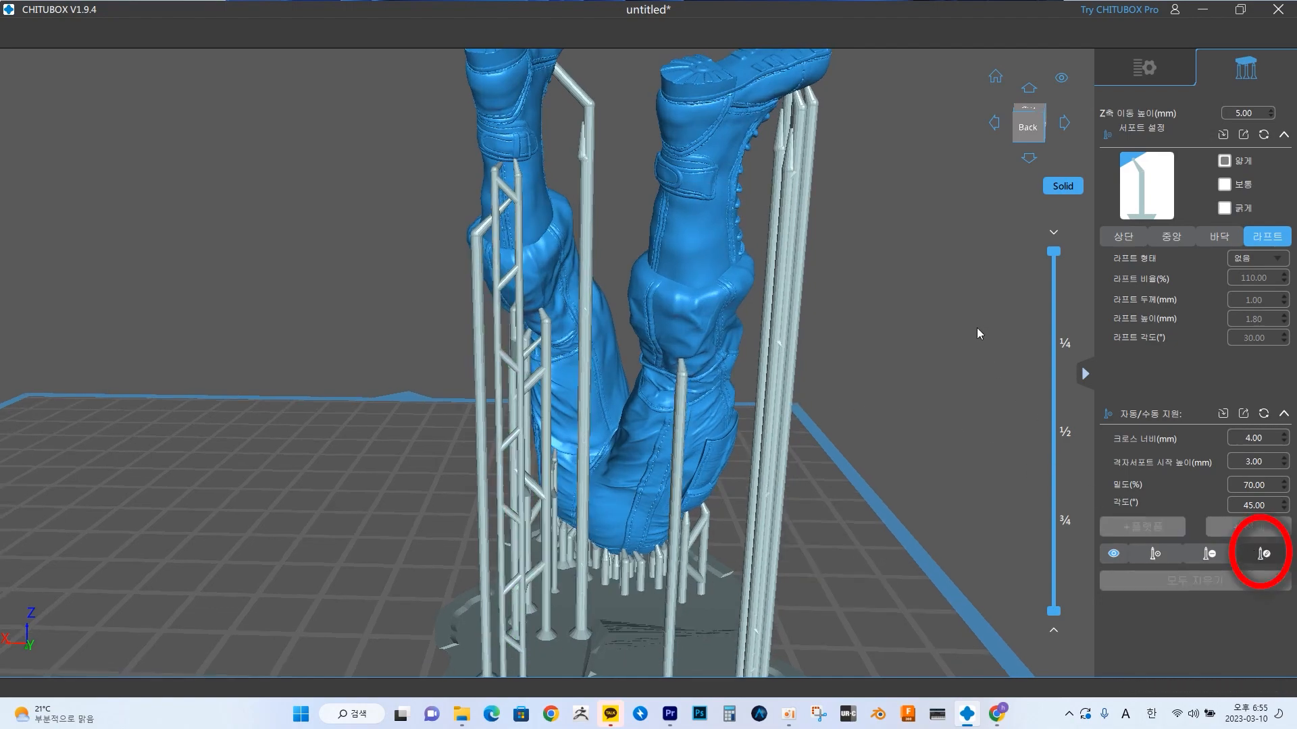
{"action": "right_click_drag", "start_coordinate": [978, 329], "coordinate": [969, 314]}
{"action": "right_click_drag", "start_coordinate": [627, 192], "coordinate": [622, 212]}
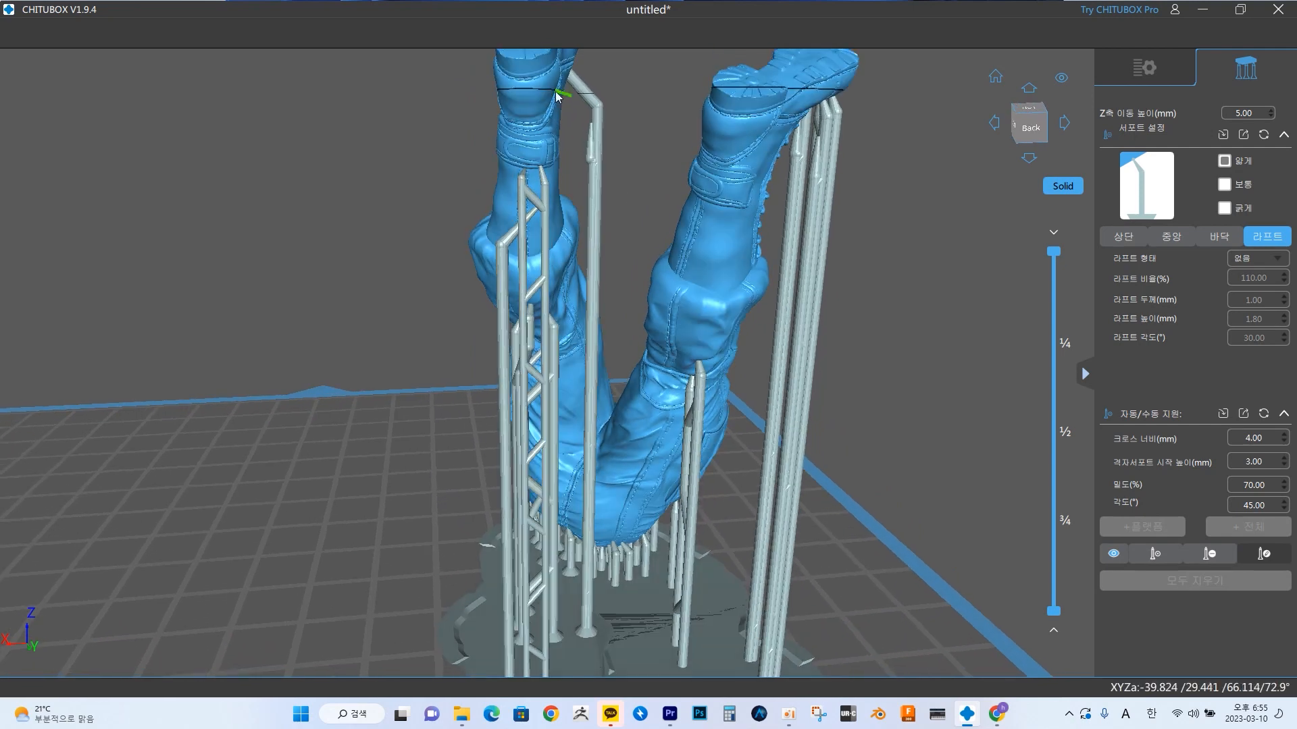
{"action": "left_click", "coordinate": [591, 269]}
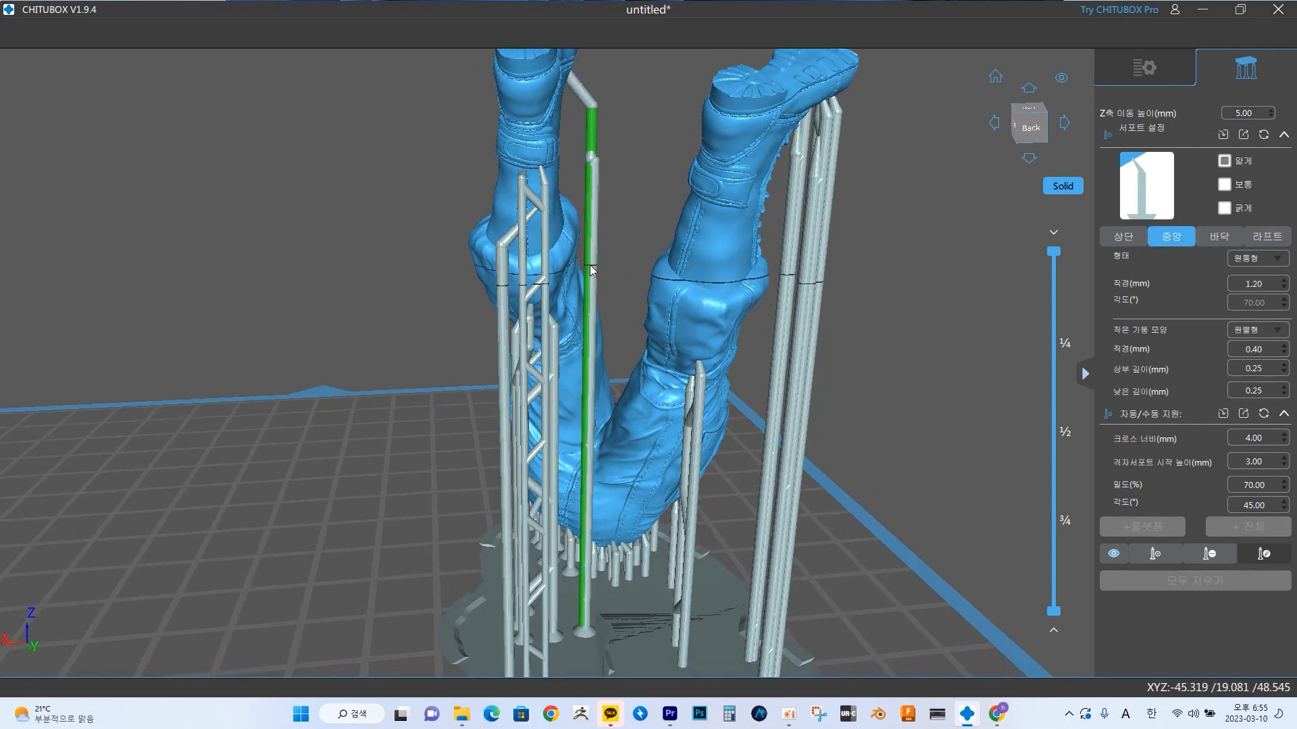
{"action": "mouse_move", "coordinate": [590, 268]}
{"action": "left_mouse_down"}
{"action": "mouse_move", "coordinate": [616, 276]}
{"action": "mouse_move", "coordinate": [601, 273]}
{"action": "left_mouse_up"}
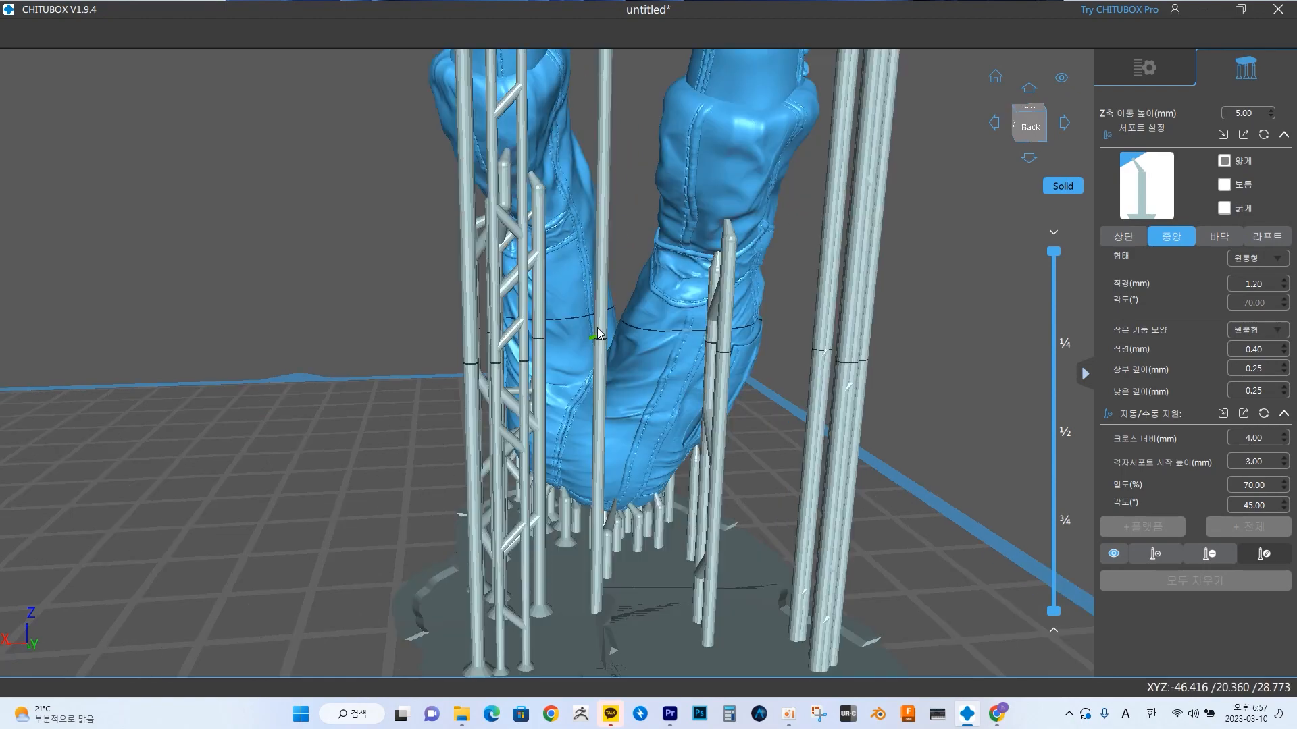
{"action": "mouse_move", "coordinate": [962, 318]}
{"action": "right_mouse_down"}
{"action": "mouse_move", "coordinate": [965, 348]}
{"action": "mouse_move", "coordinate": [951, 334]}
{"action": "right_mouse_up"}
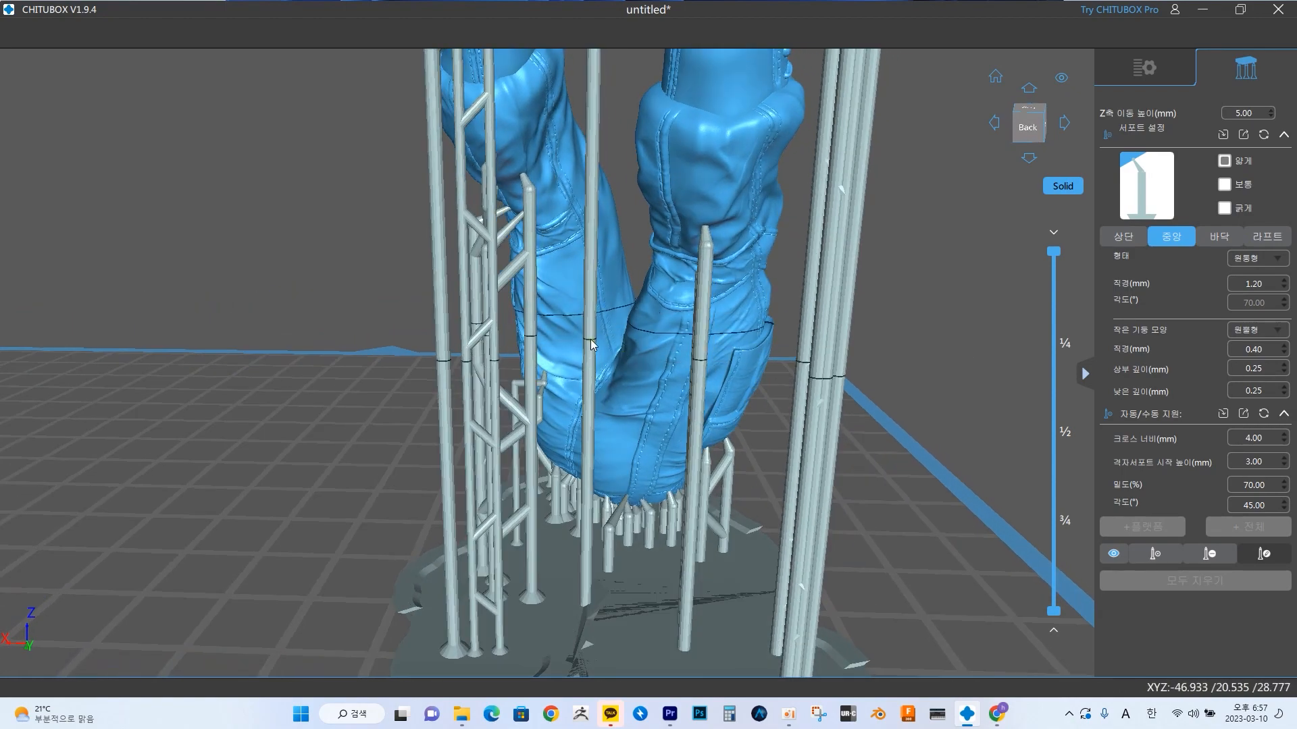
{"action": "left_click_drag", "start_coordinate": [591, 343], "coordinate": [572, 344]}
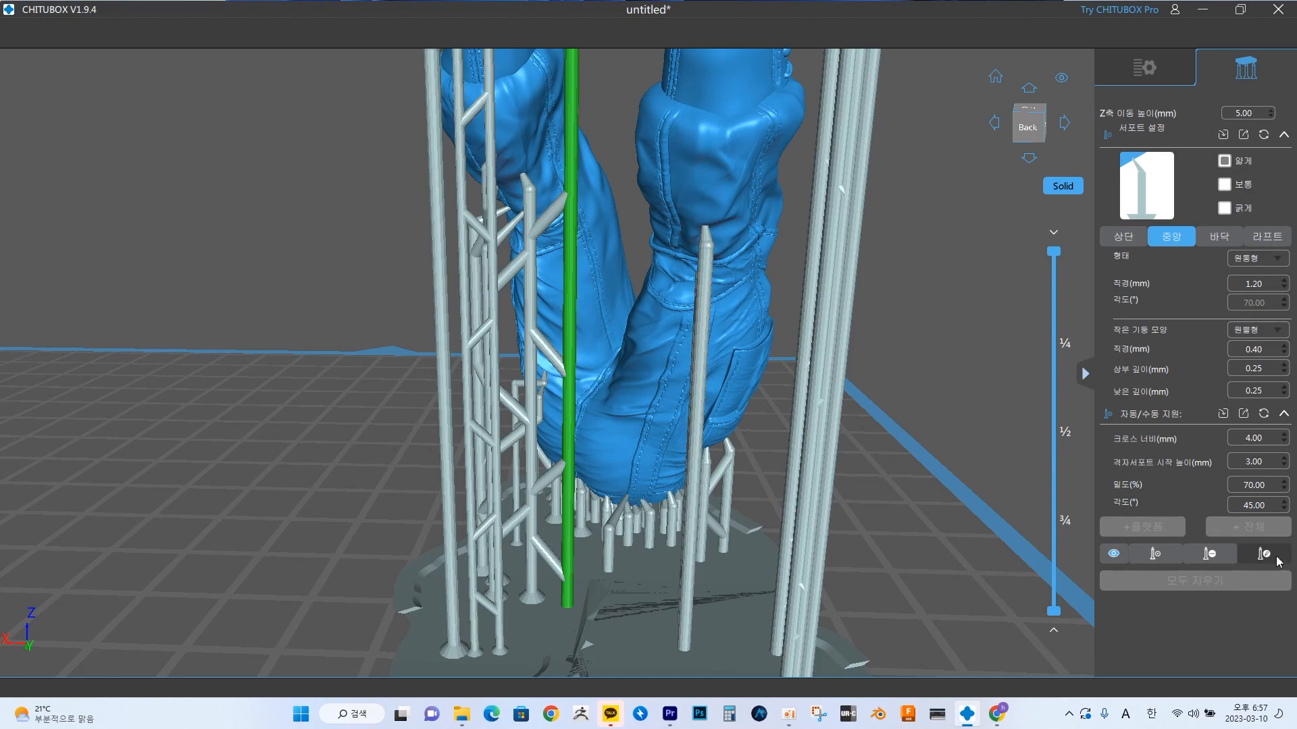
- Examine the cross-braced pillar from several sides and the support tips under both boot toes
{"action": "left_click_drag", "start_coordinate": [963, 345], "coordinate": [1018, 350]}
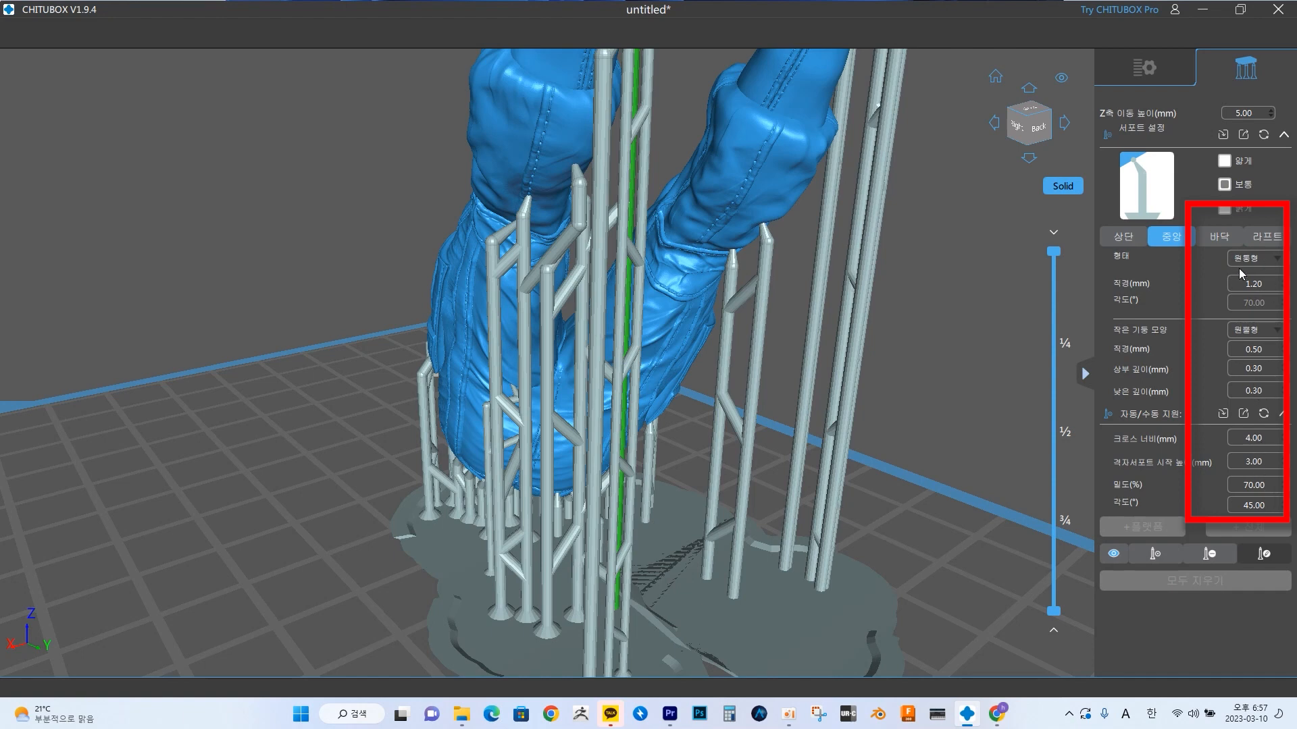
{"action": "mouse_move", "coordinate": [1247, 285]}
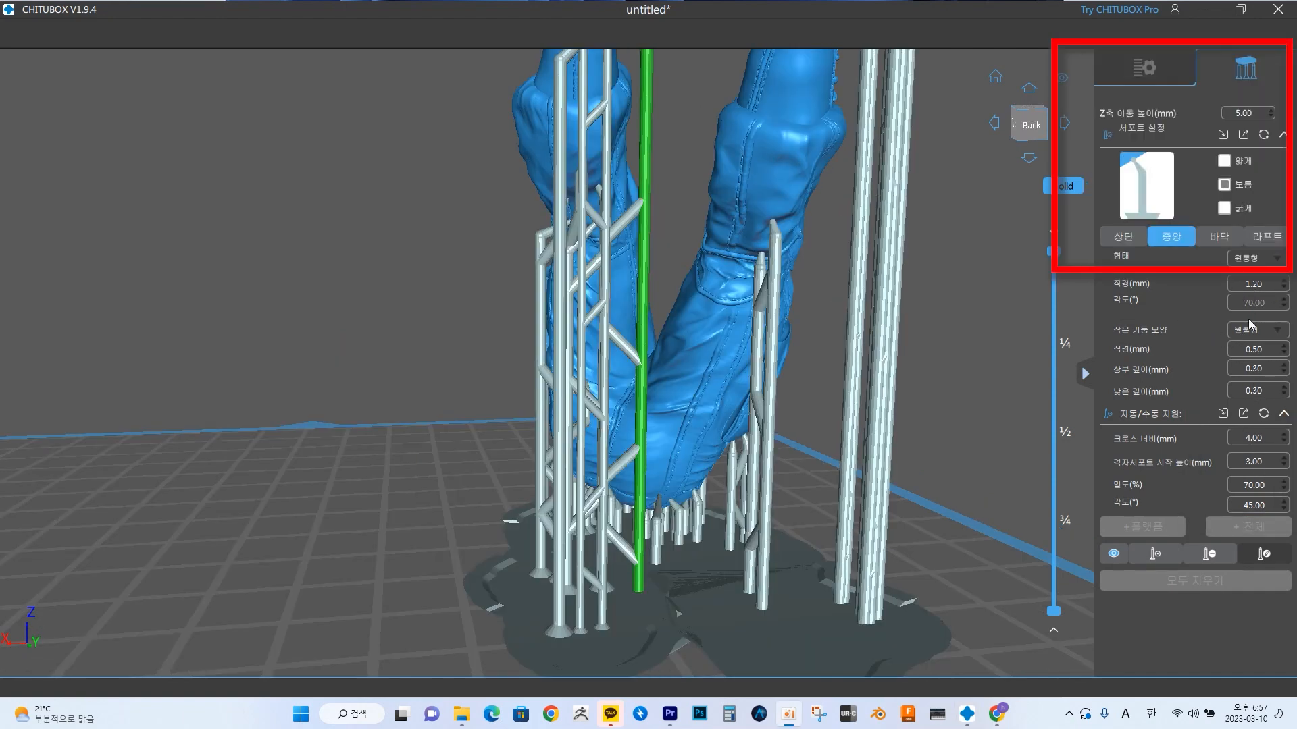
{"action": "scroll", "coordinate": [988, 208], "scroll_direction": "up", "scroll_amount": 3}
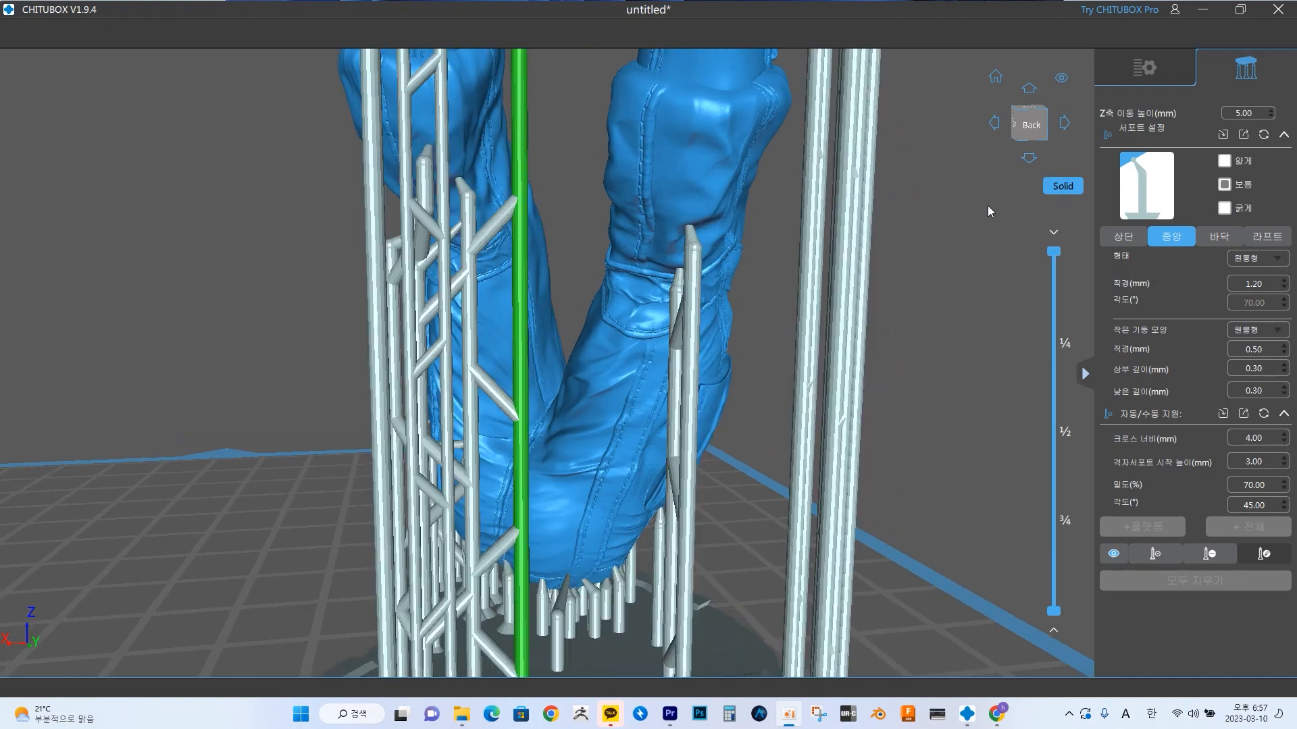
{"action": "scroll", "coordinate": [989, 208], "scroll_direction": "down", "scroll_amount": 6}
{"action": "right_click_drag", "start_coordinate": [1002, 218], "coordinate": [936, 199]}
{"action": "scroll", "coordinate": [879, 382], "scroll_direction": "up", "scroll_amount": 3}
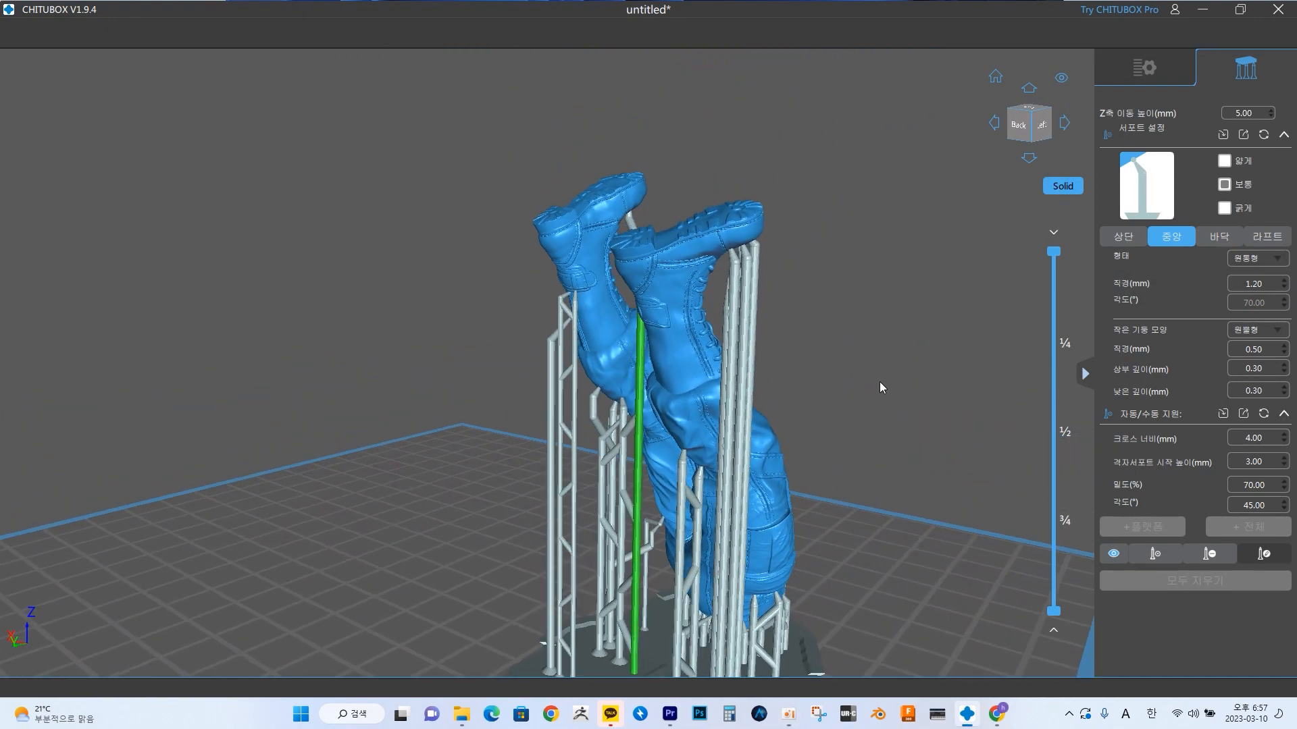
{"action": "scroll", "coordinate": [755, 255], "scroll_direction": "up", "scroll_amount": 5}
{"action": "right_click_drag", "start_coordinate": [740, 217], "coordinate": [744, 205]}
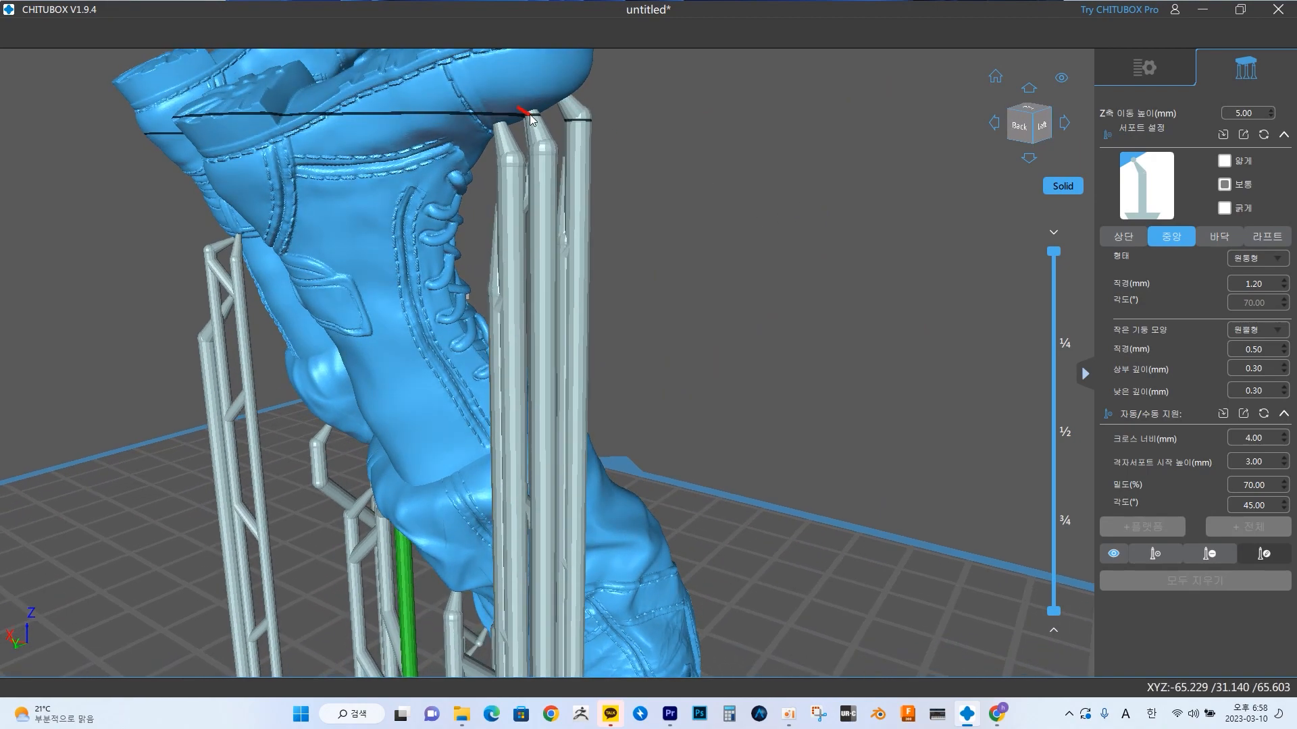
{"action": "scroll", "coordinate": [571, 150], "scroll_direction": "up", "scroll_amount": 5}
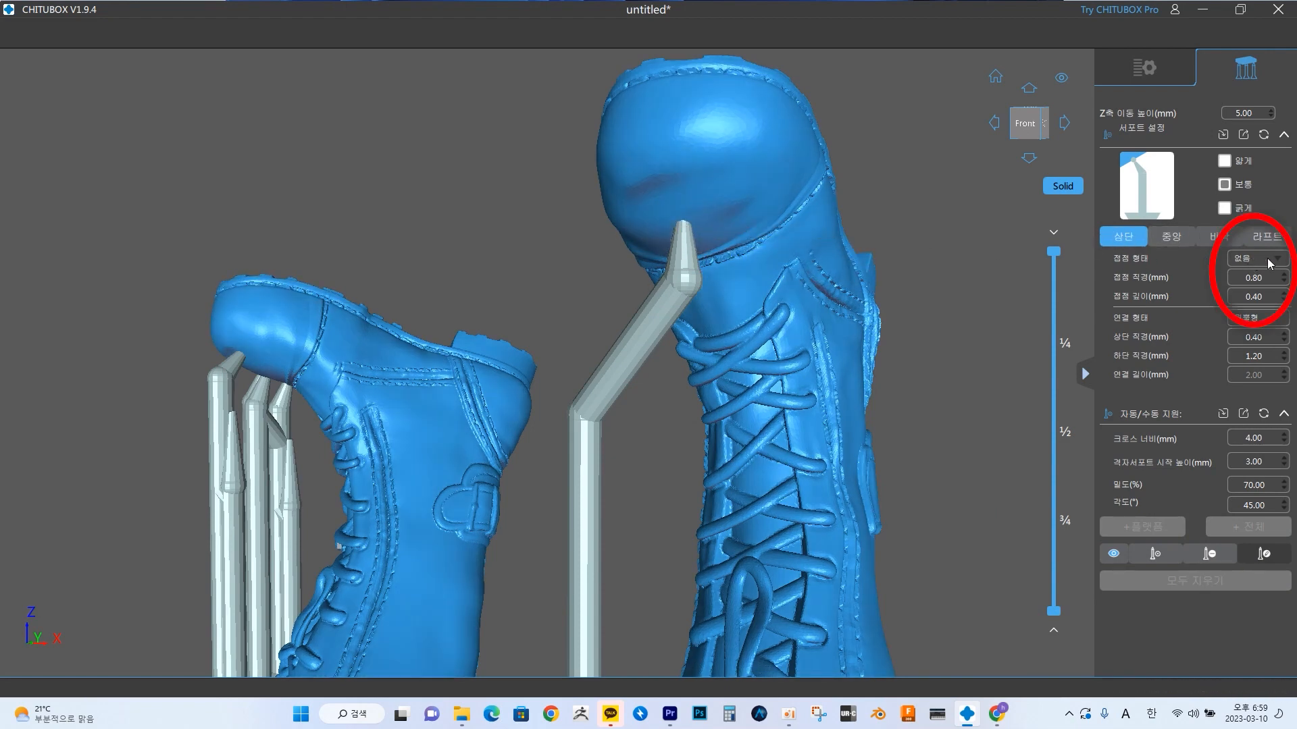
- Set the contact shape to sphere (구) with a 0.70 mm contact diameter and add ball-tipped manual supports under the negative X boot toe
{"action": "left_click", "coordinate": [1270, 259]}
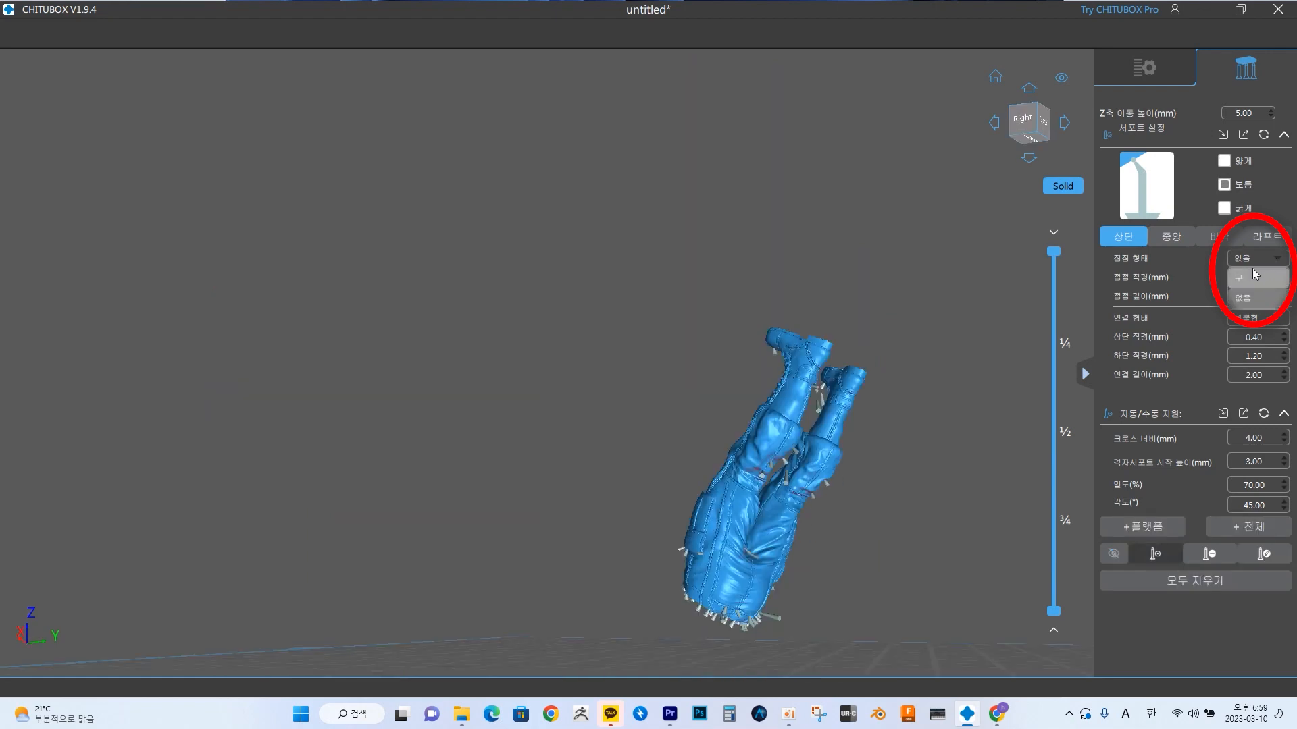
{"action": "left_click", "coordinate": [1254, 275]}
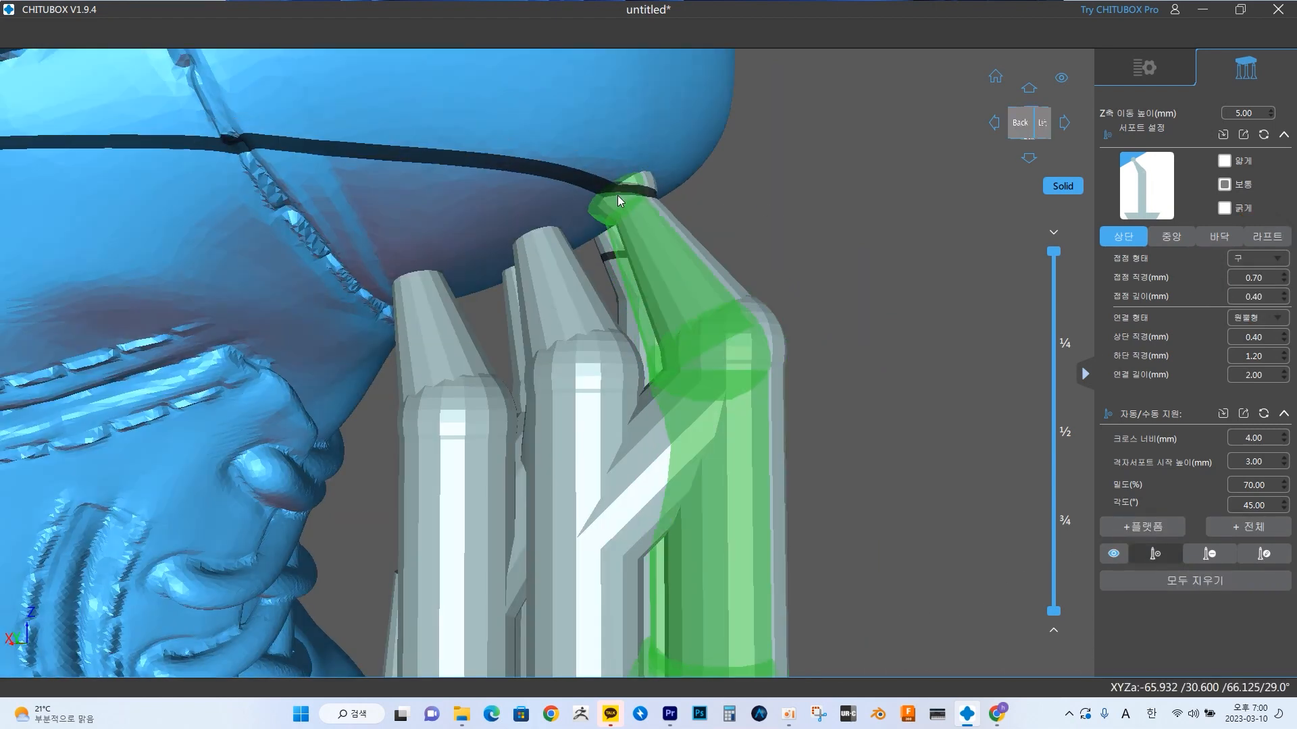
{"action": "left_click", "coordinate": [471, 196]}
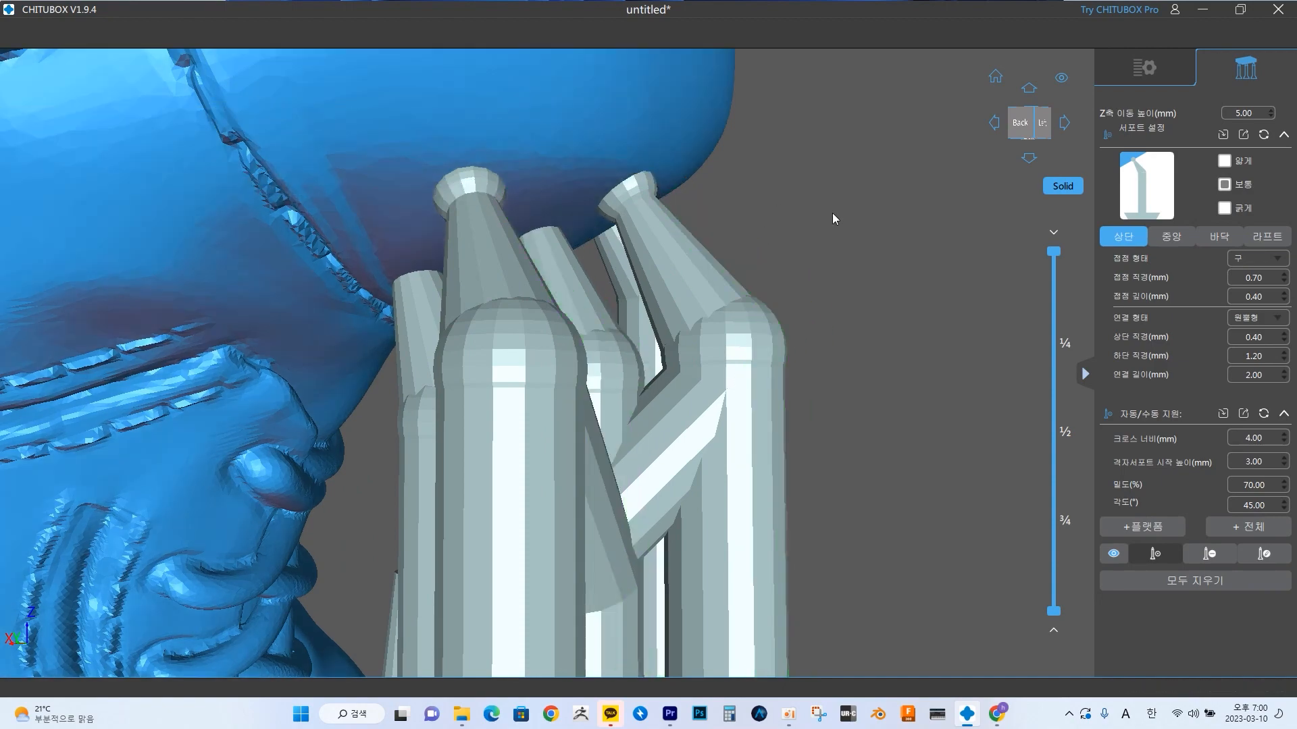
{"action": "right_click_drag", "start_coordinate": [832, 212], "coordinate": [696, 310]}
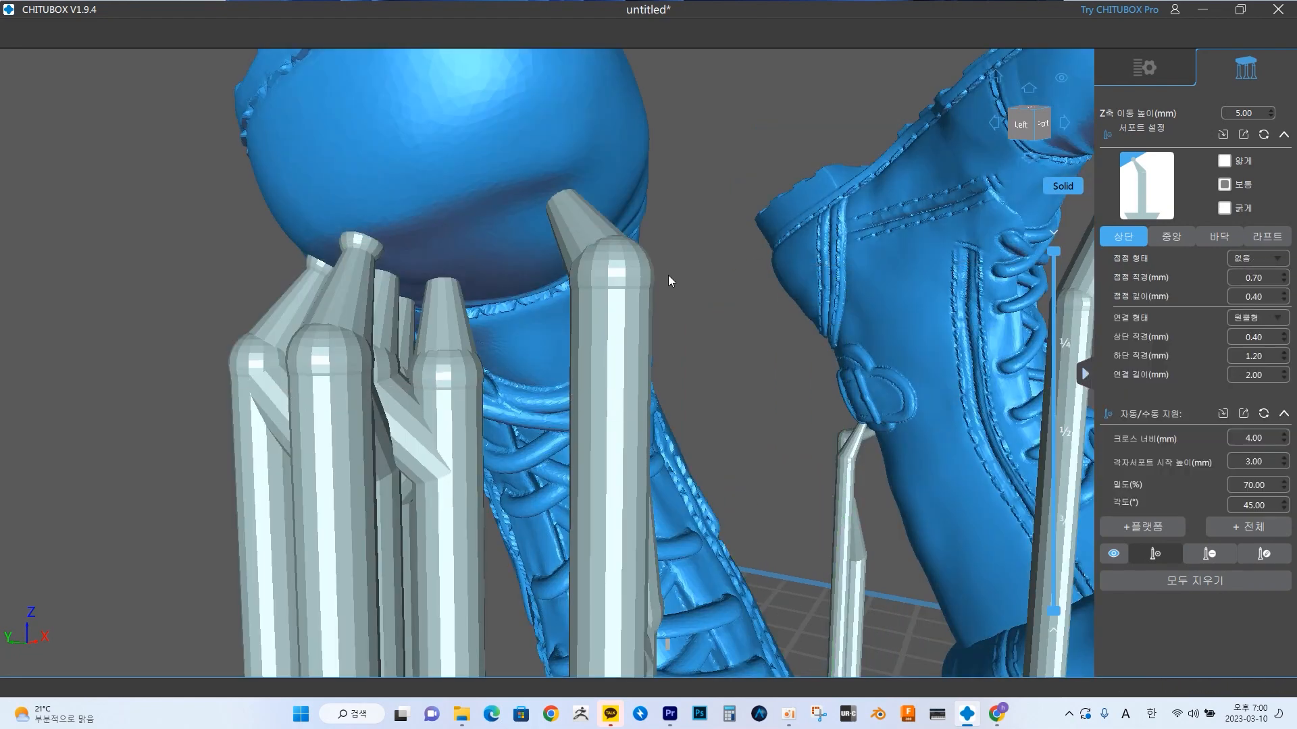
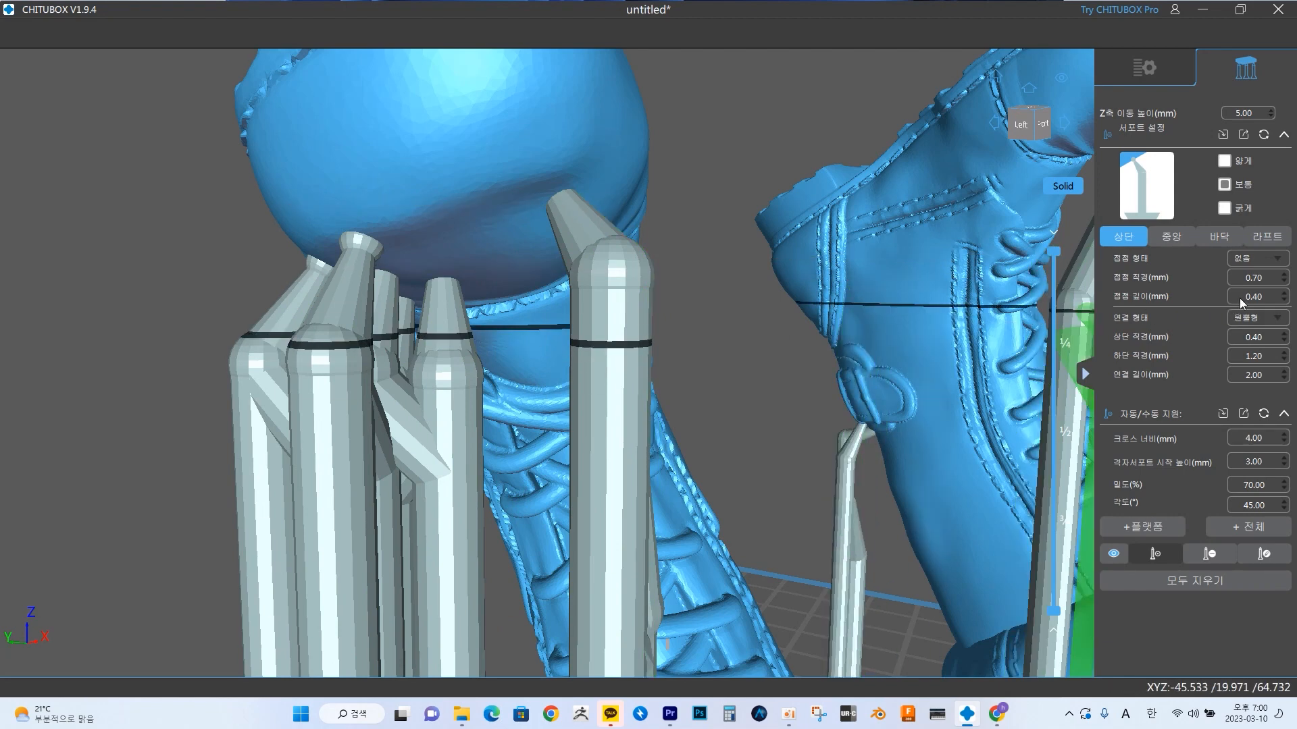
- Set the contact depth to 1.20 mm with no contact shape (없음) and add another manual support under the negative X boot toe
{"action": "left_click", "coordinate": [1285, 294]}
{"action": "double_click", "coordinate": [1286, 295]}
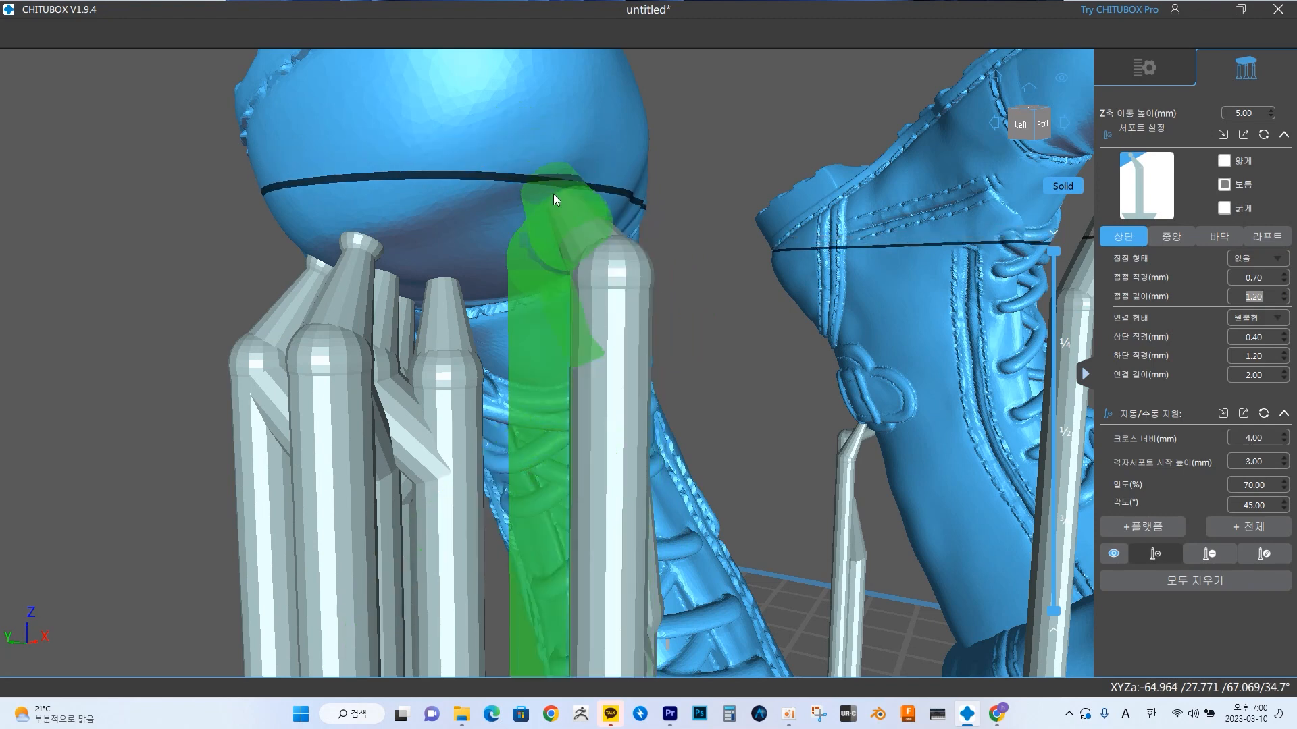
{"action": "left_click", "coordinate": [555, 194]}
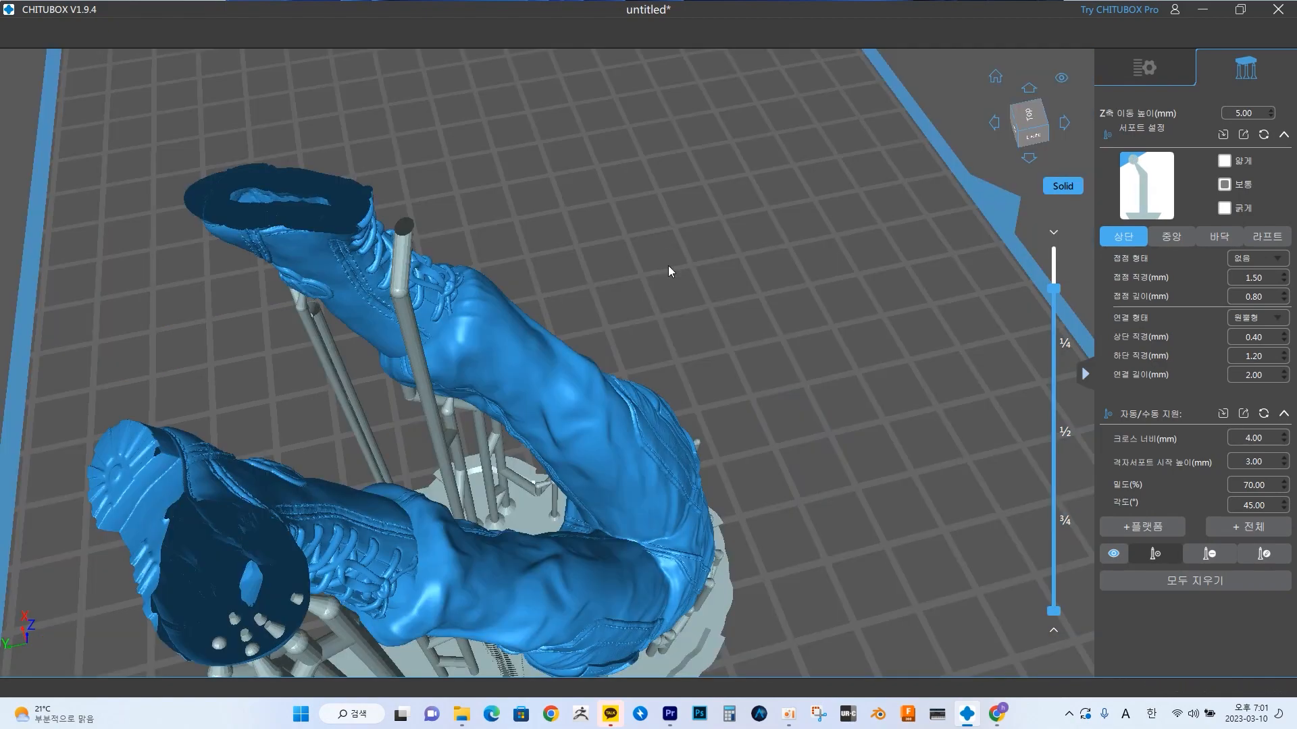
- Inspect the support tips inside the cut-open boot toe and the supports around the legs, and restore the full-height layer view
{"action": "mouse_move", "coordinate": [667, 265]}
{"action": "right_mouse_down"}
{"action": "mouse_move", "coordinate": [781, 151]}
{"action": "mouse_move", "coordinate": [686, 260]}
{"action": "right_mouse_up"}
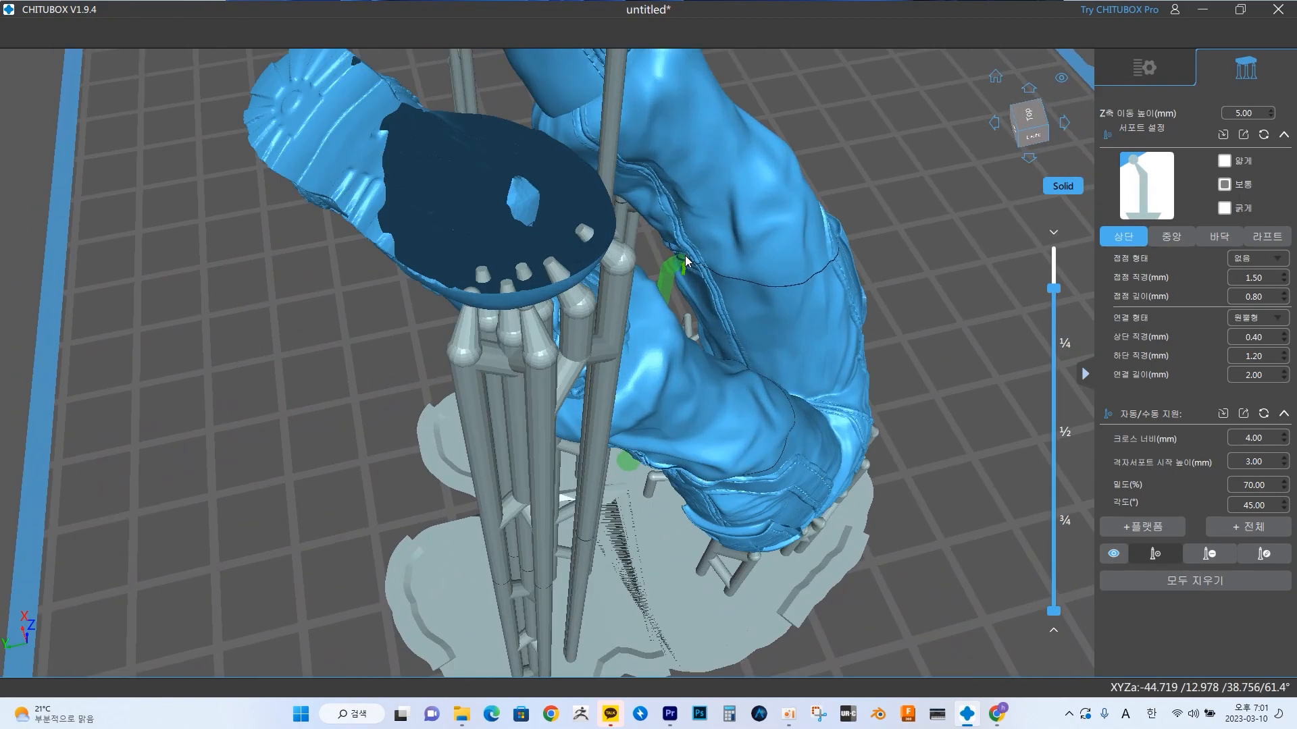
{"action": "scroll", "coordinate": [685, 261], "scroll_direction": "up", "scroll_amount": 4}
{"action": "right_click_drag", "start_coordinate": [877, 244], "coordinate": [923, 211]}
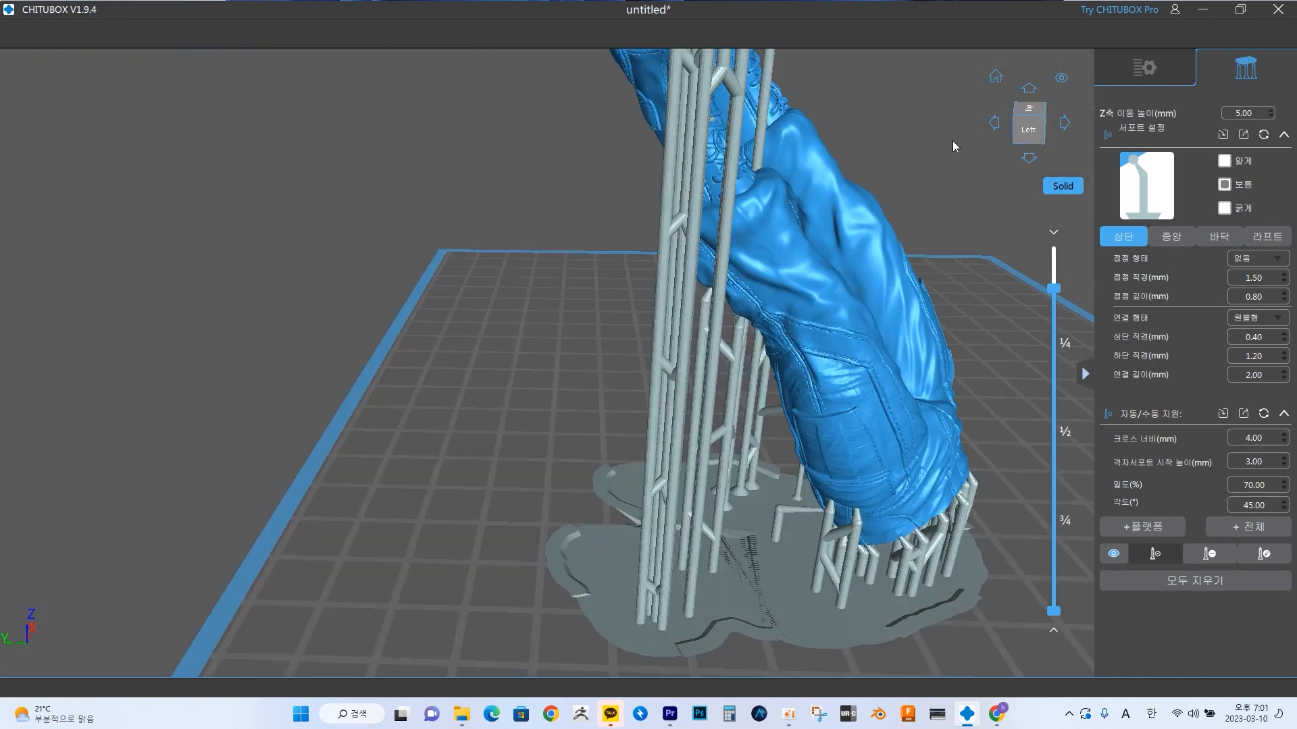
{"action": "middle_click_drag", "start_coordinate": [952, 142], "coordinate": [894, 203]}
{"action": "scroll", "coordinate": [894, 203], "scroll_direction": "down", "scroll_amount": 2}
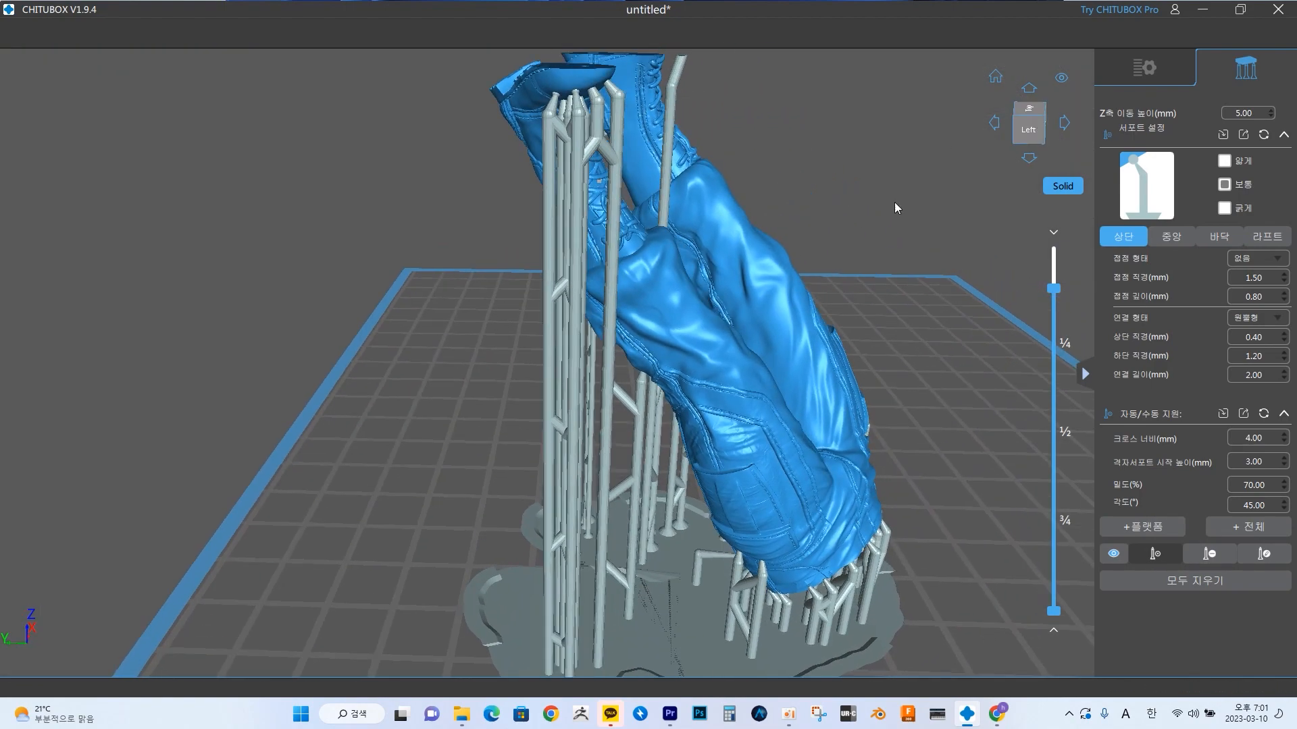
{"action": "mouse_move", "coordinate": [1270, 343]}
{"action": "right_click_drag", "start_coordinate": [921, 239], "coordinate": [868, 236]}
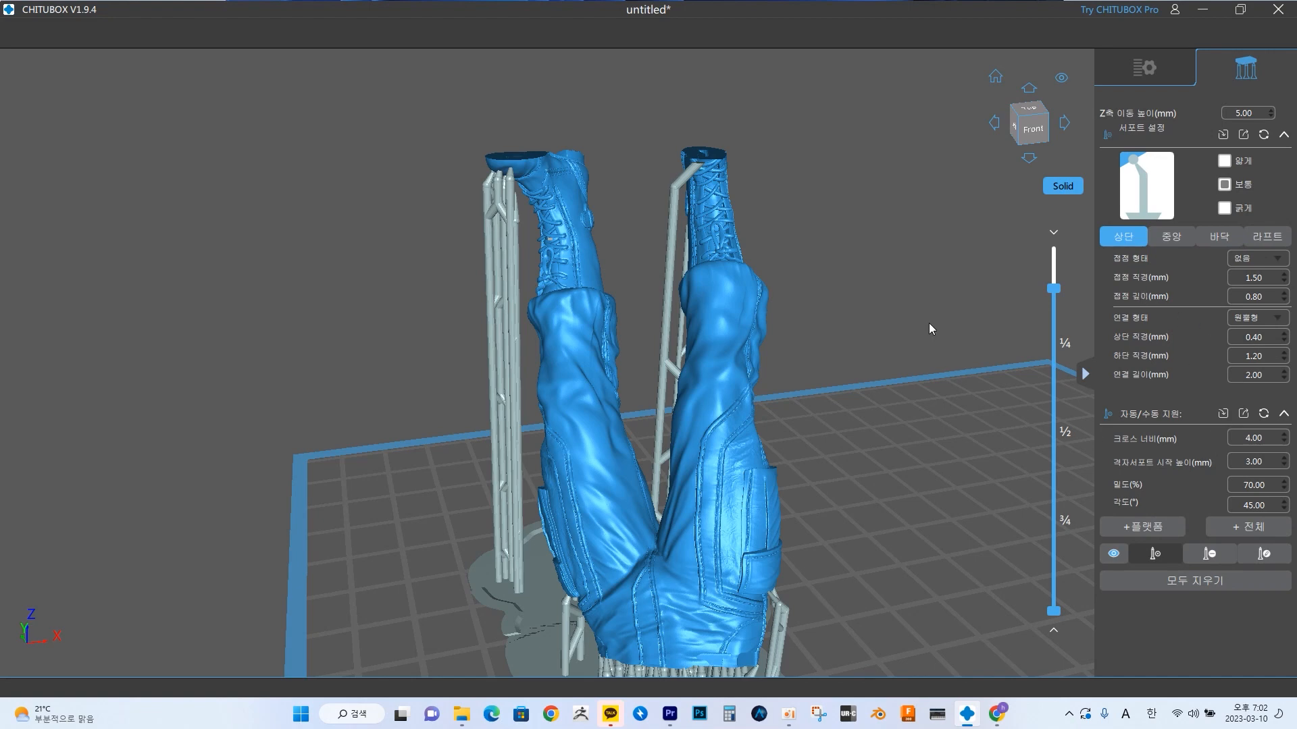
{"action": "left_click_drag", "start_coordinate": [1053, 288], "coordinate": [1057, 242]}
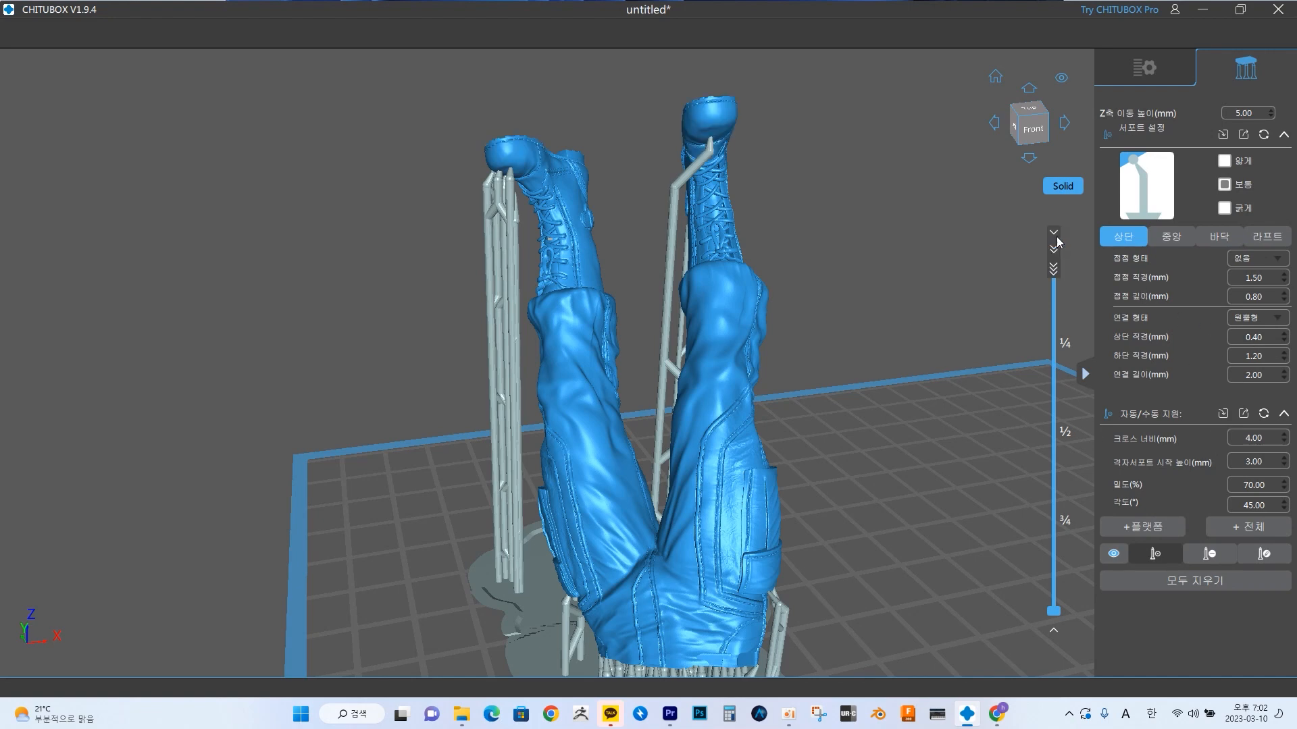
{"action": "right_click_drag", "start_coordinate": [924, 340], "coordinate": [959, 339]}
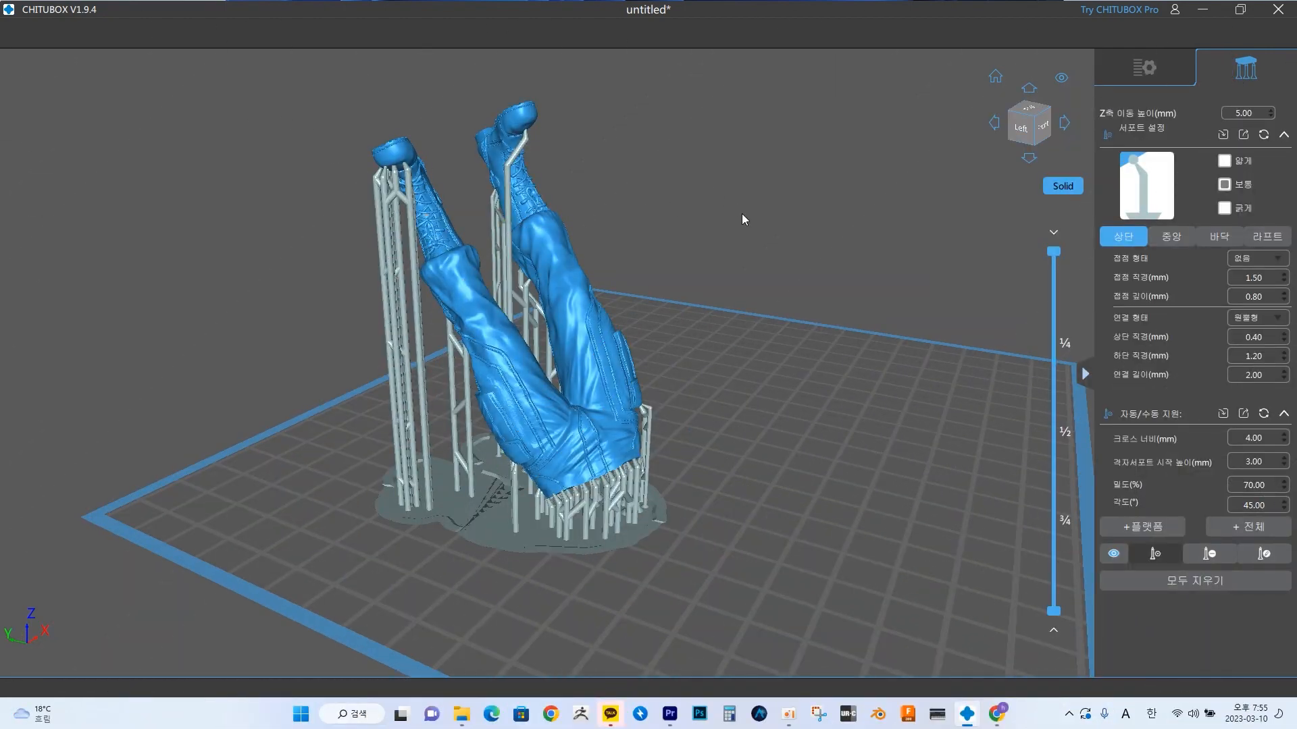
{"action": "left_click_drag", "start_coordinate": [741, 220], "coordinate": [576, 211]}
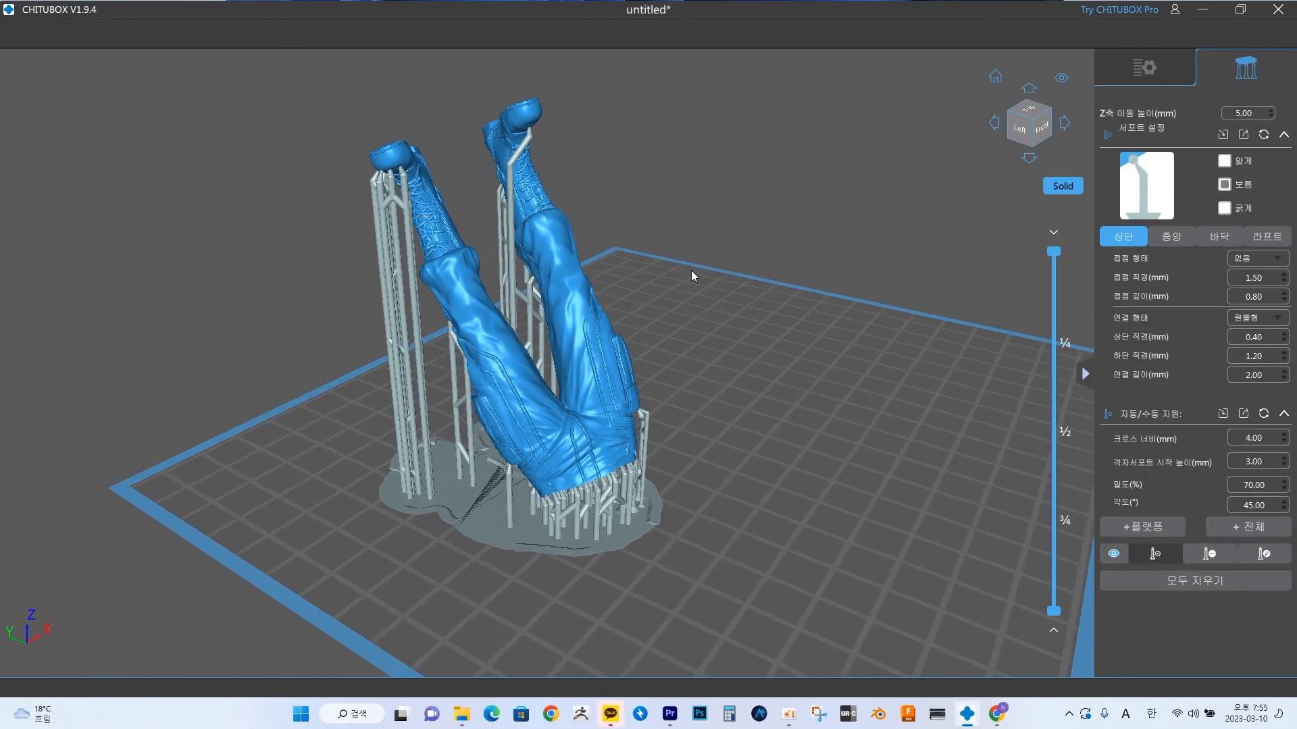
- View the save-as dialog for exporting only the selected legs model as STL, and close it without saving
{"action": "left_click", "coordinate": [23, 33]}
{"action": "mouse_move", "coordinate": [55, 161]}
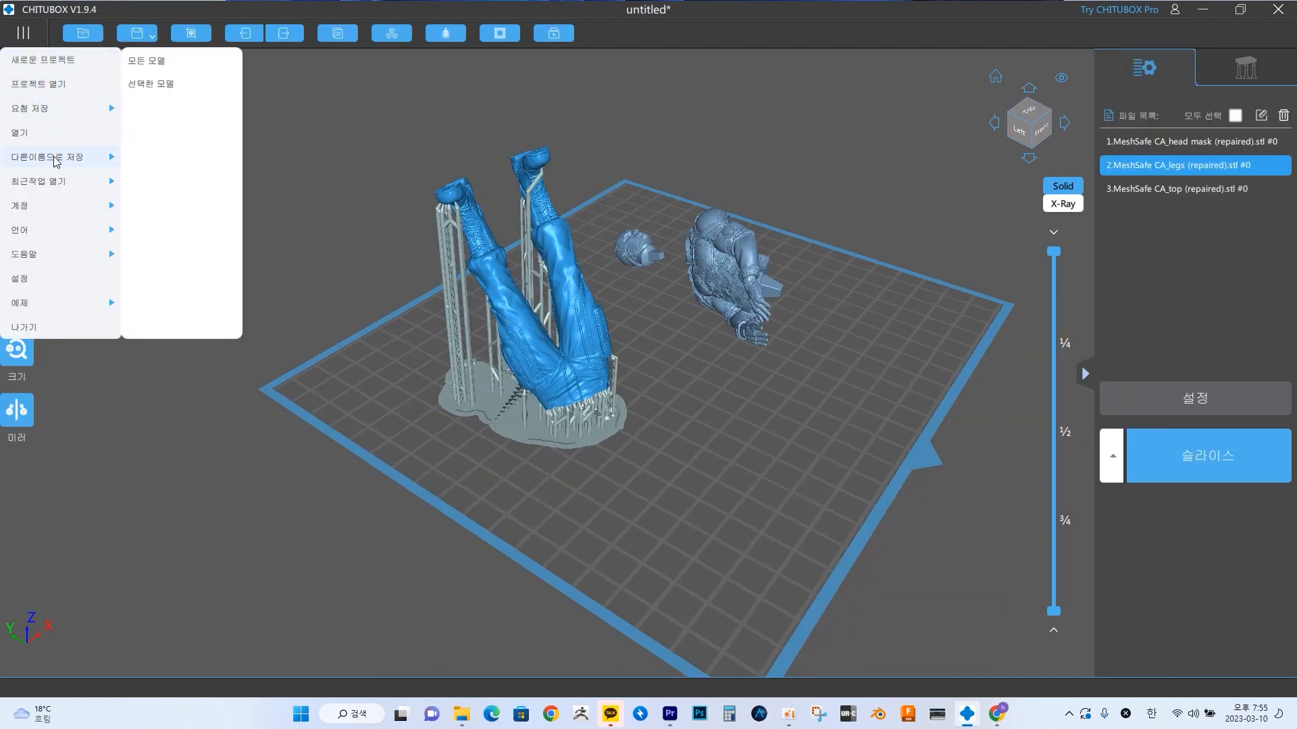
{"action": "left_click", "coordinate": [166, 95]}
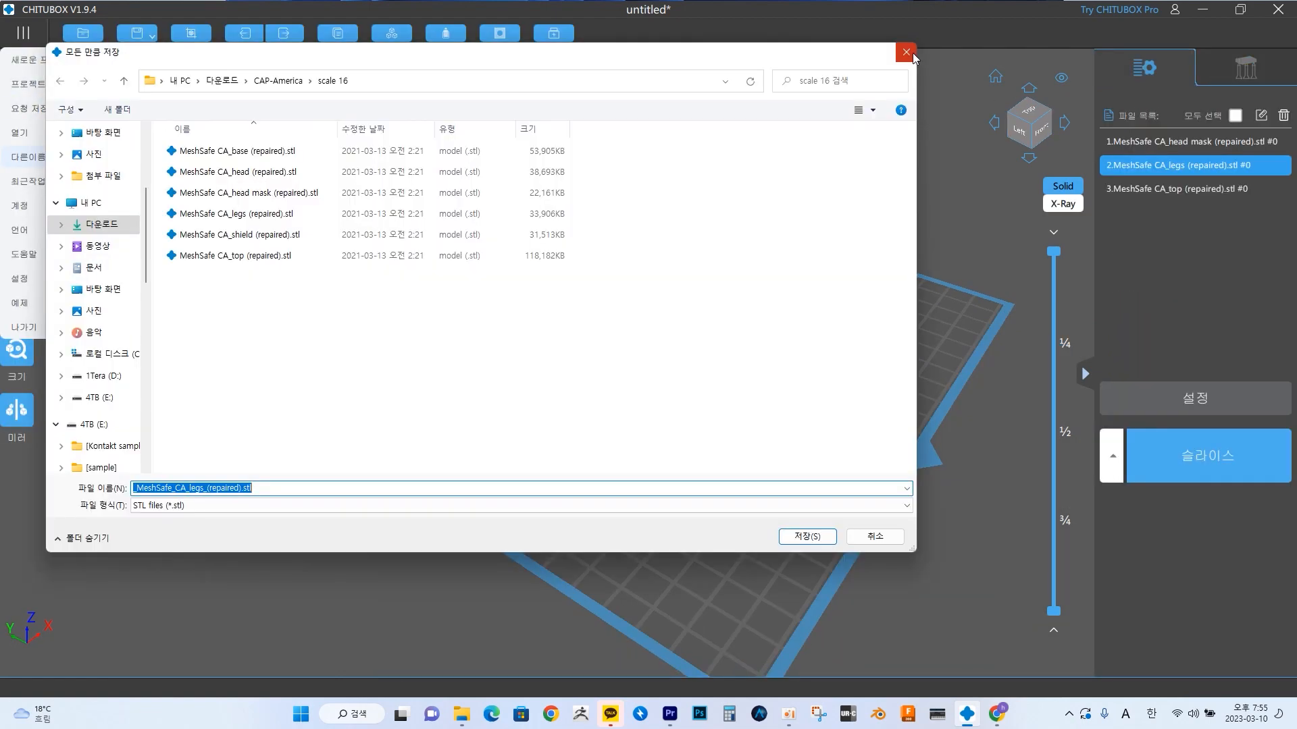
{"action": "key", "text": "Escape"}
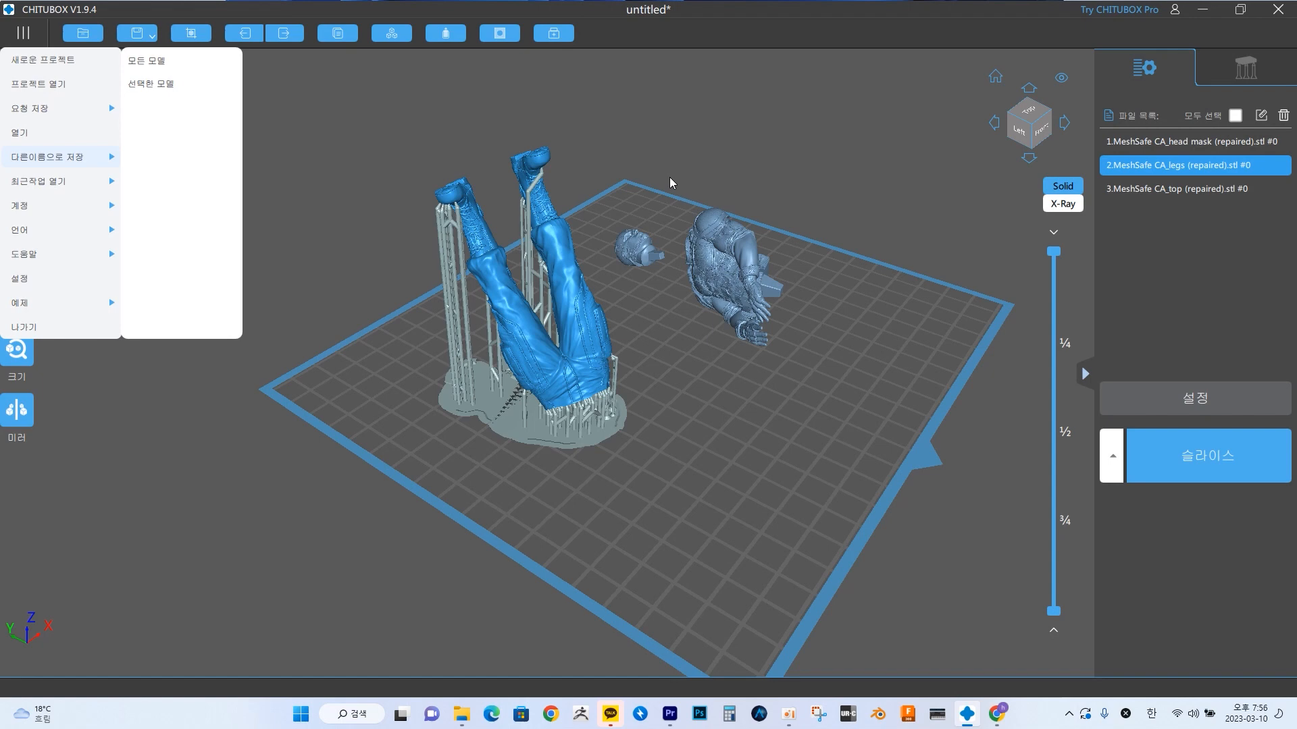
{"action": "left_click", "coordinate": [670, 177]}
{"action": "scroll", "coordinate": [680, 339], "scroll_direction": "up", "scroll_amount": 2}
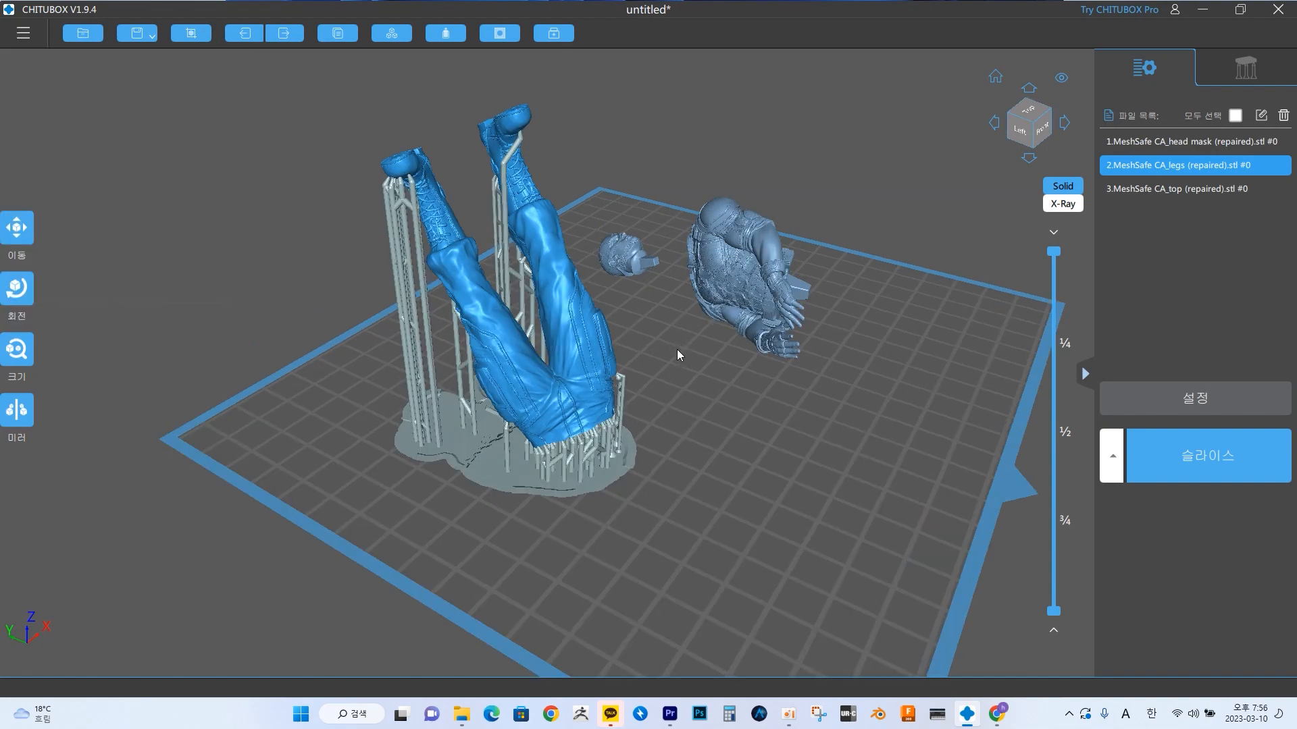
{"action": "mouse_move", "coordinate": [676, 350]}
{"action": "left_mouse_down"}
{"action": "mouse_move", "coordinate": [652, 358]}
{"action": "mouse_move", "coordinate": [695, 371]}
{"action": "mouse_move", "coordinate": [678, 359]}
{"action": "left_mouse_up"}
{"action": "middle_click_drag", "start_coordinate": [619, 257], "coordinate": [654, 327]}
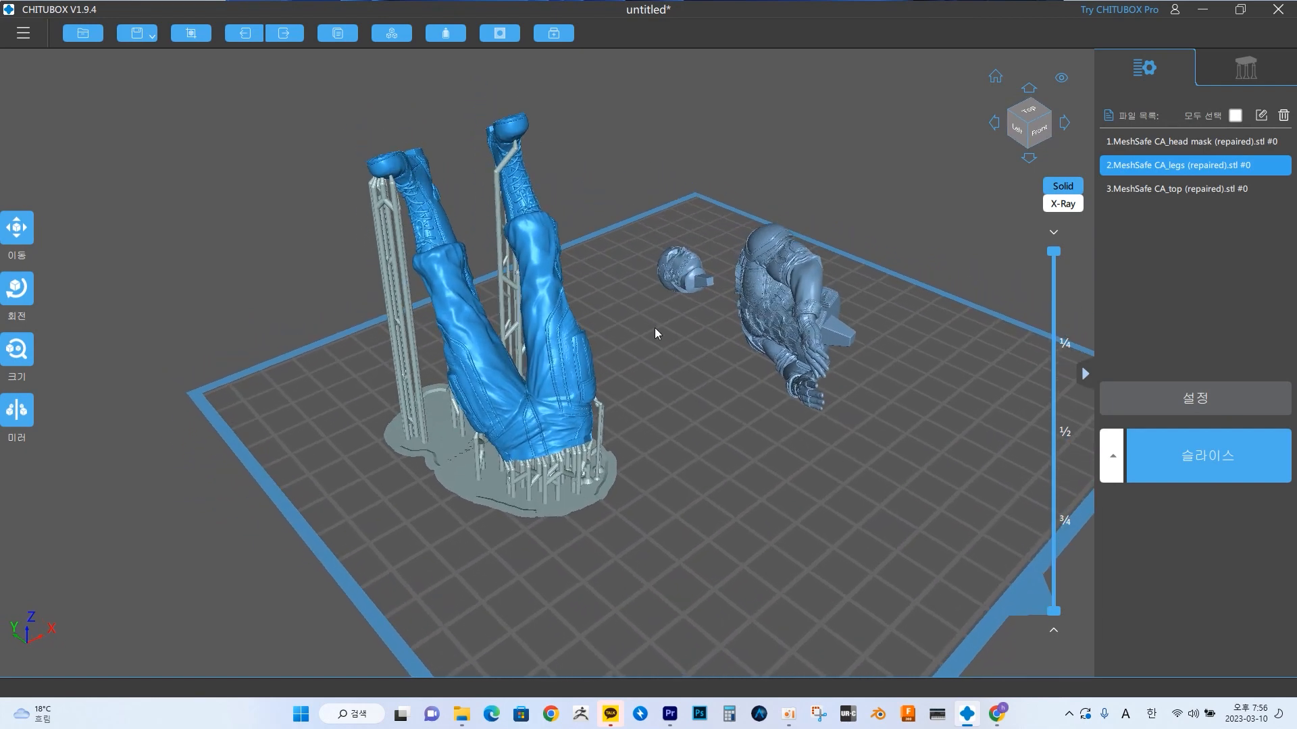